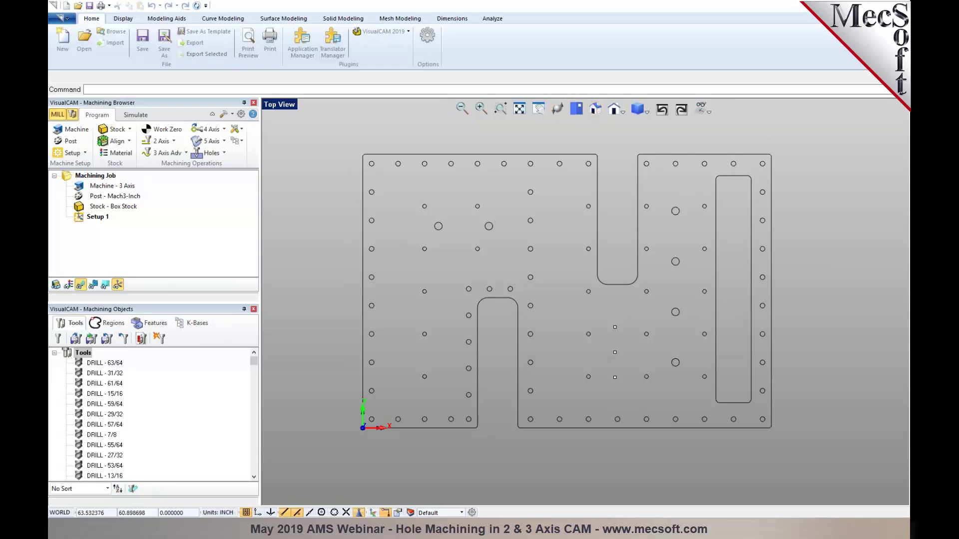
# Step: Show the plate in isometric view, start a drilling operation and select a single drill point among the three point objects
pyautogui.click(597, 111)
pyautogui.scroll(1, 688, 238)
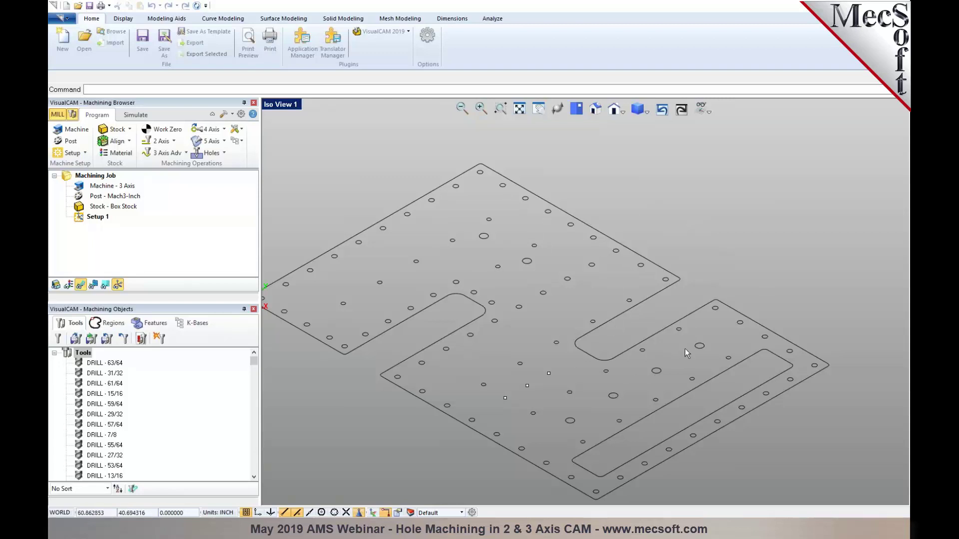
pyautogui.click(224, 153)
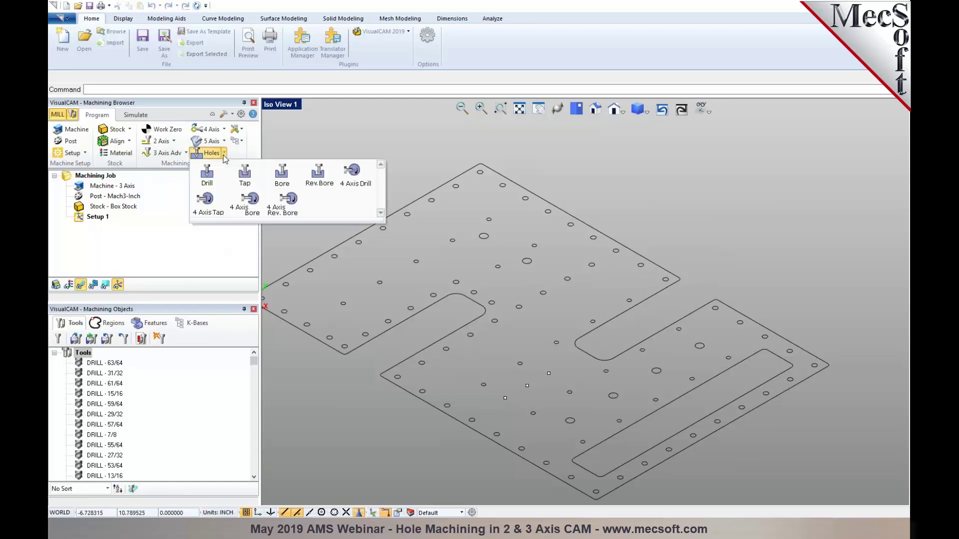
pyautogui.click(209, 180)
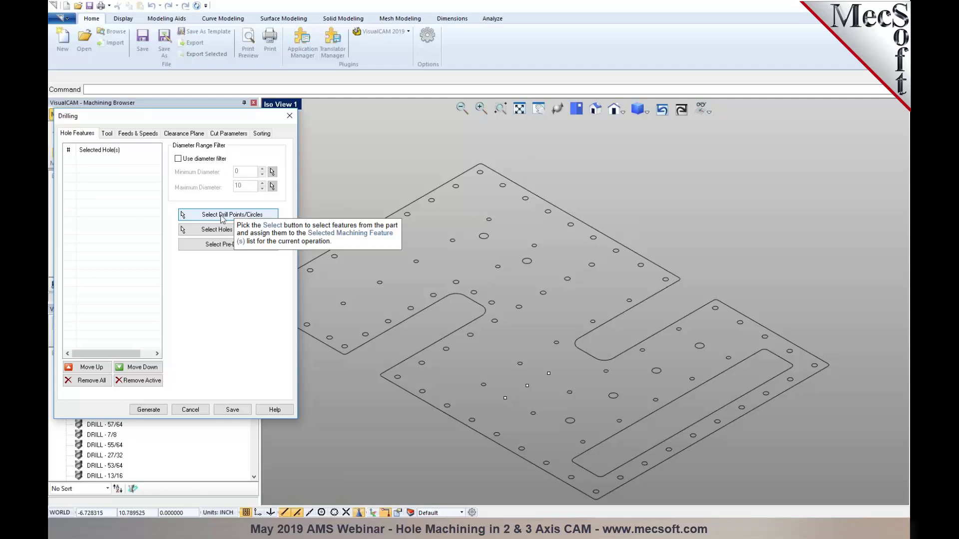
pyautogui.click(222, 218)
pyautogui.scroll(3, 505, 395)
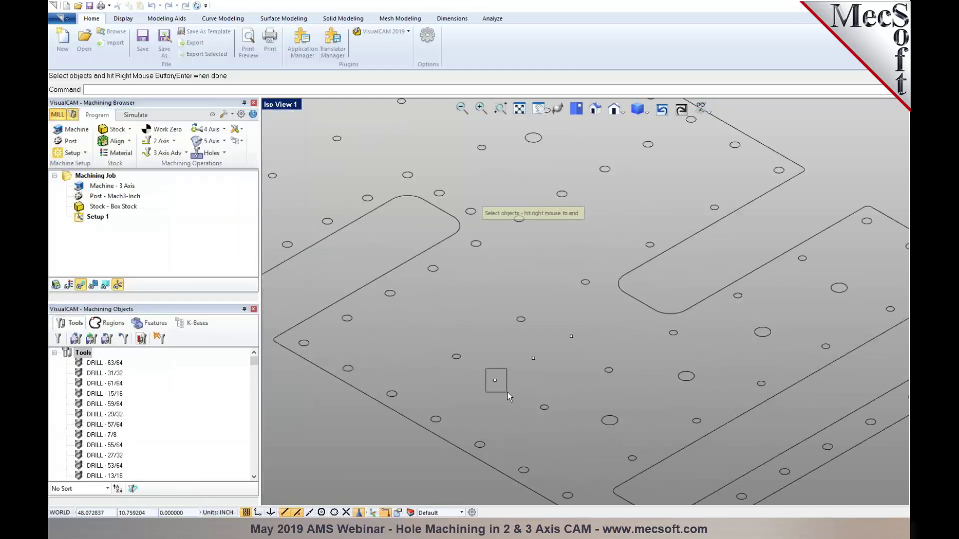
pyautogui.moveTo(486, 370); pyautogui.dragTo(508, 392)
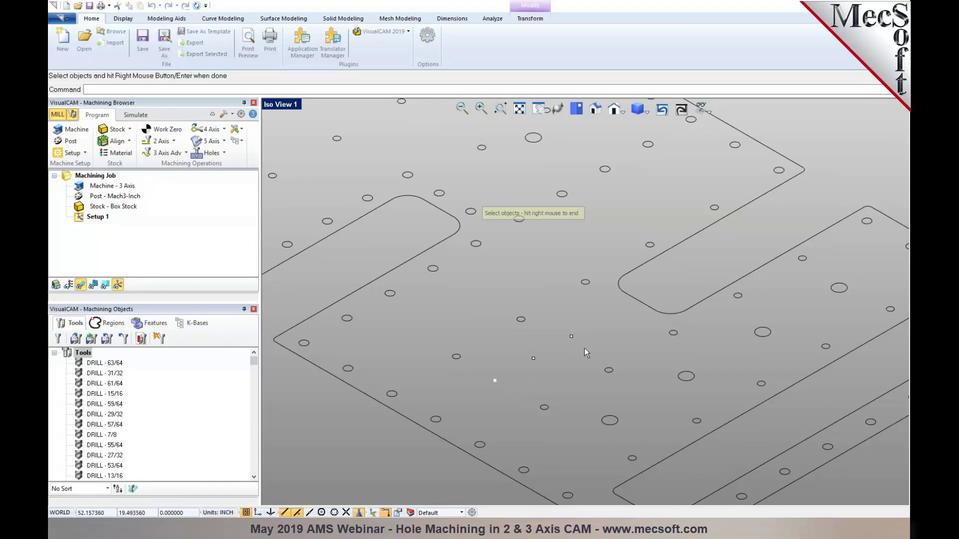
# Step: Select all point objects in the model at once as the drilling operation's hole features
pyautogui.click(164, 22)
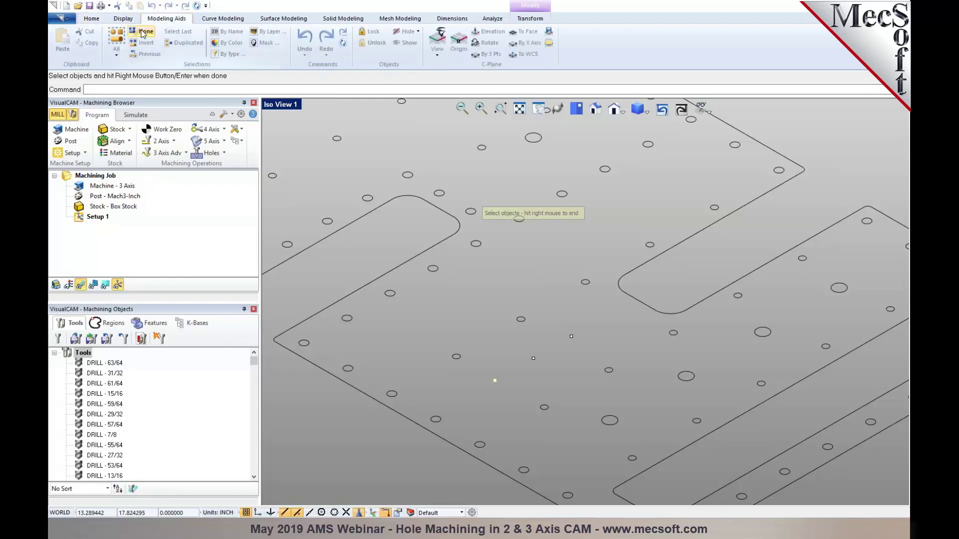
pyautogui.click(118, 55)
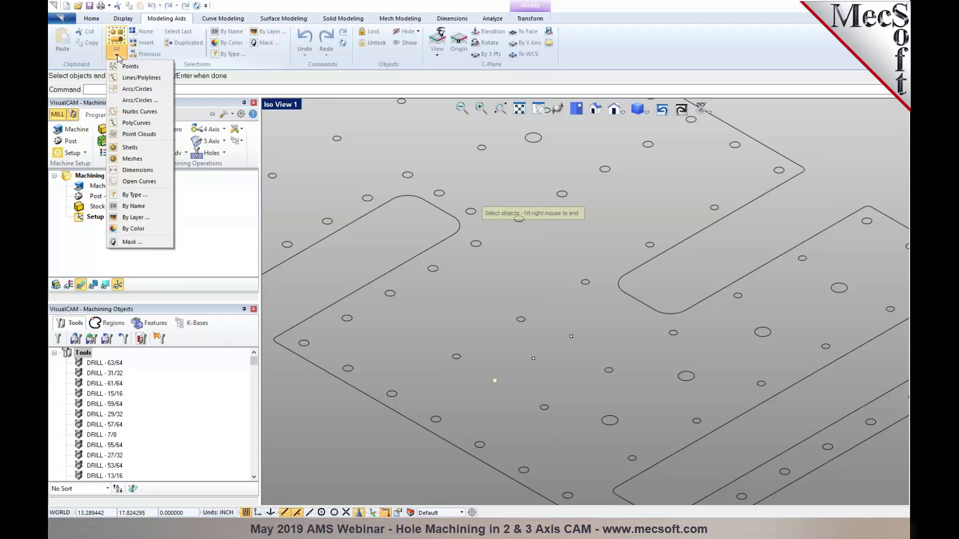
pyautogui.click(122, 66)
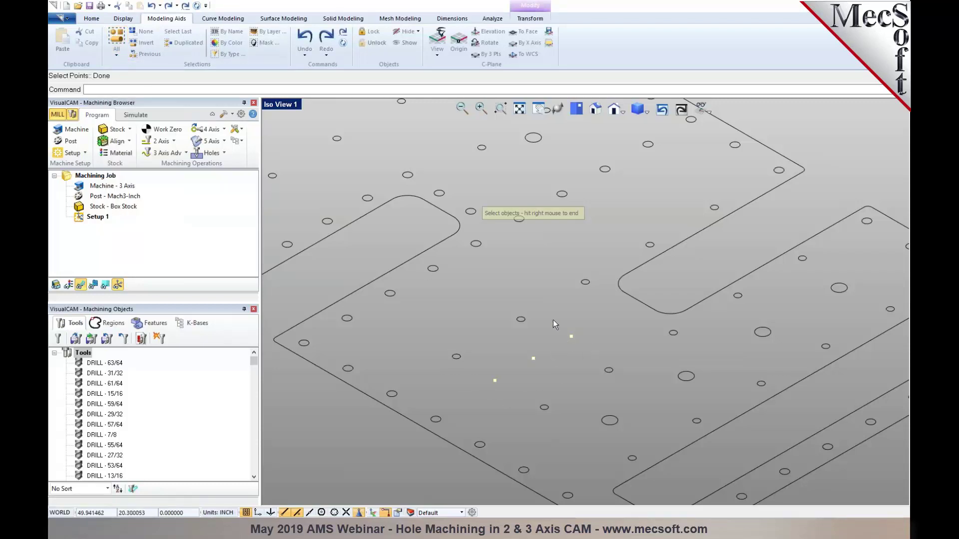
pyautogui.scroll(-3, 496, 325)
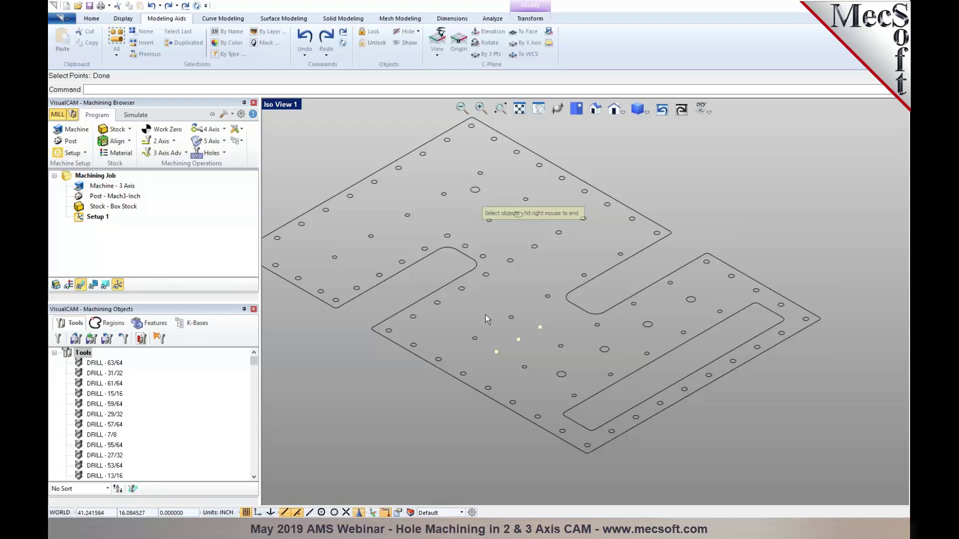
pyautogui.rightClick(486, 316)
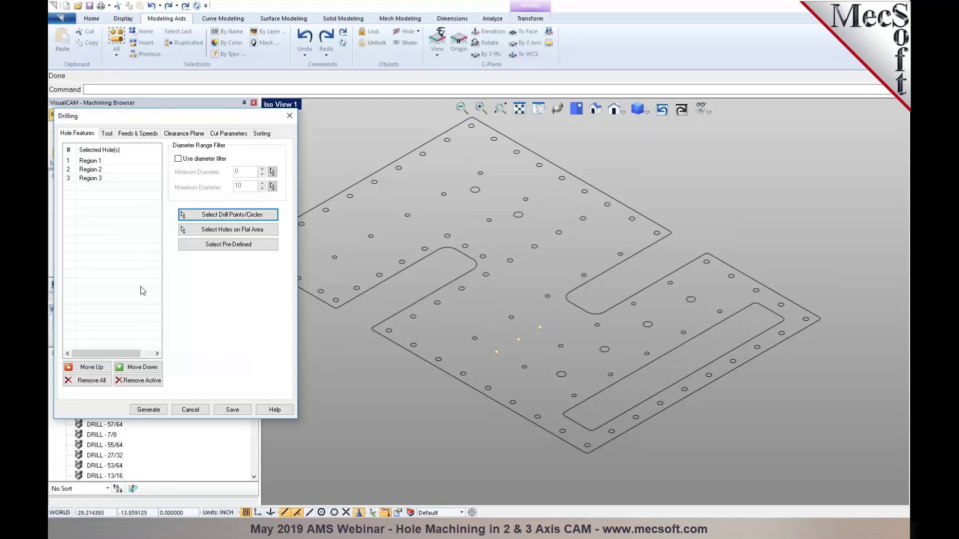
# Step: Review the drilling operation's tool list and cut parameters, and discard the operation
pyautogui.click(107, 134)
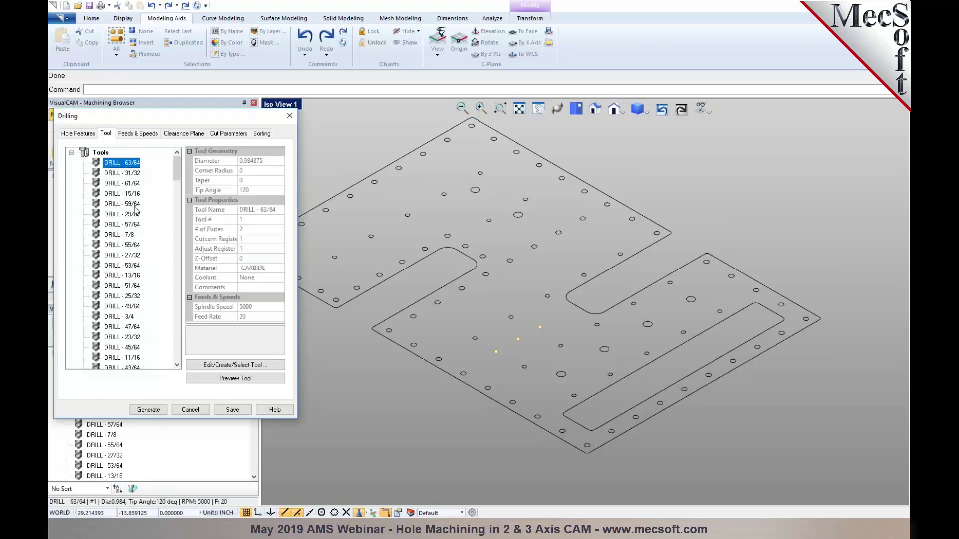
pyautogui.click(222, 136)
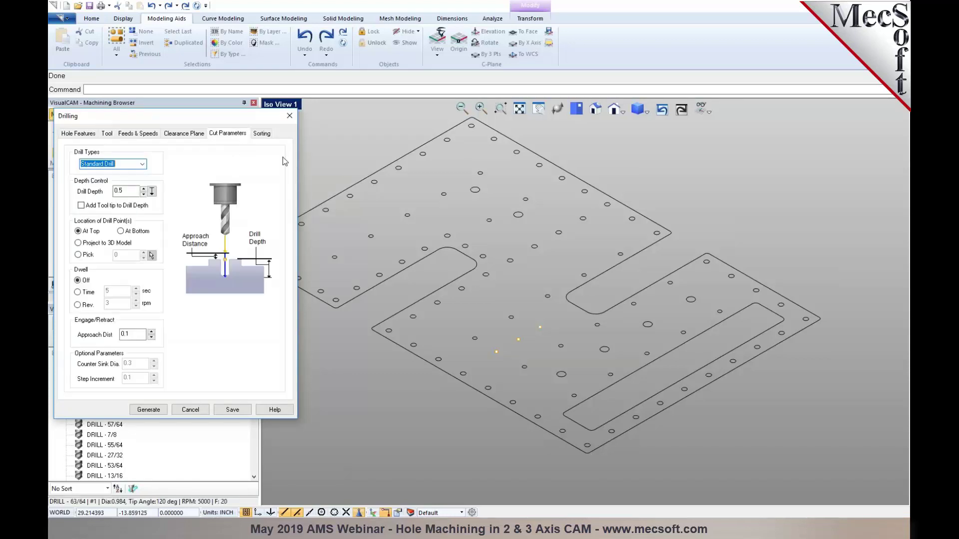
pyautogui.click(191, 409)
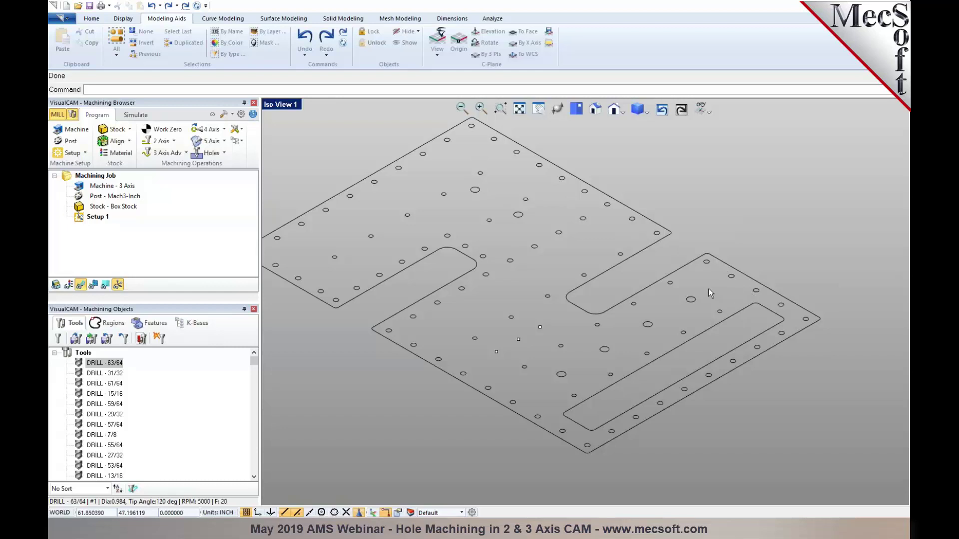
# Step: Start a new drilling operation and select the entire plate geometry as its drill points and circles
pyautogui.scroll(-1, 701, 311)
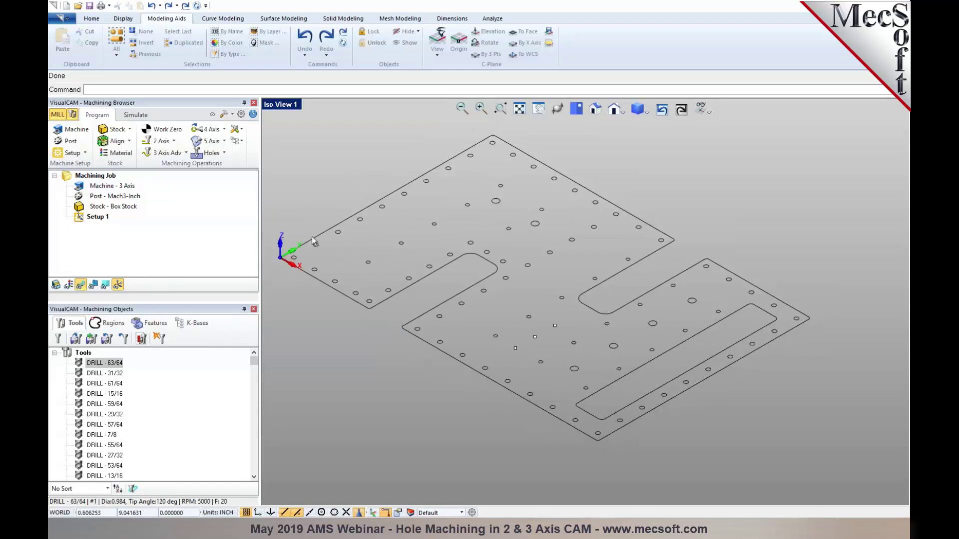
pyautogui.click(205, 153)
pyautogui.click(210, 177)
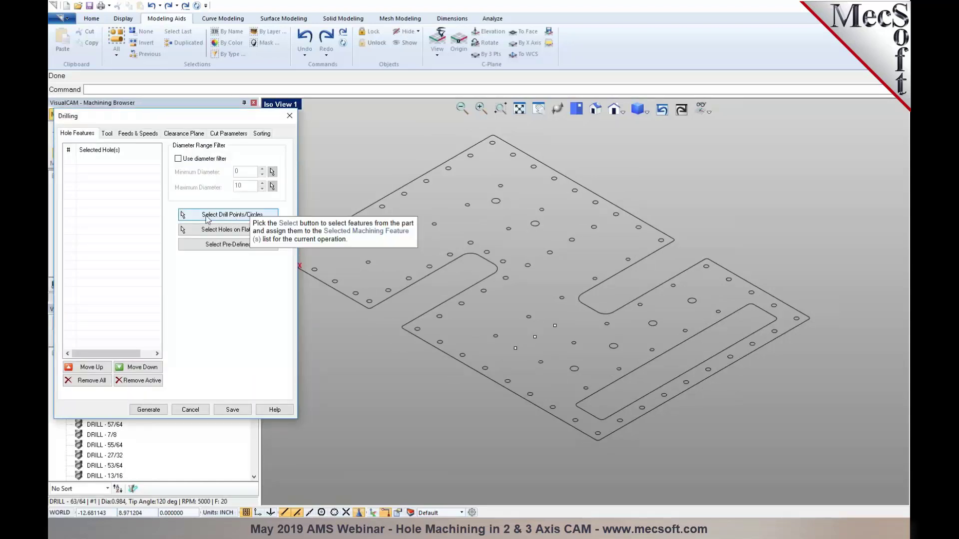
pyautogui.click(226, 215)
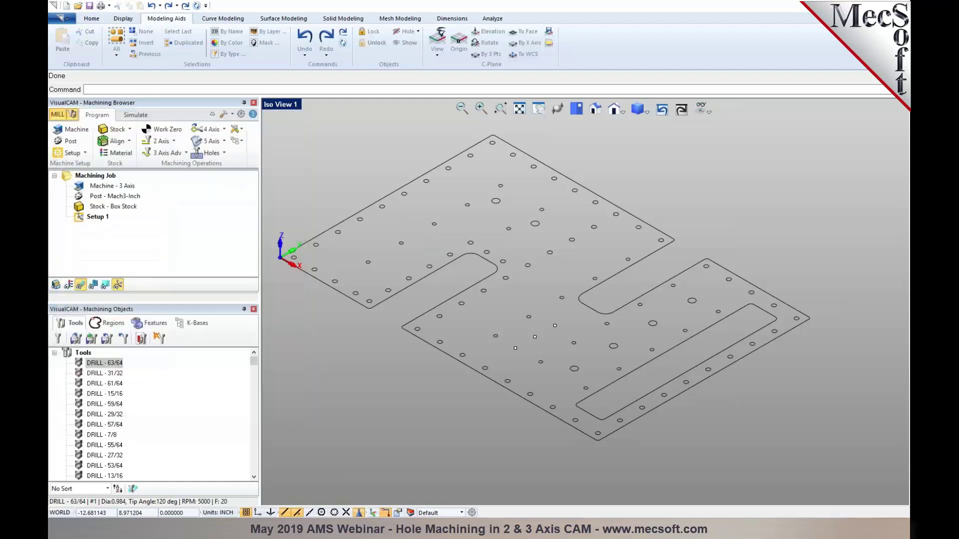
pyautogui.moveTo(364, 203); pyautogui.dragTo(776, 440)
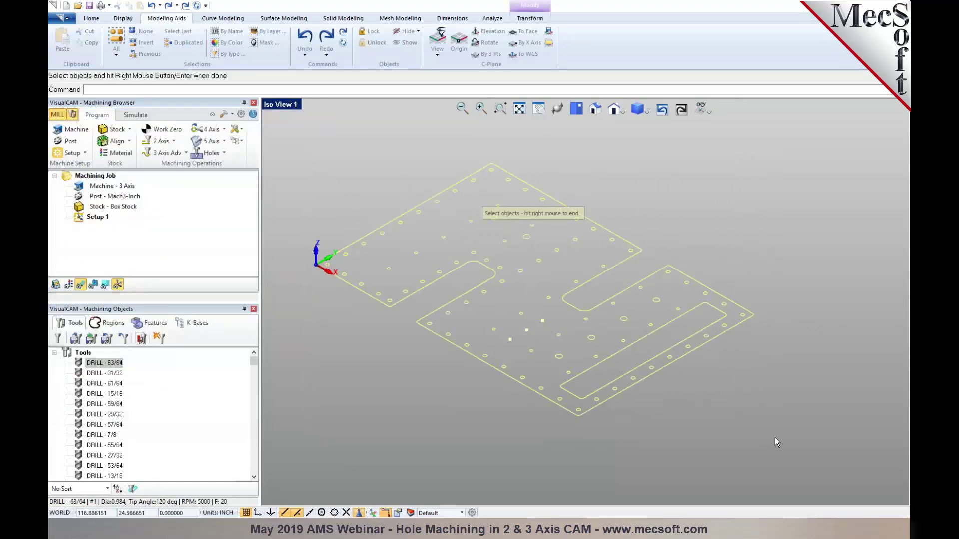
pyautogui.rightClick(775, 437)
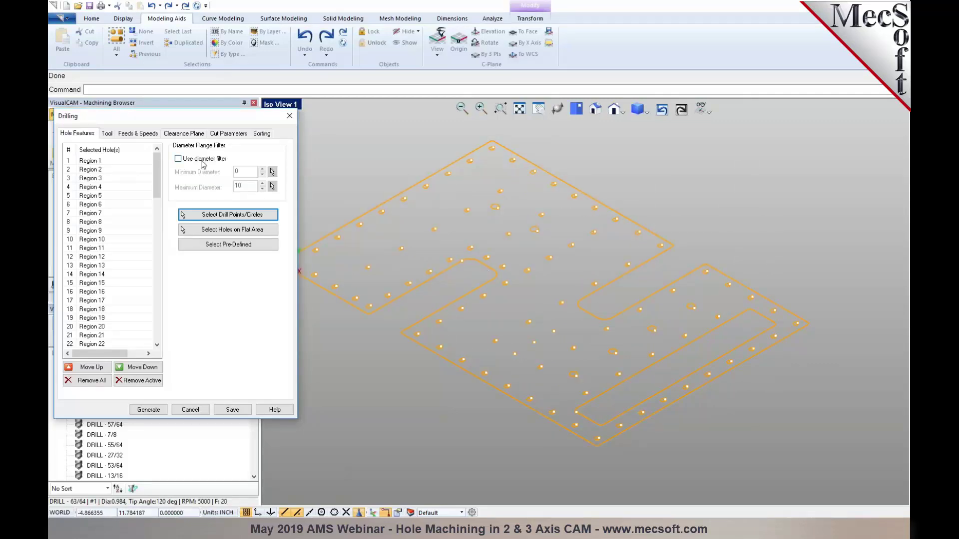
# Step: Enable the diameter filter and set the maximum diameter to 0.75 by picking one of the small interior holes
pyautogui.click(178, 159)
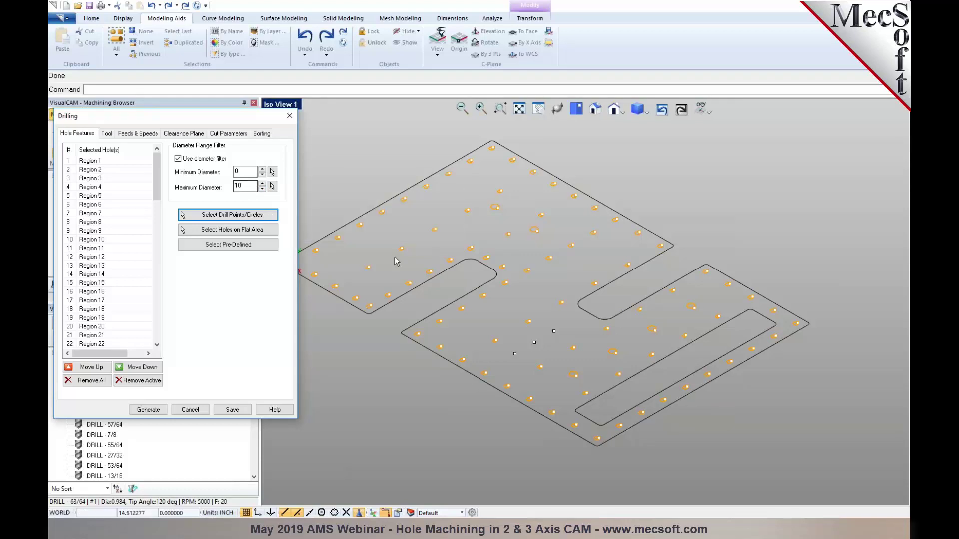
pyautogui.click(272, 187)
pyautogui.scroll(2, 511, 234)
pyautogui.scroll(2, 511, 234)
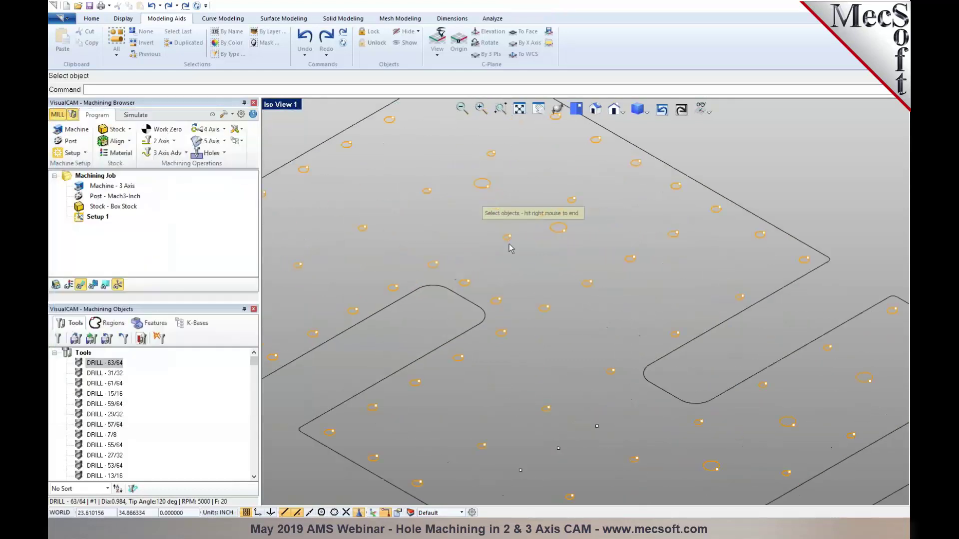
pyautogui.click(506, 238)
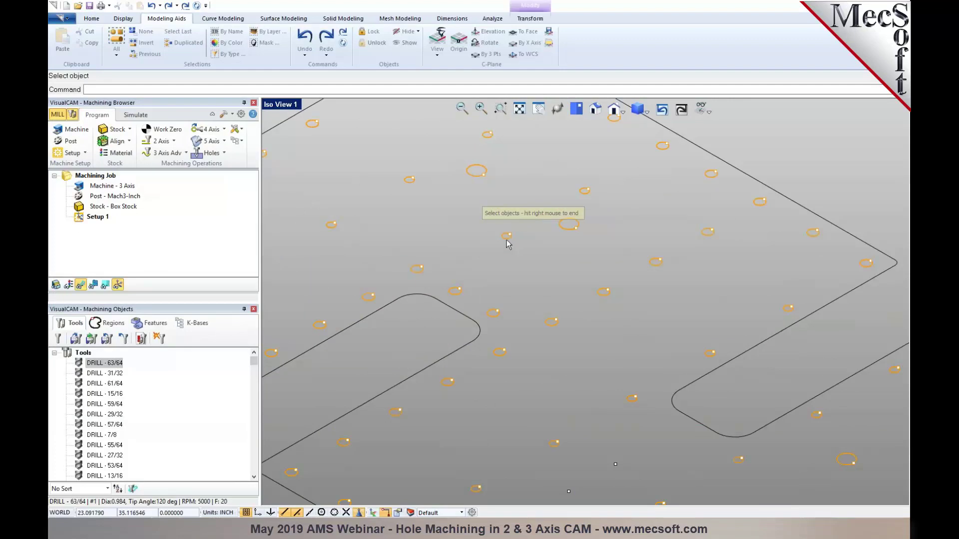
pyautogui.rightClick(507, 241)
pyautogui.scroll(-2, 509, 245)
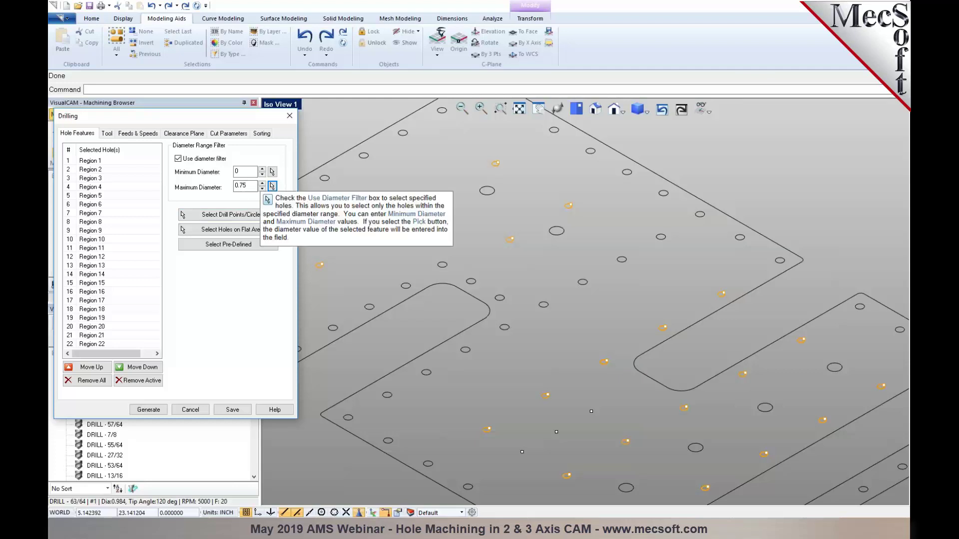
pyautogui.scroll(-3, 489, 244)
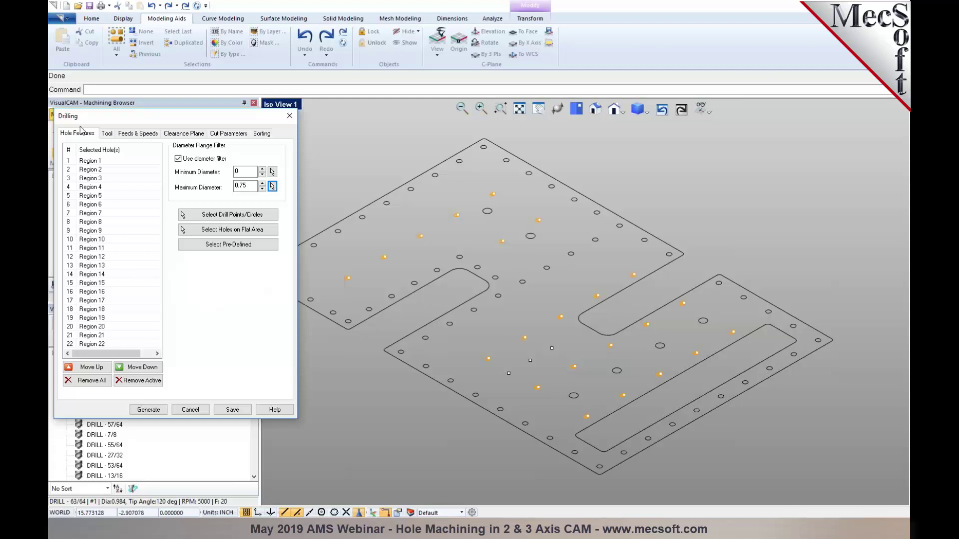
# Step: Choose the DRILL - 3/4 tool for the drilling operation
pyautogui.click(108, 136)
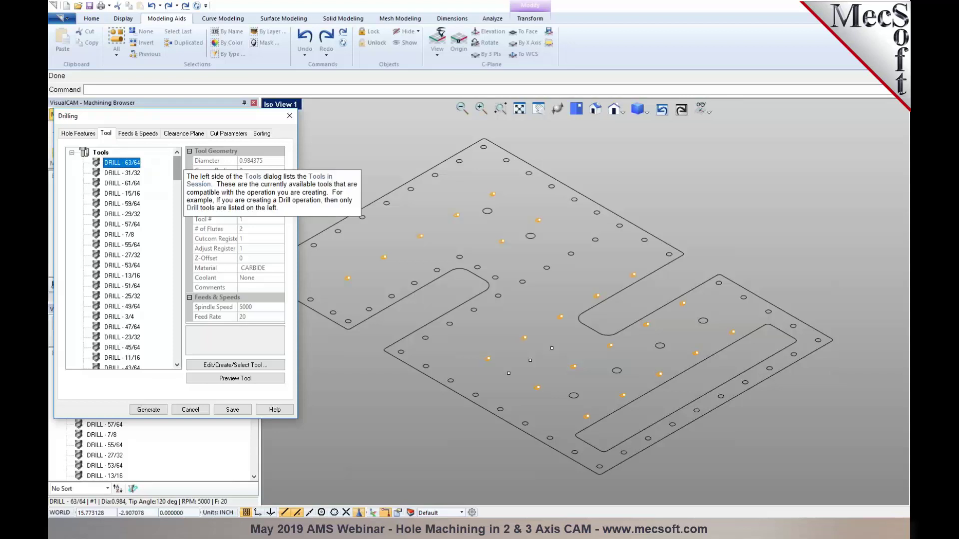
pyautogui.moveTo(178, 171); pyautogui.dragTo(178, 177)
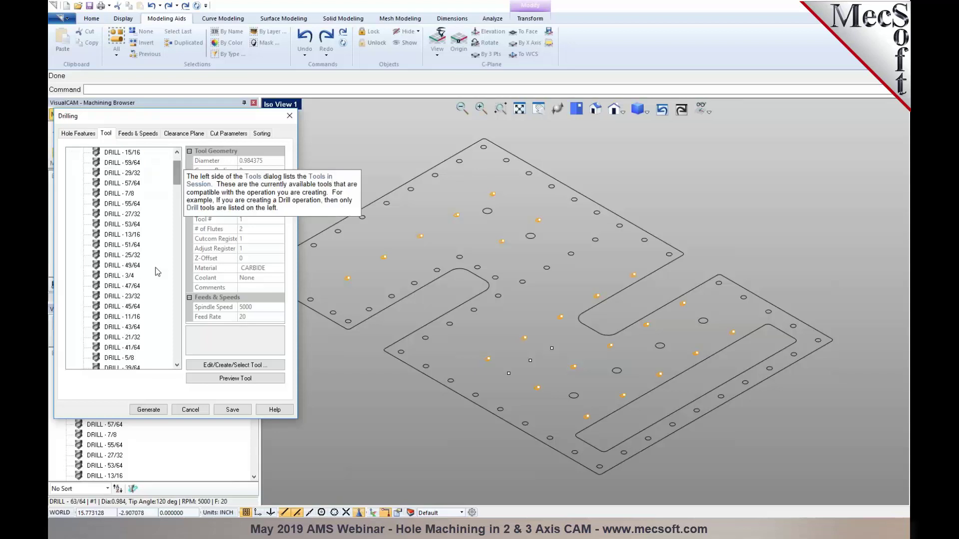
pyautogui.click(131, 276)
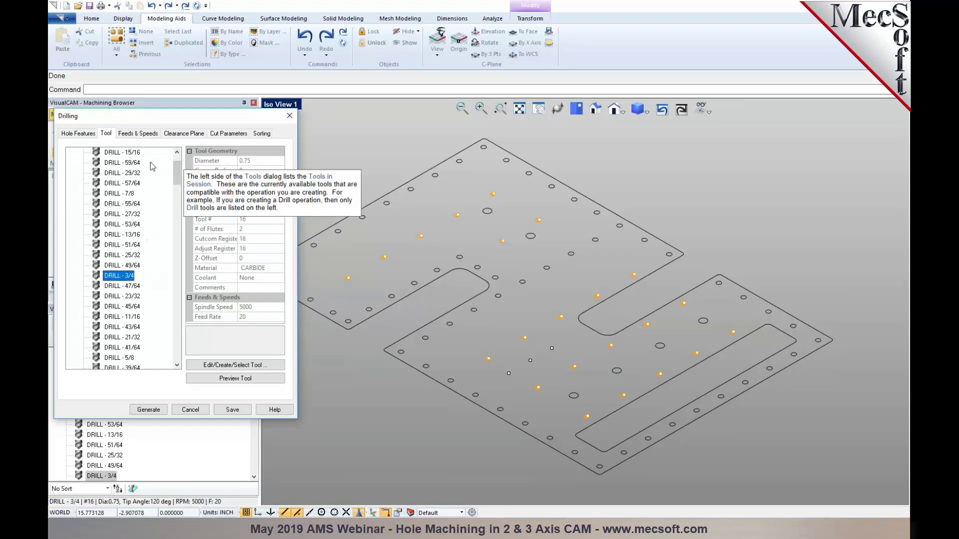
# Step: Set the drill depth to 0.75 in the cut parameters and generate the Standard Drill toolpath
pyautogui.click(146, 134)
pyautogui.click(181, 134)
pyautogui.click(231, 138)
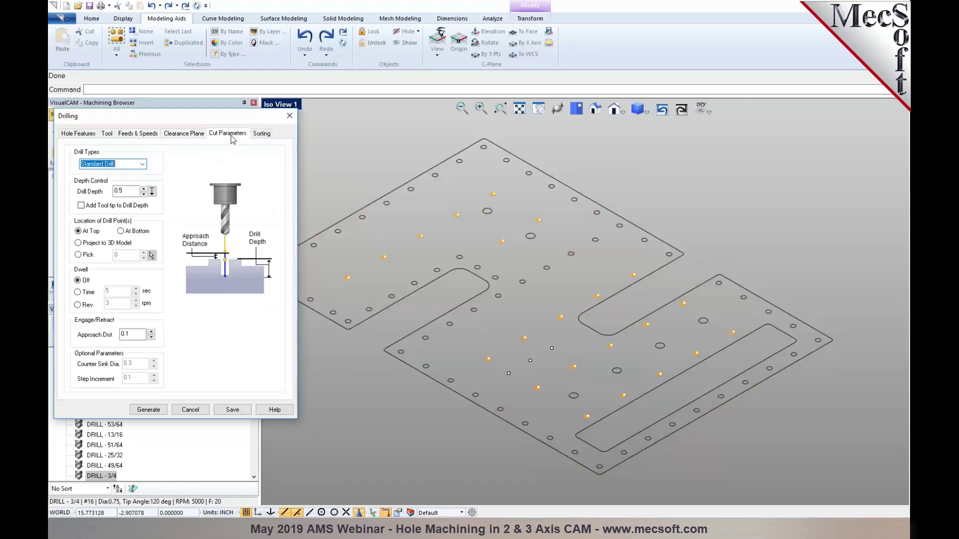
pyautogui.doubleClick(120, 191)
pyautogui.write('75')
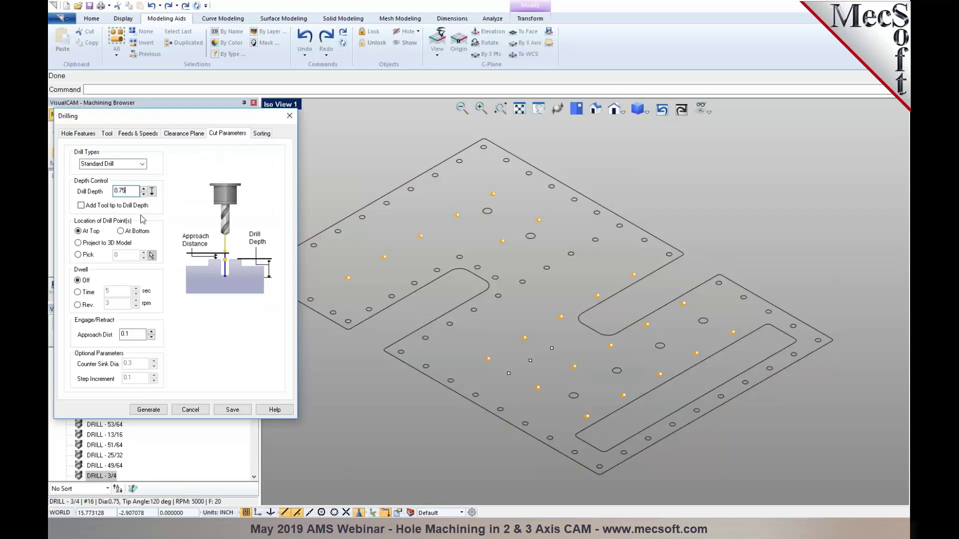
pyautogui.click(159, 411)
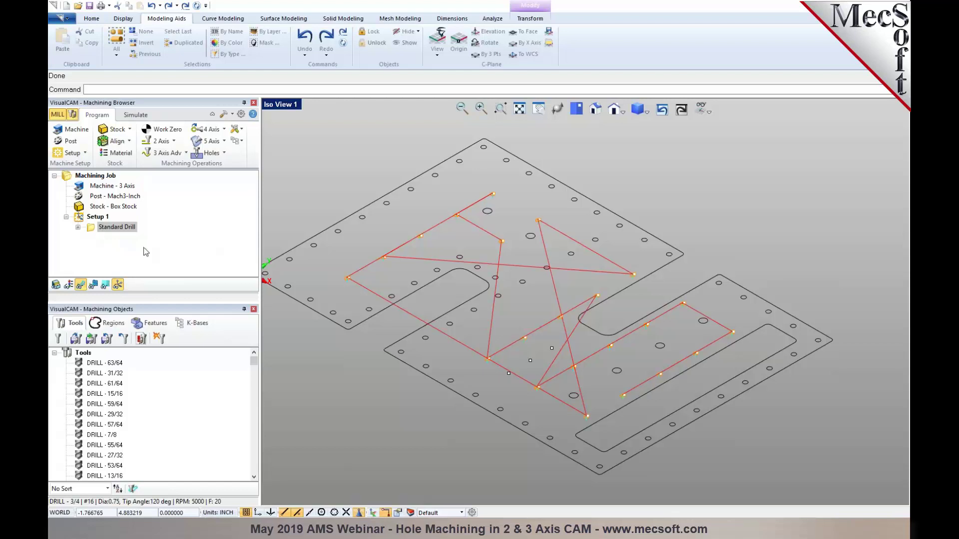
# Step: Duplicate the Standard Drill operation in Setup 1 and open the copy's hole features for editing
pyautogui.click(90, 229)
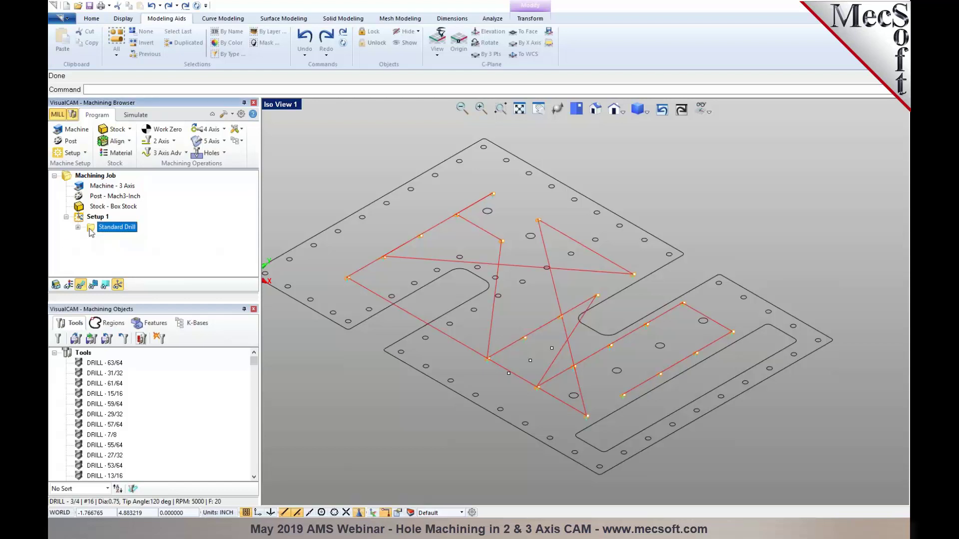
pyautogui.hotkey('ctrl', 'v')
pyautogui.rightClick(91, 230)
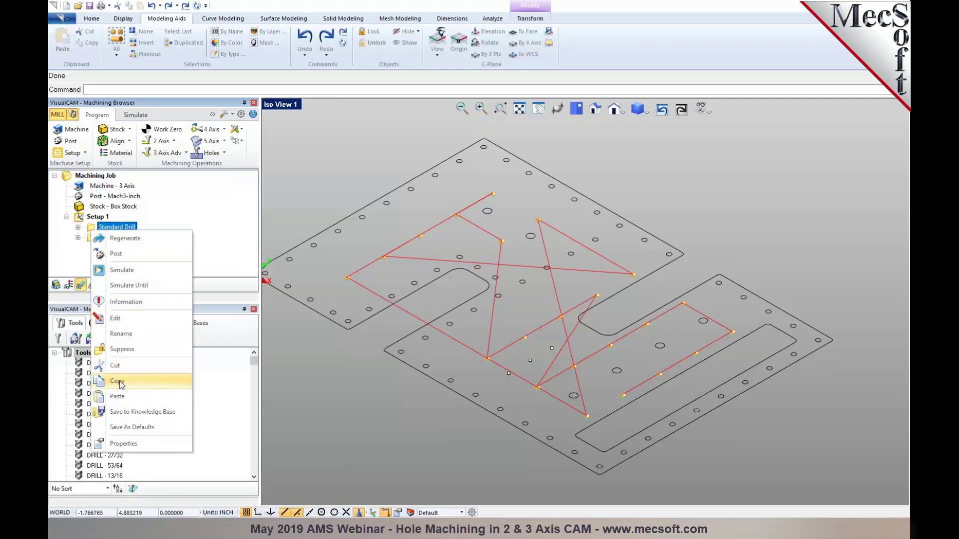
pyautogui.click(78, 238)
pyautogui.doubleClick(91, 199)
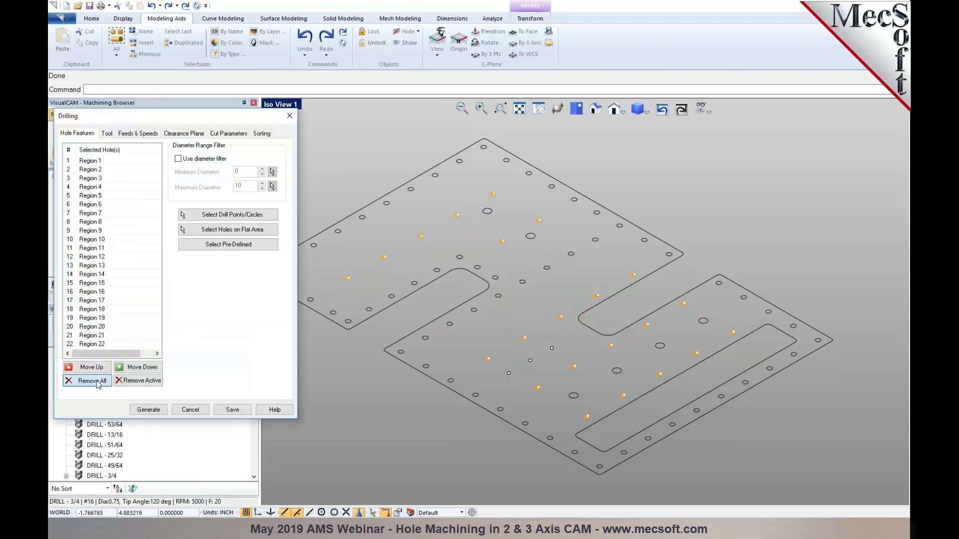
# Step: Remove all holes from the copied drilling operation and select the entire plate geometry as its drill points and circles
pyautogui.click(86, 381)
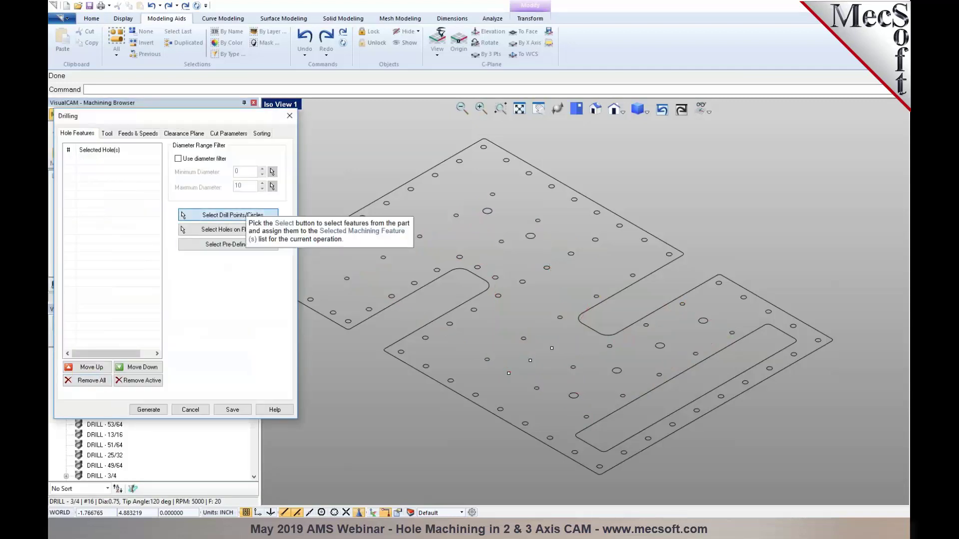
pyautogui.click(224, 216)
pyautogui.moveTo(327, 167); pyautogui.dragTo(745, 447)
pyautogui.rightClick(745, 446)
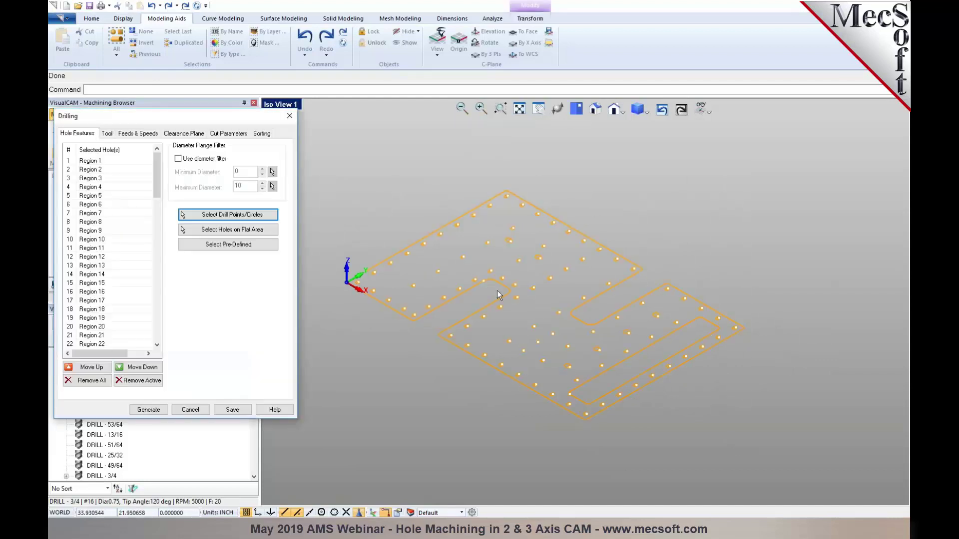
# Step: Turn on the diameter filter and pick a large hole on the plate to set the minimum diameter to 1.5
pyautogui.click(178, 159)
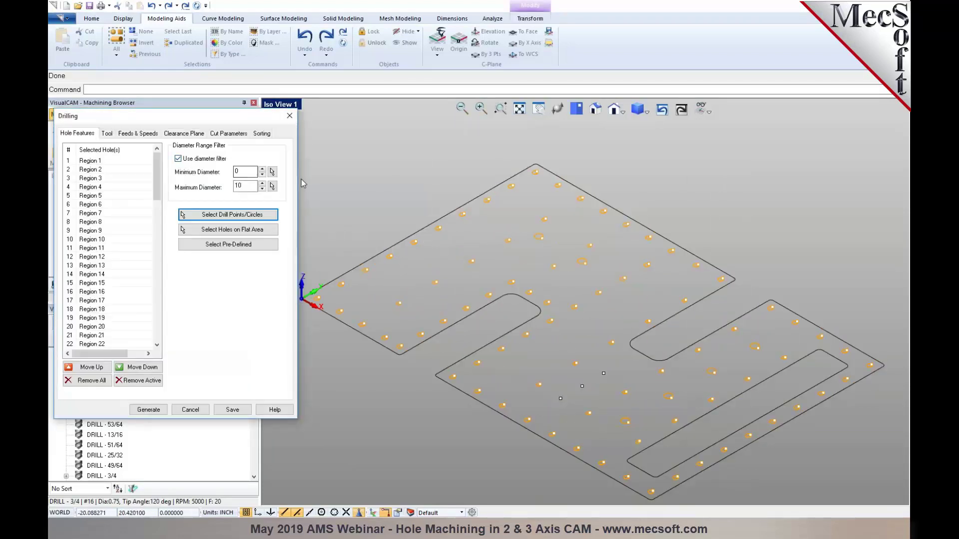
pyautogui.click(271, 173)
pyautogui.scroll(3, 510, 239)
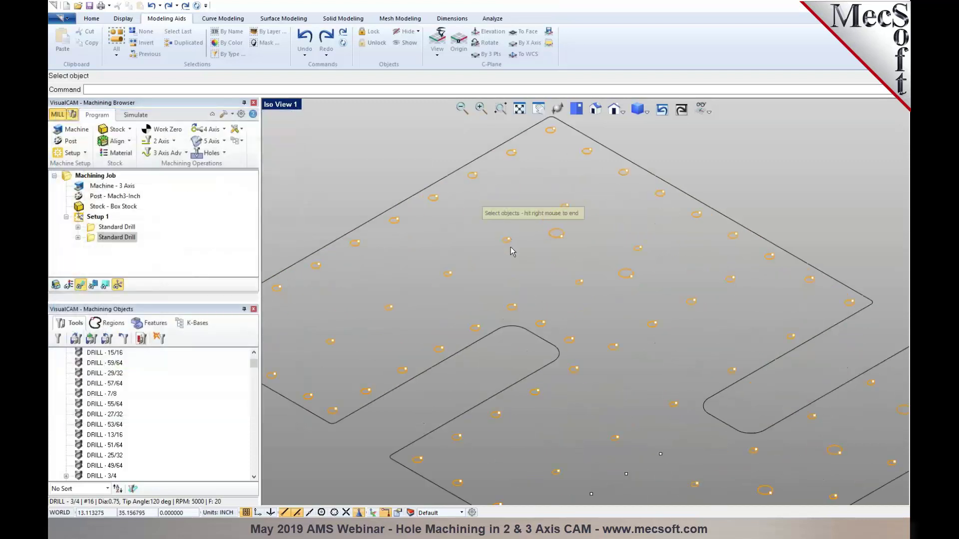
pyautogui.click(622, 277)
pyautogui.scroll(-5, 543, 255)
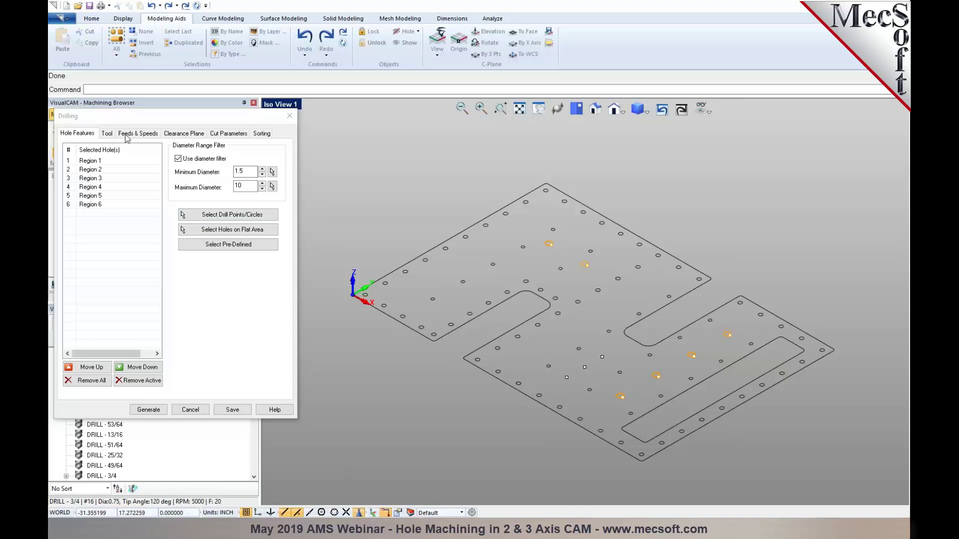
# Step: Choose the DRILL - 63/64 tool for the copied drilling operation and generate its toolpath
pyautogui.click(105, 134)
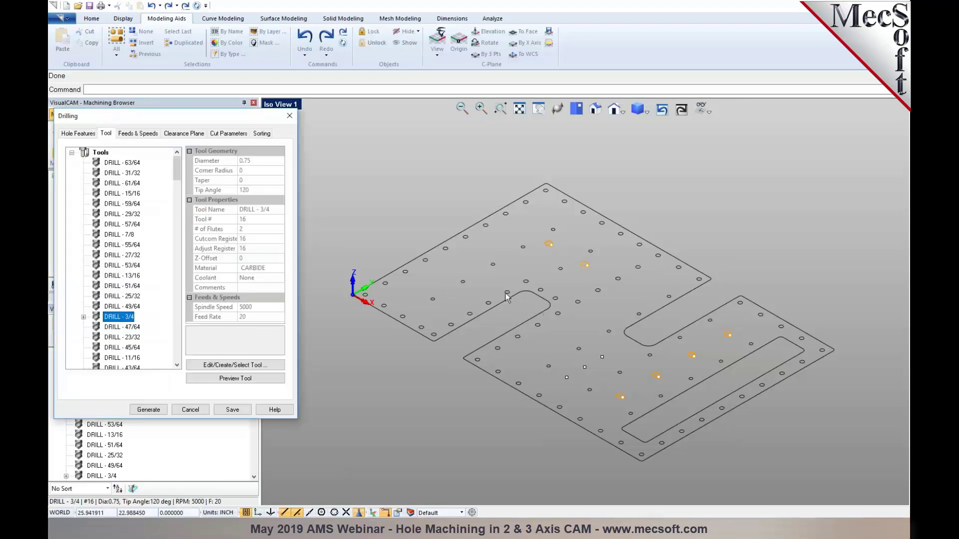
pyautogui.click(123, 165)
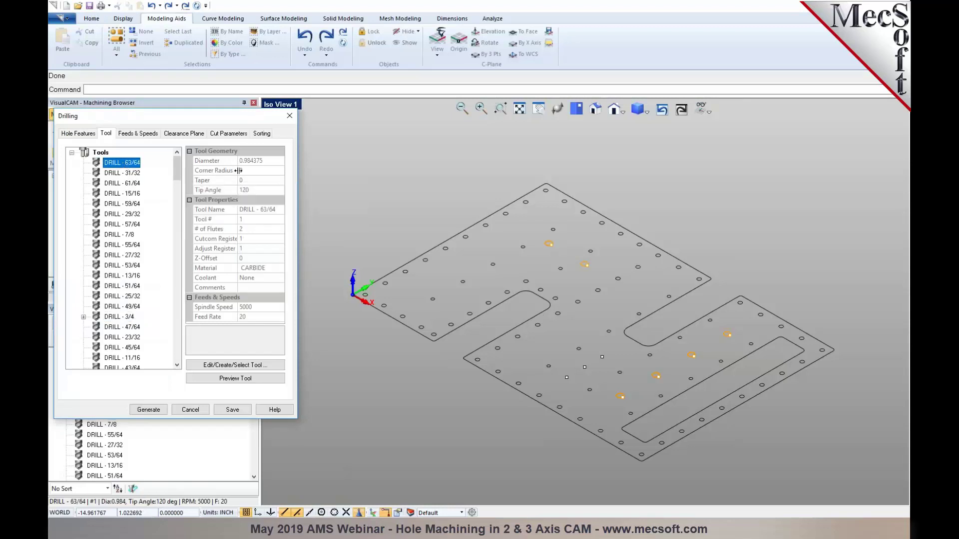
pyautogui.click(155, 409)
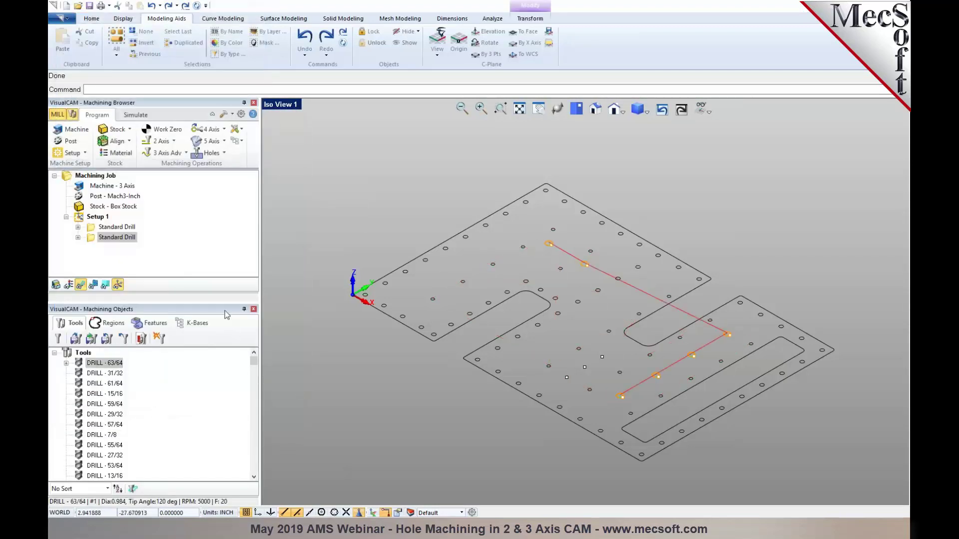
pyautogui.scroll(3, 549, 250)
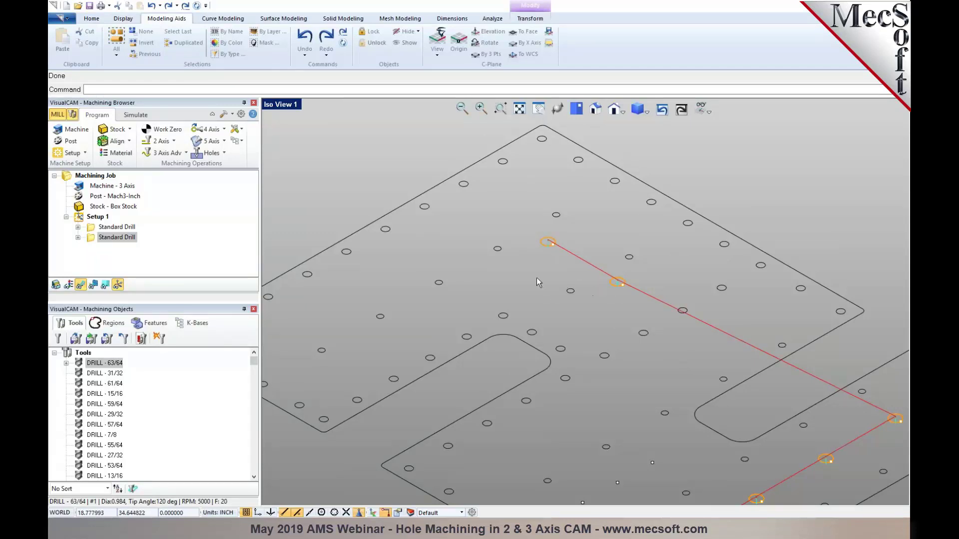
pyautogui.scroll(-2, 484, 255)
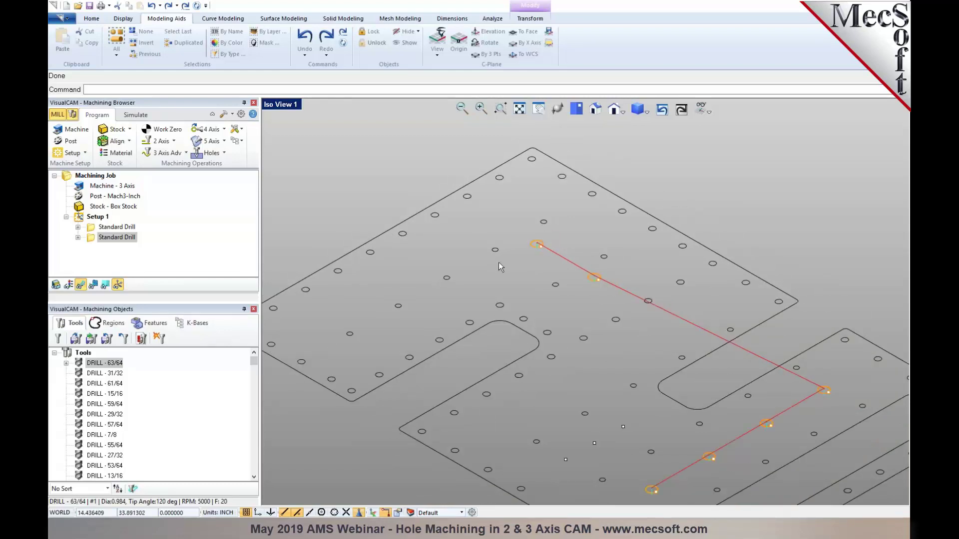
pyautogui.click(174, 141)
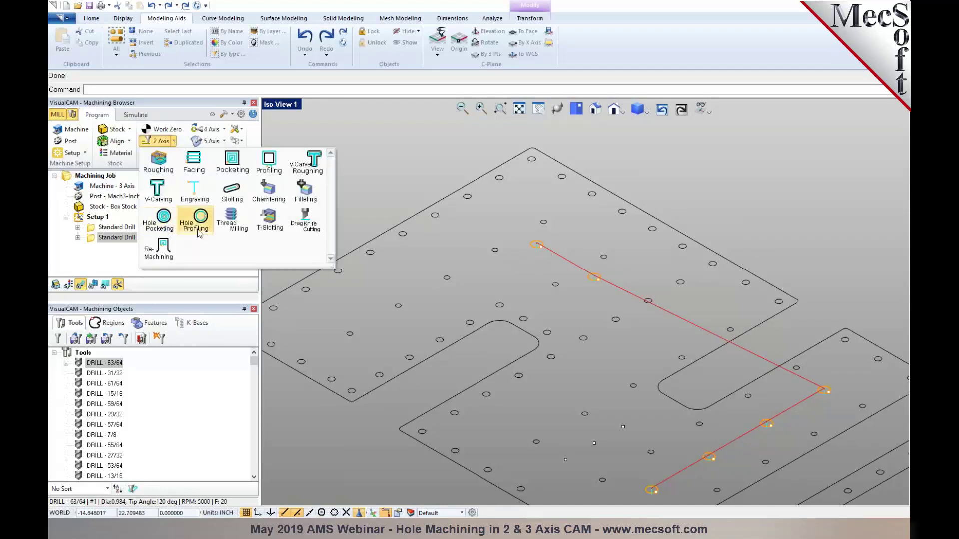
pyautogui.click(432, 298)
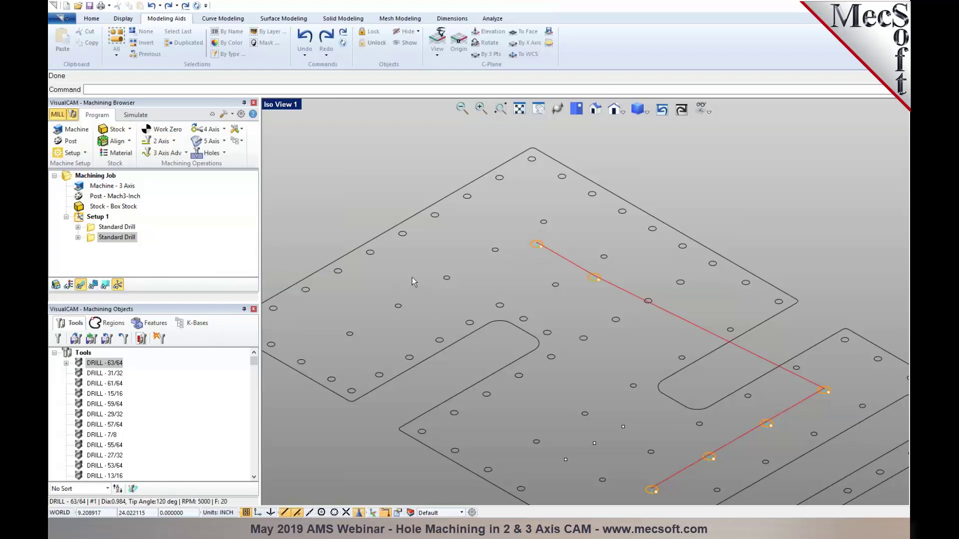
pyautogui.scroll(-2, 413, 275)
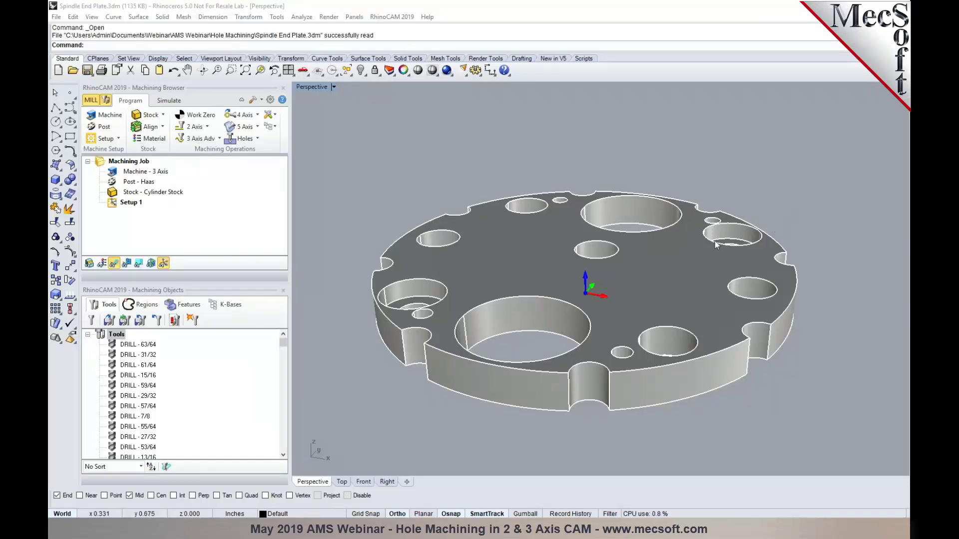
pyautogui.scroll(4, 712, 262)
pyautogui.moveTo(630, 299); pyautogui.dragTo(640, 325, button='right')
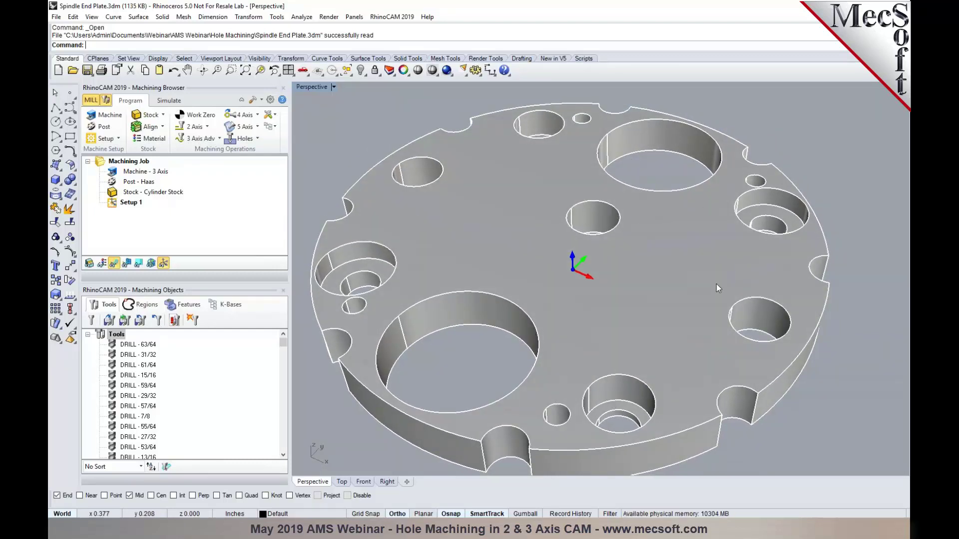
pyautogui.scroll(-3, 700, 290)
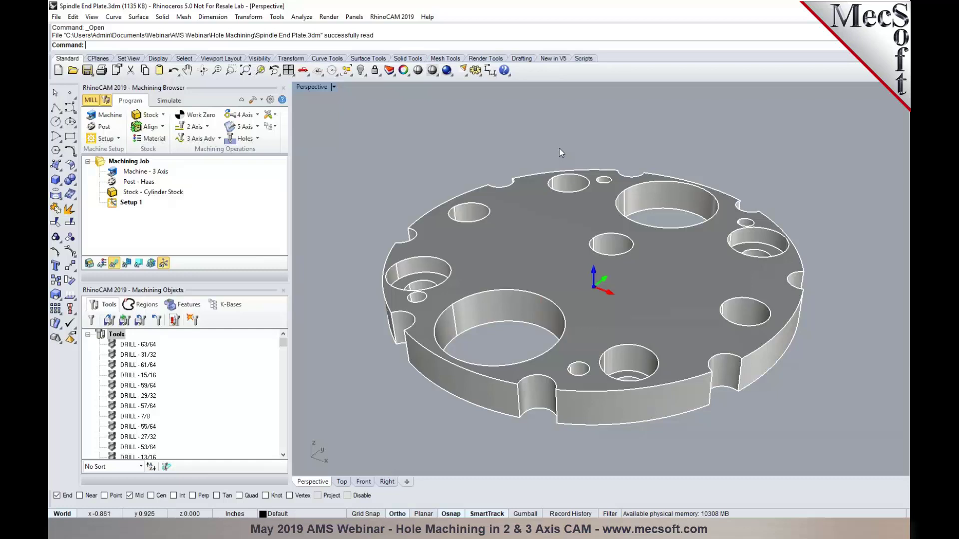
pyautogui.click(114, 17)
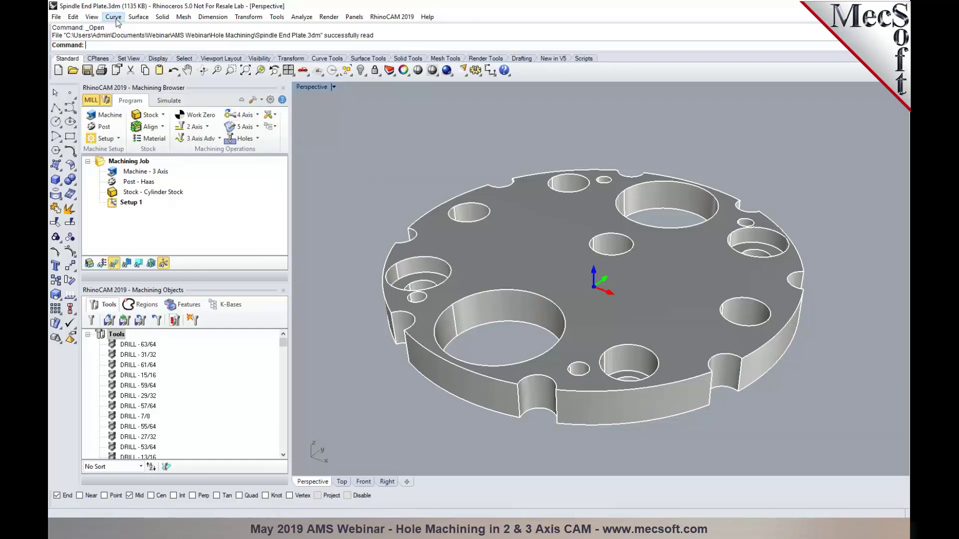
pyautogui.moveTo(169, 356)
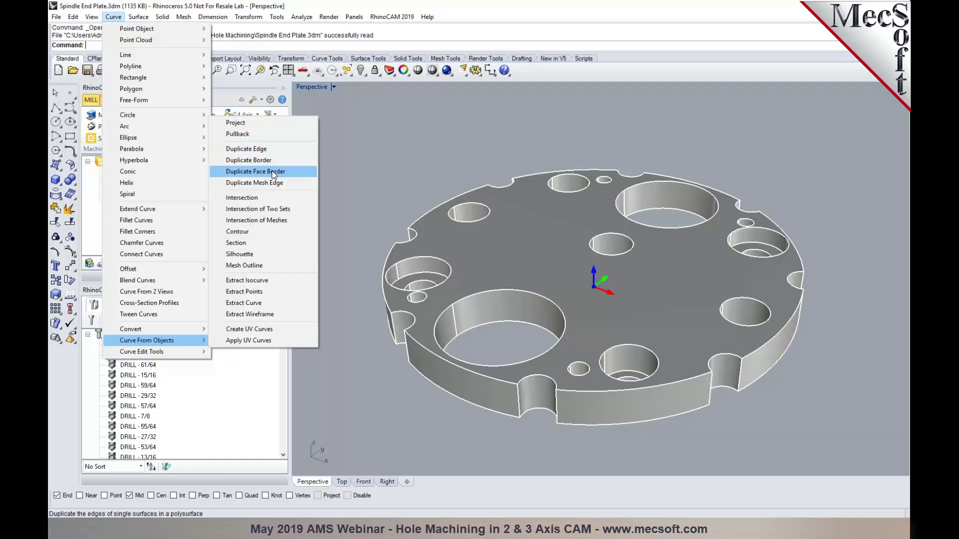
pyautogui.click(414, 182)
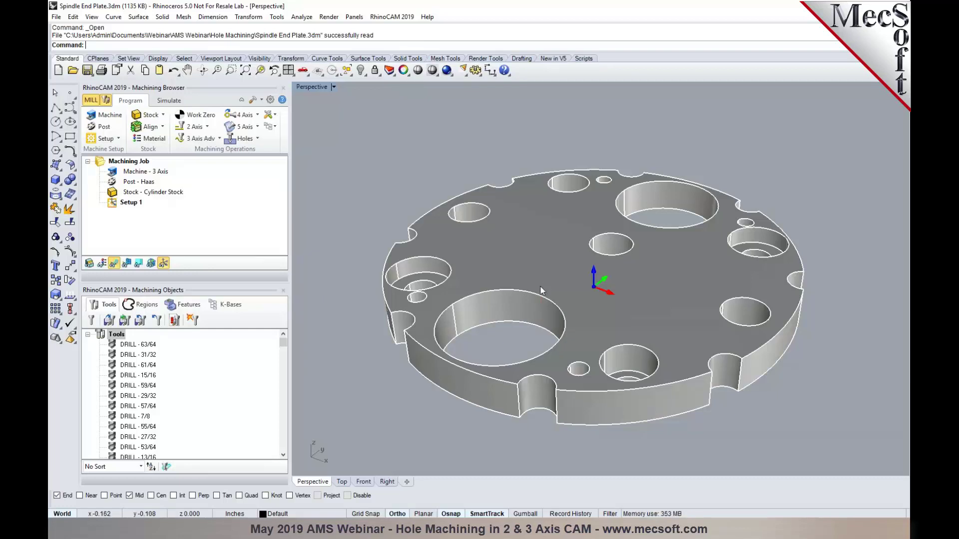
# Step: Create a Drill operation and select both edge arcs of the center hole and two matching plain holes as drill circles
pyautogui.click(253, 142)
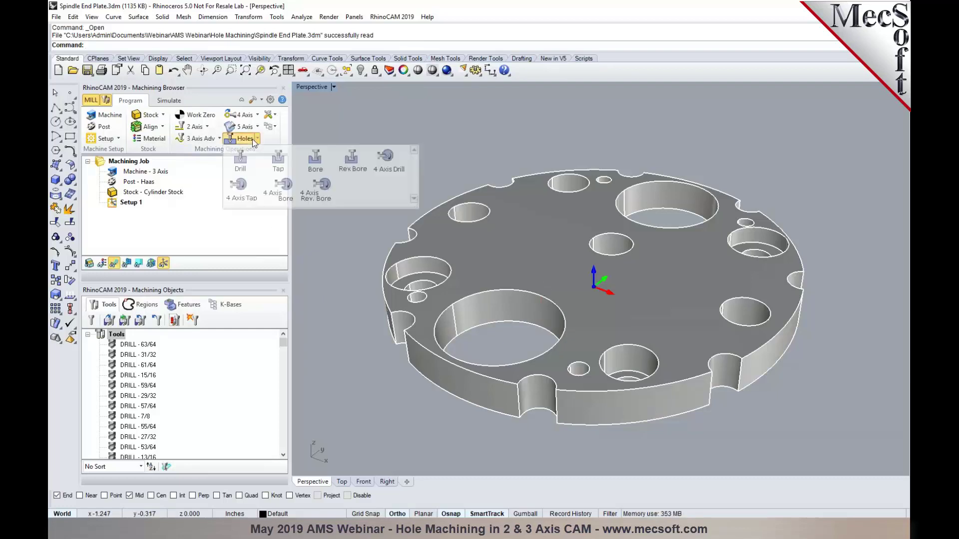
pyautogui.click(238, 165)
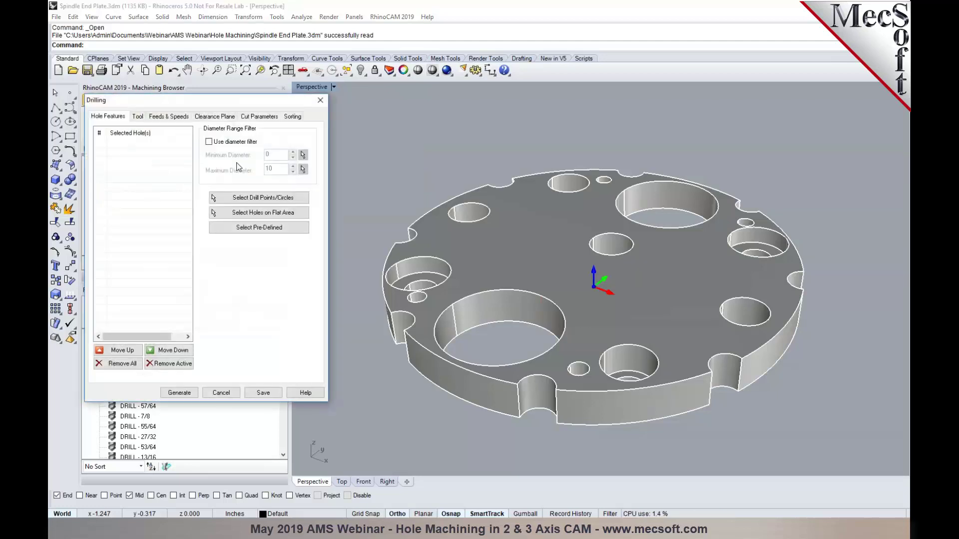
pyautogui.click(278, 199)
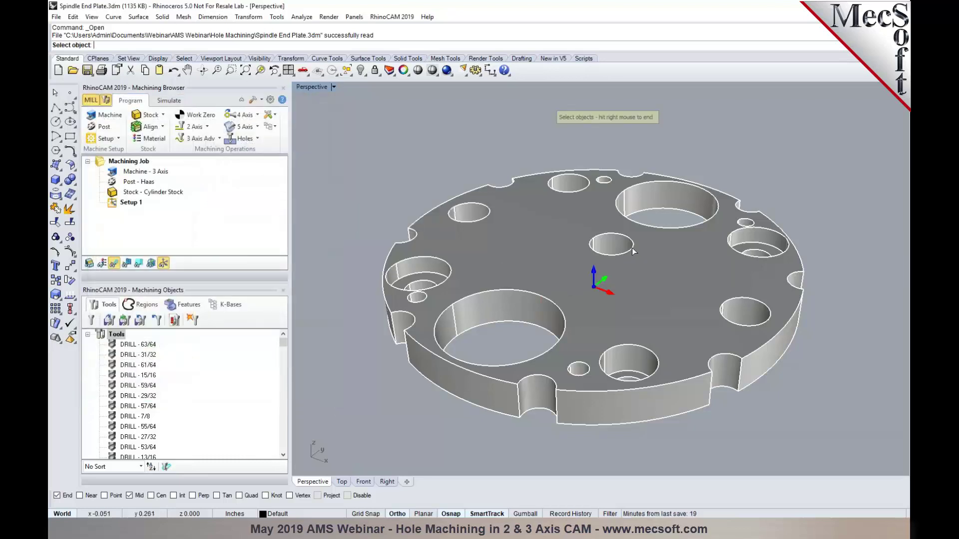
pyautogui.click(619, 235)
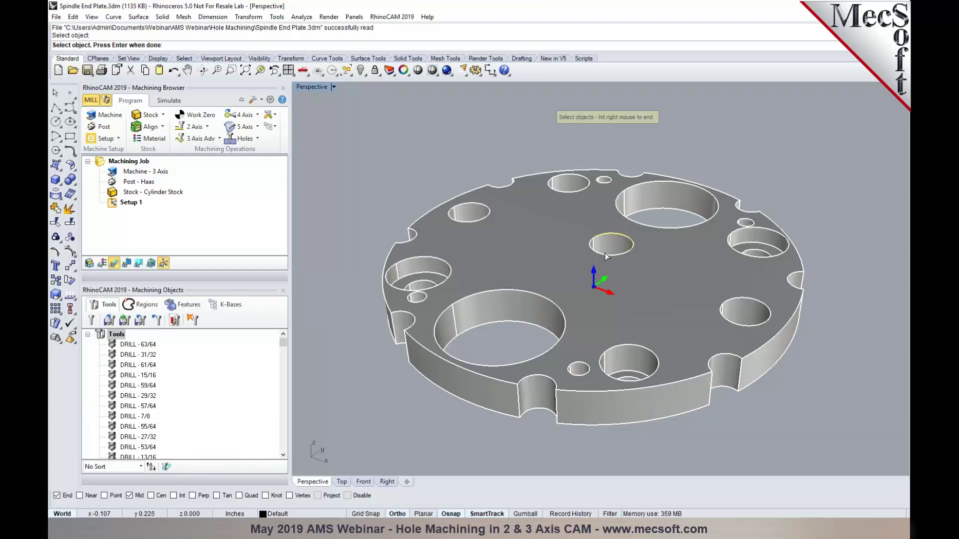
pyautogui.scroll(3, 615, 243)
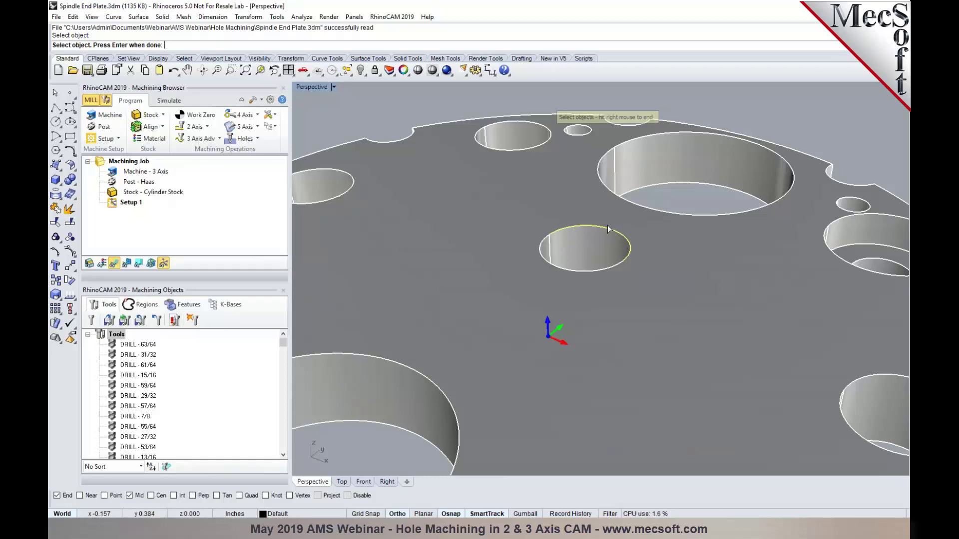
pyautogui.click(576, 272)
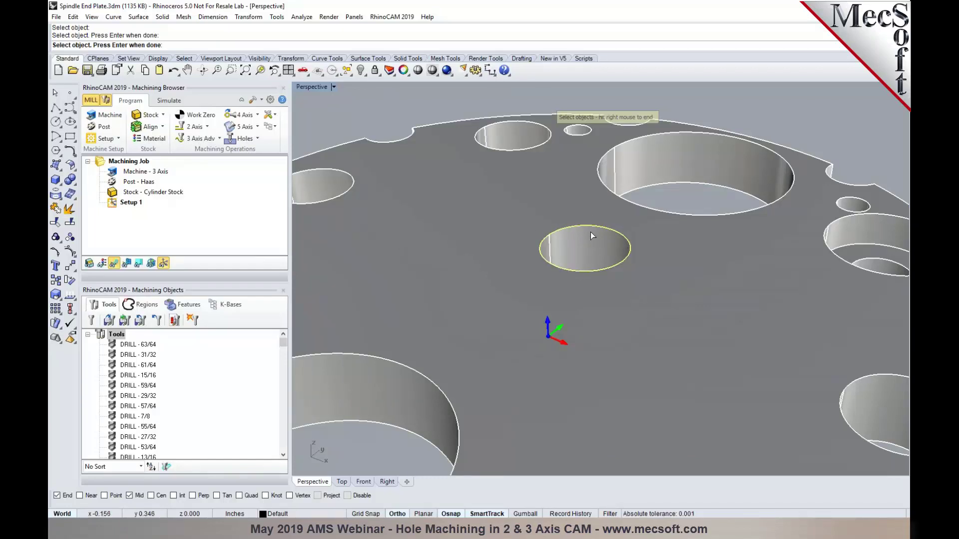
pyautogui.scroll(-2, 545, 229)
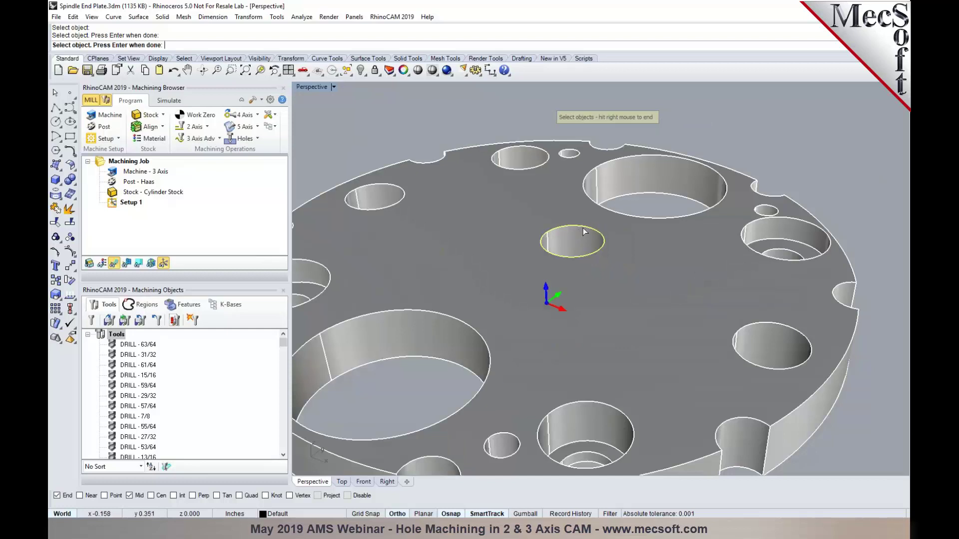
pyautogui.click(755, 326)
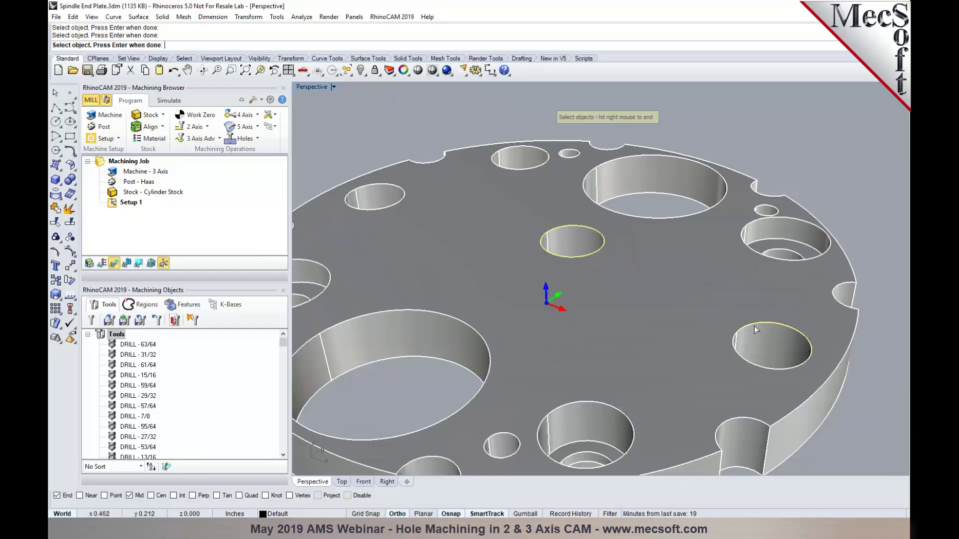
pyautogui.click(394, 193)
pyautogui.rightClick(448, 220)
pyautogui.scroll(-2, 552, 222)
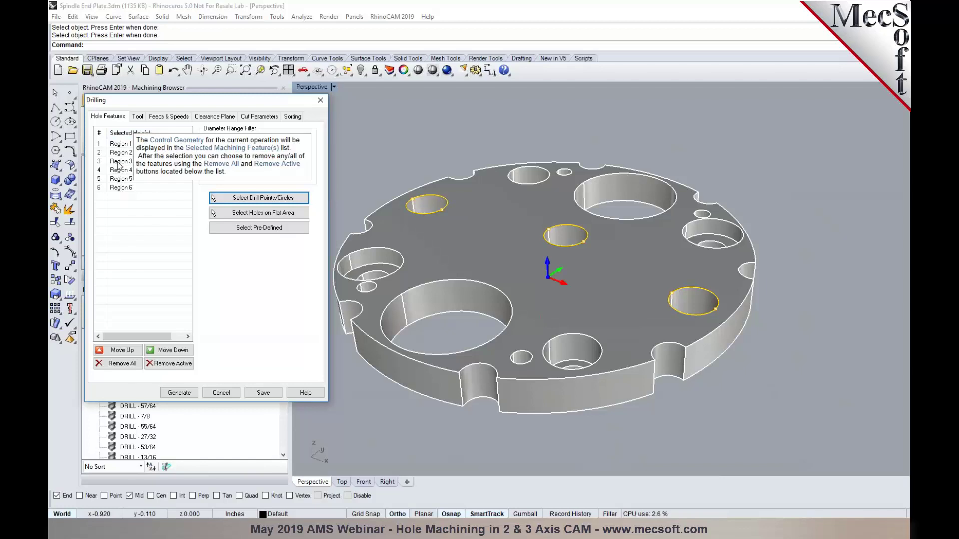
# Step: Check which hole edges on the end plate belong to Region 6, Region 5 and Region 4
pyautogui.click(125, 188)
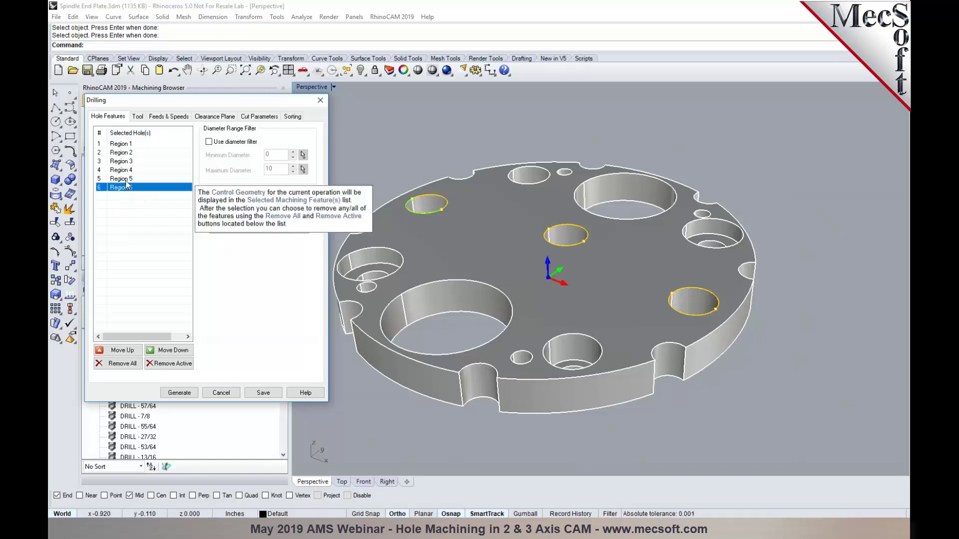
pyautogui.click(125, 179)
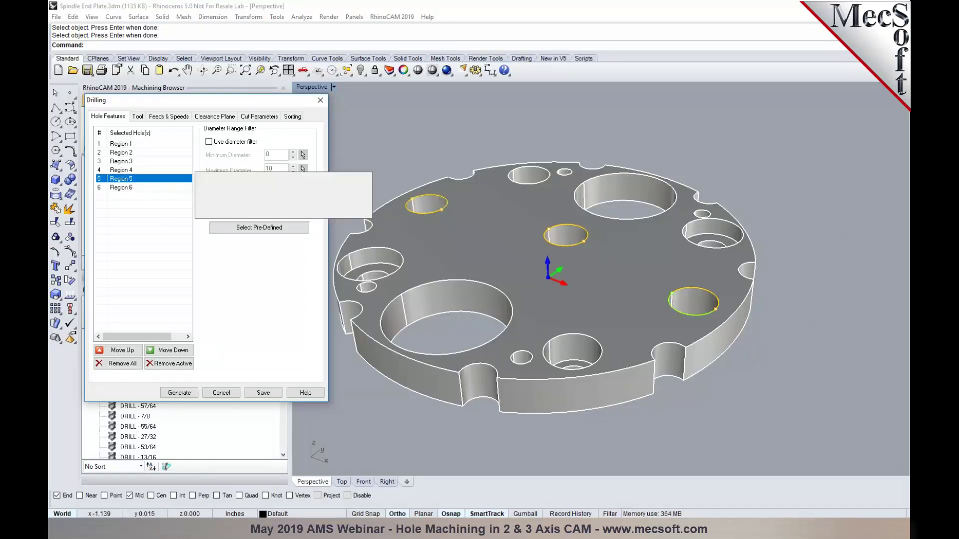
pyautogui.click(129, 171)
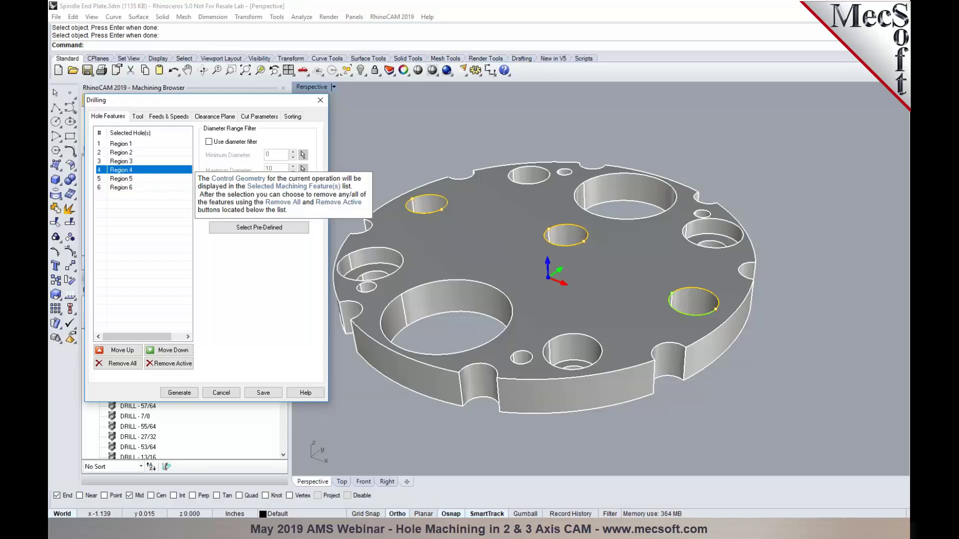
# Step: Choose the DRILL - 1/4 (E) tool for the drilling operation
pyautogui.click(137, 119)
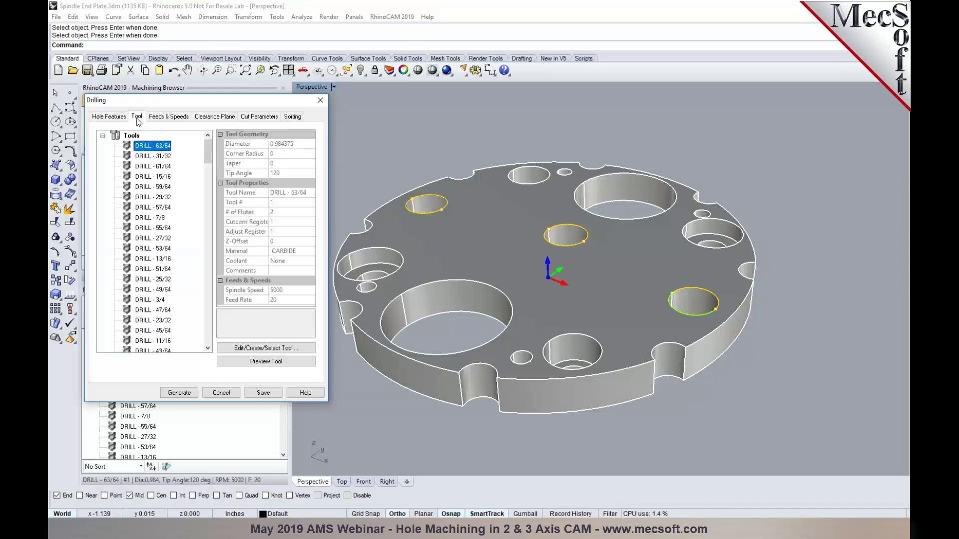
pyautogui.scroll(-5, 166, 243)
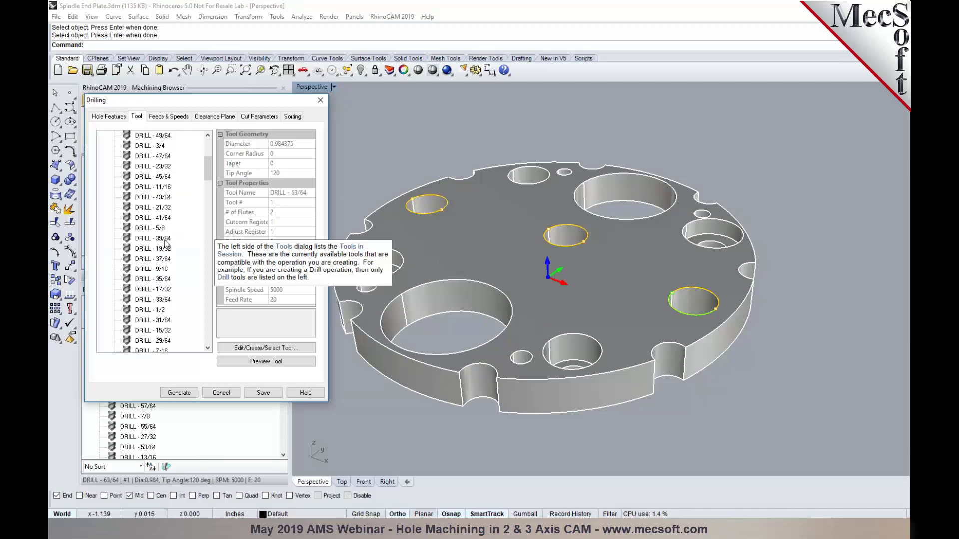
pyautogui.scroll(-4, 183, 260)
pyautogui.scroll(-2, 175, 286)
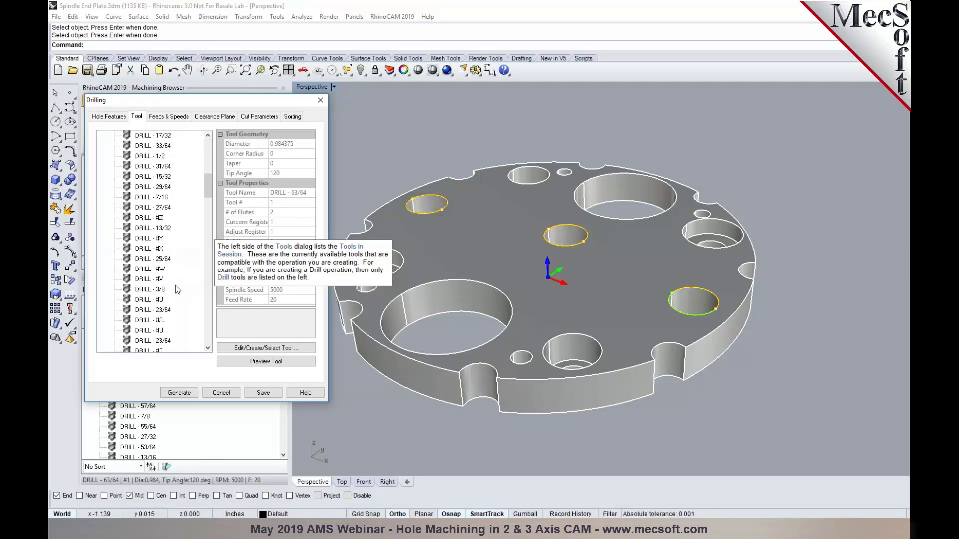
pyautogui.scroll(-3, 176, 293)
pyautogui.scroll(-3, 177, 290)
pyautogui.click(165, 321)
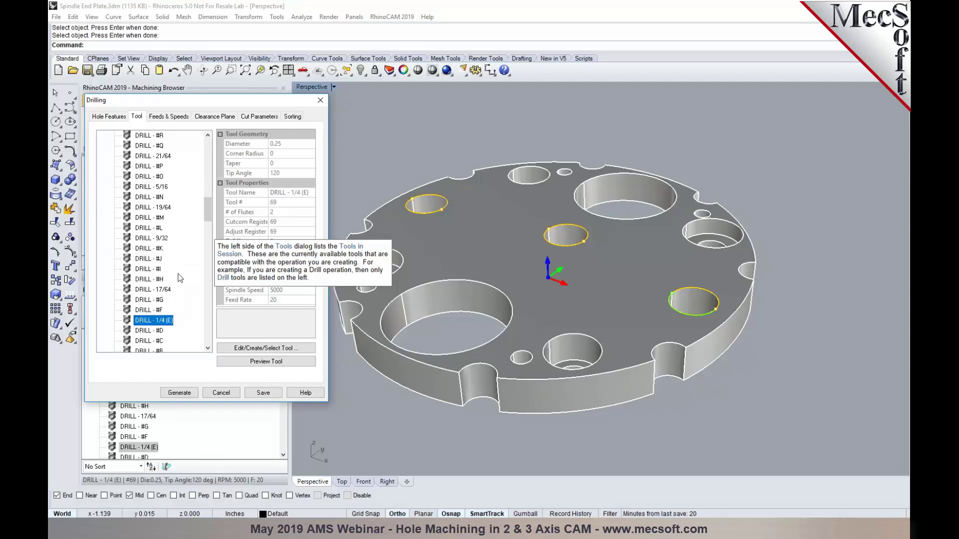
# Step: Set the drill depth to 0.125 by picking two points across the plate's thickness at a rim notch, and generate the toolpath
pyautogui.click(259, 119)
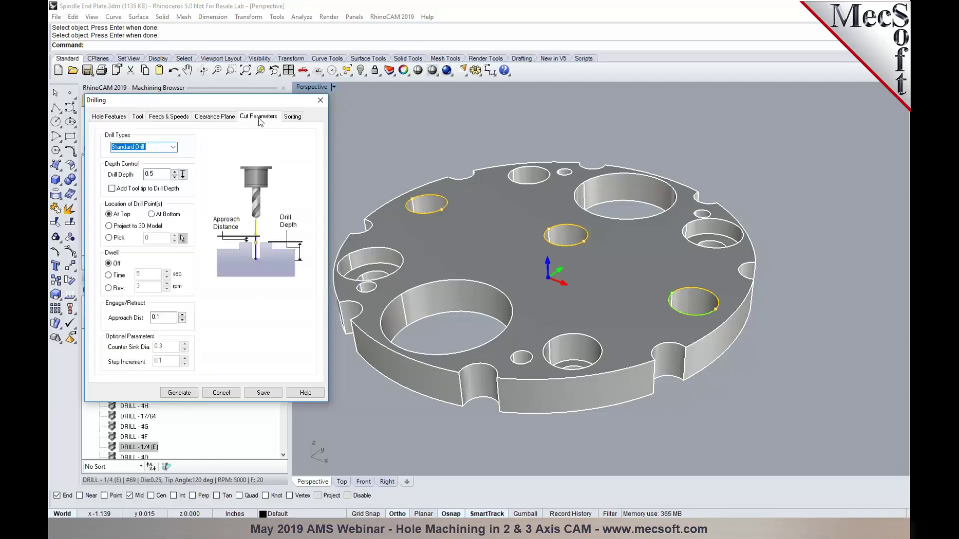
pyautogui.click(183, 174)
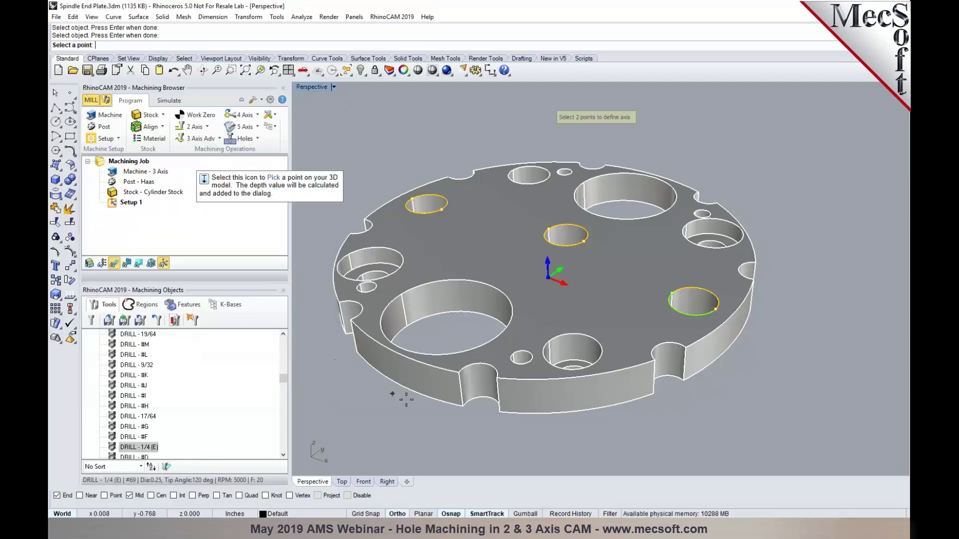
pyautogui.scroll(4, 495, 349)
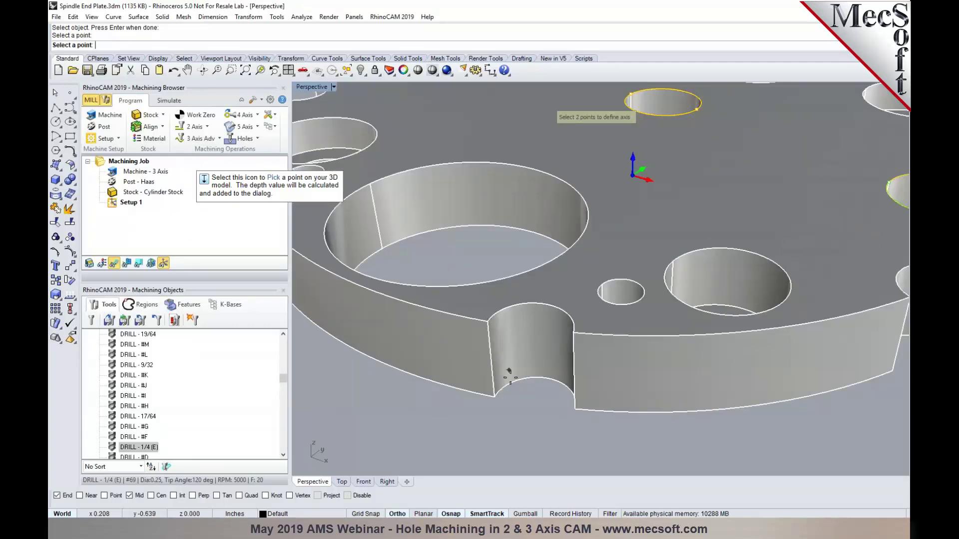
pyautogui.click(496, 393)
pyautogui.scroll(-5, 452, 389)
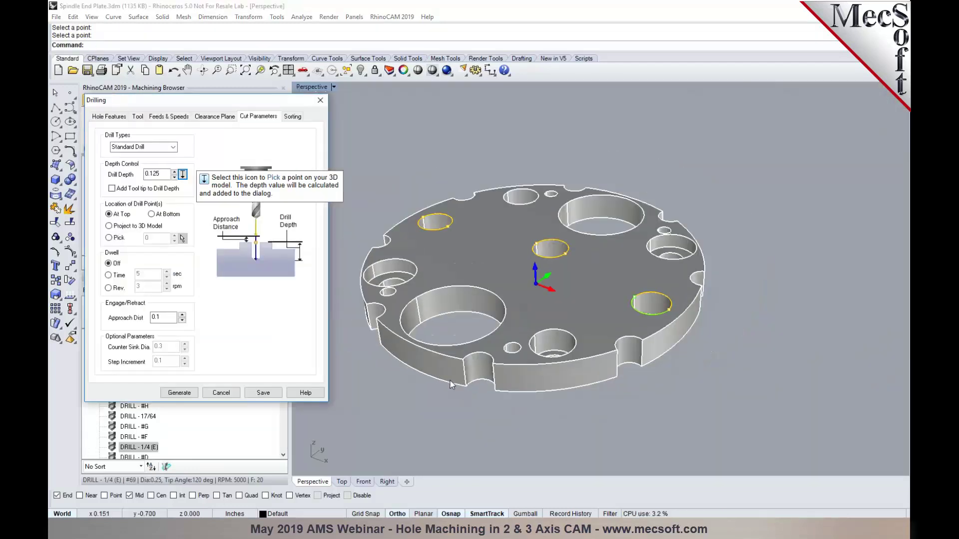
pyautogui.click(190, 392)
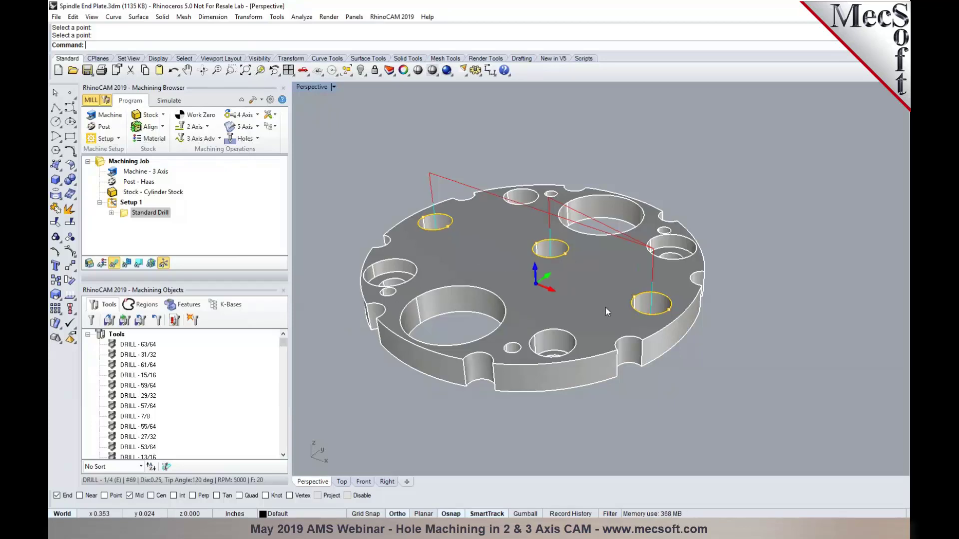
# Step: Duplicate the Standard Drill operation under Setup 1 and open the copy for editing
pyautogui.click(129, 215)
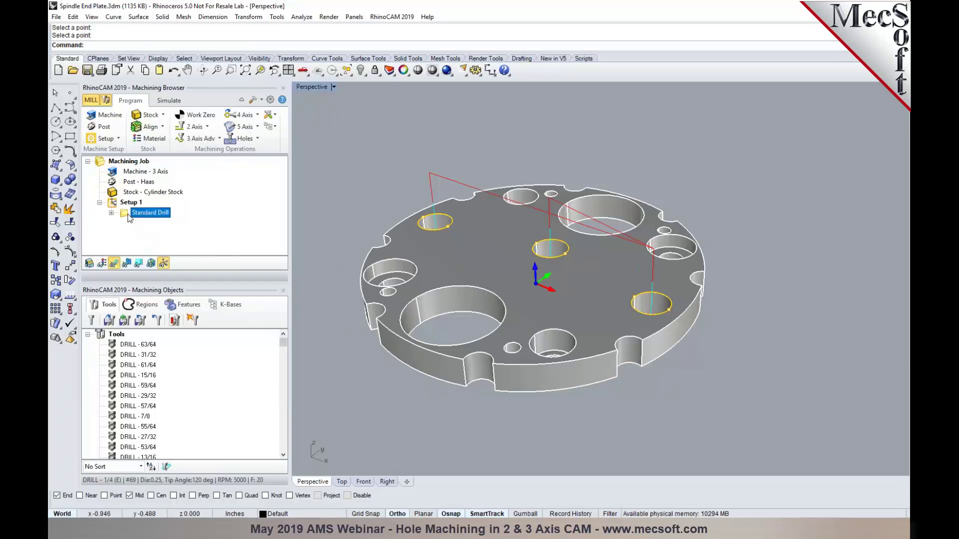
pyautogui.hotkey('ctrl', 'v')
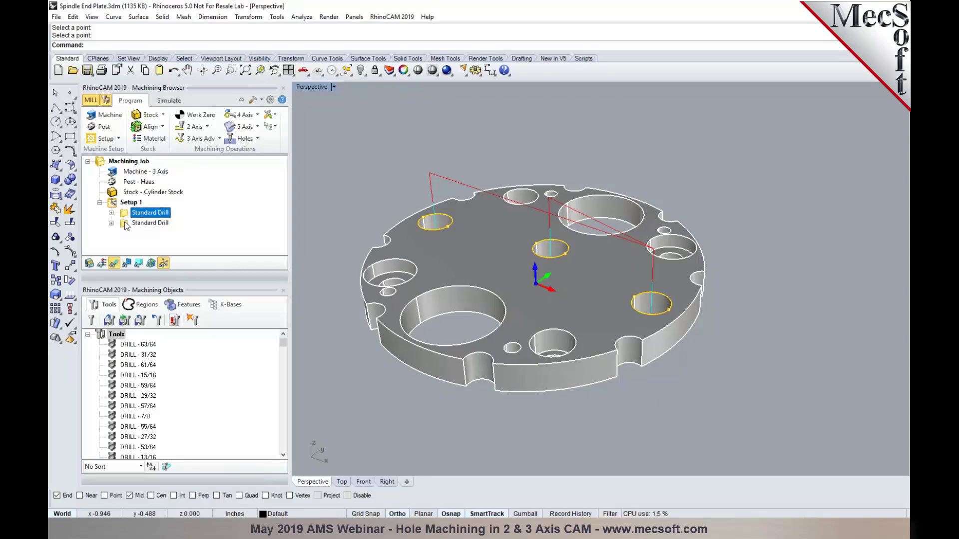
pyautogui.click(126, 224)
pyautogui.doubleClick(125, 225)
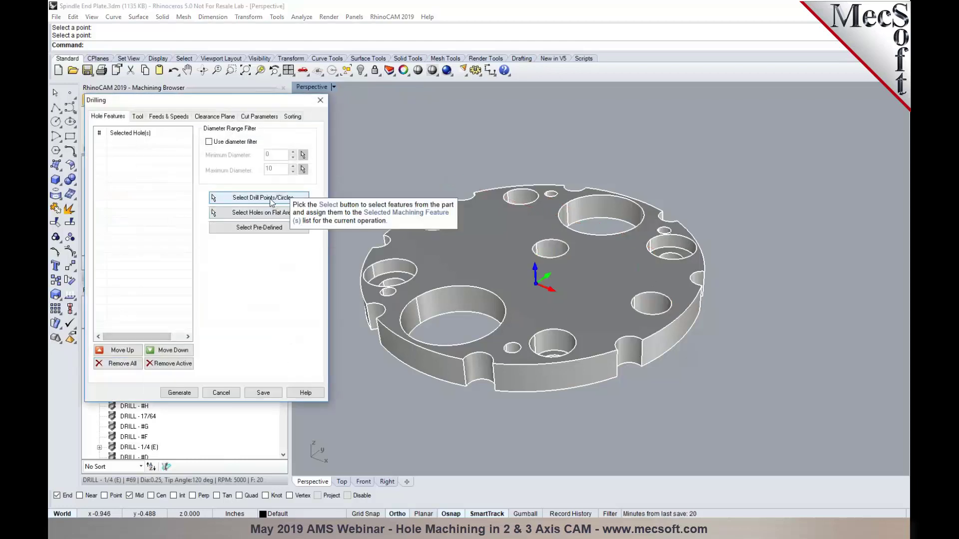
# Step: Assign the upper arcs of three neighbouring rim notches as drill circles of the copied operation and generate its toolpath
pyautogui.click(259, 200)
pyautogui.scroll(3, 478, 360)
pyautogui.click(486, 351)
pyautogui.click(716, 327)
pyautogui.click(803, 233)
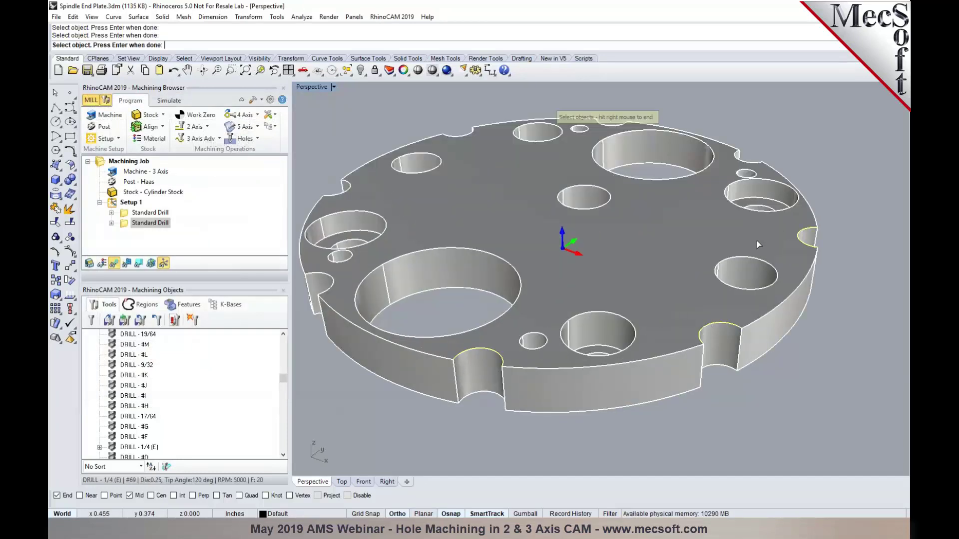
pyautogui.rightClick(758, 245)
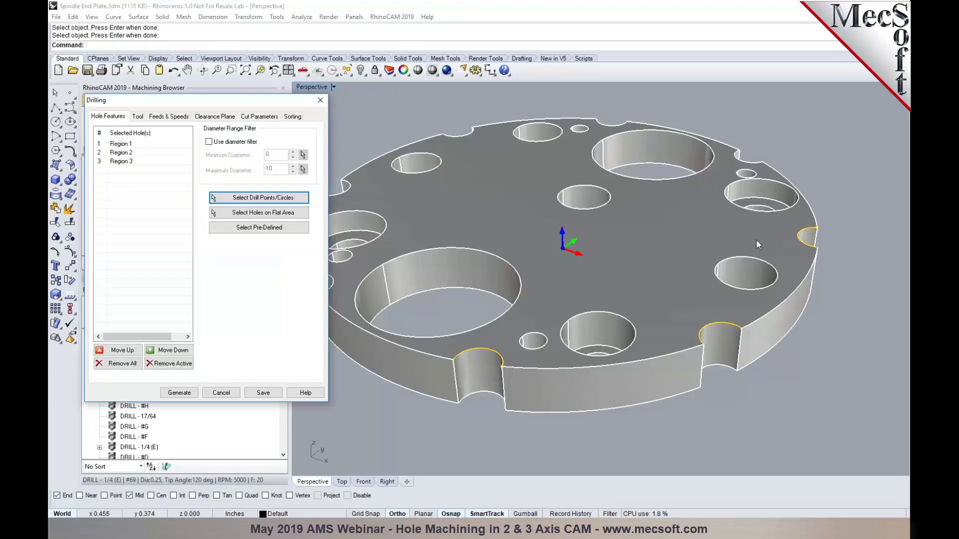
pyautogui.click(179, 393)
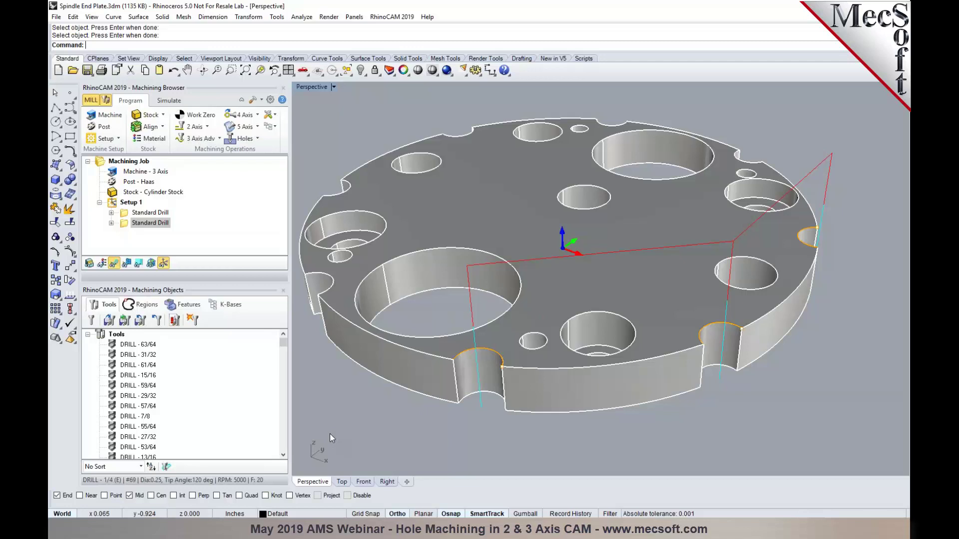
# Step: Create another Drill operation and select all holes on the plate's upper flat face as its hole features
pyautogui.click(127, 228)
pyautogui.click(251, 142)
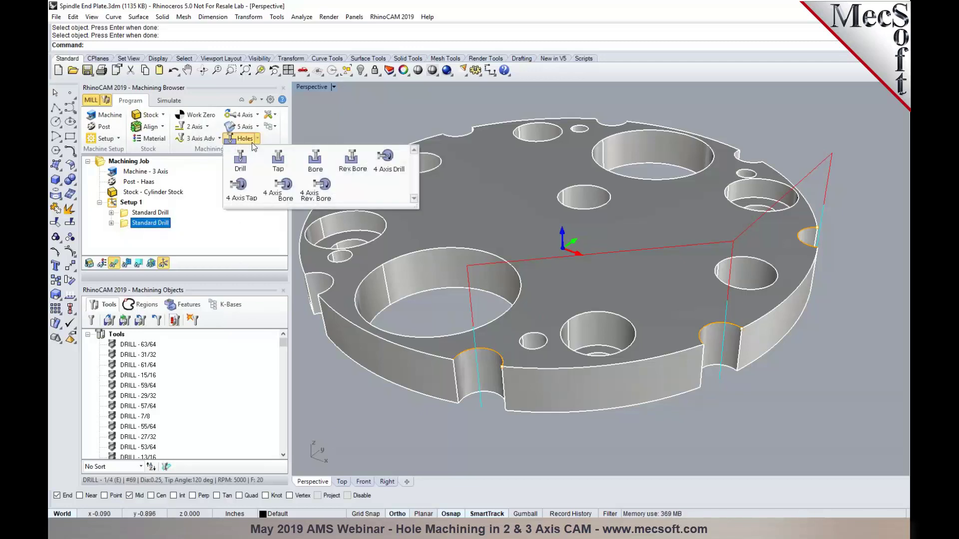
pyautogui.click(242, 159)
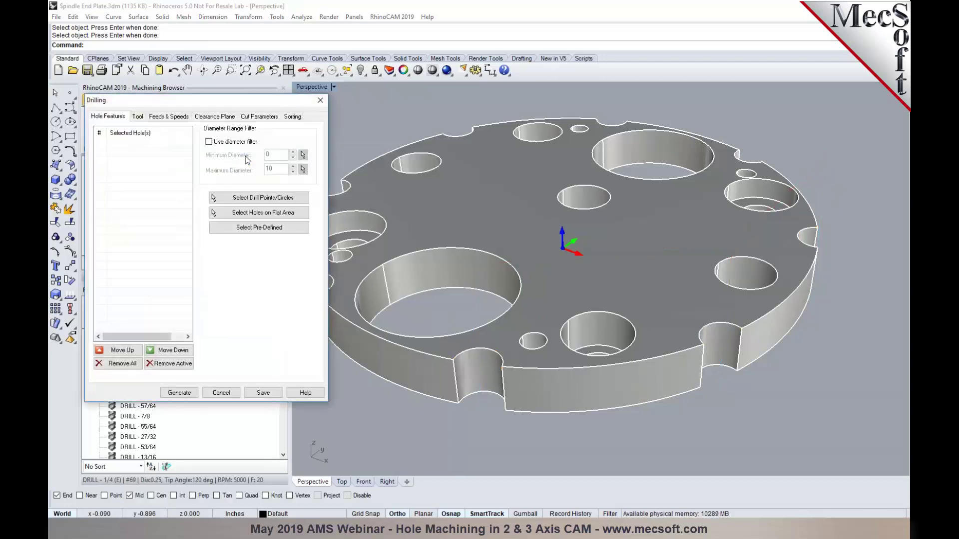
pyautogui.click(266, 214)
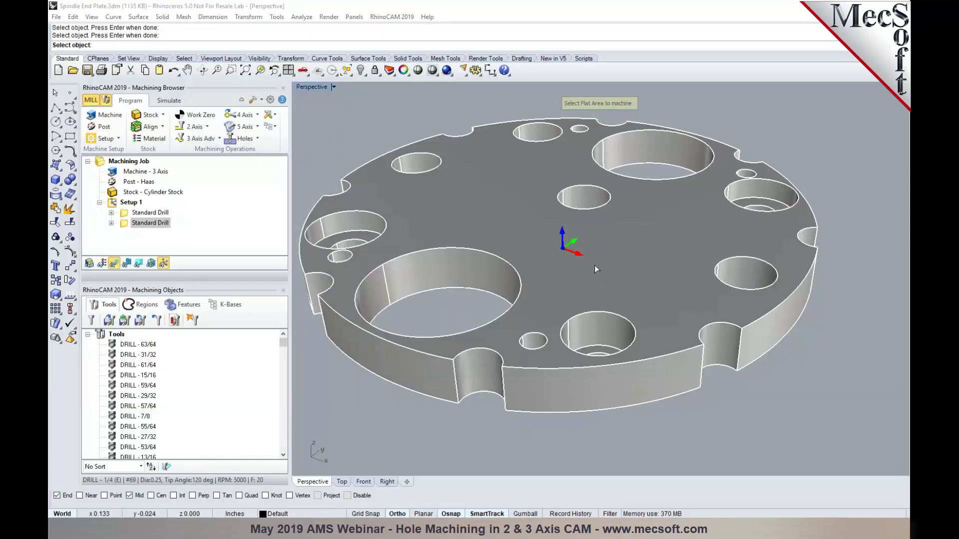
pyautogui.click(616, 259)
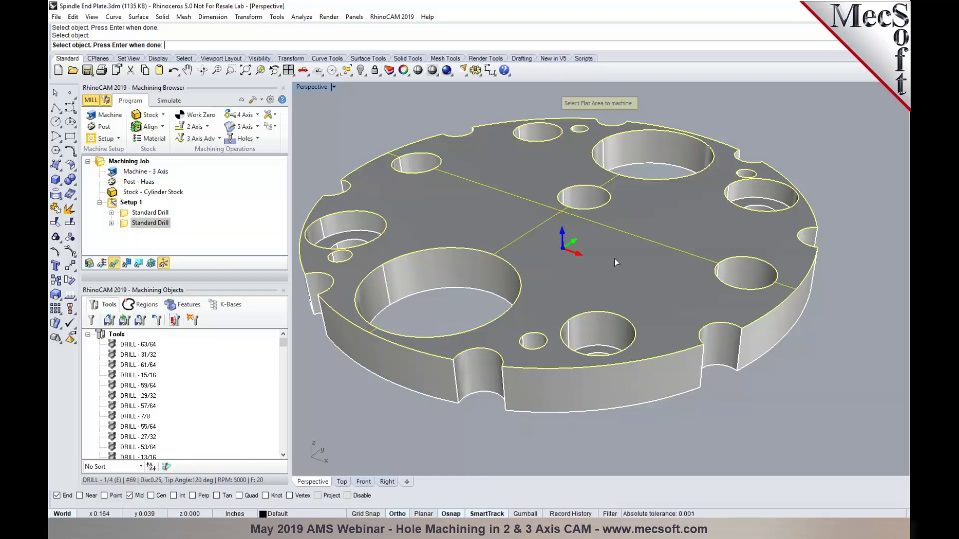
pyautogui.press('Return')
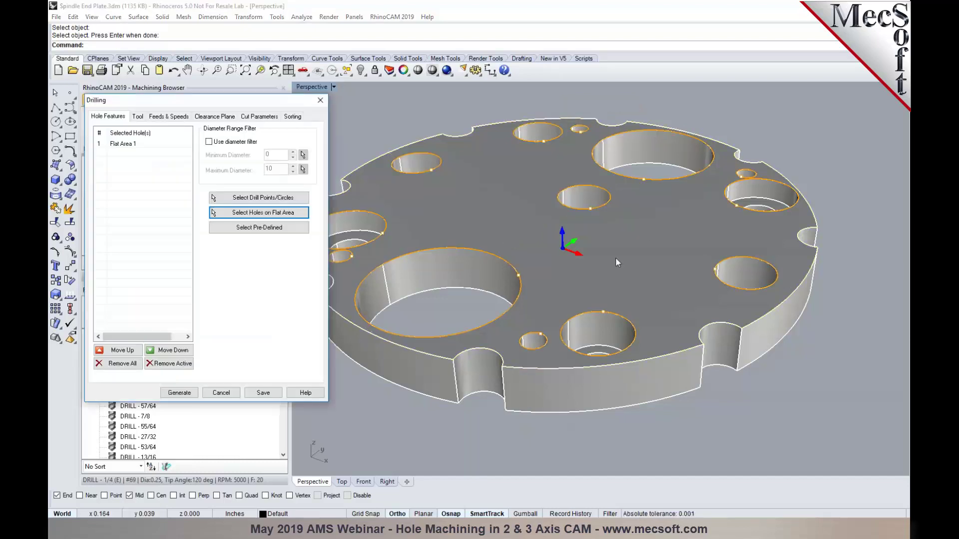
# Step: Enable the diameter filter with a maximum diameter of 0.4 for the flat area holes and generate the toolpath
pyautogui.scroll(-1, 624, 255)
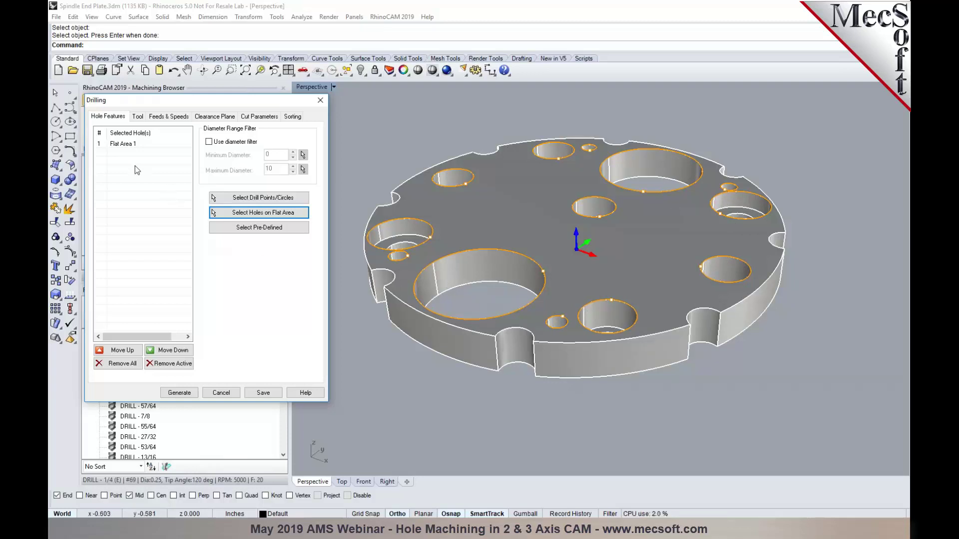
pyautogui.click(209, 142)
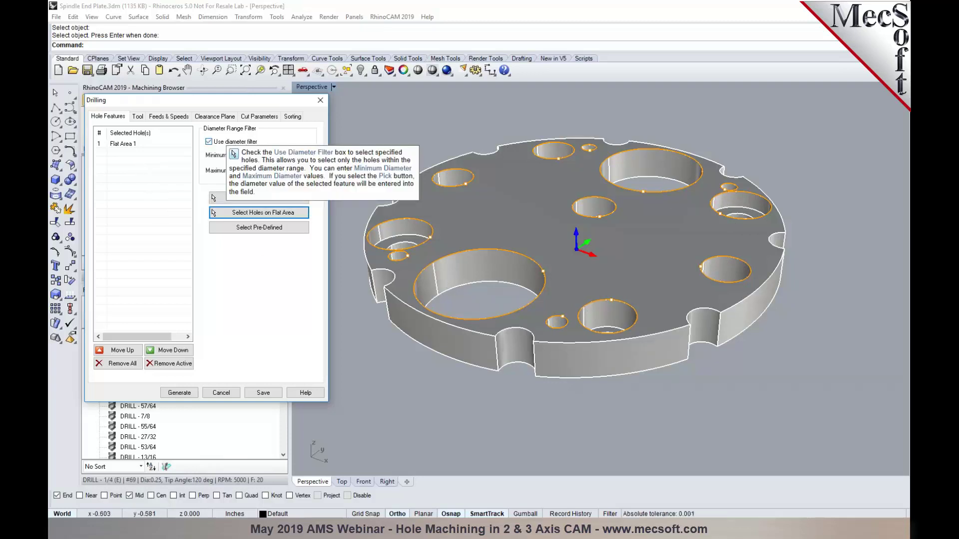
pyautogui.doubleClick(272, 169)
pyautogui.write('0.6')
pyautogui.click(337, 283)
pyautogui.click(292, 167)
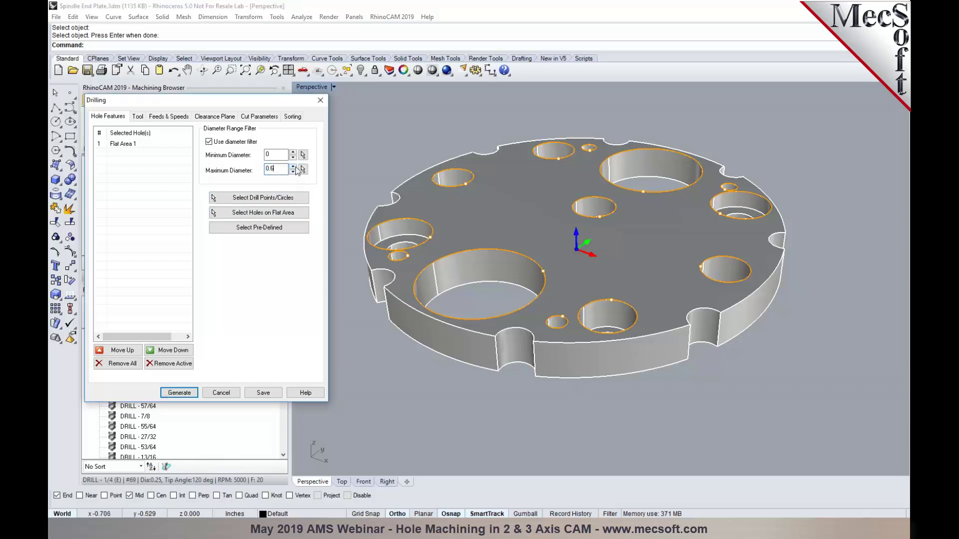
pyautogui.scroll(-2, 352, 296)
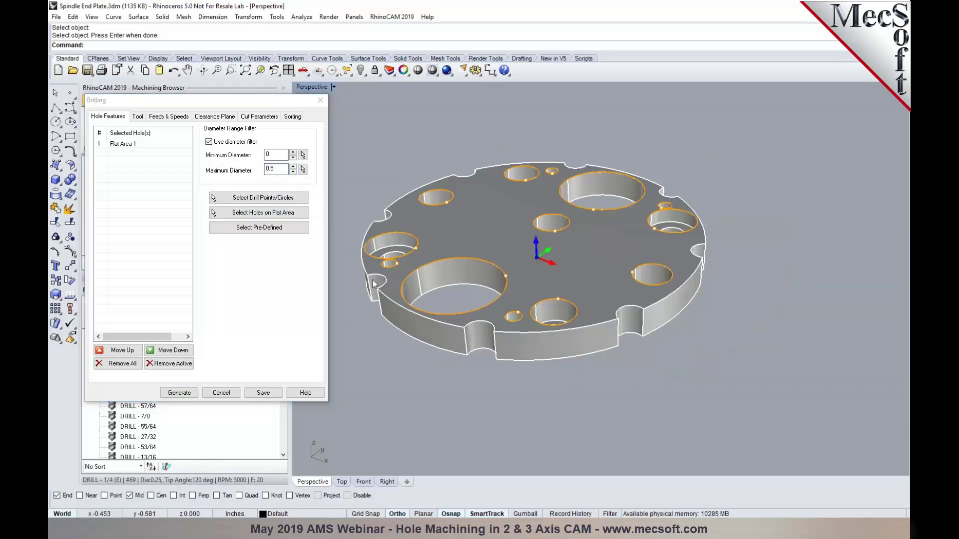
pyautogui.scroll(2, 378, 271)
pyautogui.click(292, 173)
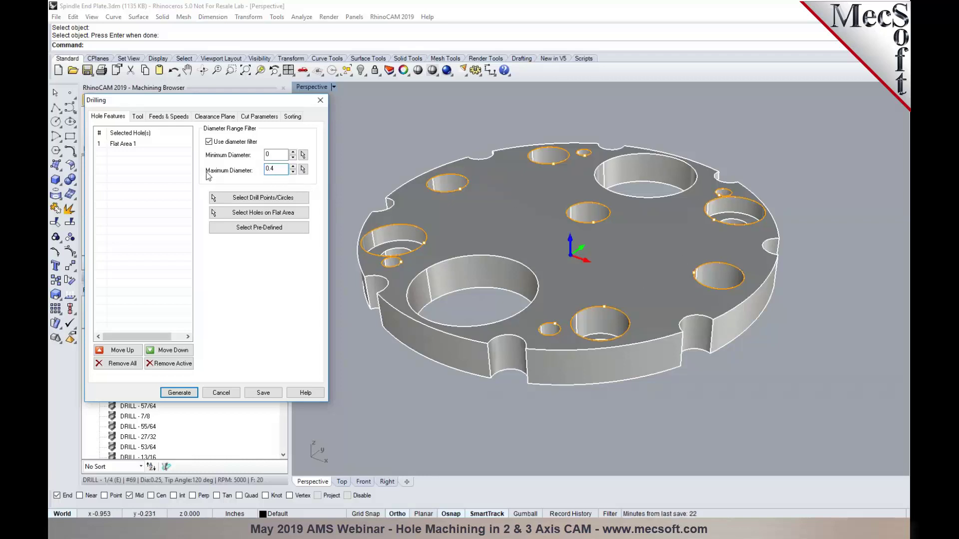
pyautogui.click(172, 394)
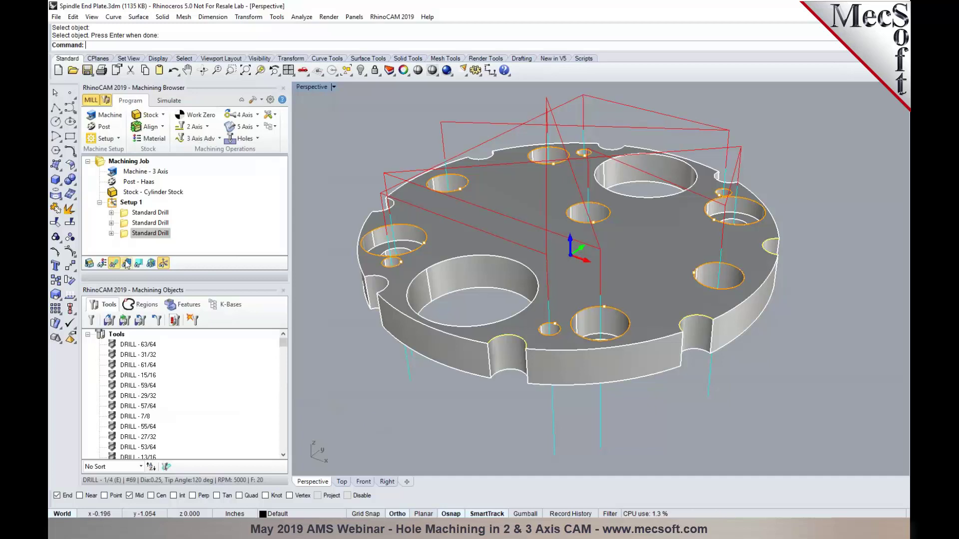
# Step: Review the hole features of the second and third drilling operations and the list of predefined machining regions
pyautogui.click(125, 226)
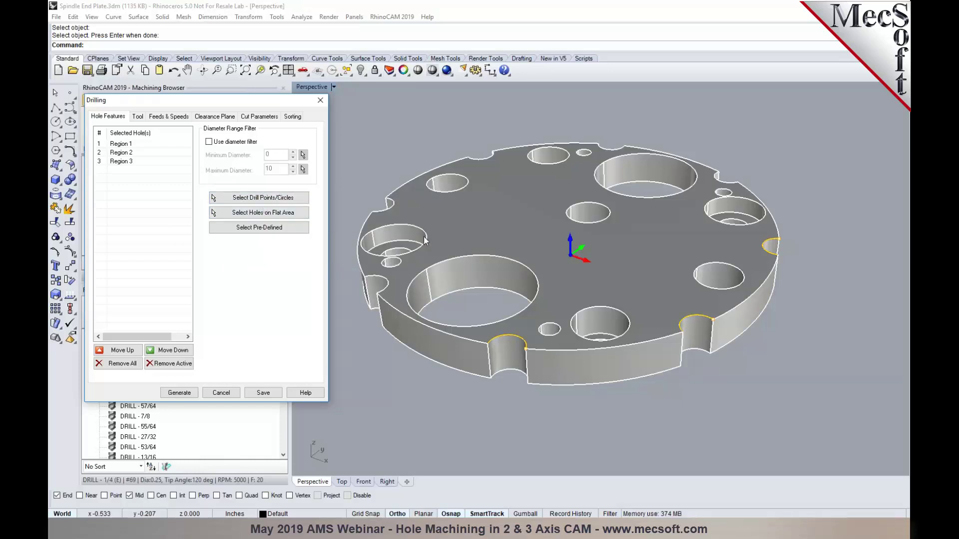
pyautogui.click(229, 395)
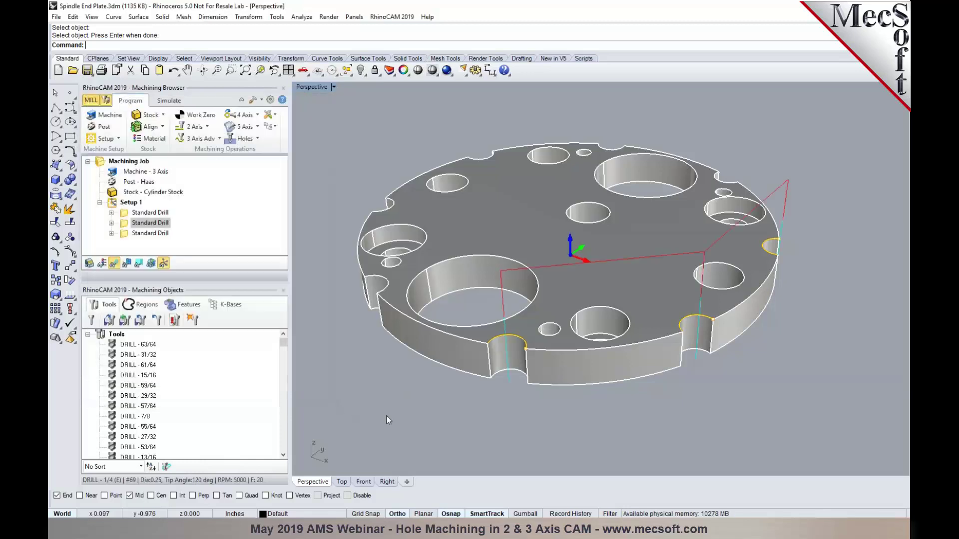
pyautogui.doubleClick(128, 231)
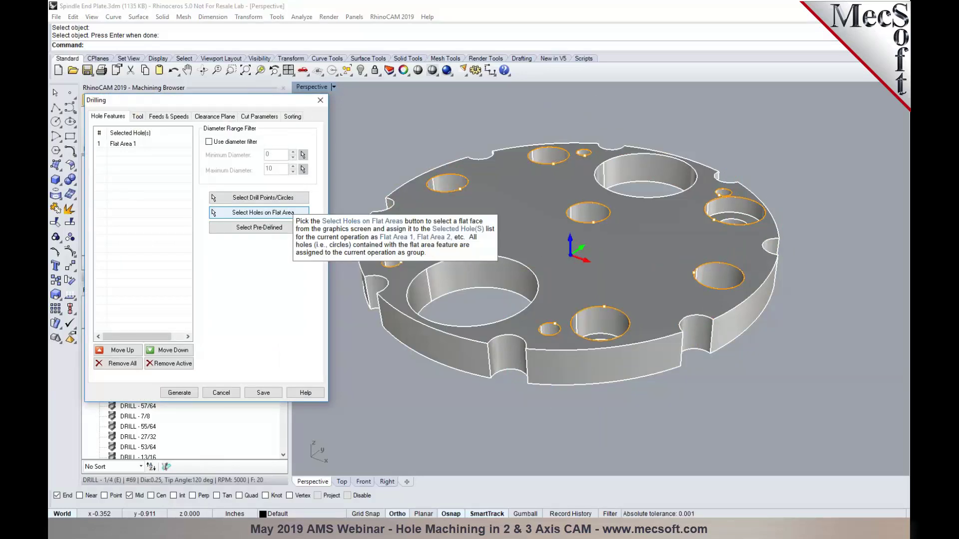
pyautogui.click(262, 233)
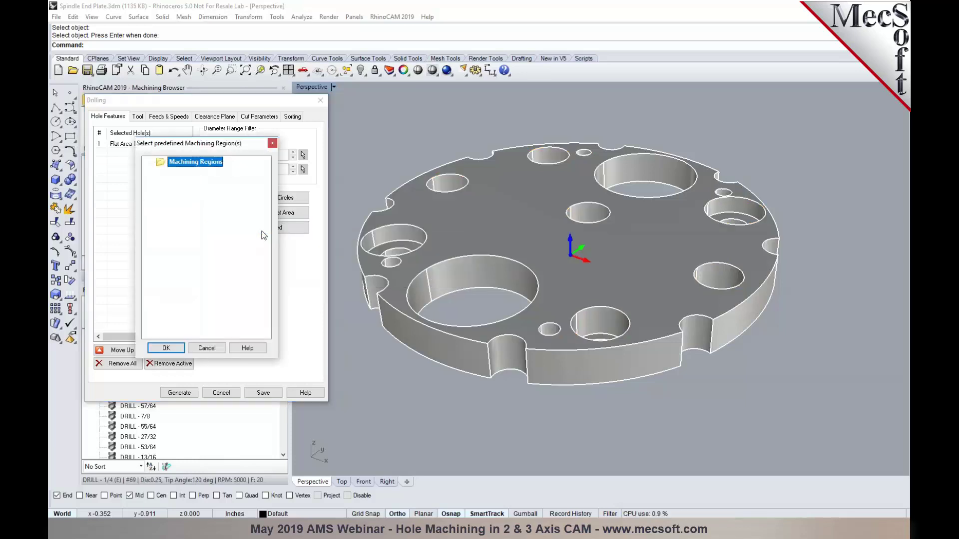
pyautogui.moveTo(203, 145); pyautogui.dragTo(147, 137)
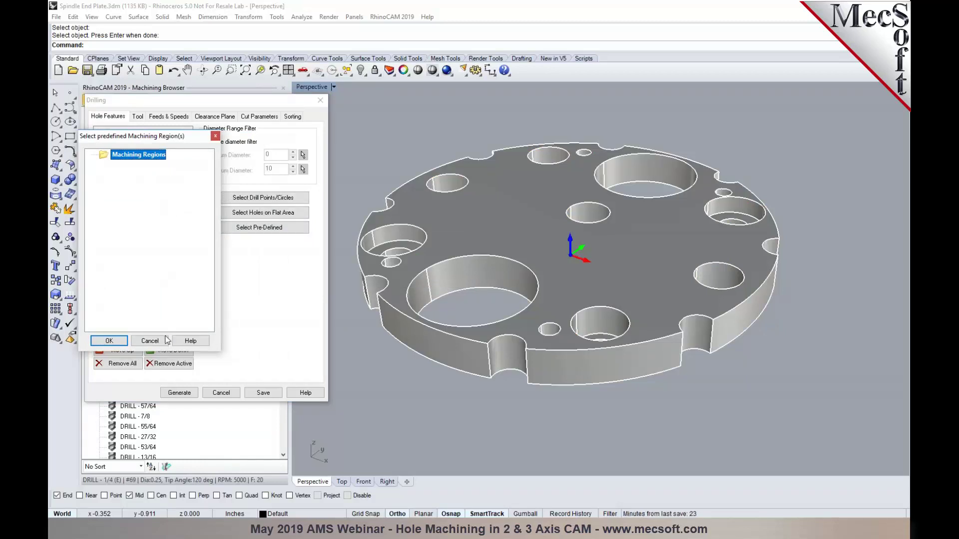
pyautogui.click(109, 340)
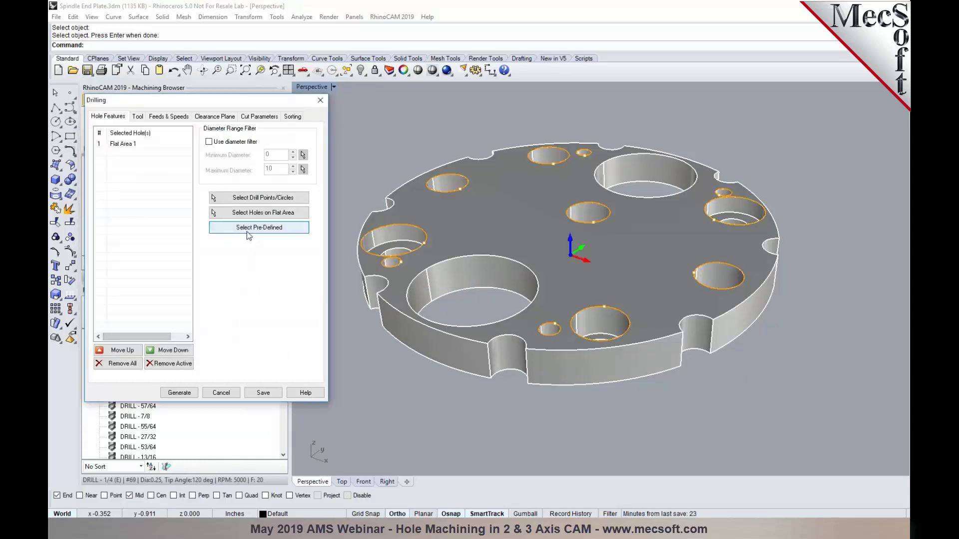
pyautogui.click(229, 395)
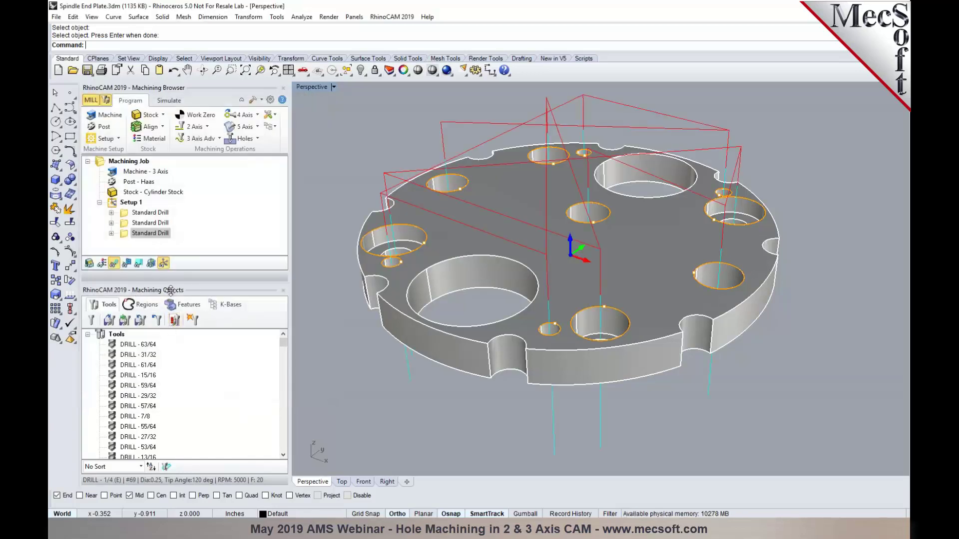
# Step: Enlarge the Machining Objects browser and display its machining regions
pyautogui.click(107, 101)
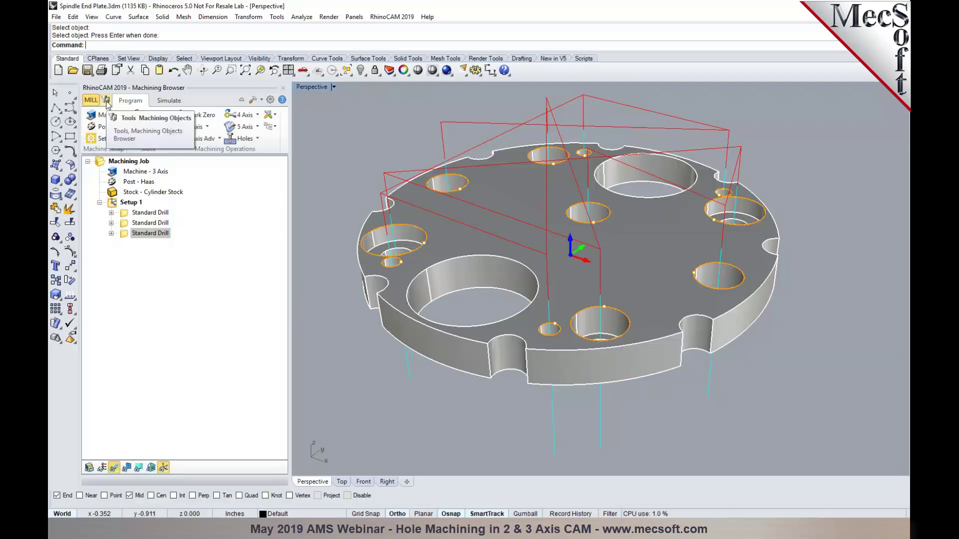
pyautogui.click(107, 101)
pyautogui.moveTo(145, 378); pyautogui.dragTo(167, 268)
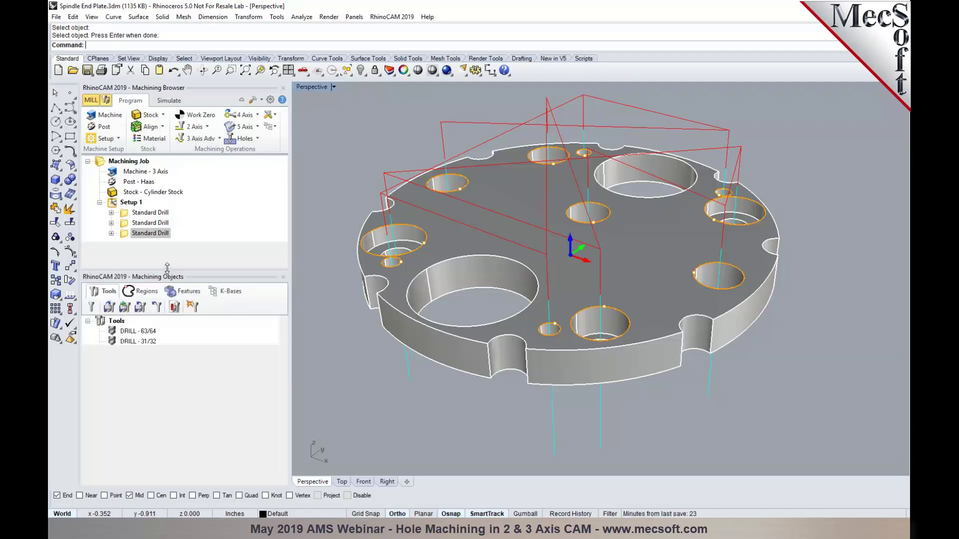
pyautogui.click(144, 295)
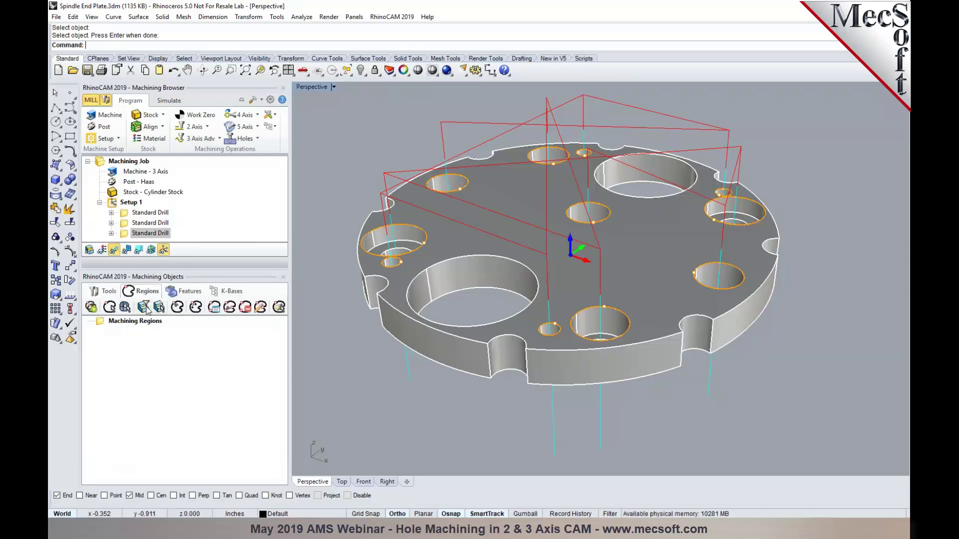
# Step: Create a machining region set from all the holes on the plate's upper flat face
pyautogui.click(137, 163)
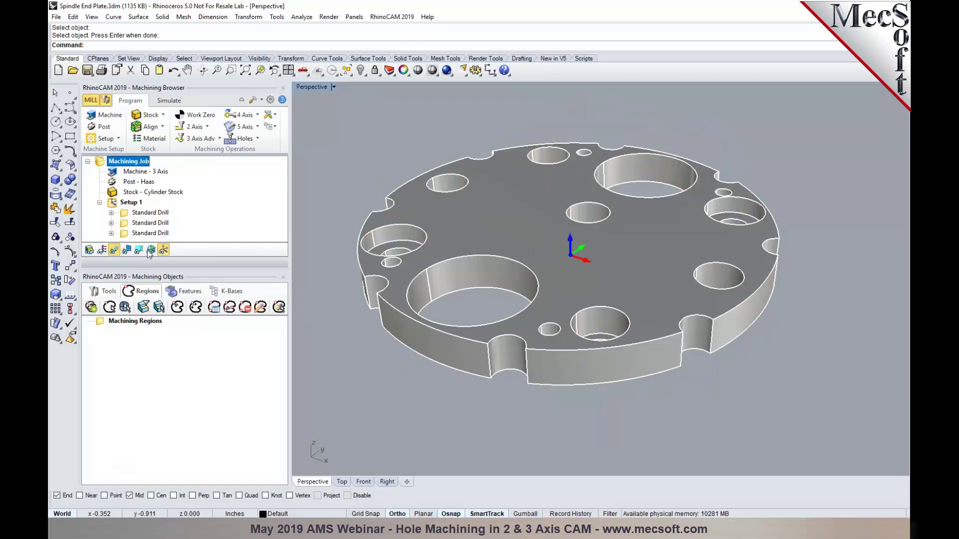
pyautogui.click(158, 308)
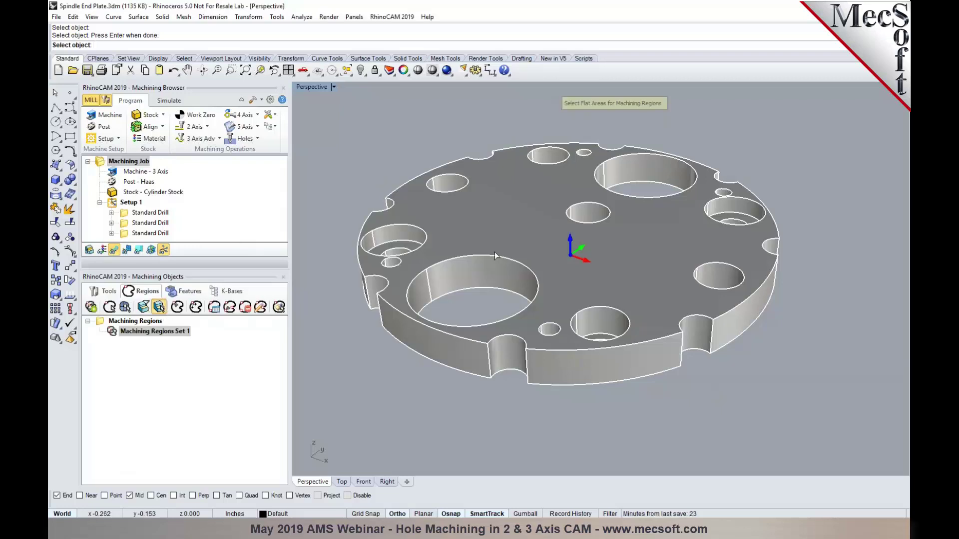
pyautogui.click(616, 260)
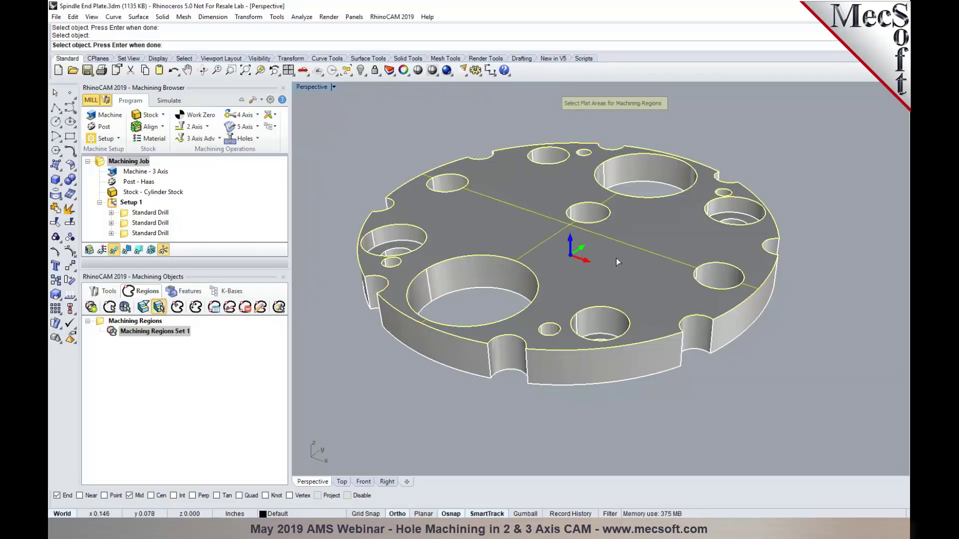
pyautogui.press('Return')
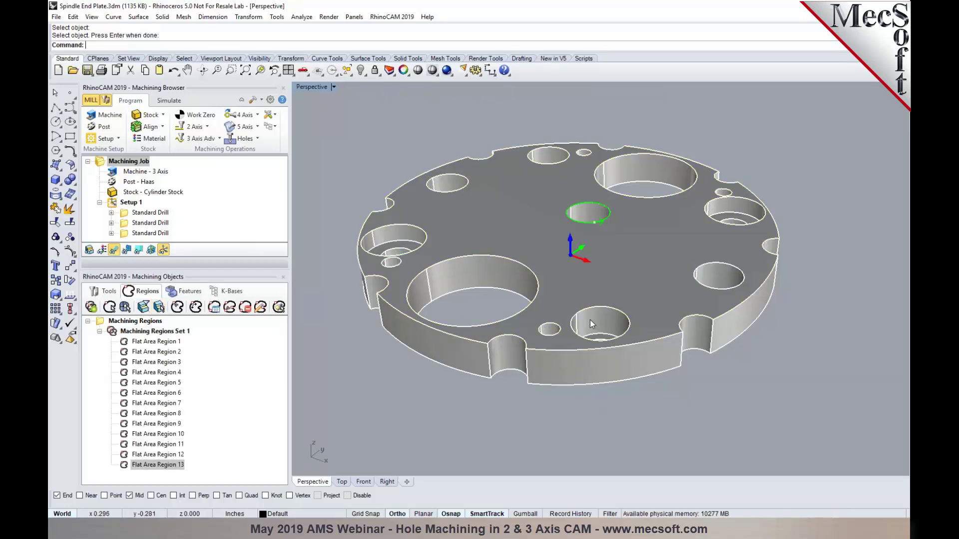
# Step: Examine Flat Area Regions 1 to 3, the whole Machining Regions Set 1, and the flat area selection filters
pyautogui.click(167, 343)
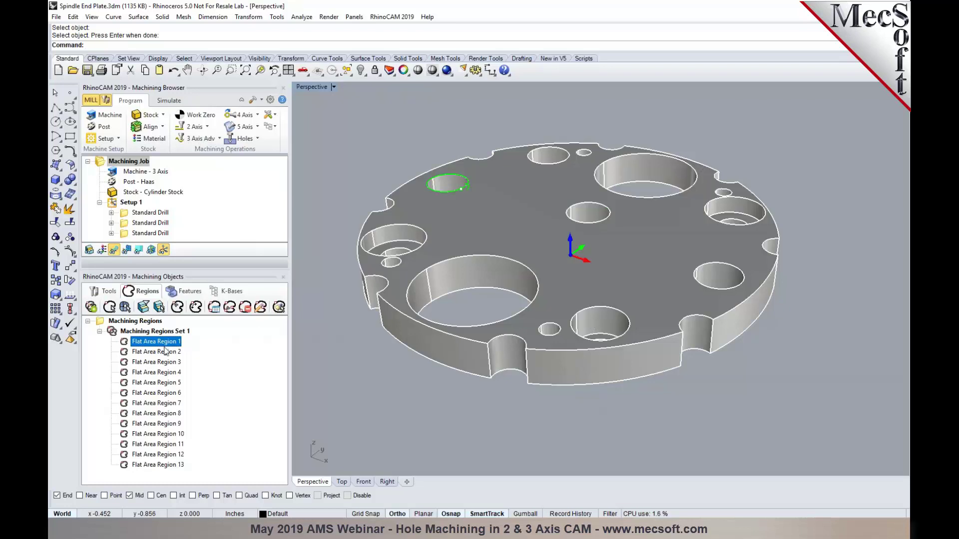
pyautogui.click(166, 351)
pyautogui.click(166, 362)
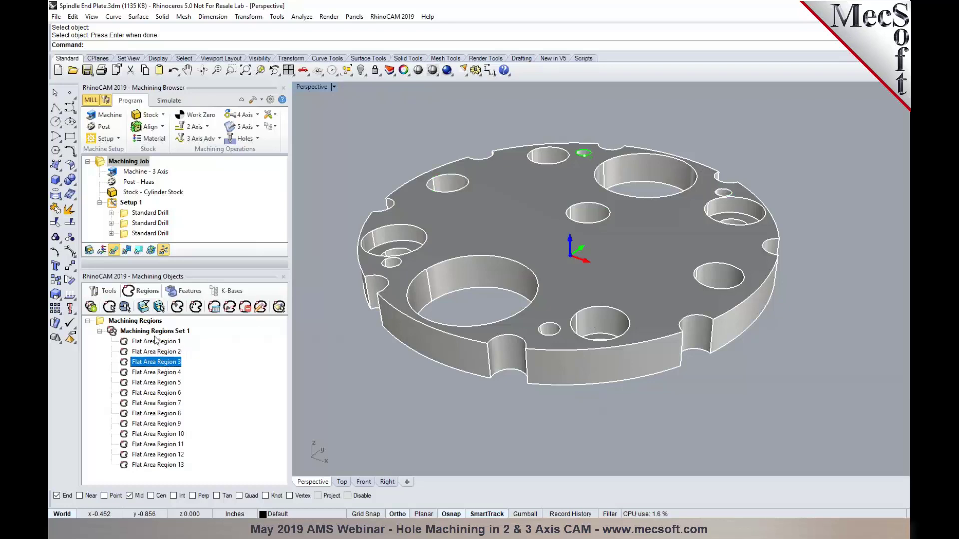
pyautogui.click(155, 335)
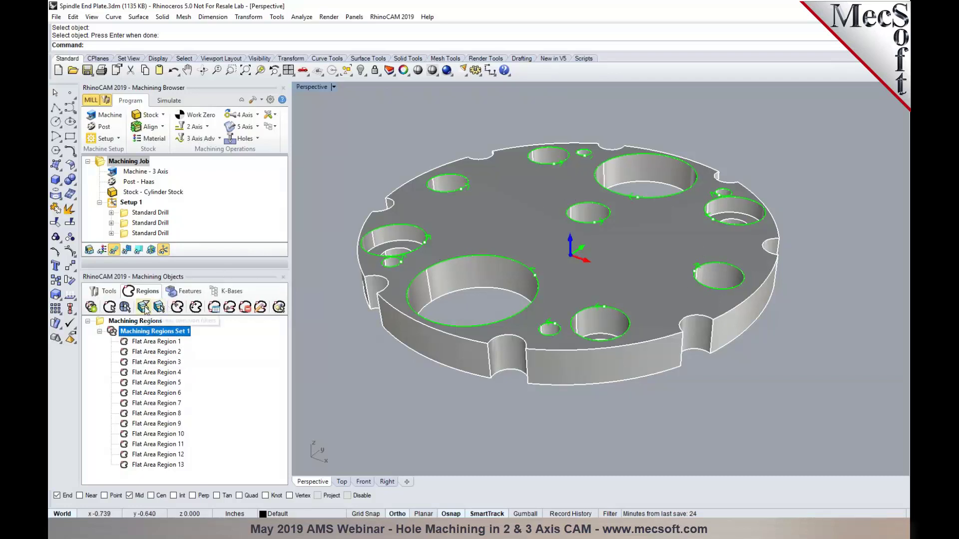
pyautogui.click(143, 307)
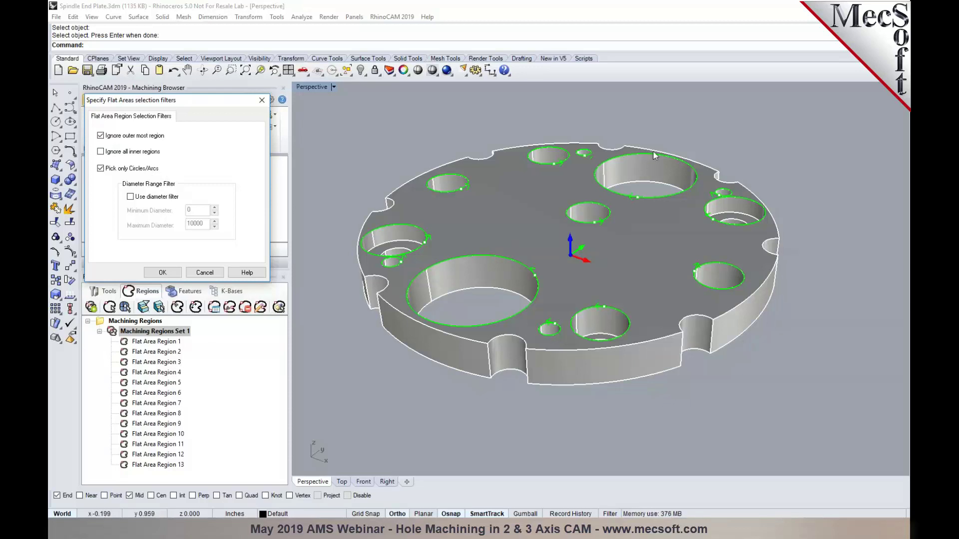
pyautogui.moveTo(105, 142)
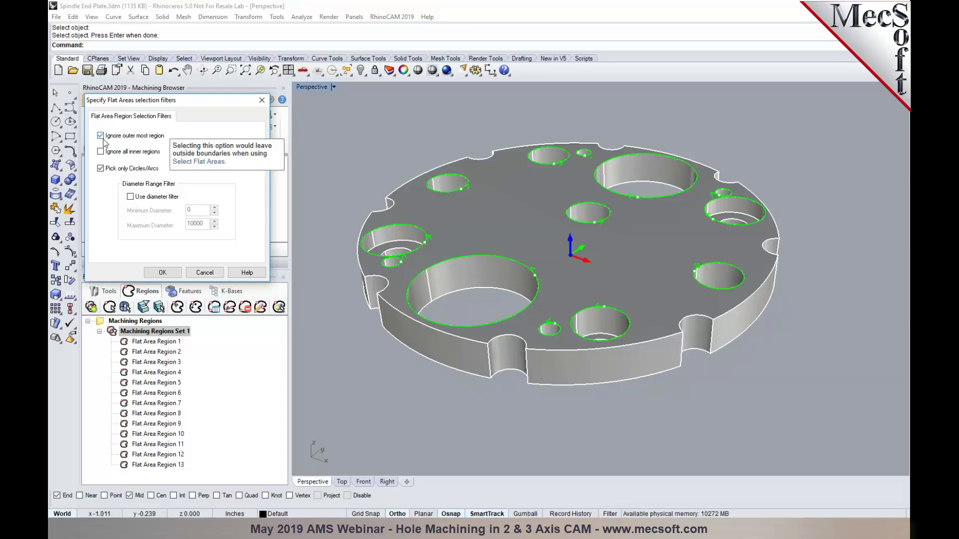
pyautogui.click(204, 272)
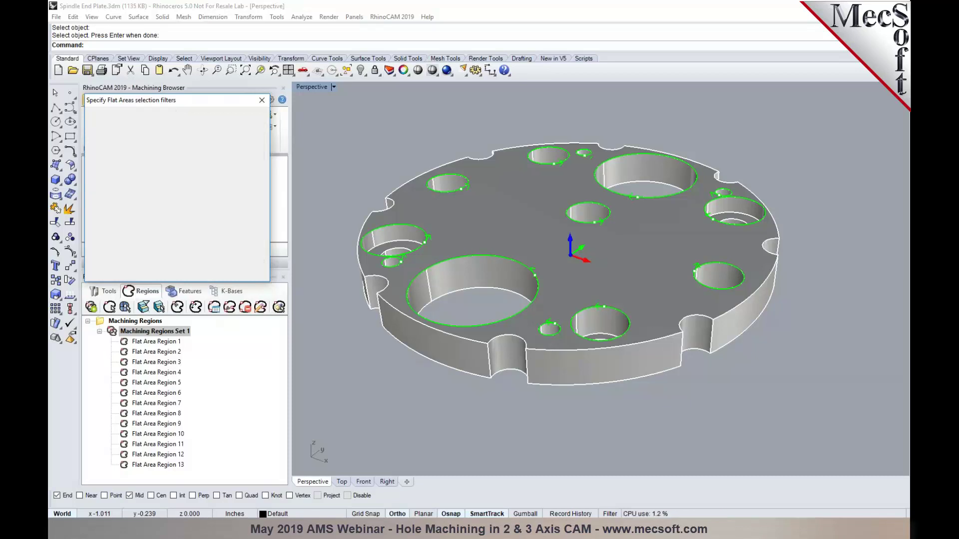
# Step: Add a second machining region set containing the upper edges of the front counterbored hole and the neighbouring plain hole near the rim
pyautogui.click(100, 332)
pyautogui.click(91, 307)
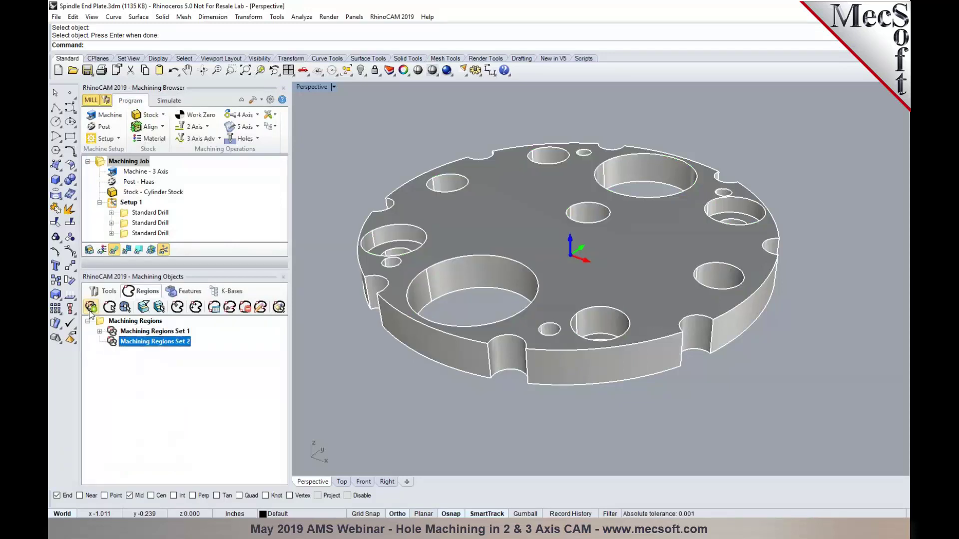
pyautogui.click(125, 310)
pyautogui.scroll(4, 580, 329)
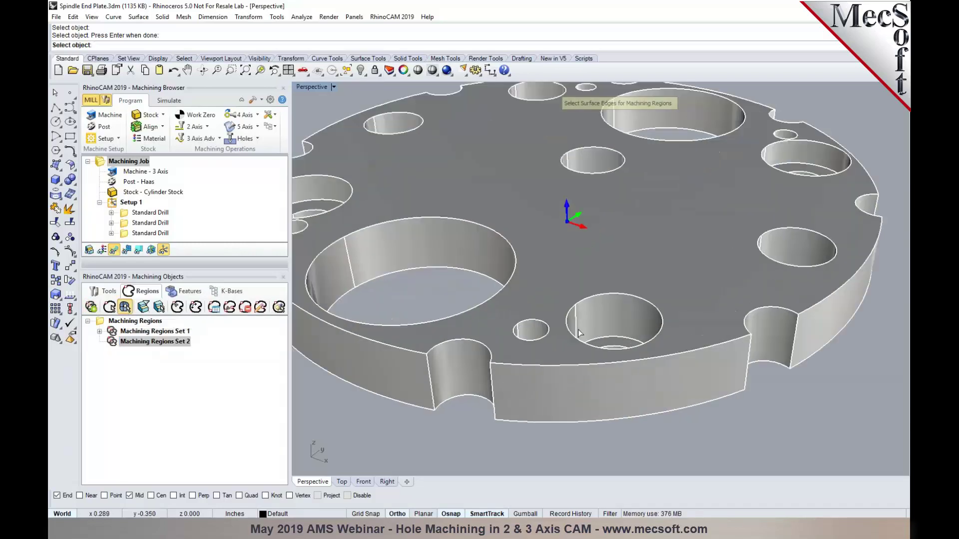
pyautogui.click(595, 285)
pyautogui.scroll(-5, 625, 300)
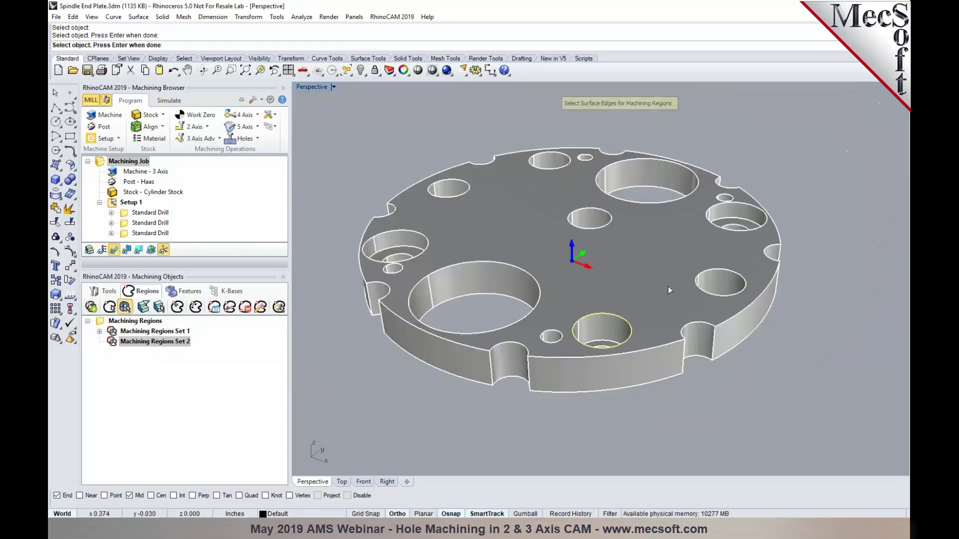
pyautogui.scroll(3, 685, 290)
pyautogui.click(715, 298)
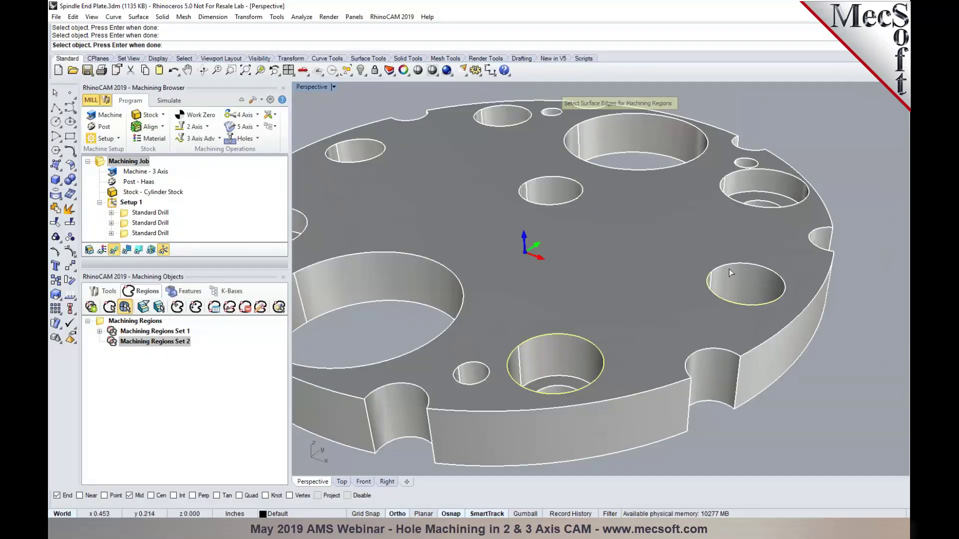
pyautogui.press('Return')
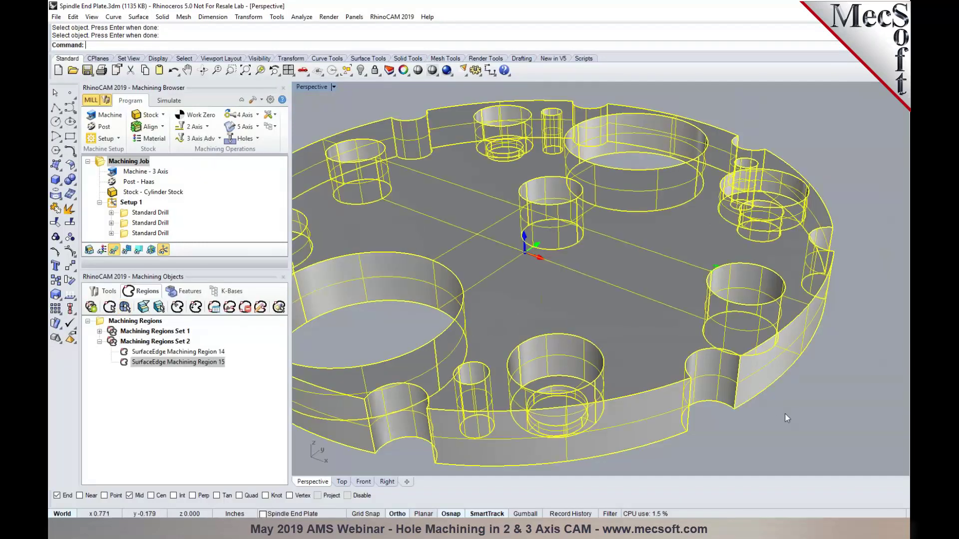
pyautogui.click(175, 342)
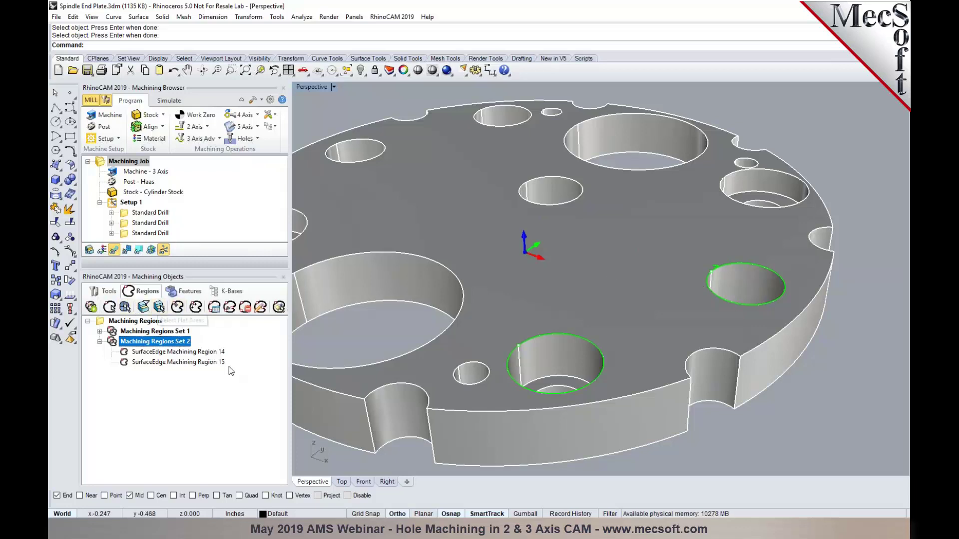
# Step: Replace the third Standard Drill operation's hole features with the predefined regions of Machining Regions Set 1
pyautogui.moveTo(207, 270); pyautogui.dragTo(202, 332)
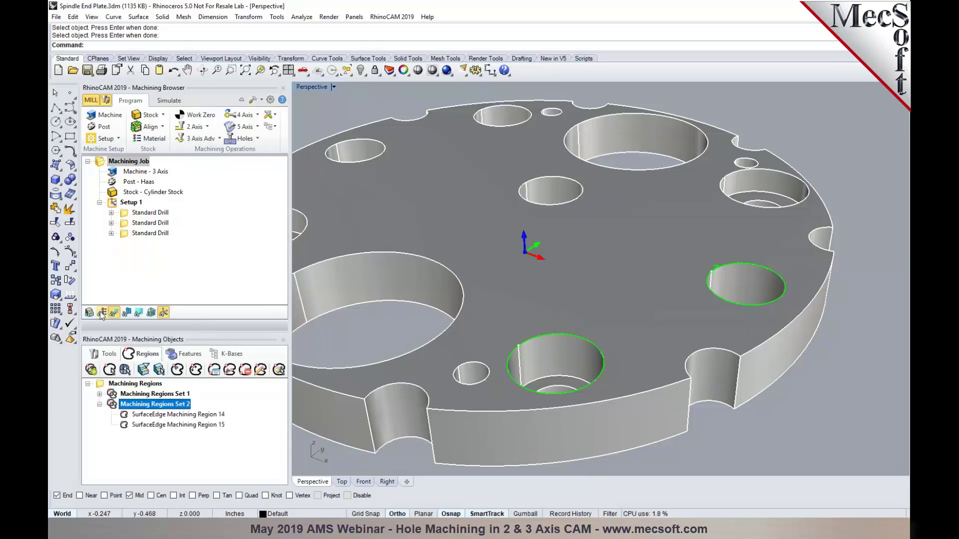
pyautogui.click(125, 235)
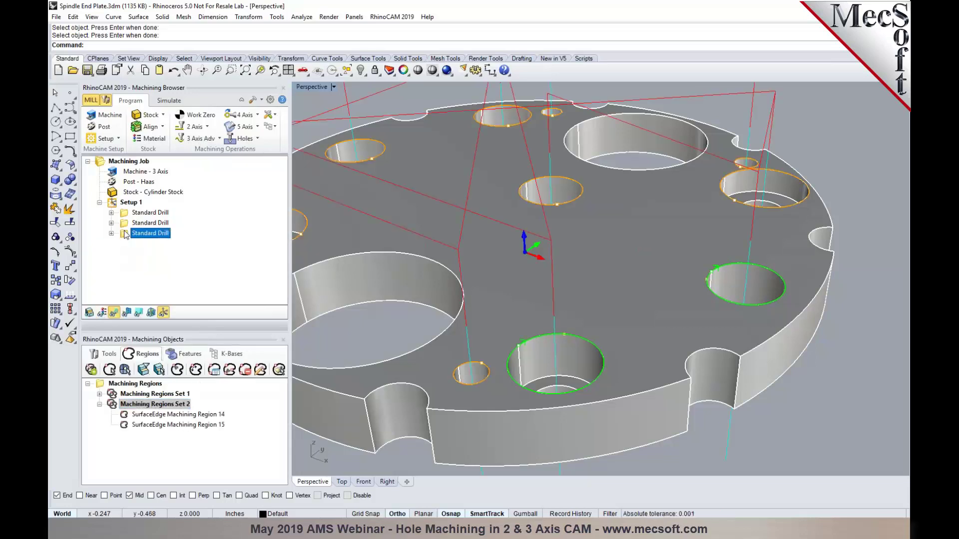
pyautogui.doubleClick(125, 235)
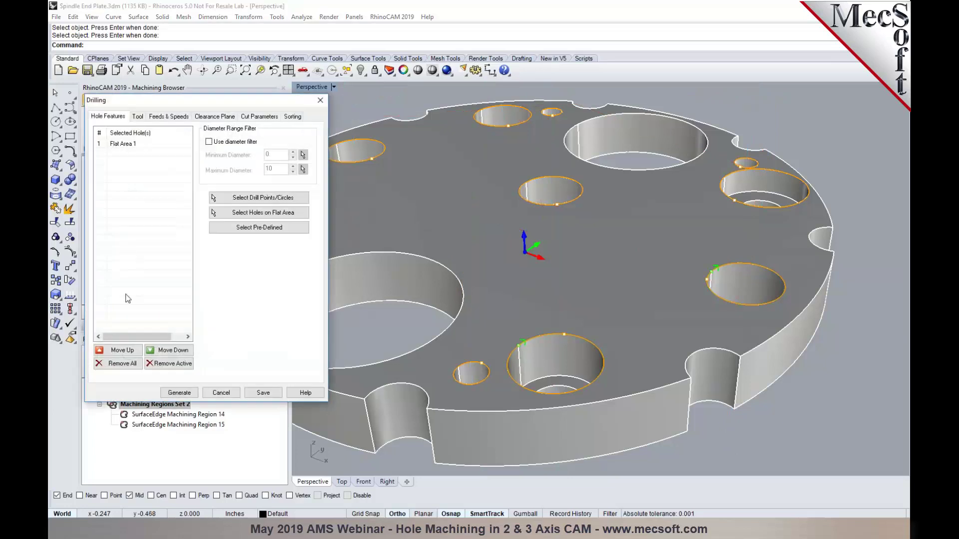
pyautogui.click(124, 364)
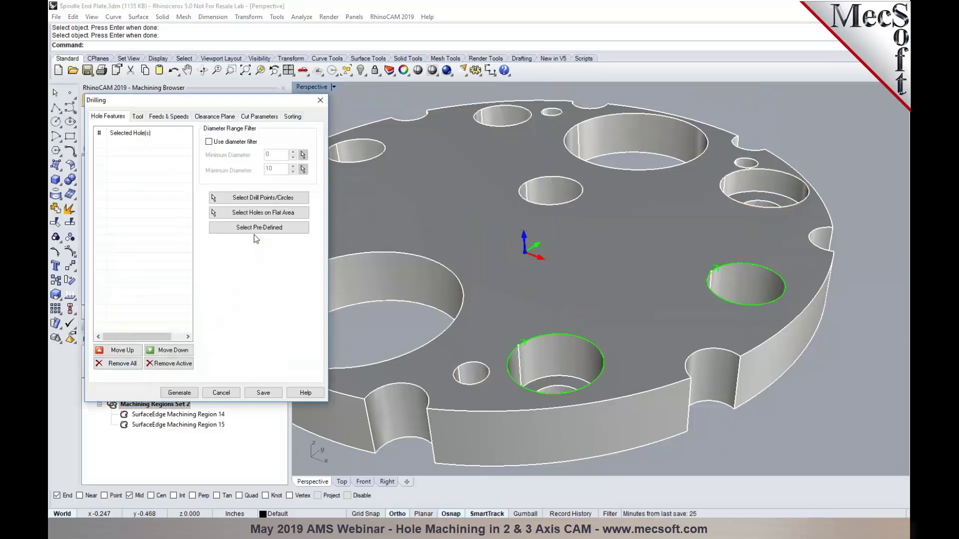
pyautogui.click(266, 230)
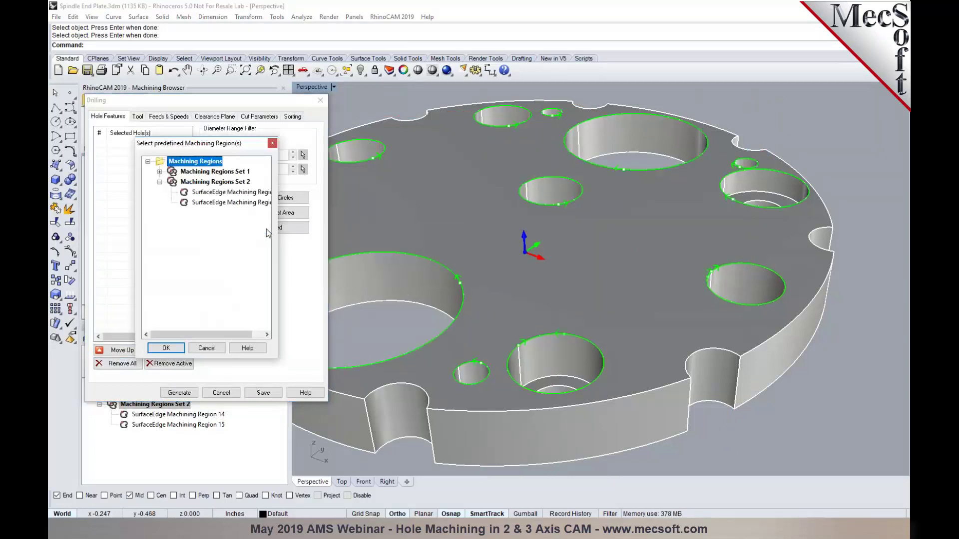
pyautogui.click(159, 172)
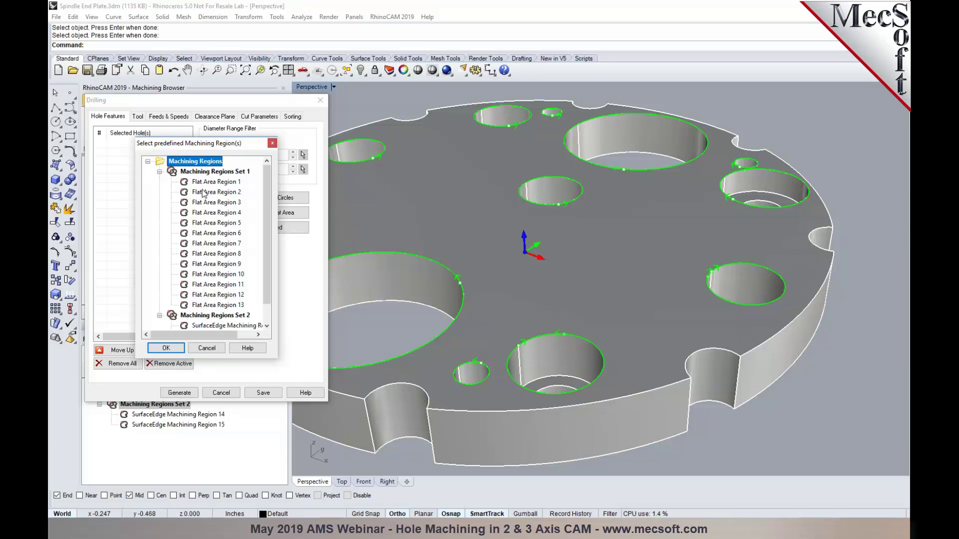
pyautogui.click(196, 173)
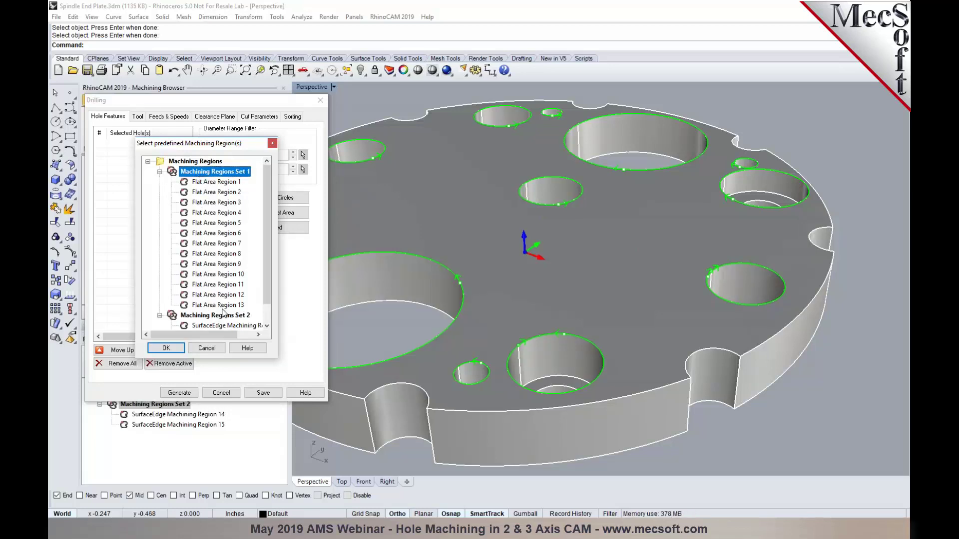
pyautogui.click(165, 349)
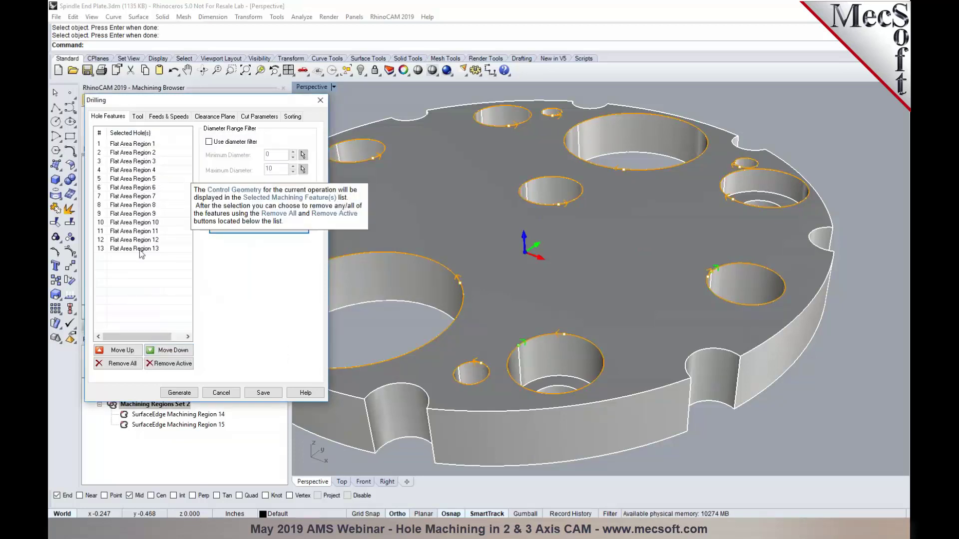
# Step: Generate the third drilling toolpath after checking its tool and cut parameters, and recheck its hole feature list
pyautogui.click(139, 117)
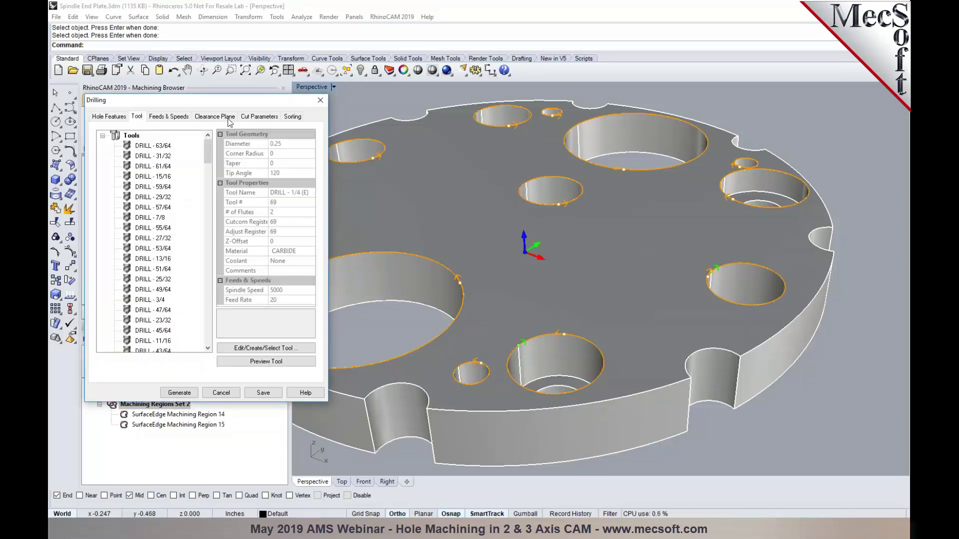
pyautogui.click(256, 118)
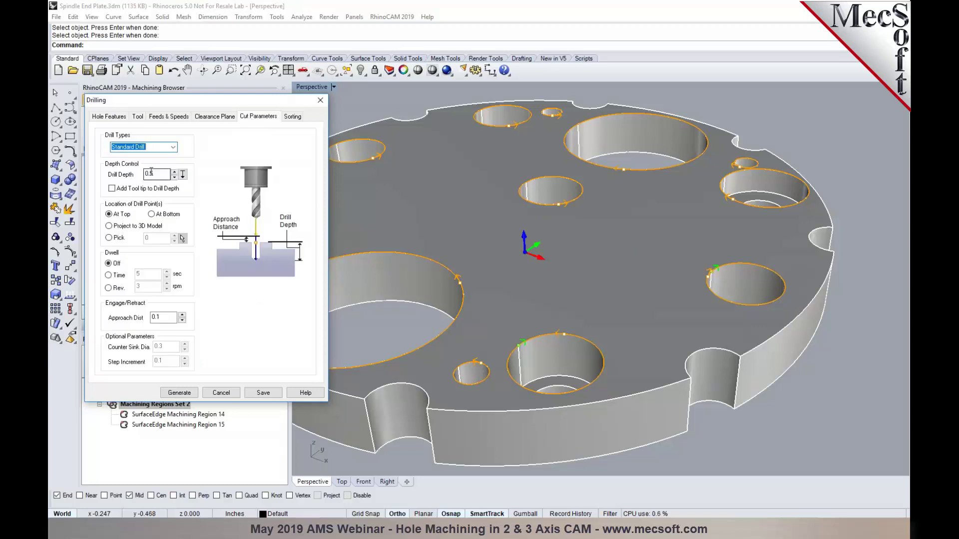
pyautogui.click(180, 393)
pyautogui.scroll(-3, 561, 341)
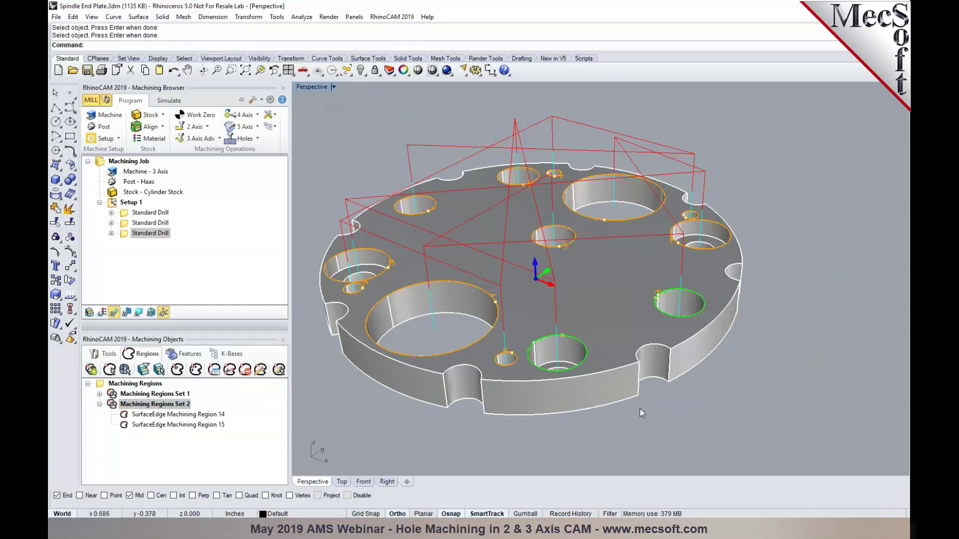
pyautogui.doubleClick(126, 234)
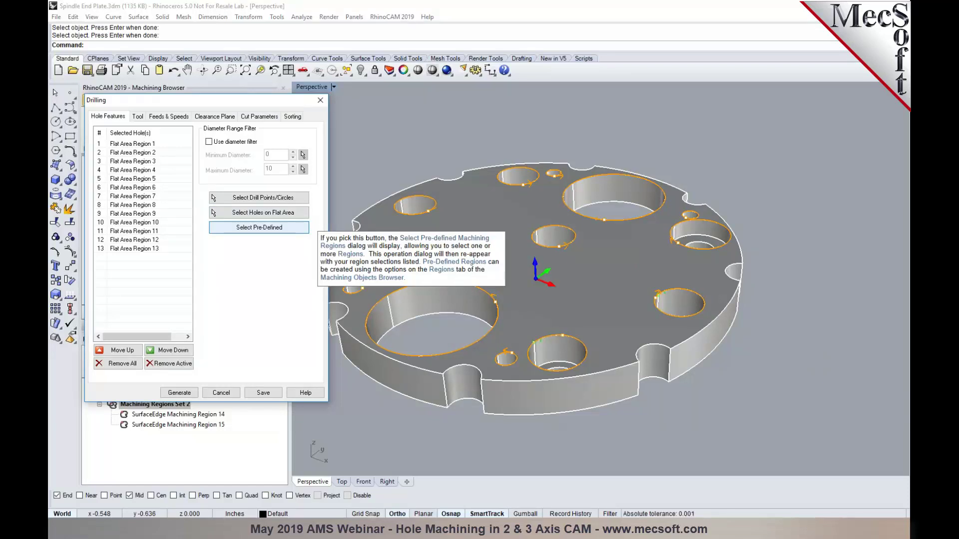
pyautogui.click(227, 394)
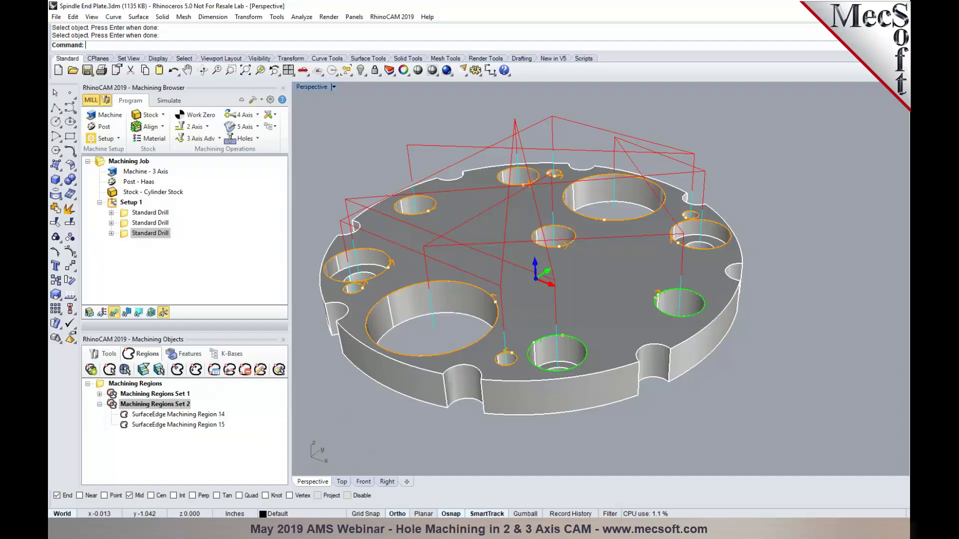
# Step: Switch to the HolePattern.3dm part
pyautogui.click(289, 479)
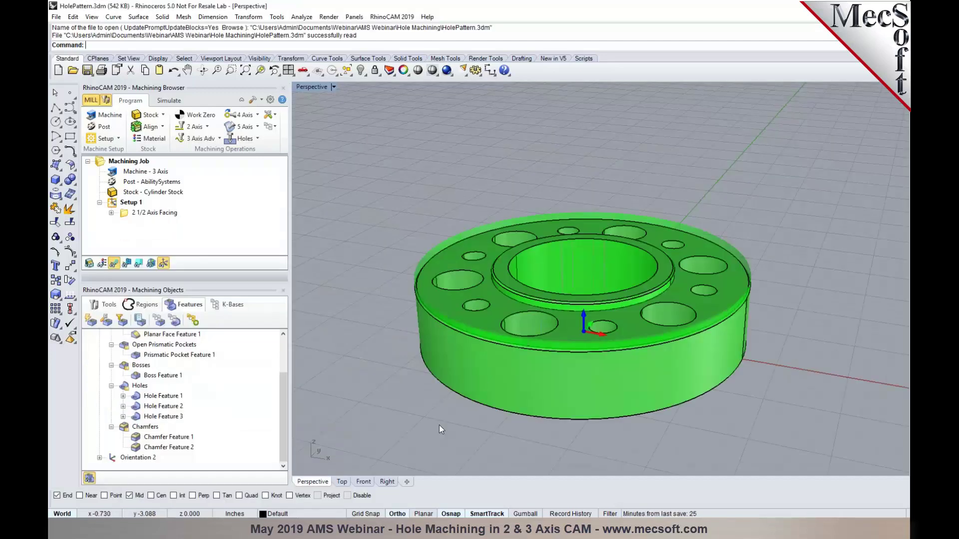
pyautogui.click(649, 375)
pyautogui.scroll(2, 650, 374)
pyautogui.moveTo(633, 354); pyautogui.dragTo(564, 346, button='right')
pyautogui.press('Escape')
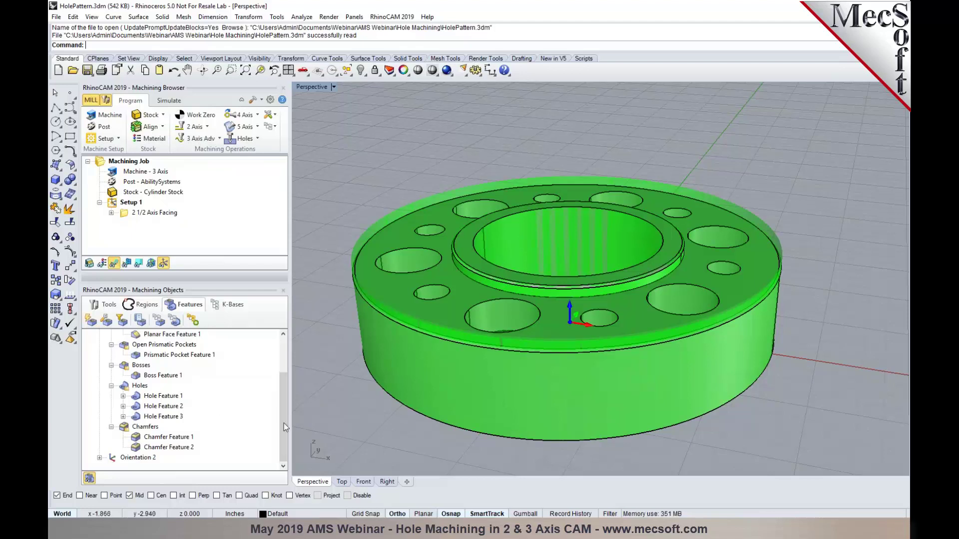
# Step: Examine Hole Features 1, 2 and 3 of the ring part, including their depths and diameters
pyautogui.click(163, 395)
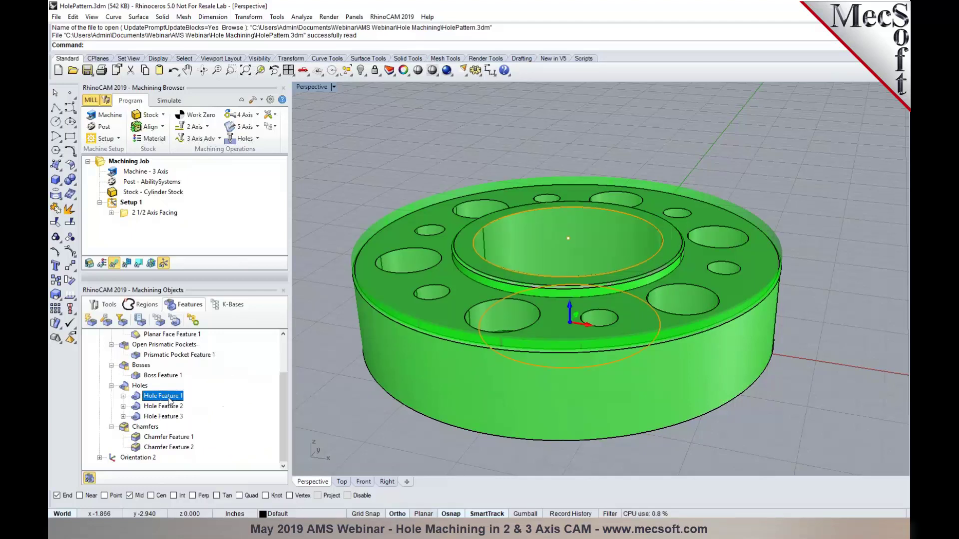
pyautogui.moveTo(180, 397)
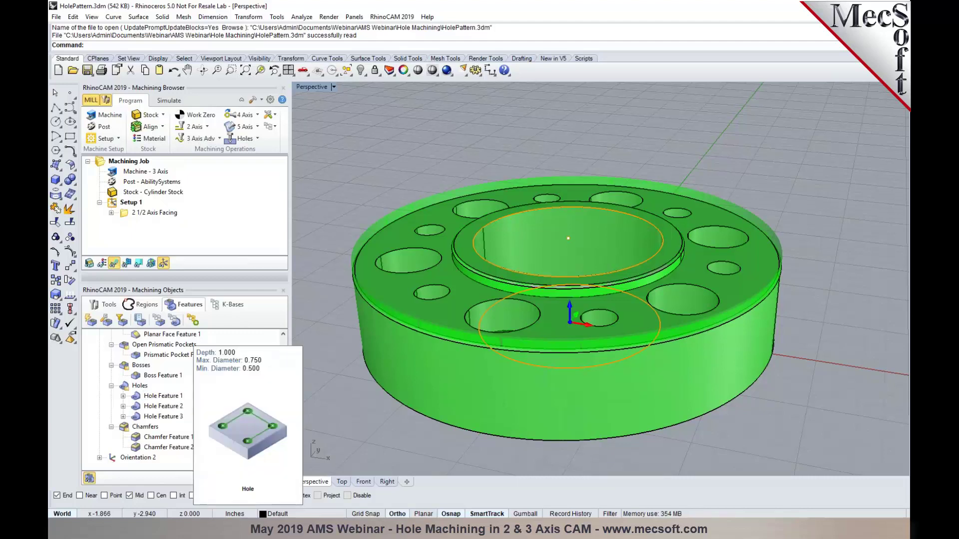
pyautogui.click(172, 407)
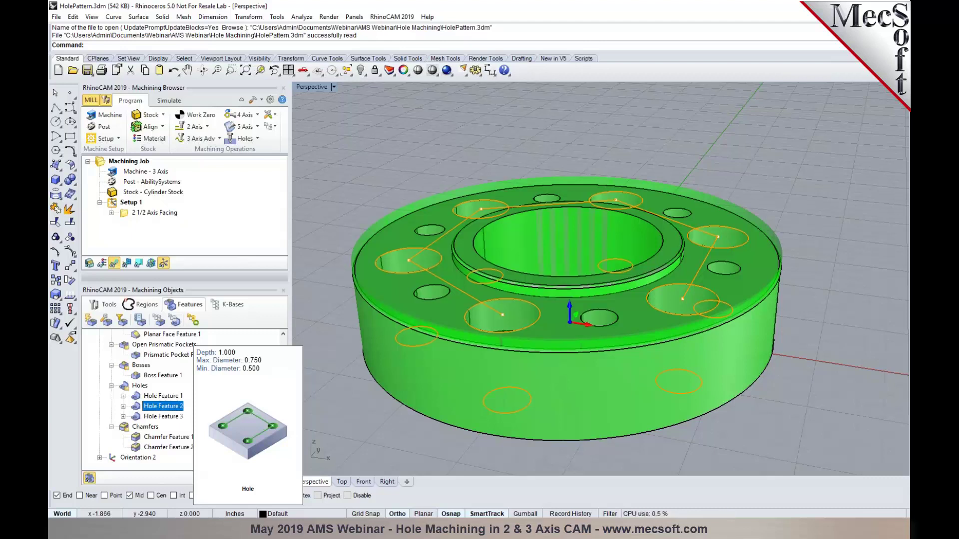
pyautogui.click(177, 418)
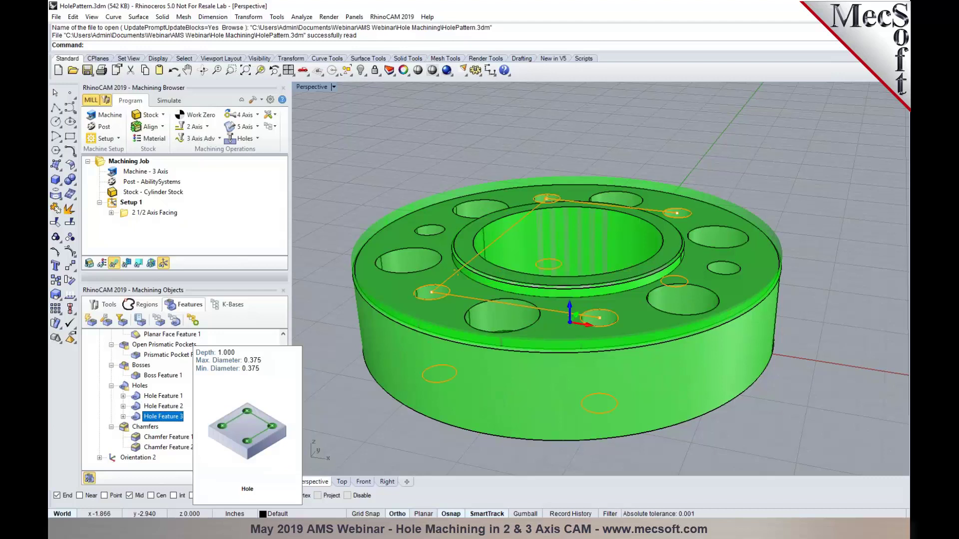
# Step: Create drilling operations automatically from the ring part's whole Holes feature group and expand the resulting operation group
pyautogui.click(140, 387)
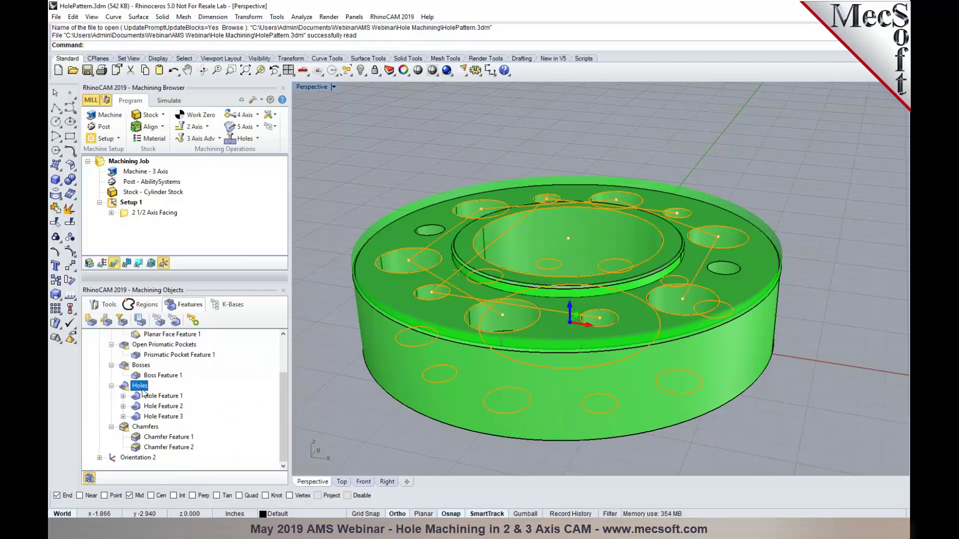
pyautogui.click(193, 328)
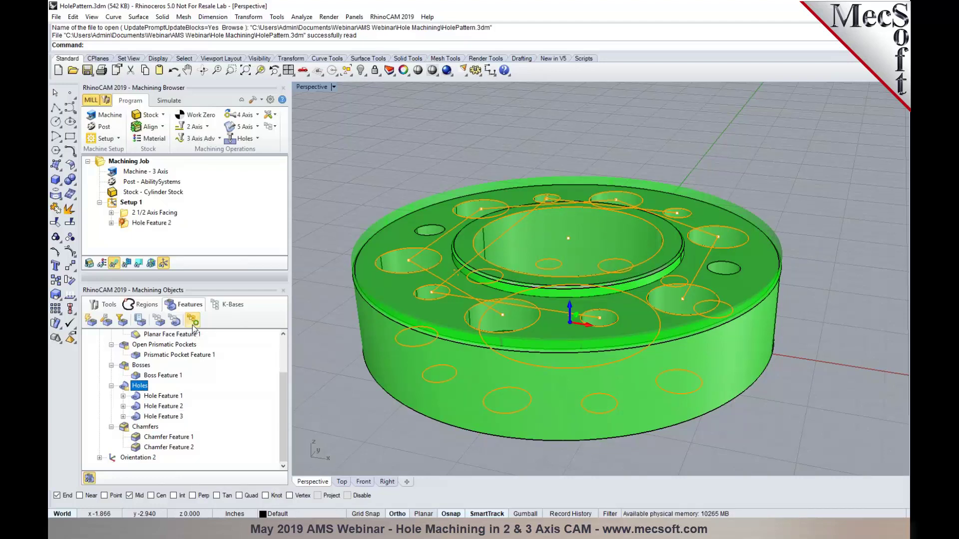
pyautogui.click(131, 224)
pyautogui.click(112, 223)
pyautogui.click(148, 233)
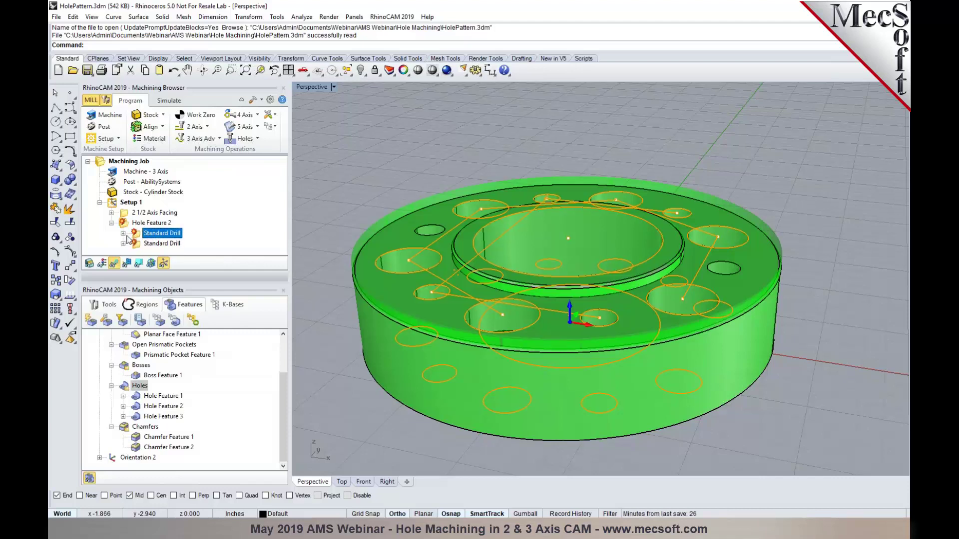
# Step: Assign the DRILL-3/8 INCH tool to the first Standard Drill operation for Hole Feature 3 and generate its toolpath
pyautogui.doubleClick(138, 236)
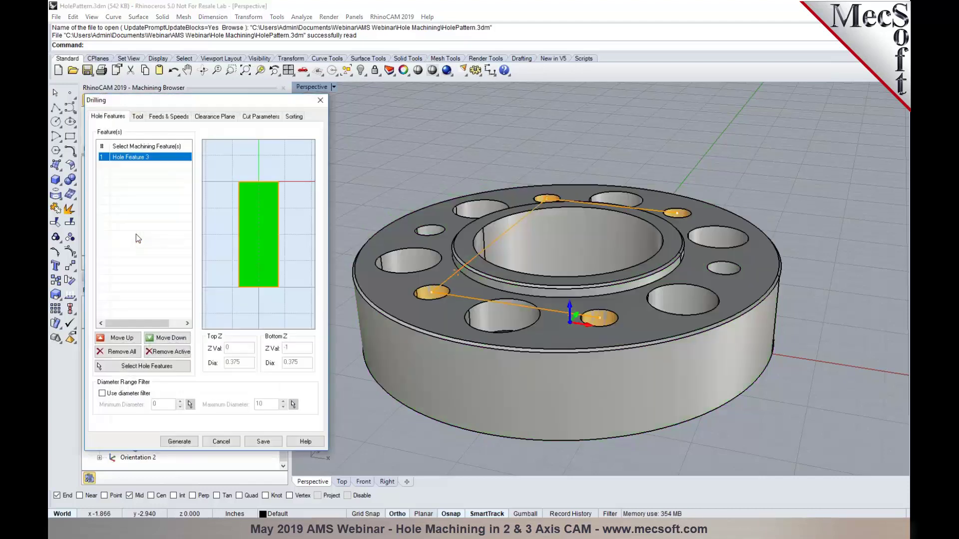
pyautogui.click(140, 118)
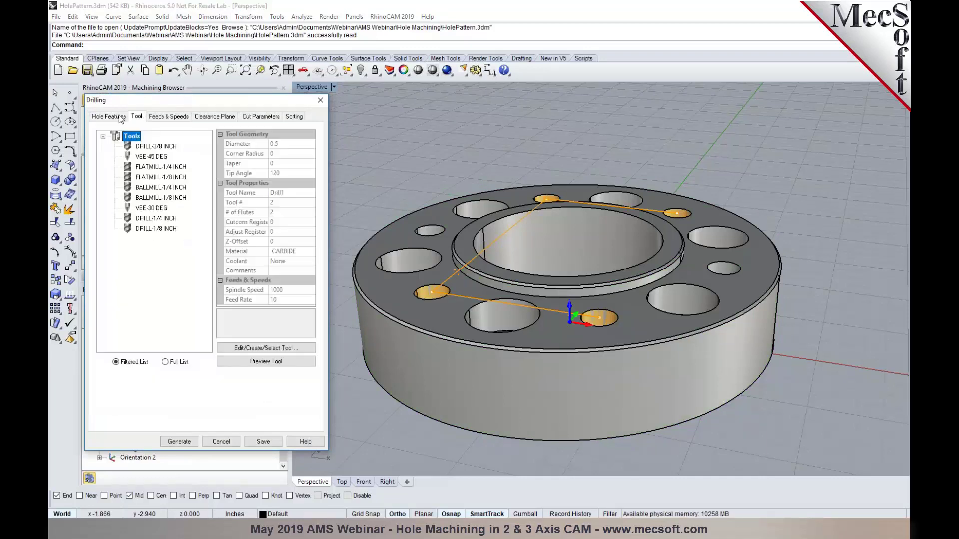
pyautogui.click(122, 118)
pyautogui.click(138, 118)
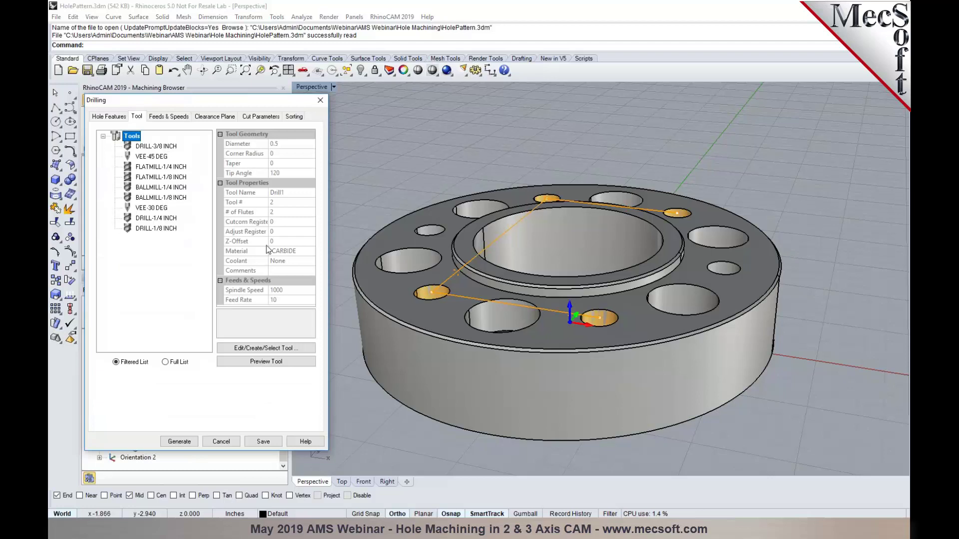
pyautogui.click(117, 118)
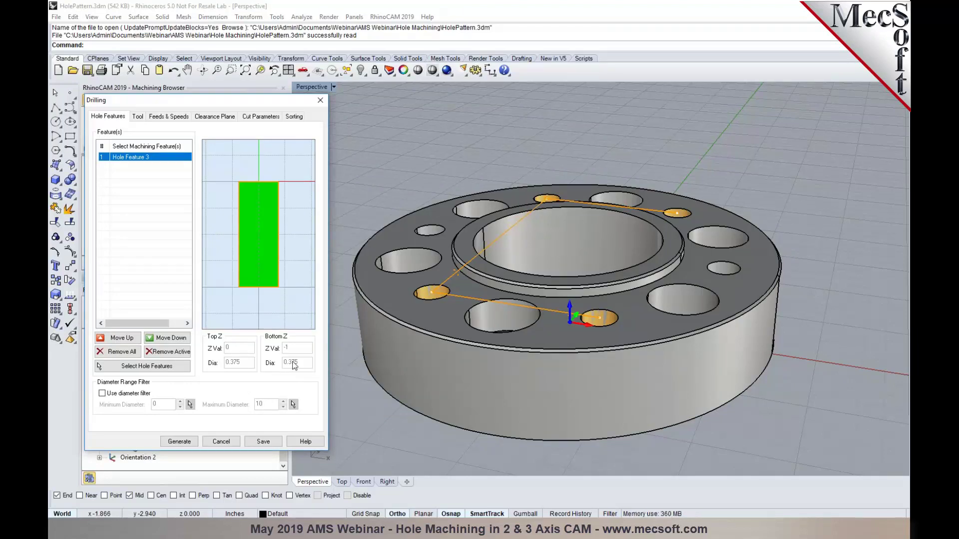
pyautogui.click(137, 118)
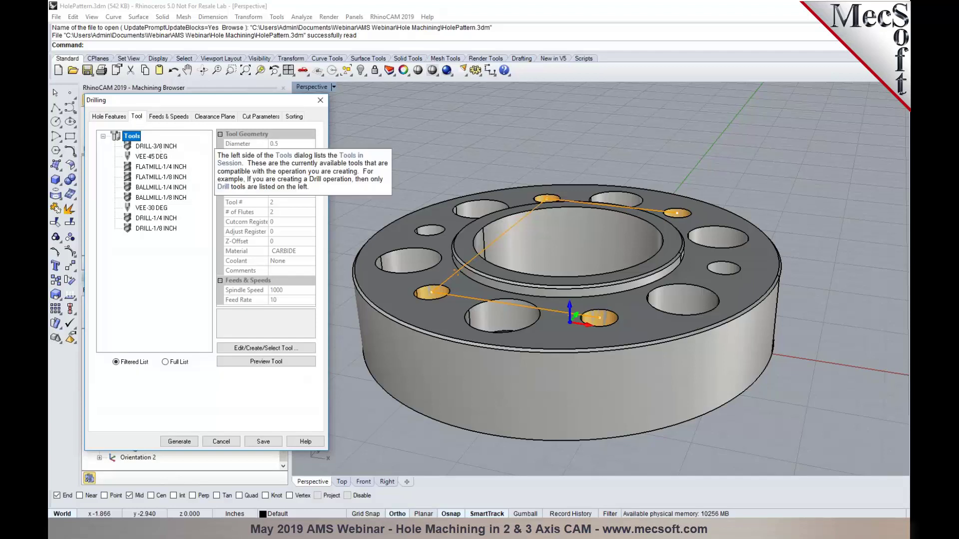
pyautogui.click(156, 147)
pyautogui.click(173, 442)
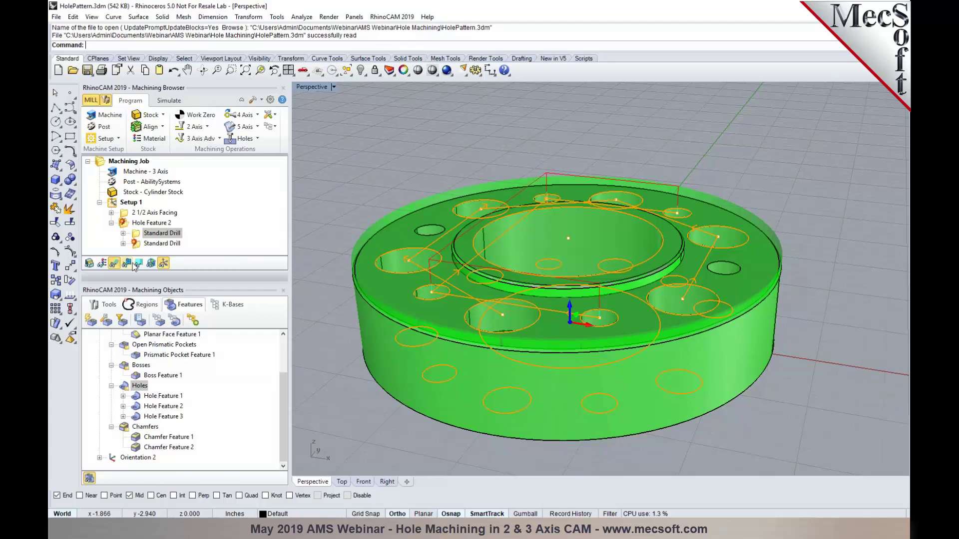
# Step: Check the tool of the second Standard Drill operation for Hole Feature 1 and generate its toolpath
pyautogui.click(138, 245)
pyautogui.doubleClick(138, 246)
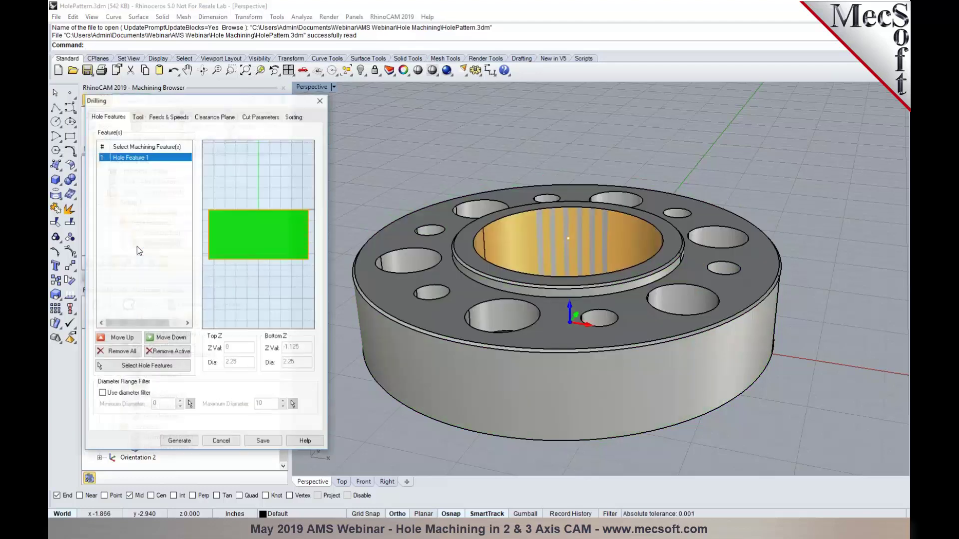
pyautogui.click(137, 117)
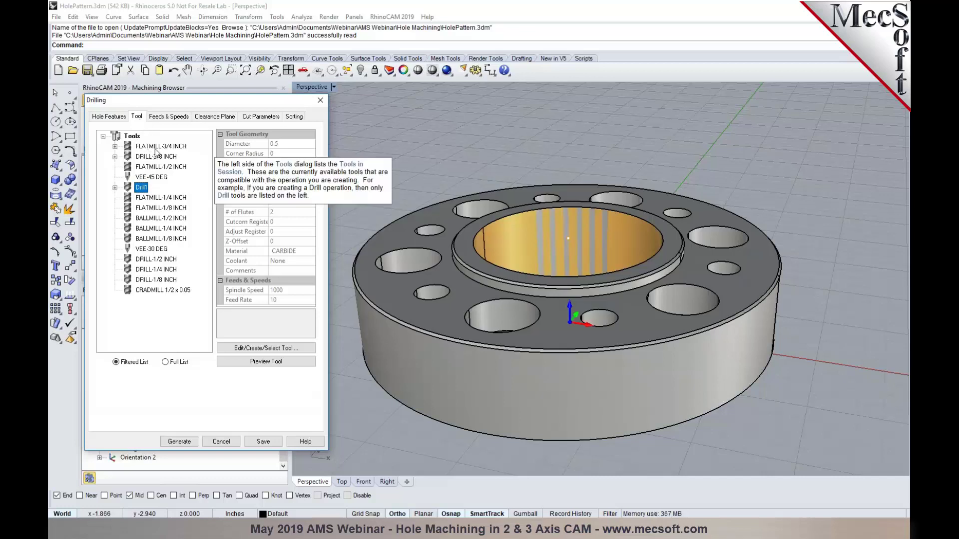
pyautogui.click(195, 443)
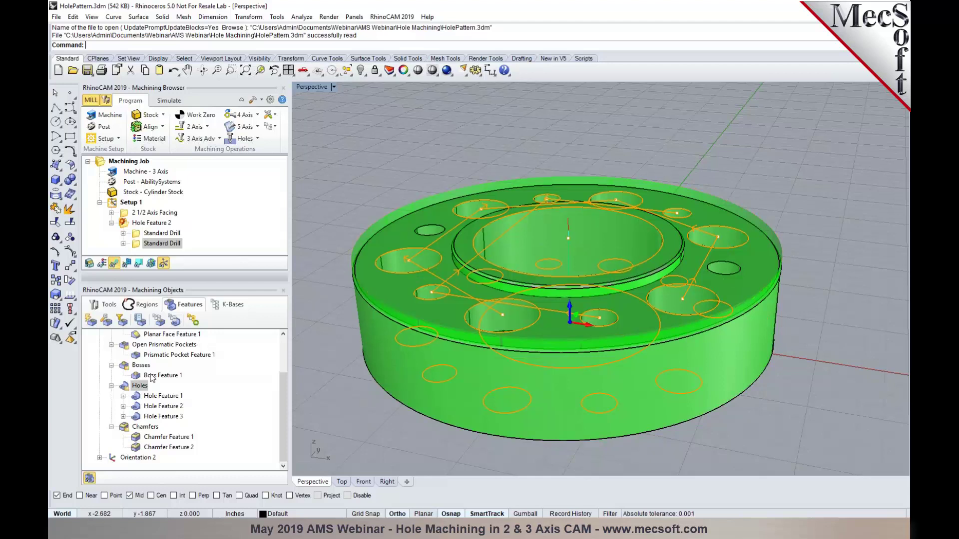
# Step: Show the session's tool list and display the first Standard Drill operation's tool and toolpath
pyautogui.scroll(2, 141, 396)
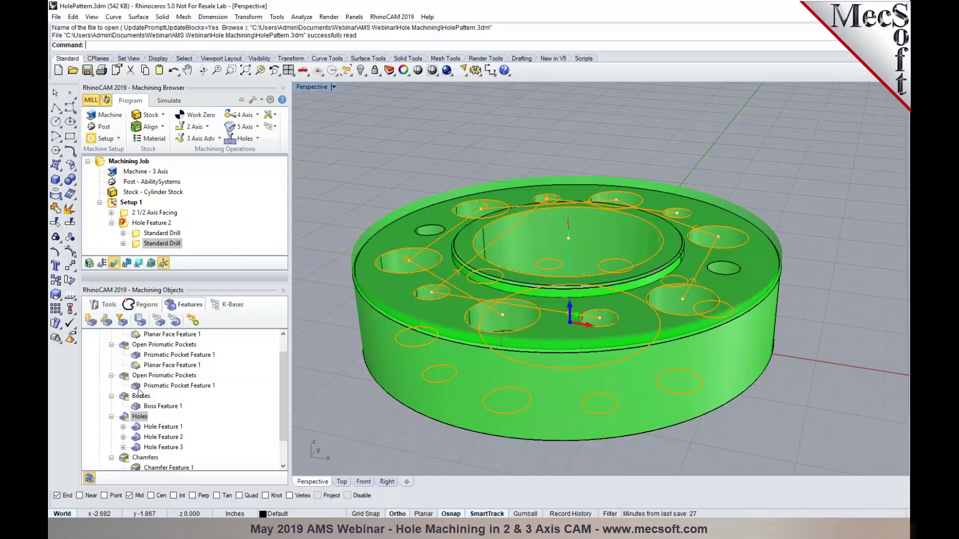
pyautogui.click(104, 307)
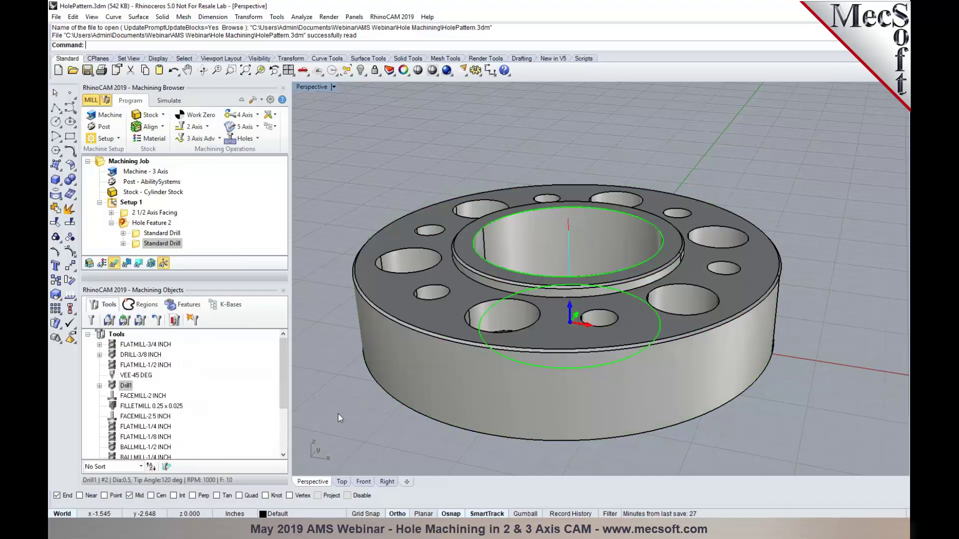
pyautogui.click(151, 236)
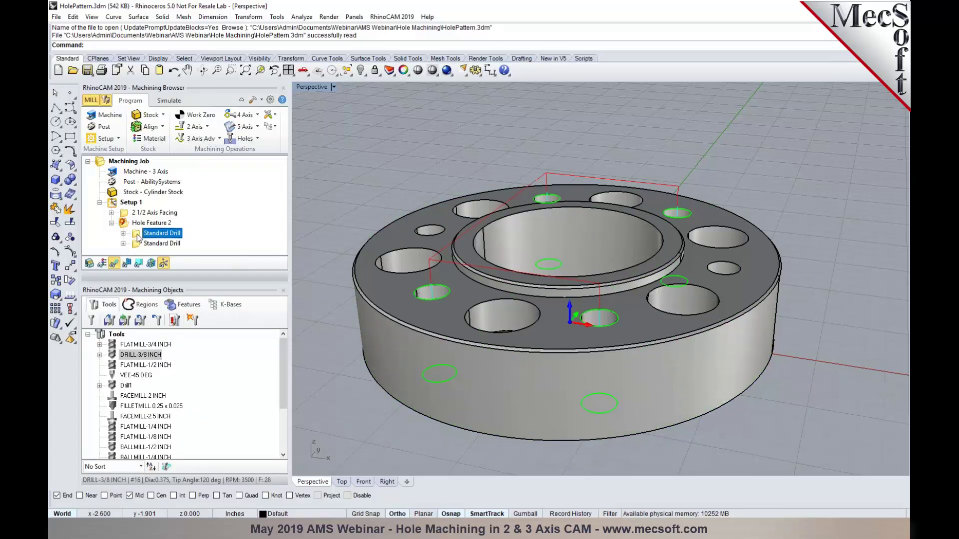
# Step: Change the first Standard Drill operation's drill type to Deep Drill and check its step increment parameter
pyautogui.doubleClick(136, 234)
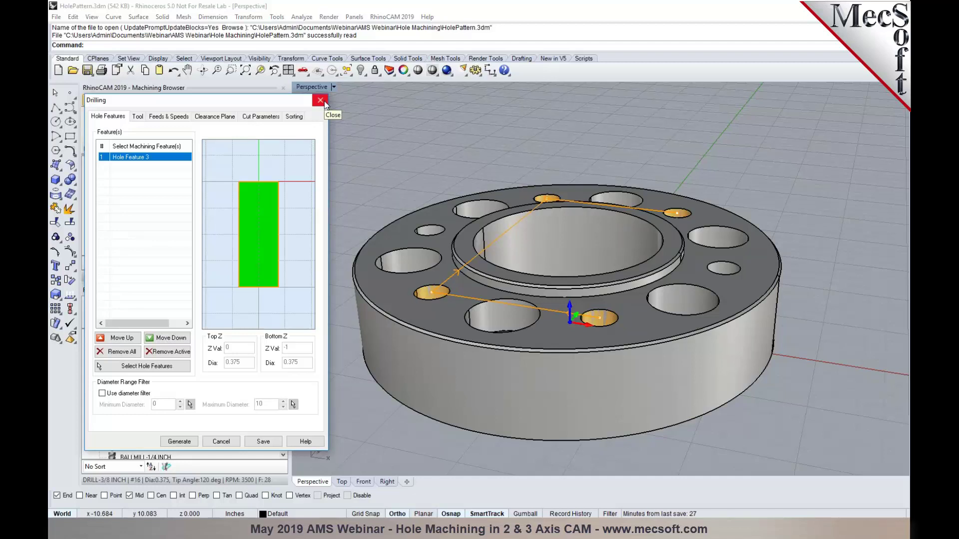
pyautogui.click(261, 117)
pyautogui.click(169, 147)
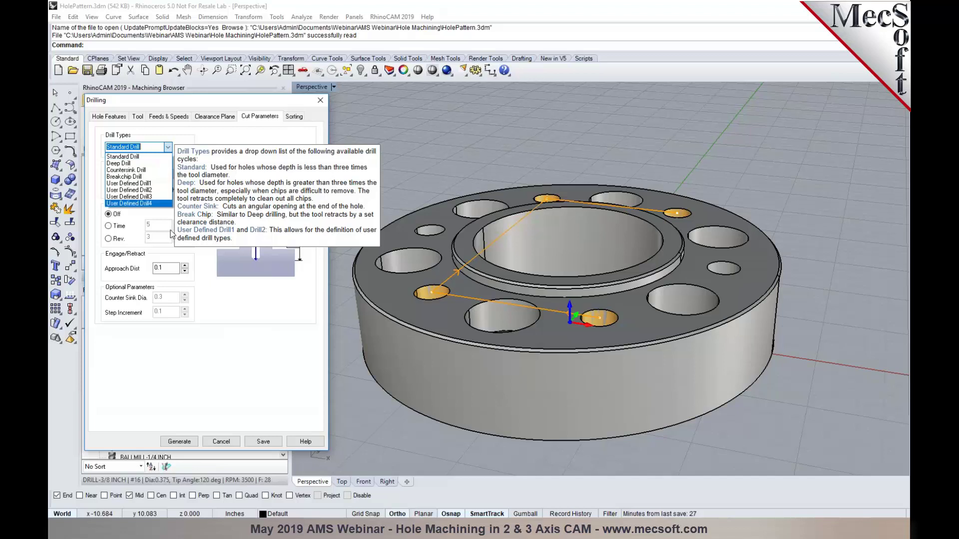
pyautogui.click(129, 164)
pyautogui.click(164, 315)
pyautogui.moveTo(164, 317)
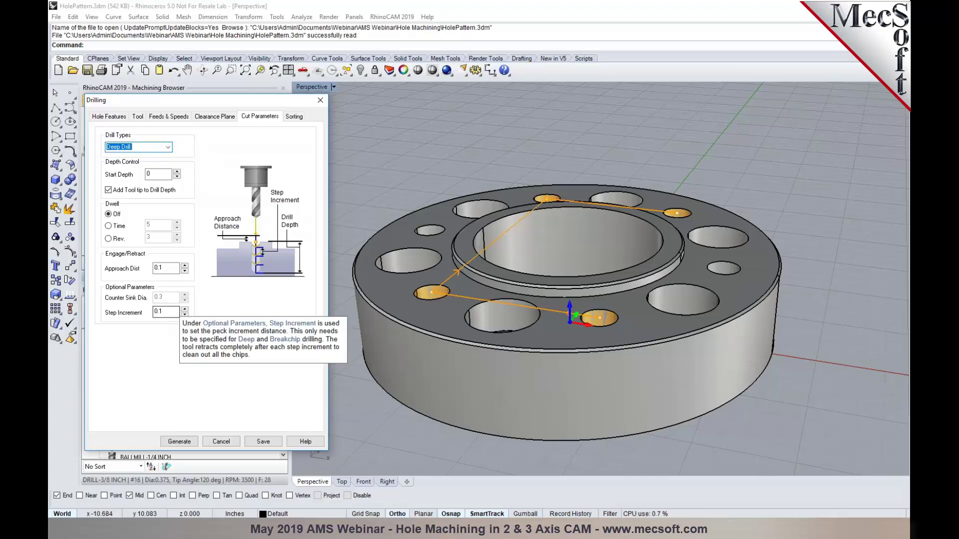
# Step: Try the Countersink Drill, Breakchip Drill and User Defined Drill1 types to compare their cut parameters
pyautogui.click(168, 147)
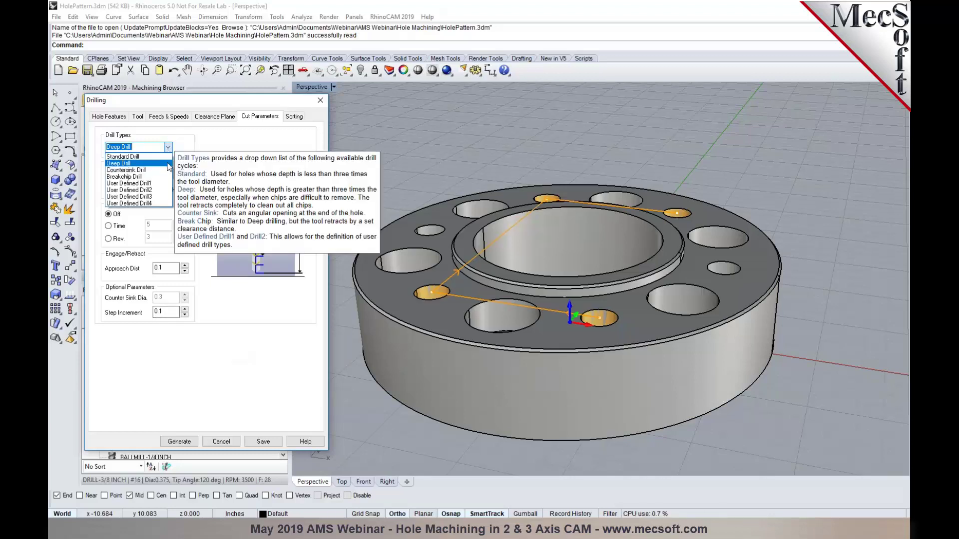
pyautogui.click(166, 171)
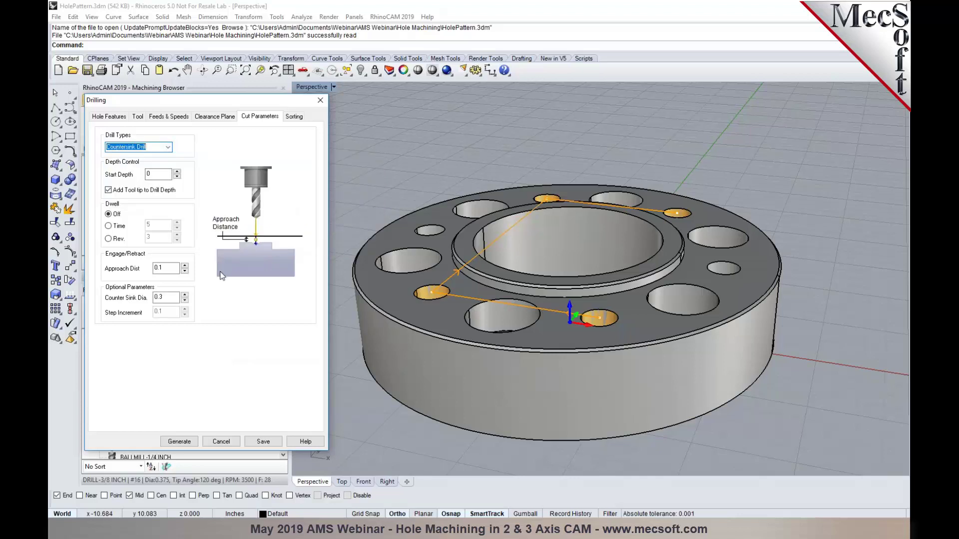
pyautogui.moveTo(165, 300)
pyautogui.click(168, 147)
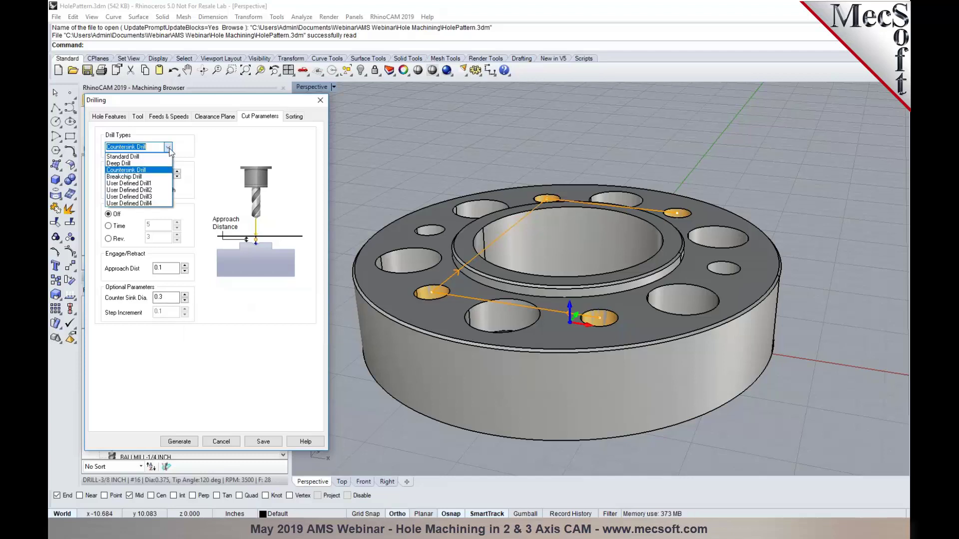
pyautogui.click(166, 176)
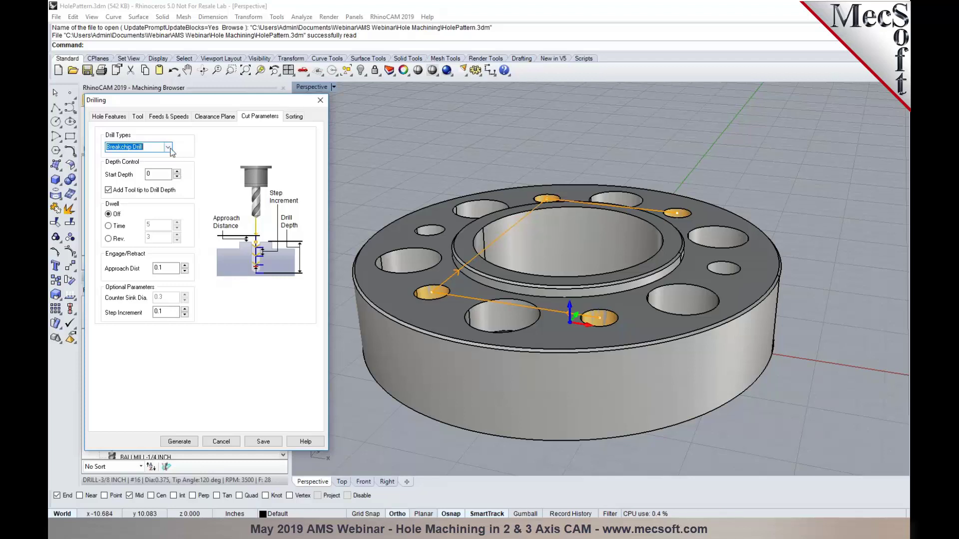
pyautogui.click(168, 148)
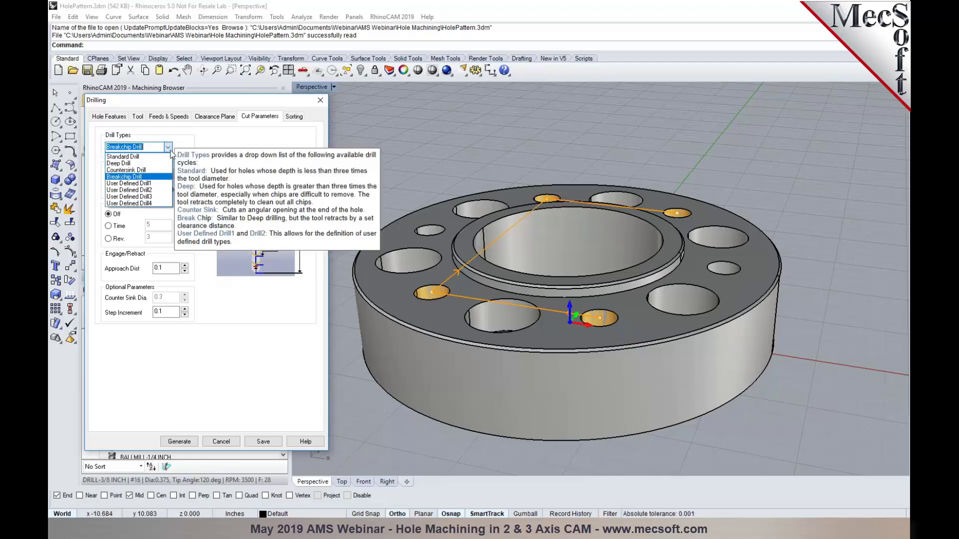
pyautogui.click(164, 184)
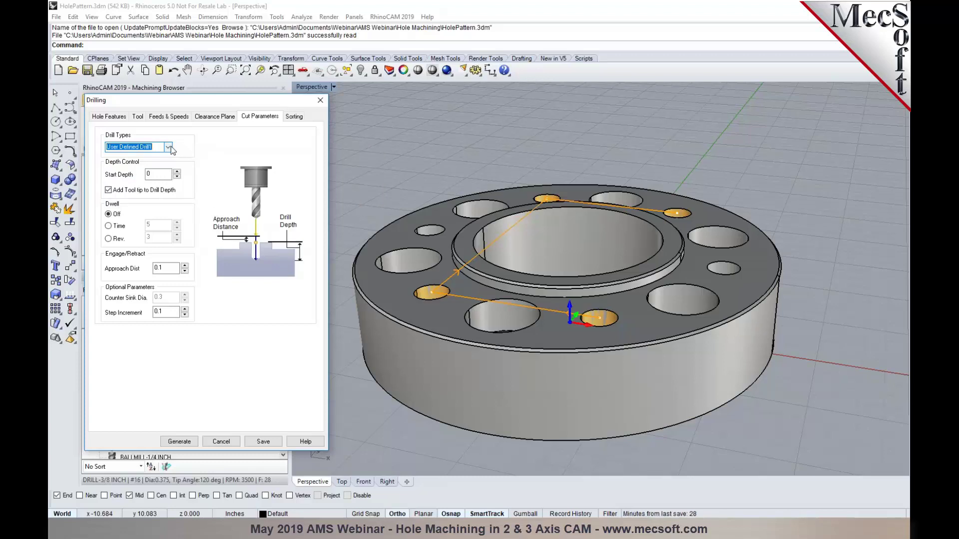
# Step: Set the drill type back to Deep Drill, then review the hole feature's depth and the tool tip depth option
pyautogui.click(168, 148)
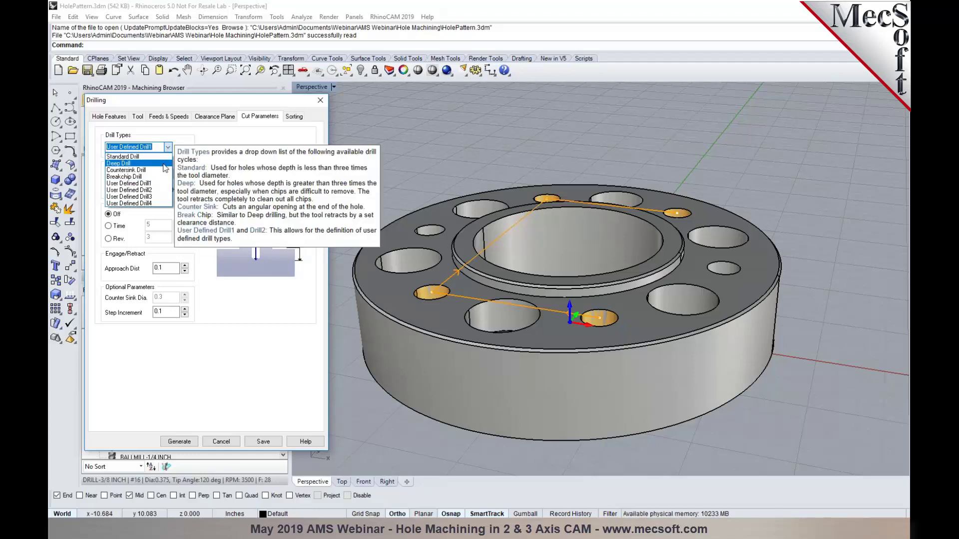
pyautogui.click(164, 165)
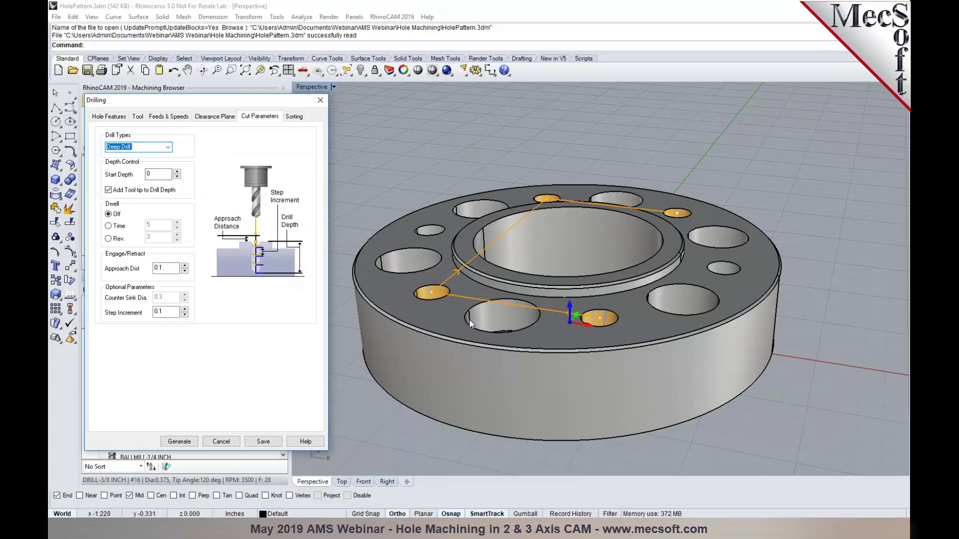
pyautogui.click(114, 117)
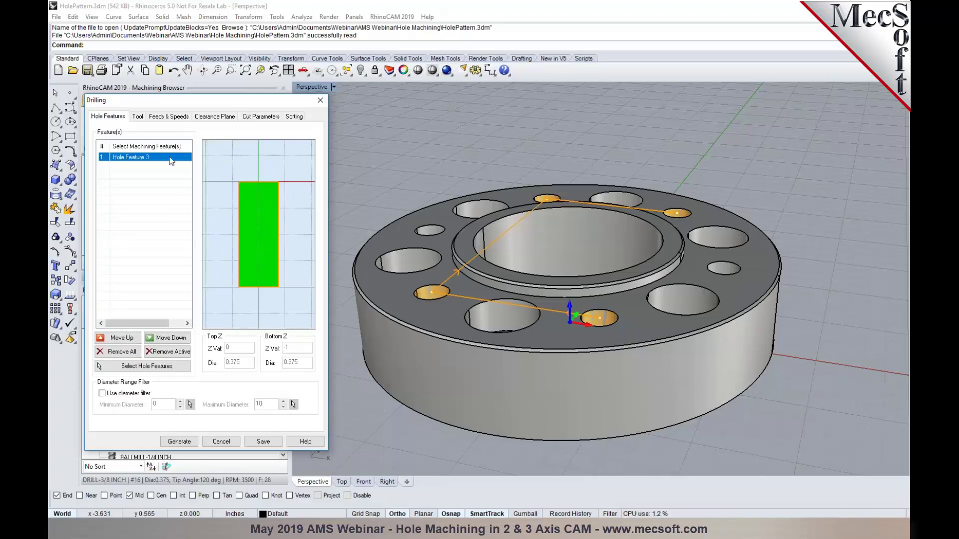
pyautogui.click(260, 117)
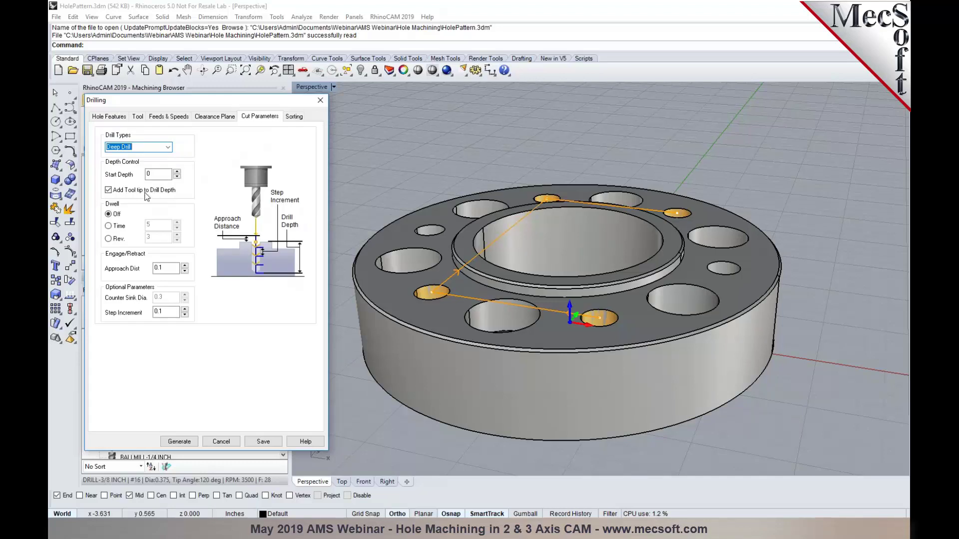
pyautogui.moveTo(148, 196)
# Step: Sort the 3/8 inch holes by minimum distance with a Lower Left start point, regenerate the drilling and inspect its toolpath
pyautogui.click(296, 117)
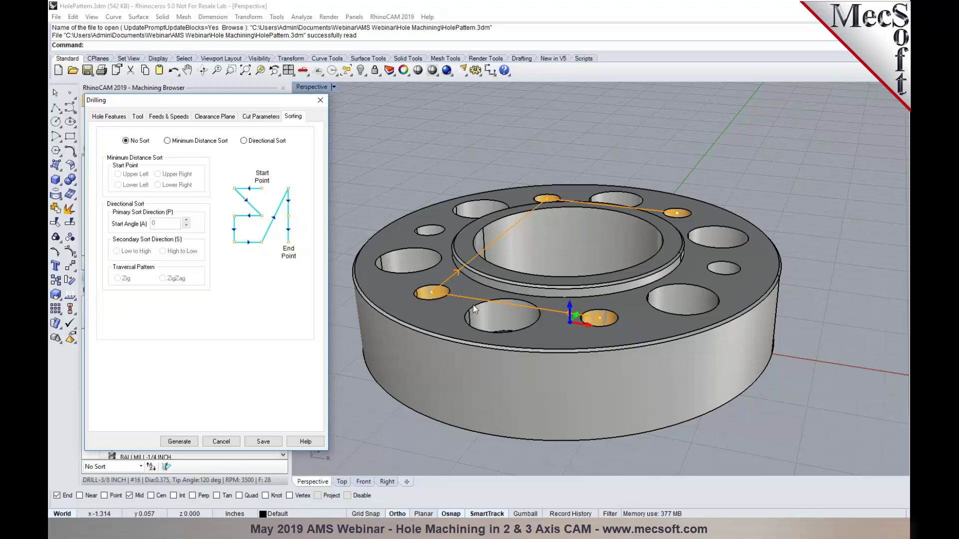
pyautogui.click(168, 141)
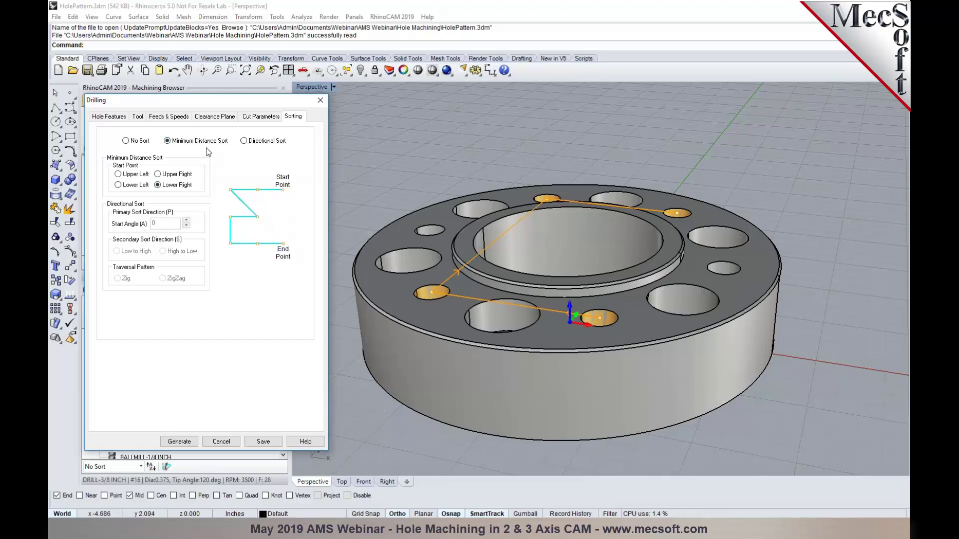
pyautogui.click(127, 185)
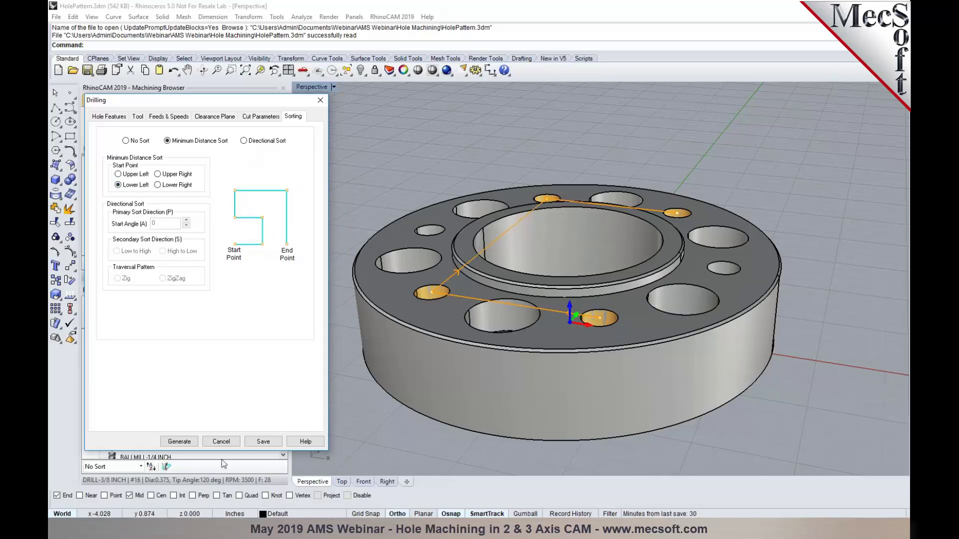
pyautogui.click(176, 442)
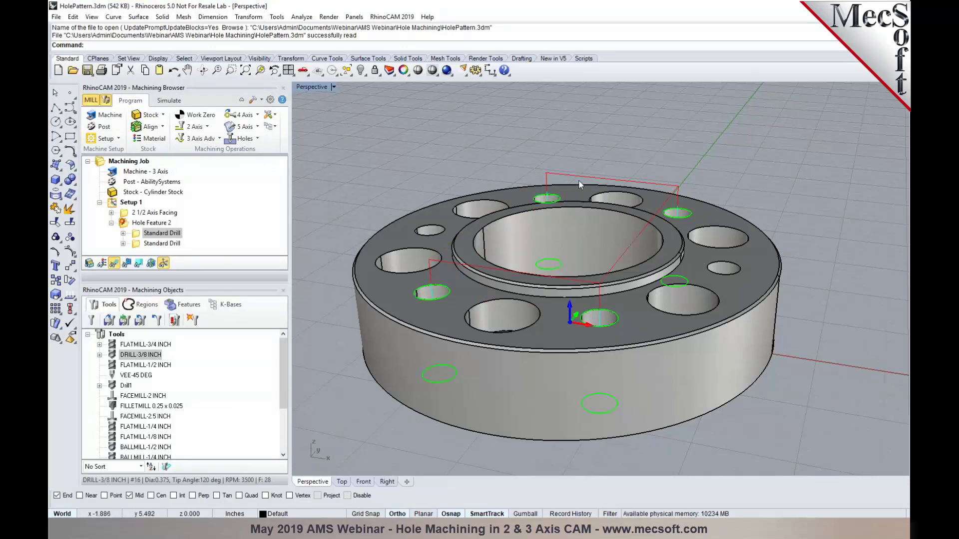
pyautogui.click(157, 246)
pyautogui.click(153, 235)
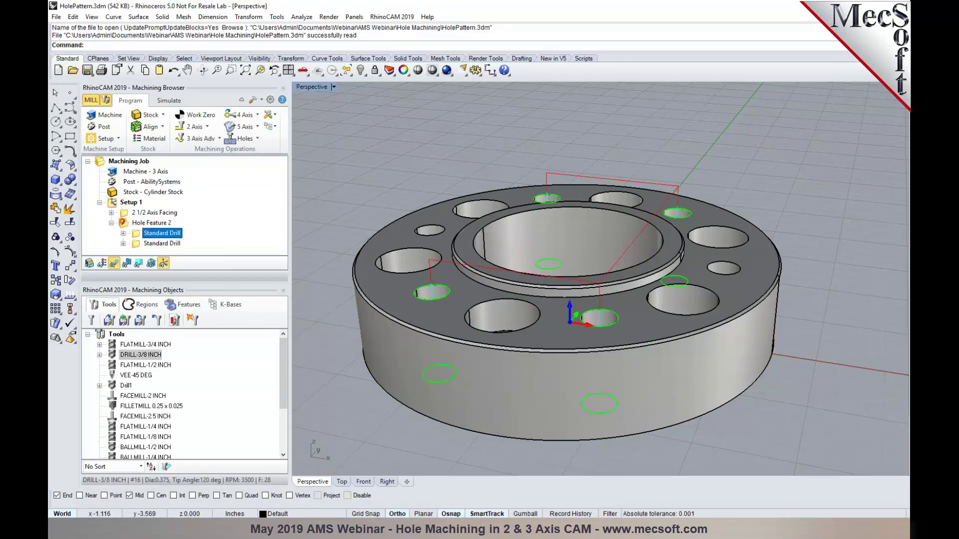
# Step: Switch to the flat plate part in VisualCAM and display the first Standard Drill operation's toolpath
pyautogui.click(195, 494)
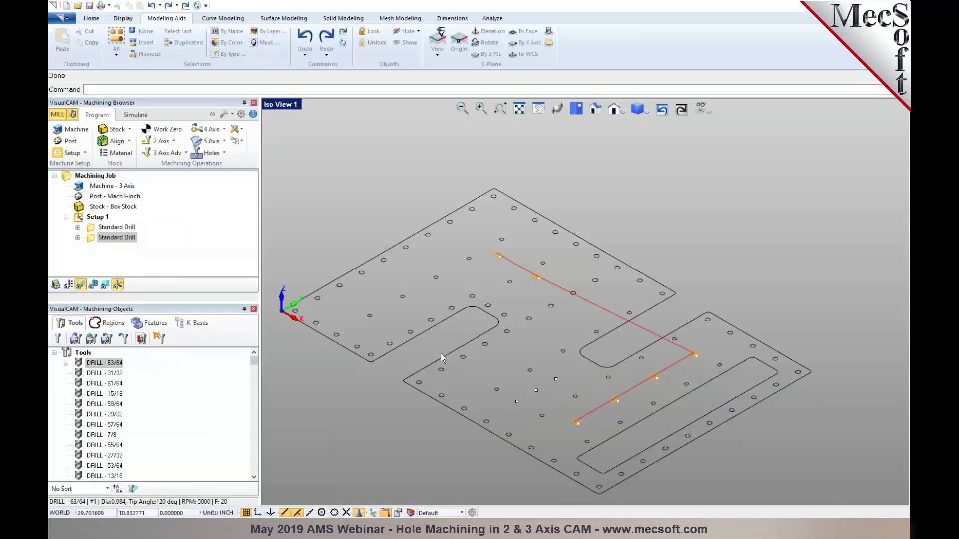
pyautogui.click(118, 228)
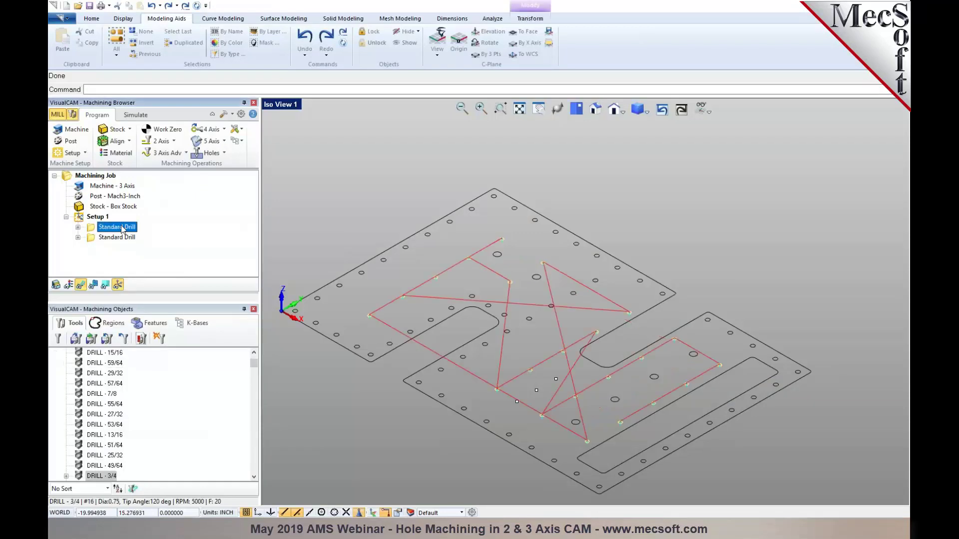
# Step: Sort the first Standard Drill operation's holes by minimum distance with a Lower Left start point and regenerate its toolpath
pyautogui.doubleClick(91, 229)
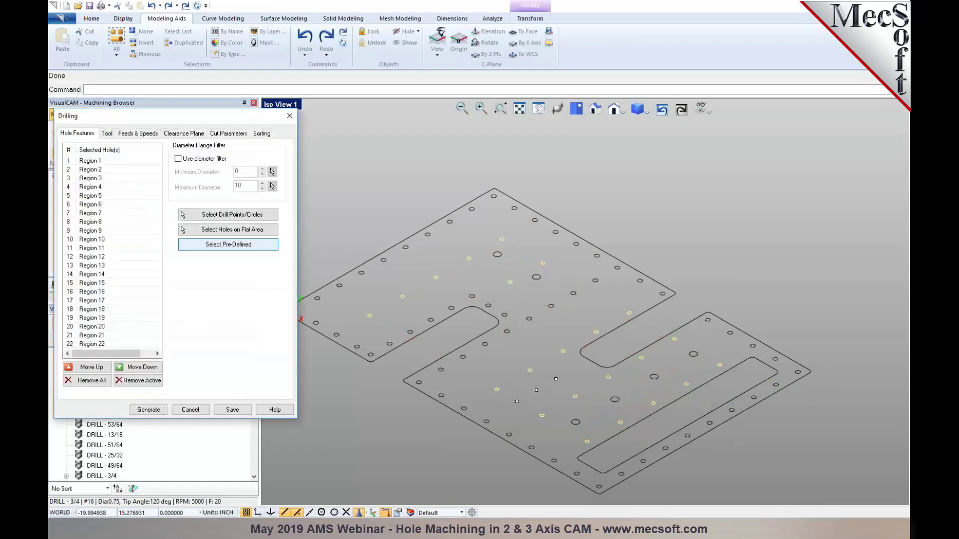
pyautogui.click(263, 133)
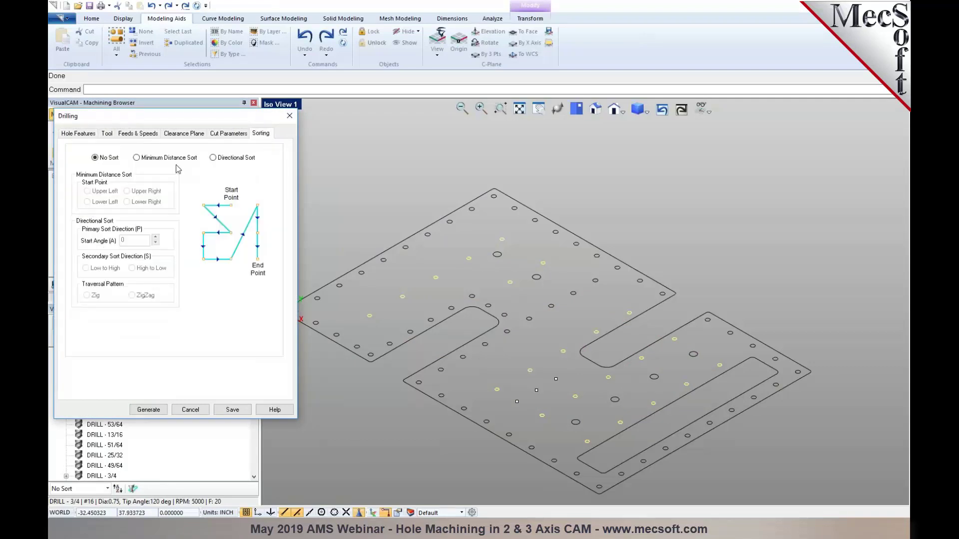
pyautogui.click(136, 157)
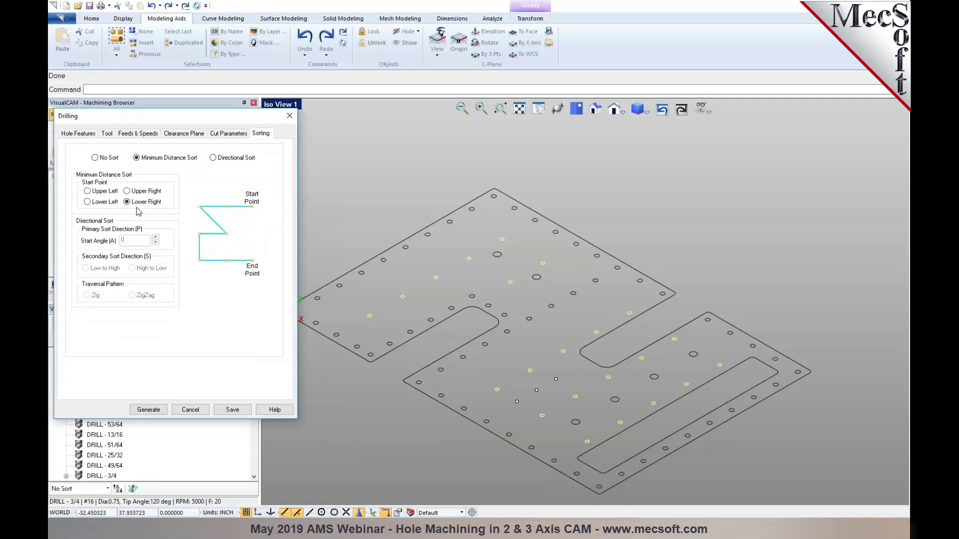
pyautogui.click(89, 202)
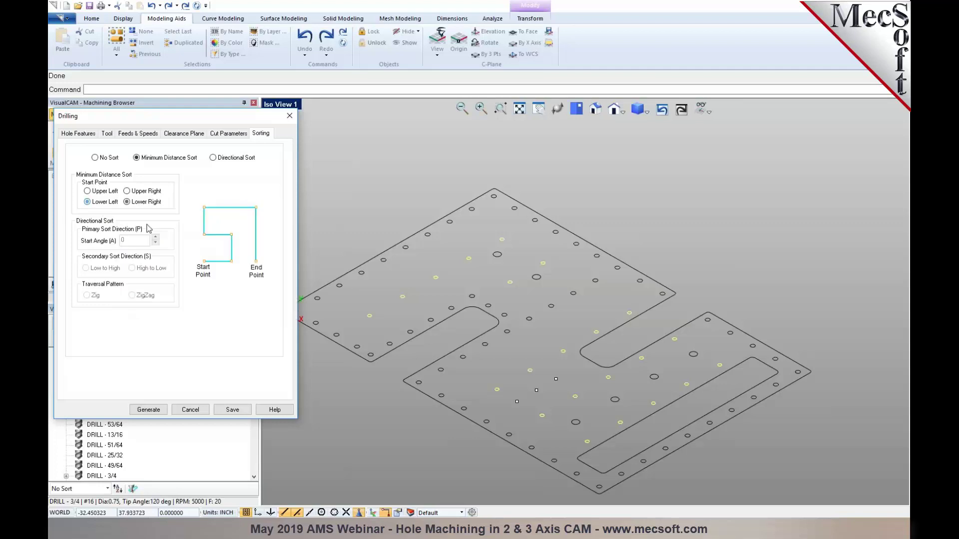
pyautogui.scroll(-2, 394, 286)
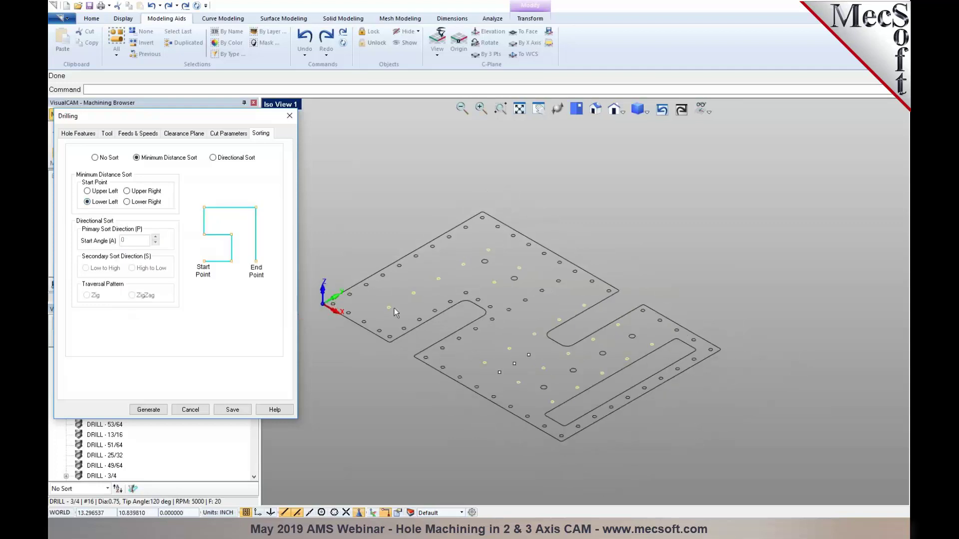
pyautogui.click(148, 410)
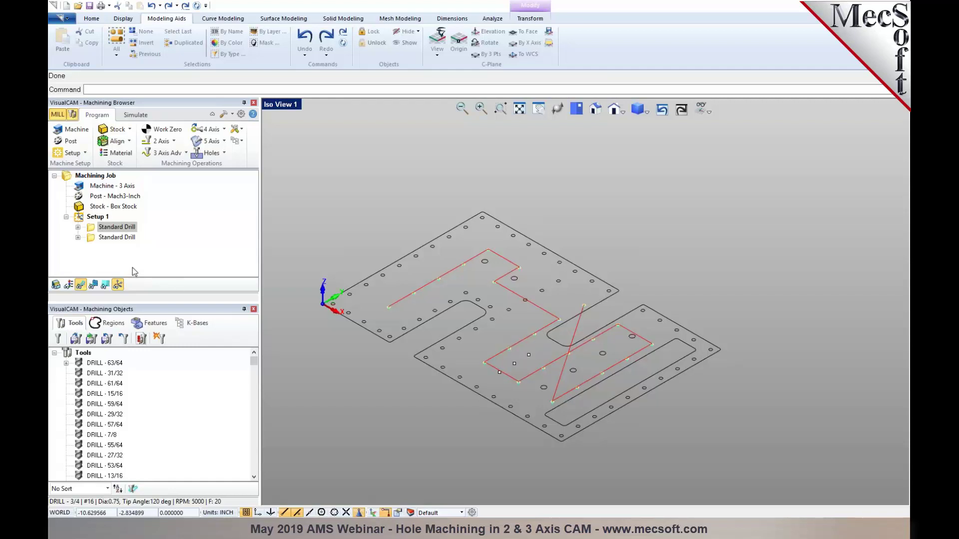
# Step: Reopen the first Standard Drill operation to review its selected hole regions, then close it without changes
pyautogui.click(93, 229)
pyautogui.doubleClick(93, 228)
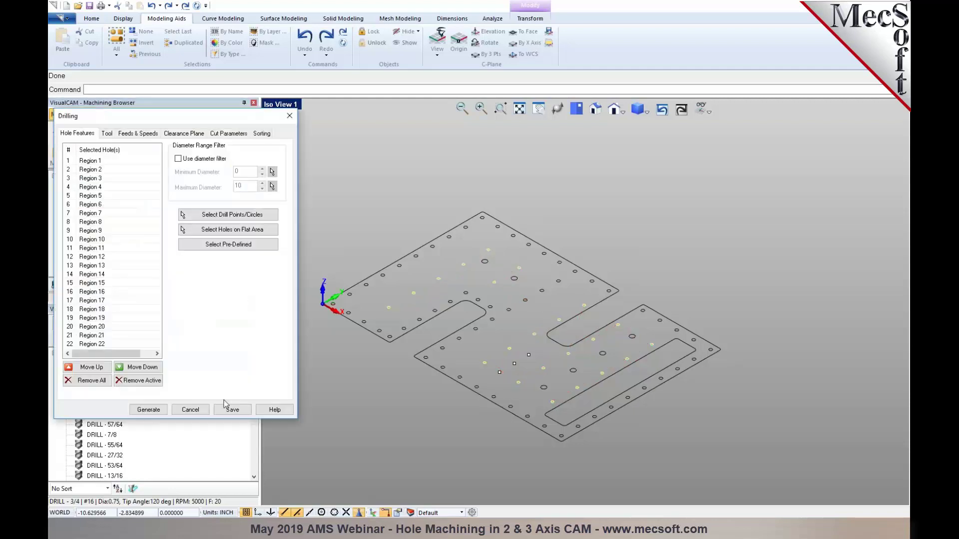
pyautogui.click(200, 409)
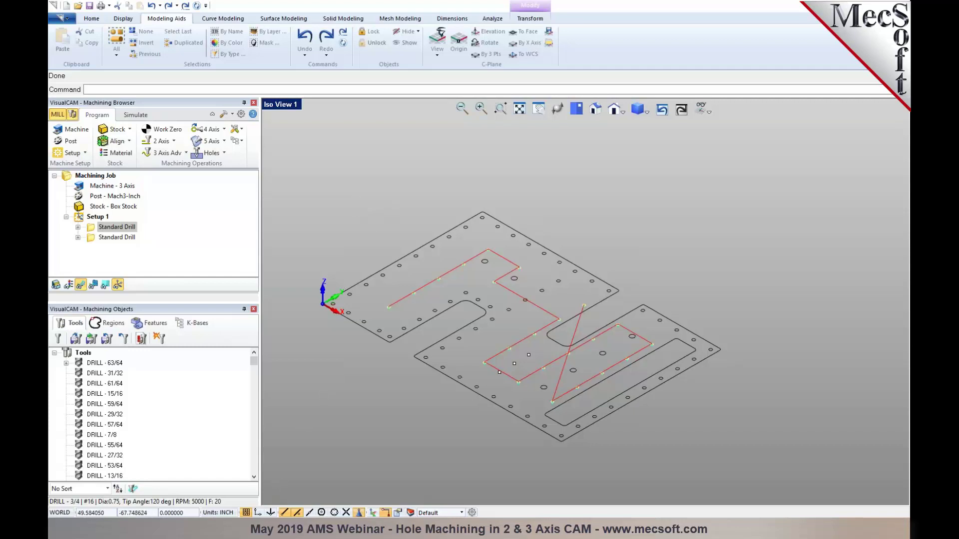
# Step: Switch to Rhinoceros, open the recent file Fixture plate-Programmed.3dm and expand the MOp Set 1/4-20 operations
pyautogui.click(246, 509)
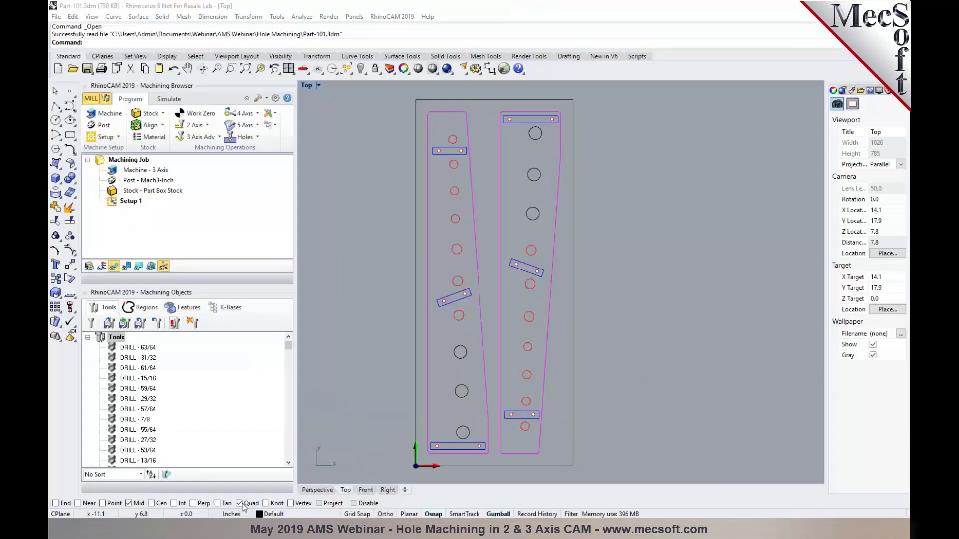
pyautogui.click(56, 18)
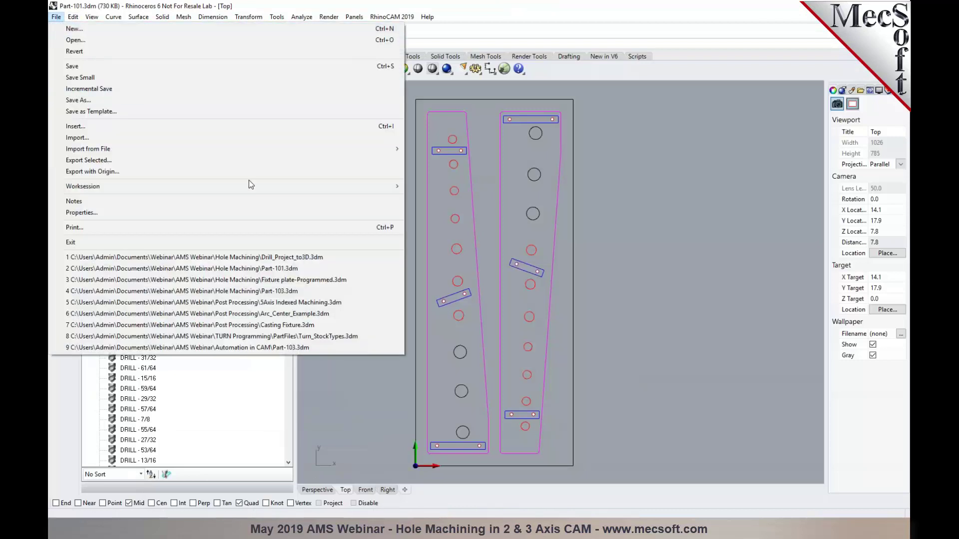
pyautogui.click(339, 280)
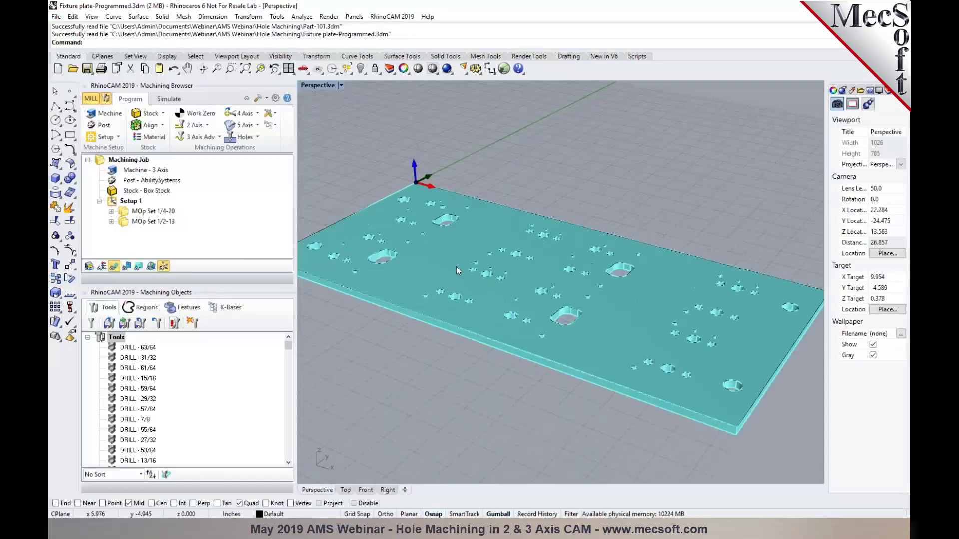
pyautogui.click(112, 210)
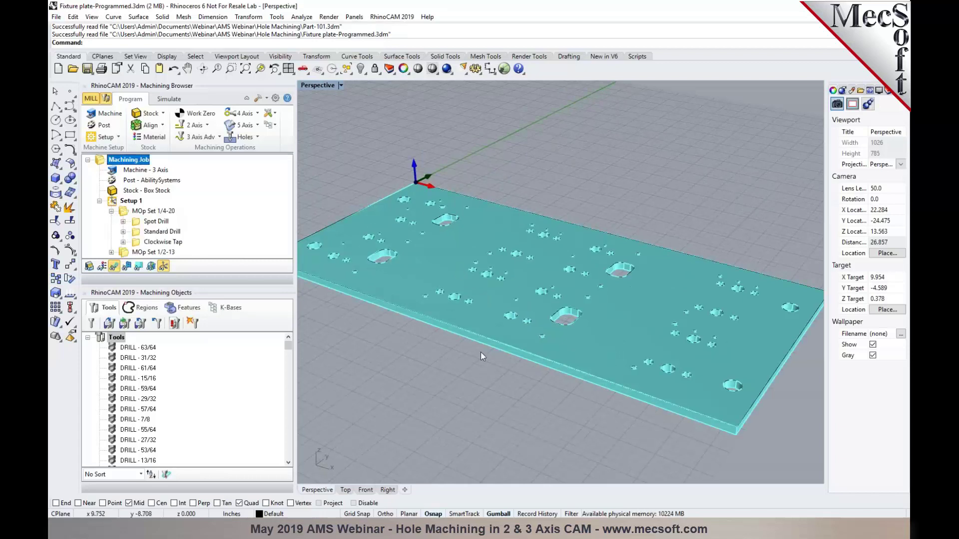
pyautogui.scroll(3, 487, 359)
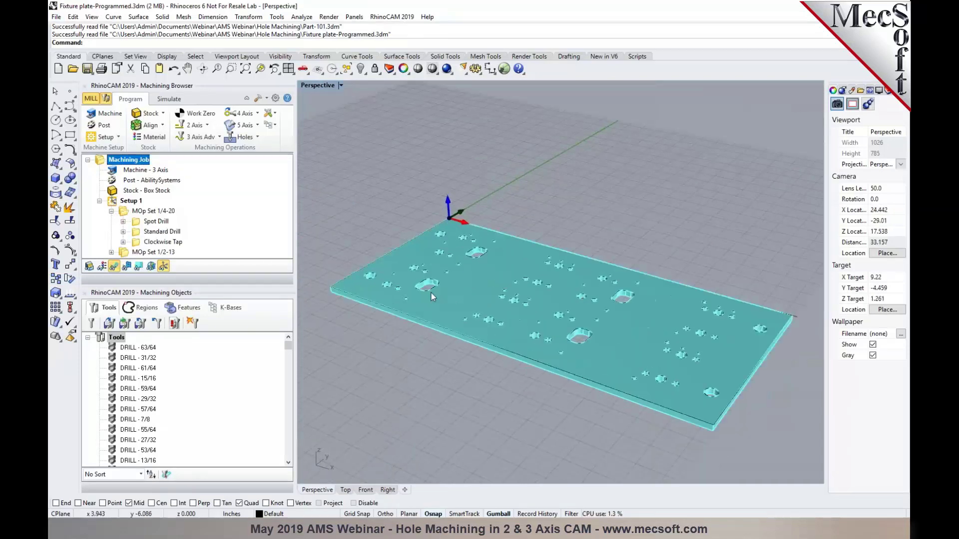
# Step: Review the cut parameters of the Spot Drill operation in MOp Set 1/4-20, then close it without changes
pyautogui.click(152, 222)
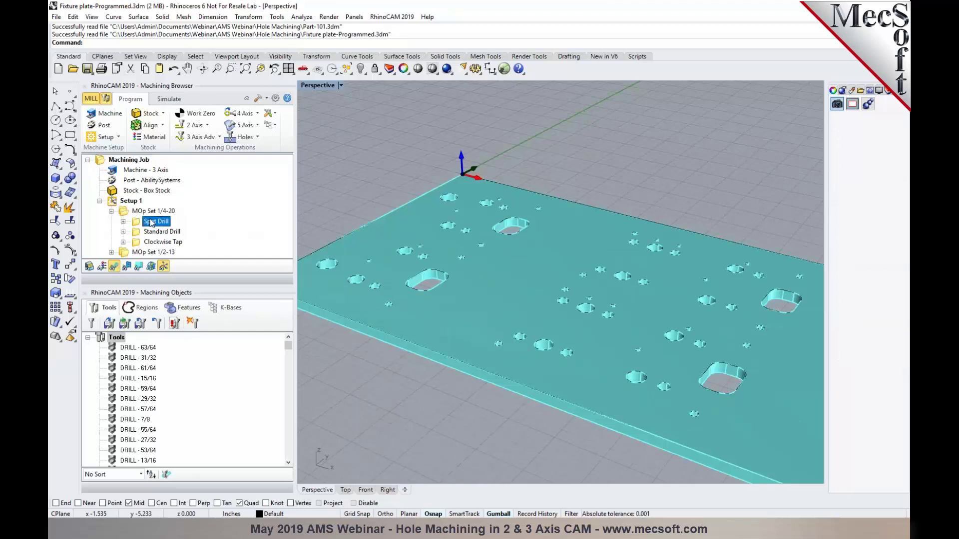
pyautogui.doubleClick(137, 222)
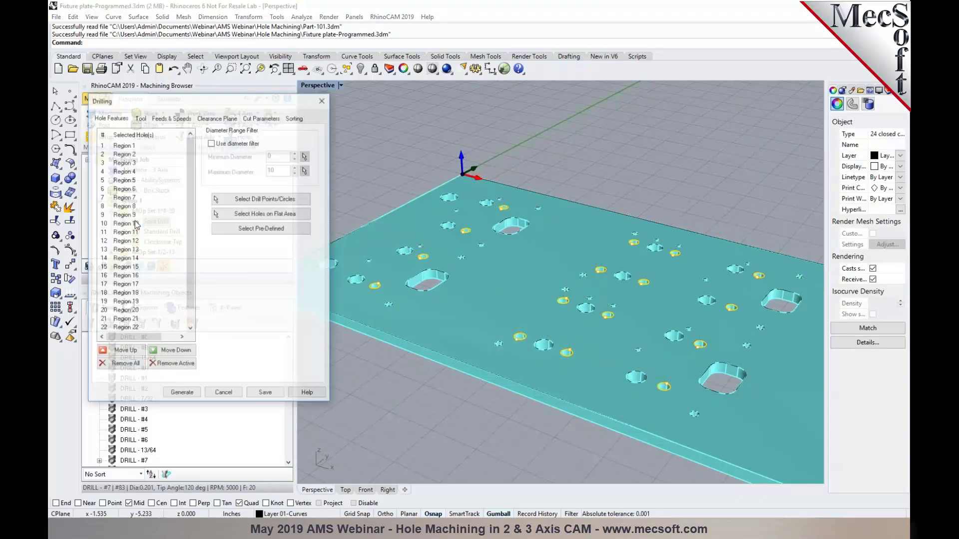
pyautogui.click(274, 120)
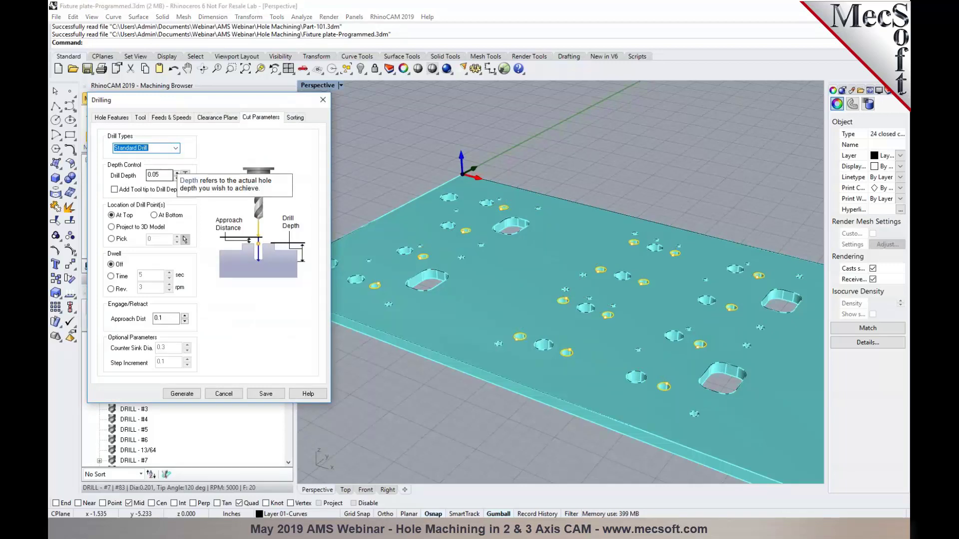
pyautogui.click(223, 394)
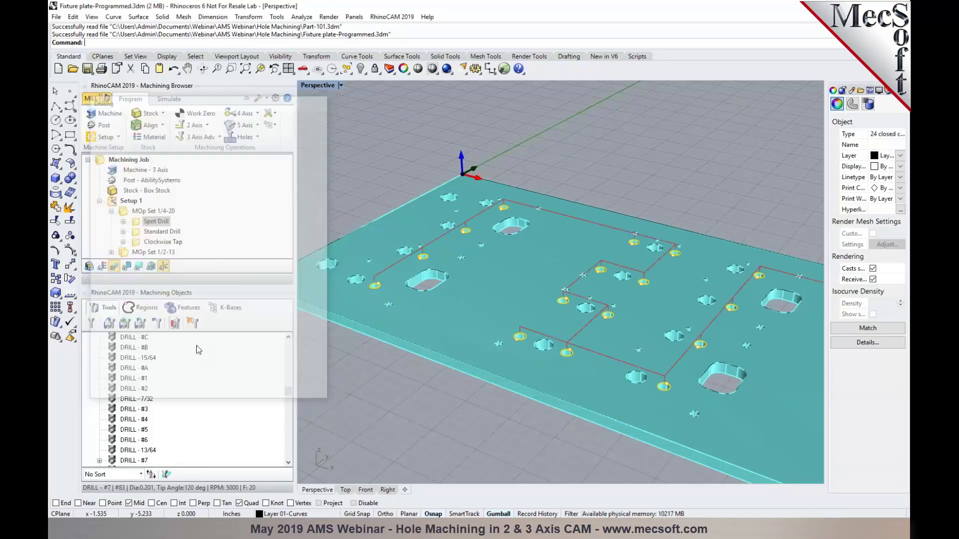
# Step: Review the Standard Drill operation's depth control and tool tip option in MOp Set 1/4-20, then close it without changes
pyautogui.doubleClick(159, 232)
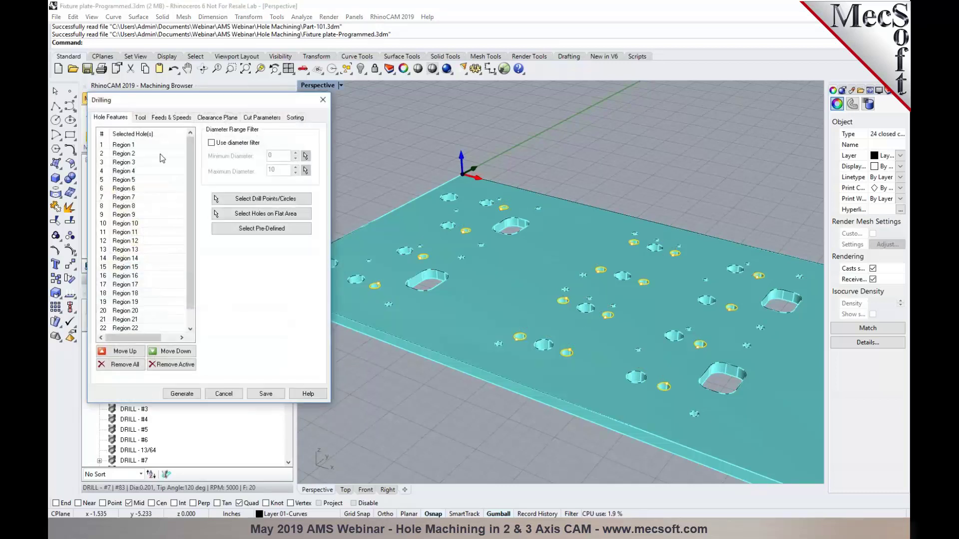
pyautogui.click(261, 118)
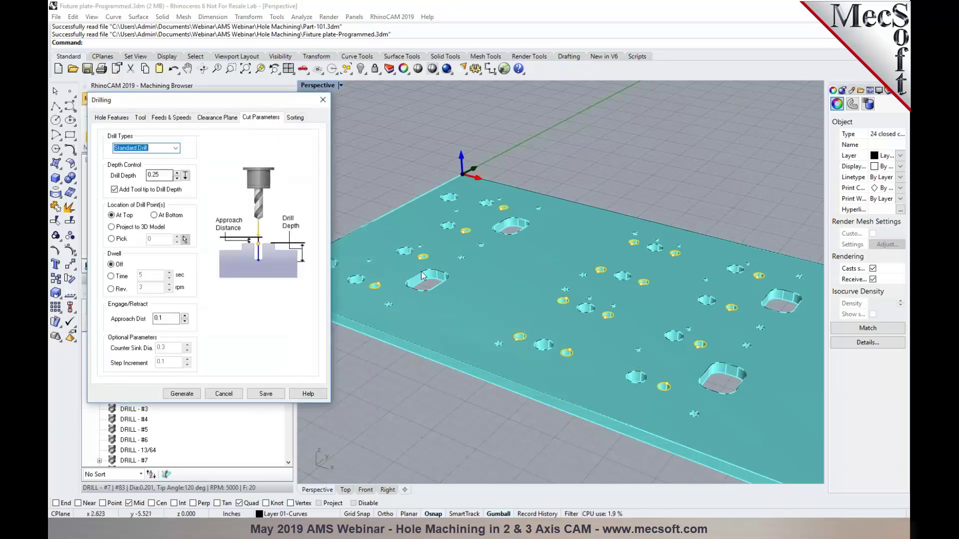
pyautogui.scroll(-3, 422, 276)
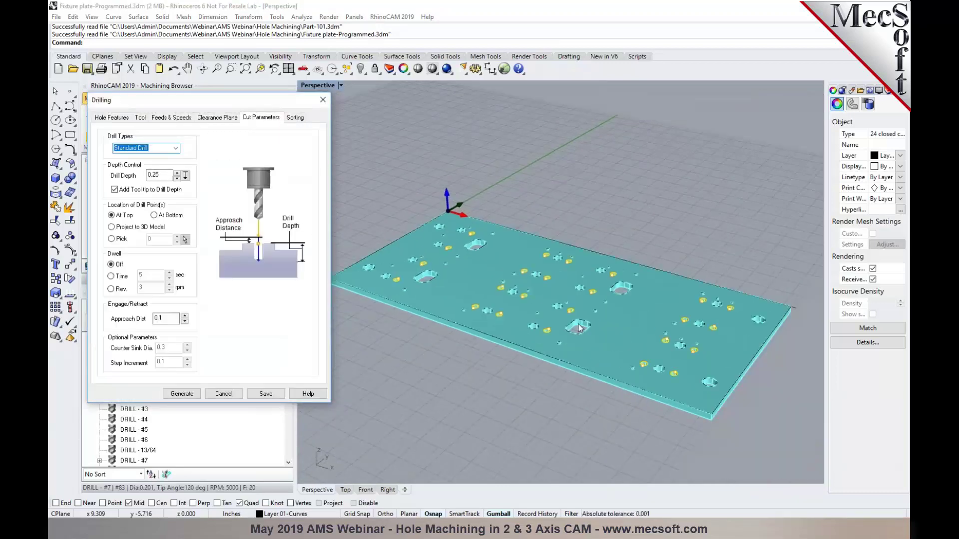
pyautogui.click(223, 394)
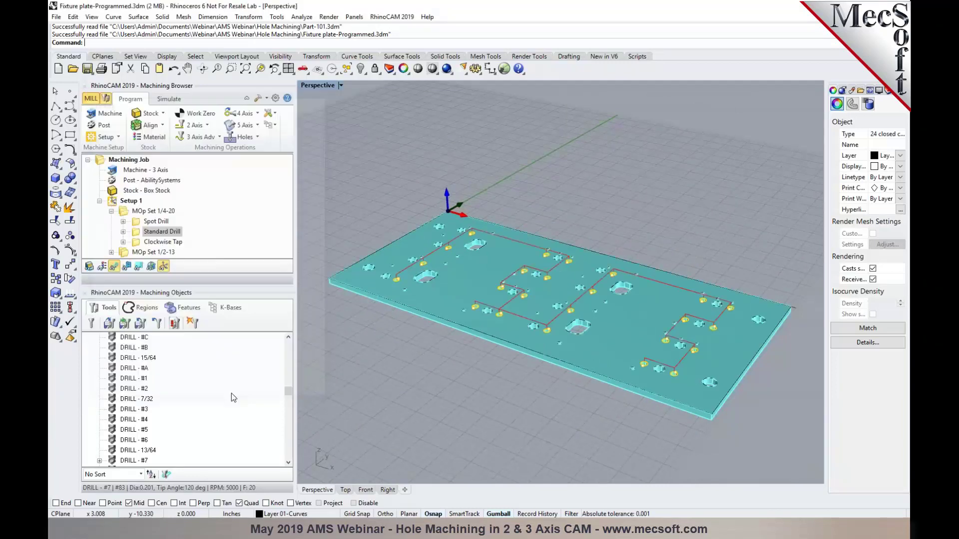
# Step: Start a new Tap hole operation for the selected hole regions and choose the TAP - 1/4x20 tool
pyautogui.click(253, 138)
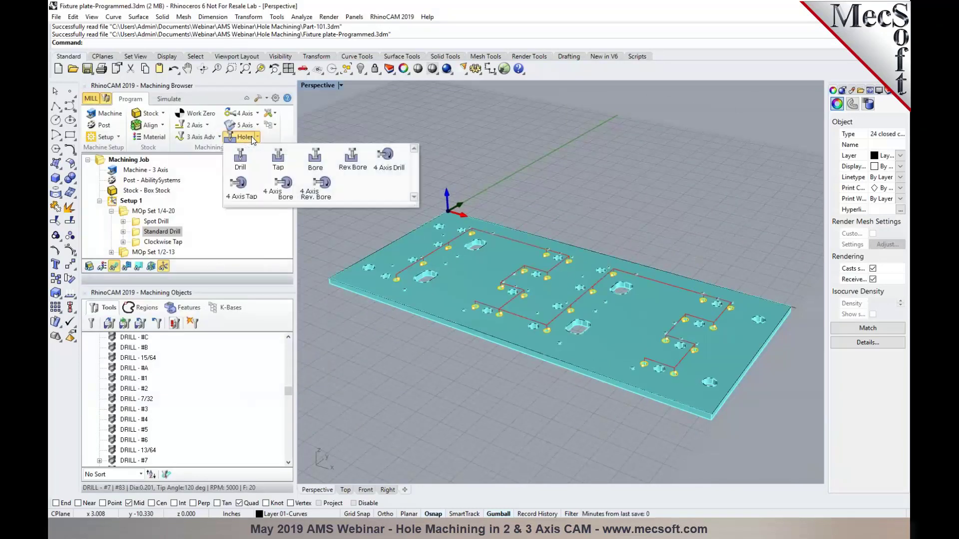
pyautogui.click(278, 164)
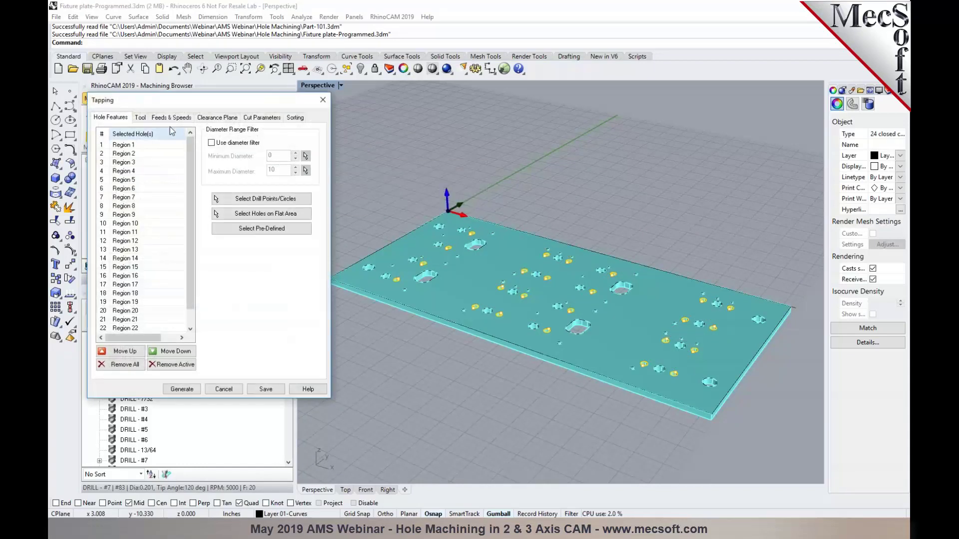
pyautogui.click(142, 119)
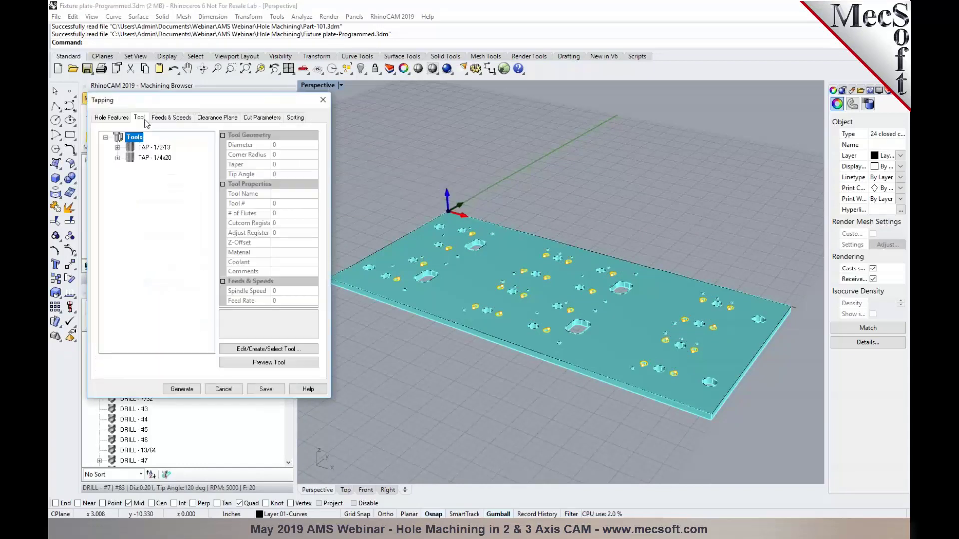
pyautogui.click(137, 159)
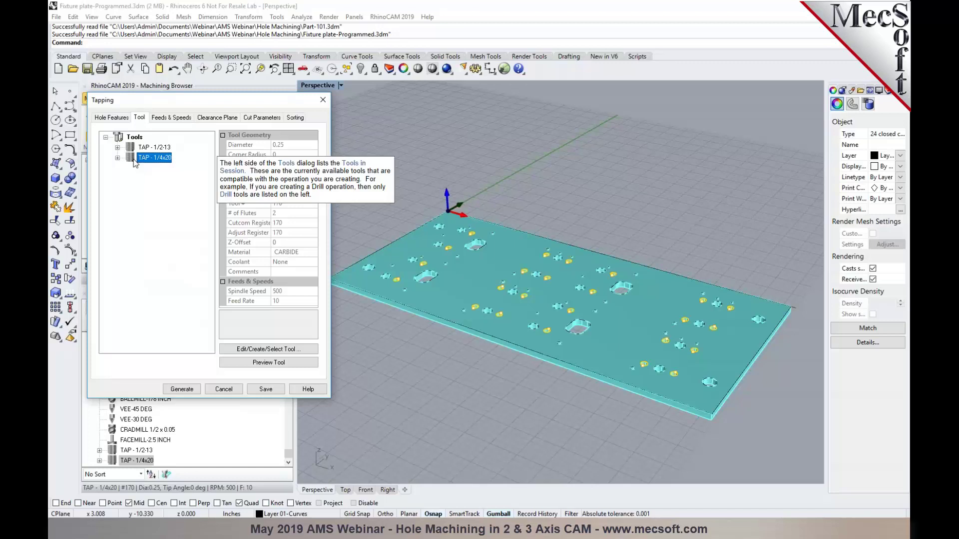
# Step: Examine the TAP - 1/4x20 tool's diameter, thread pitch, and feeds and speeds, then close the tool definition
pyautogui.doubleClick(135, 160)
pyautogui.doubleClick(192, 358)
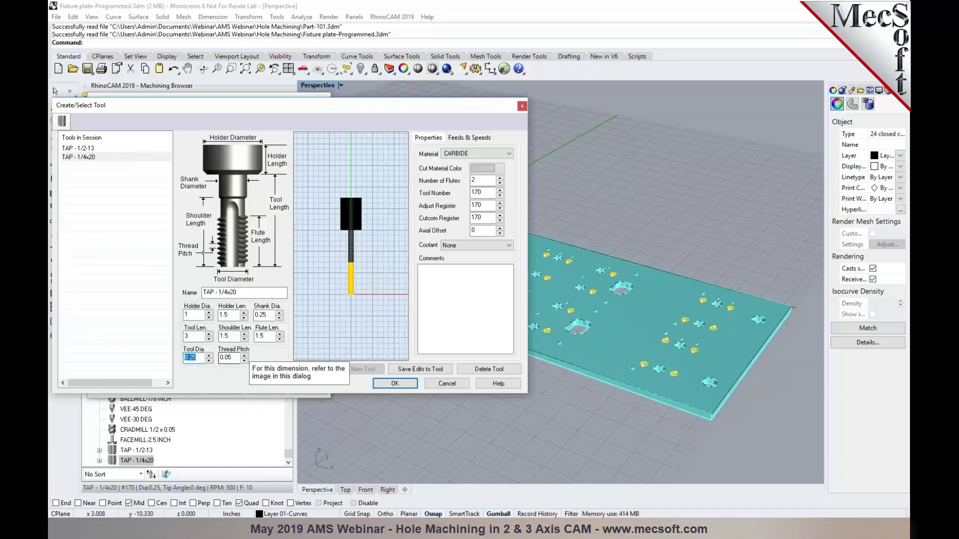
pyautogui.click(470, 138)
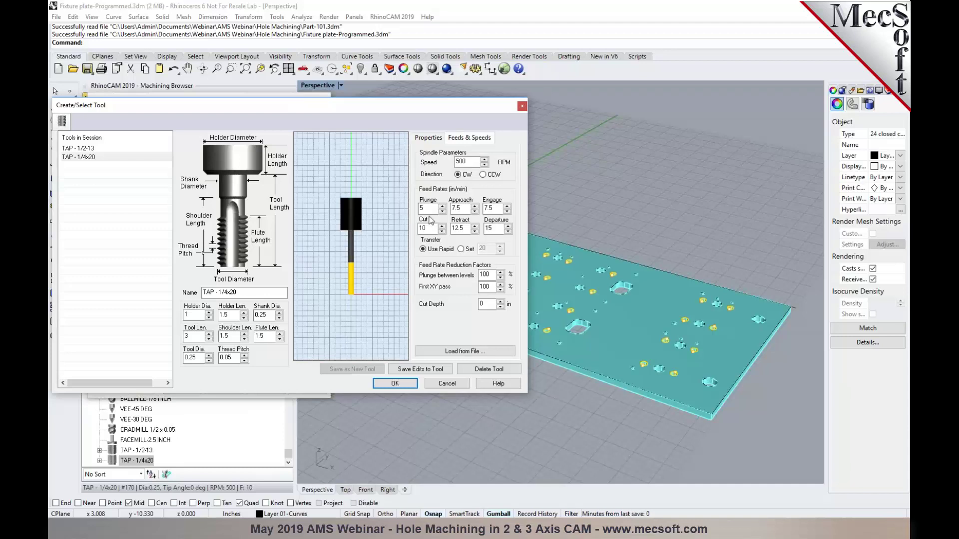
pyautogui.click(522, 105)
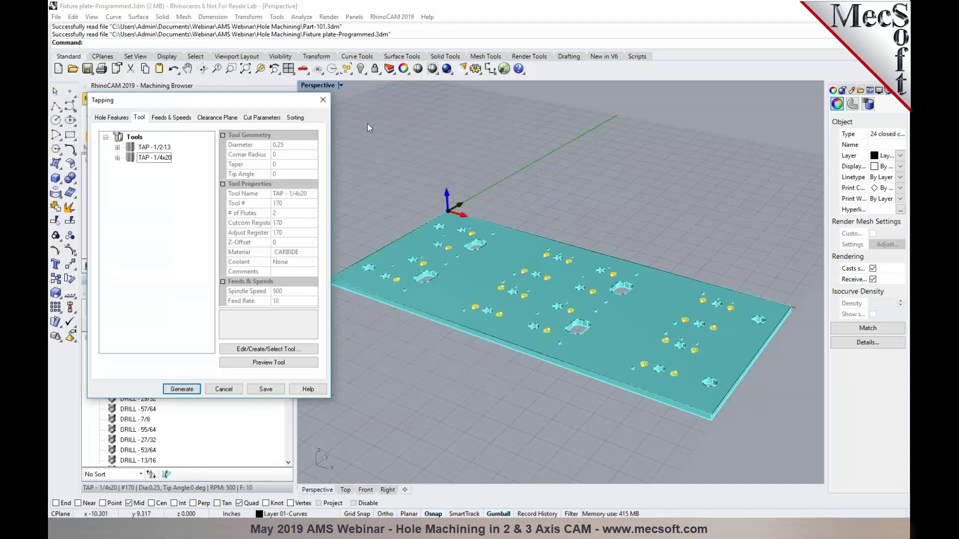
# Step: Try the Peck Tapping type to check its peck depth option, set the type back to Tap, and view the sorting options
pyautogui.click(262, 117)
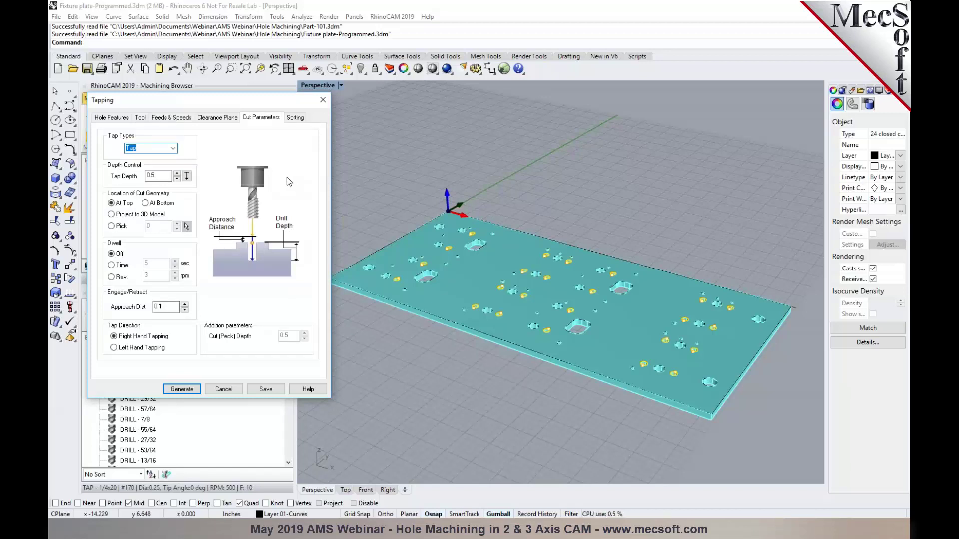
pyautogui.click(173, 148)
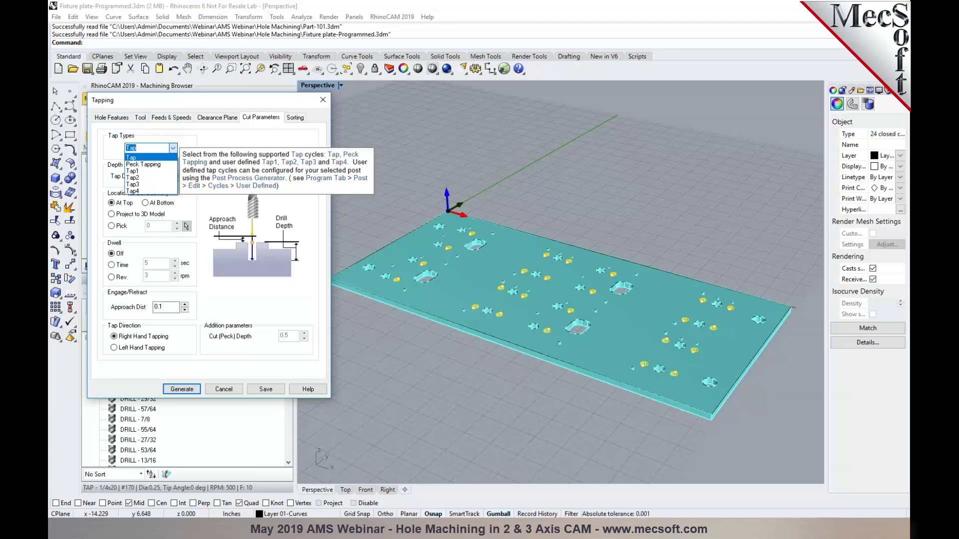
pyautogui.click(165, 165)
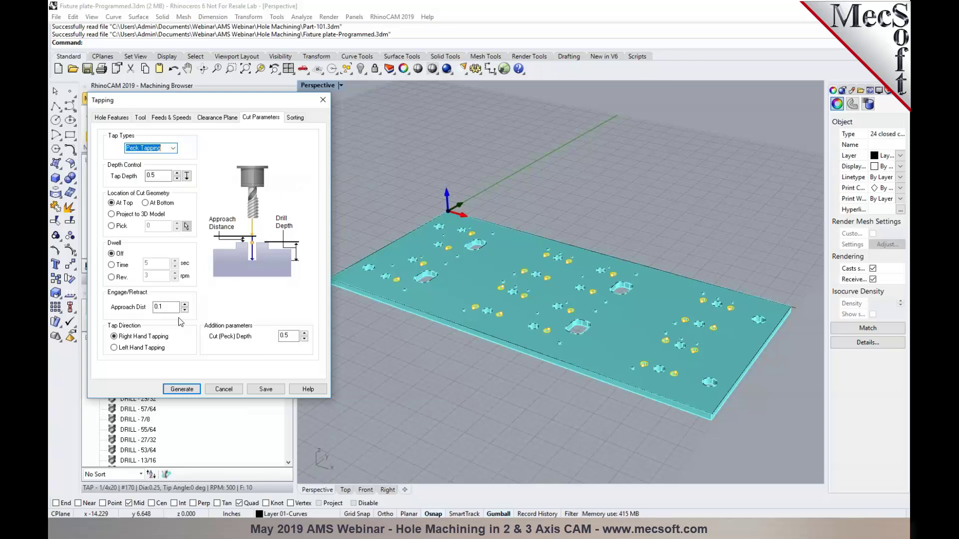
pyautogui.moveTo(291, 336)
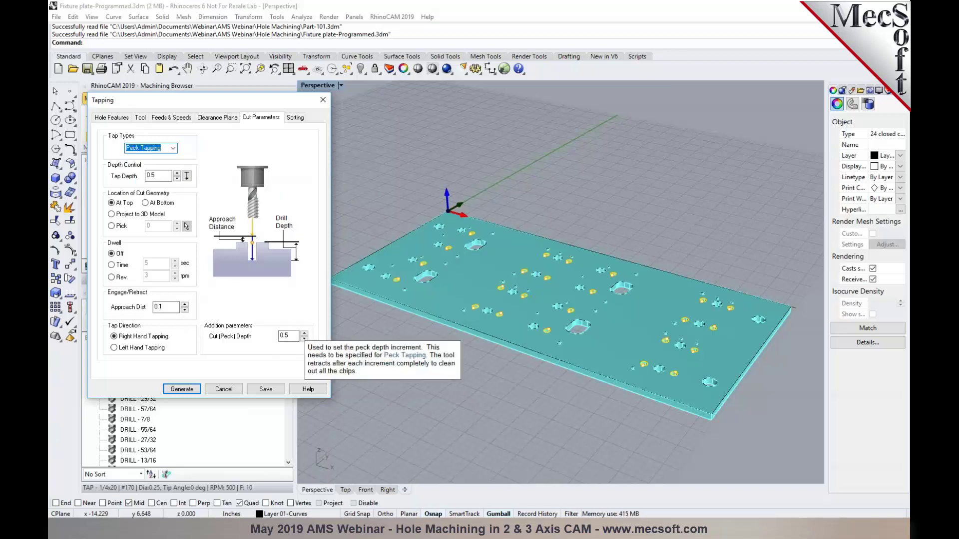
pyautogui.click(173, 148)
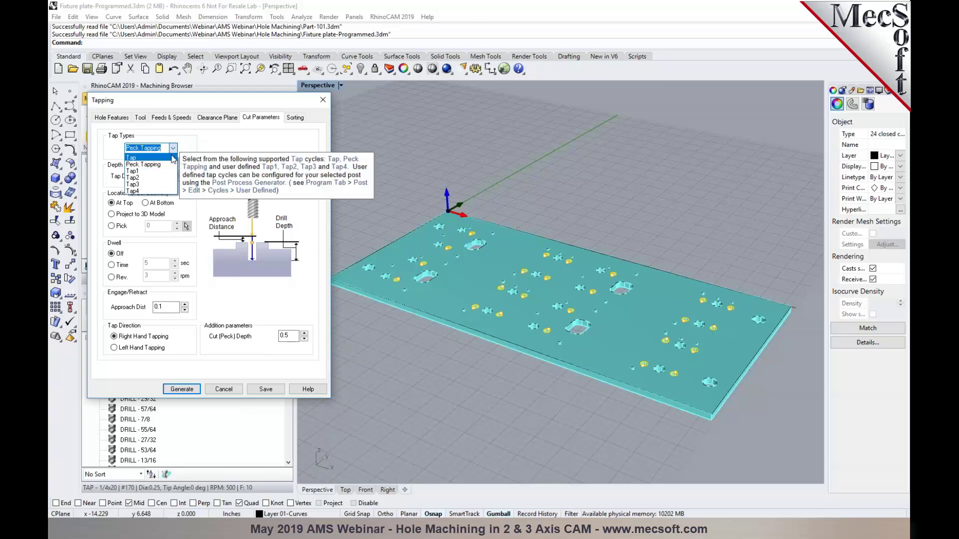
pyautogui.click(173, 158)
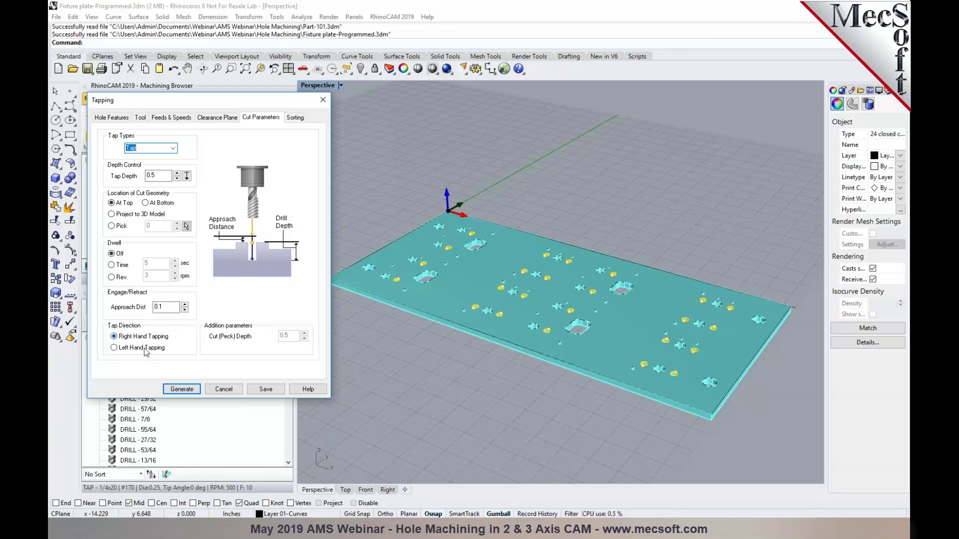
pyautogui.click(293, 119)
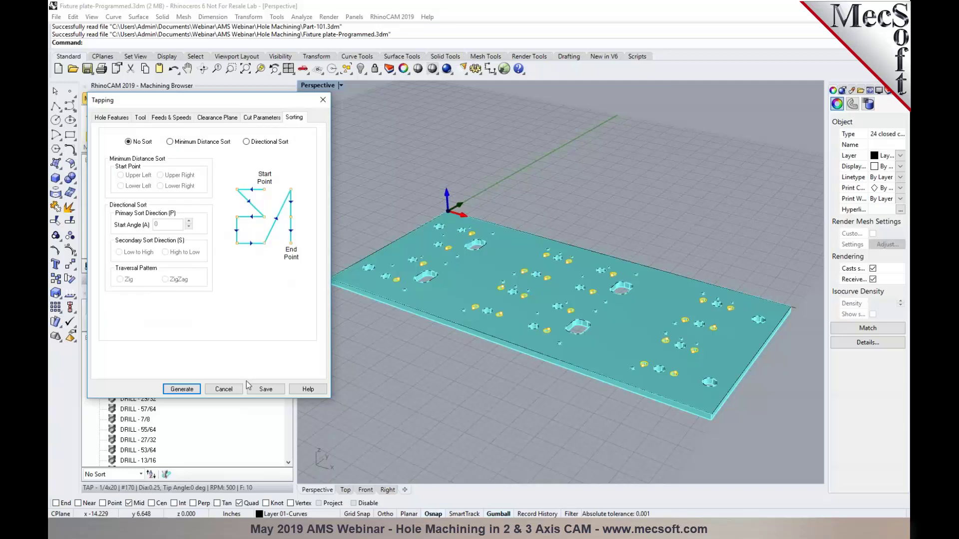
# Step: Generate the tapping operation and review the Spot Drill, Standard Drill and Clockwise Tap toolpaths in MOp Set 1/4-20
pyautogui.click(181, 390)
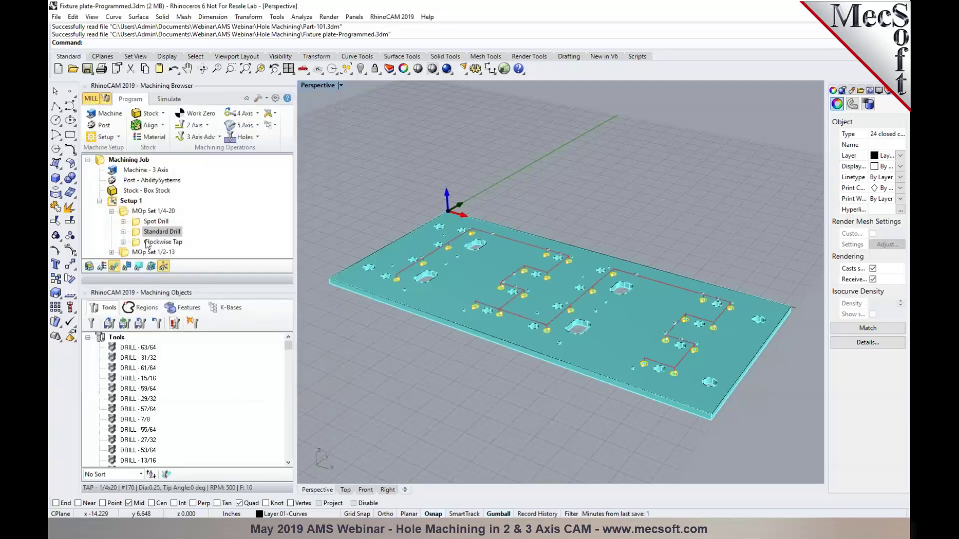
pyautogui.click(178, 242)
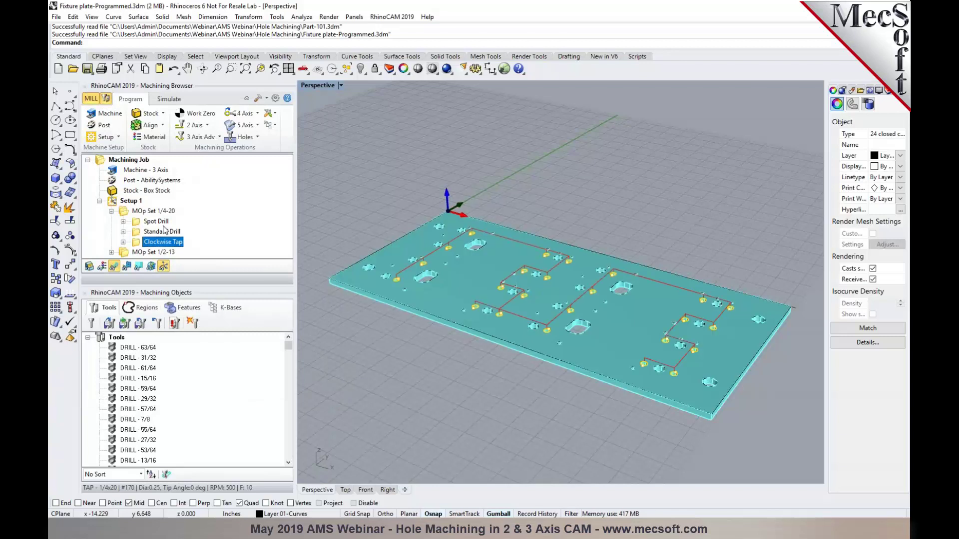
pyautogui.click(161, 232)
pyautogui.click(161, 243)
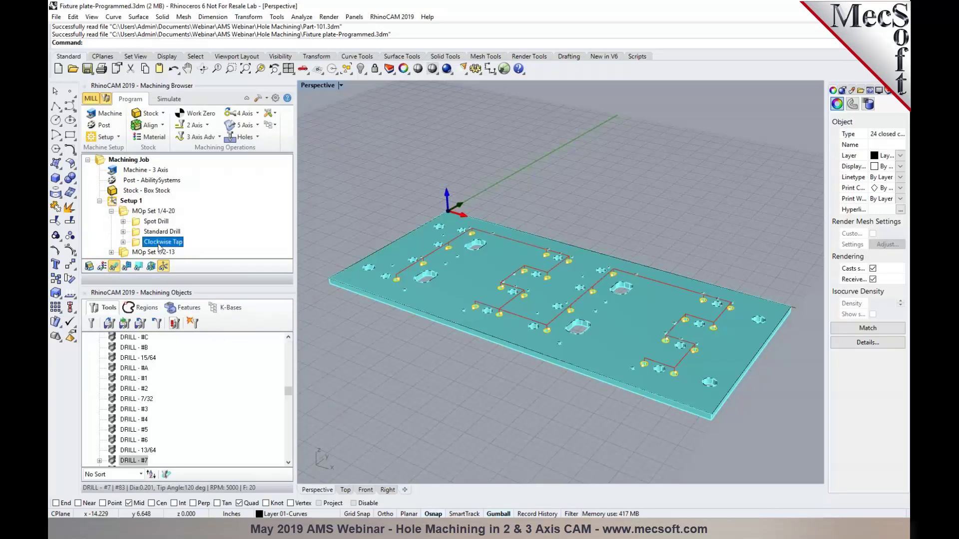
pyautogui.click(145, 222)
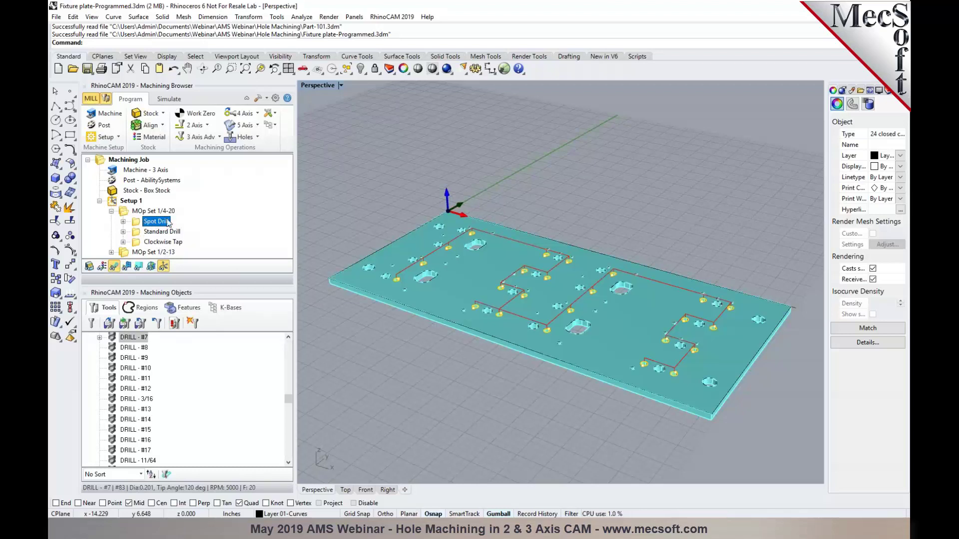
pyautogui.click(132, 214)
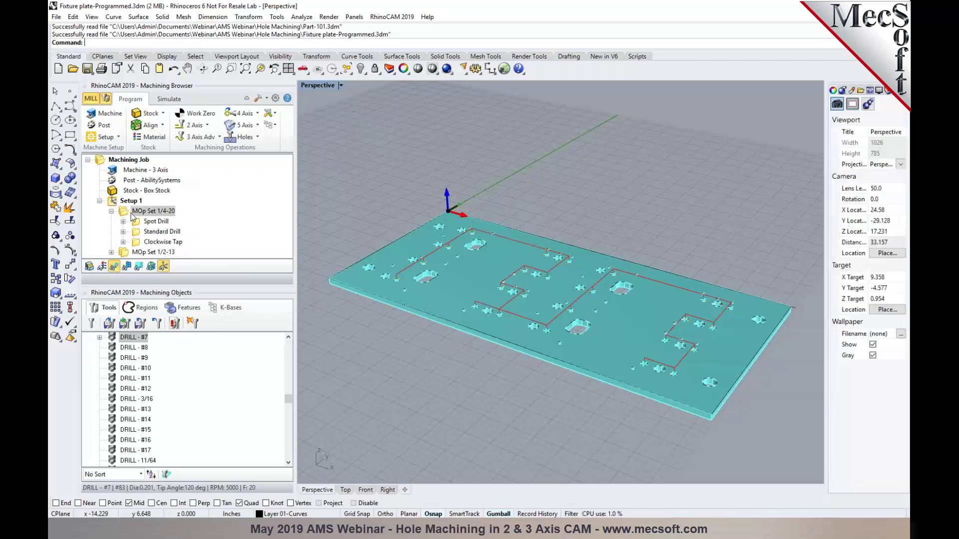
# Step: Add an empty MOp Set after MOp Set 1/4-20 and delete it again
pyautogui.click(270, 113)
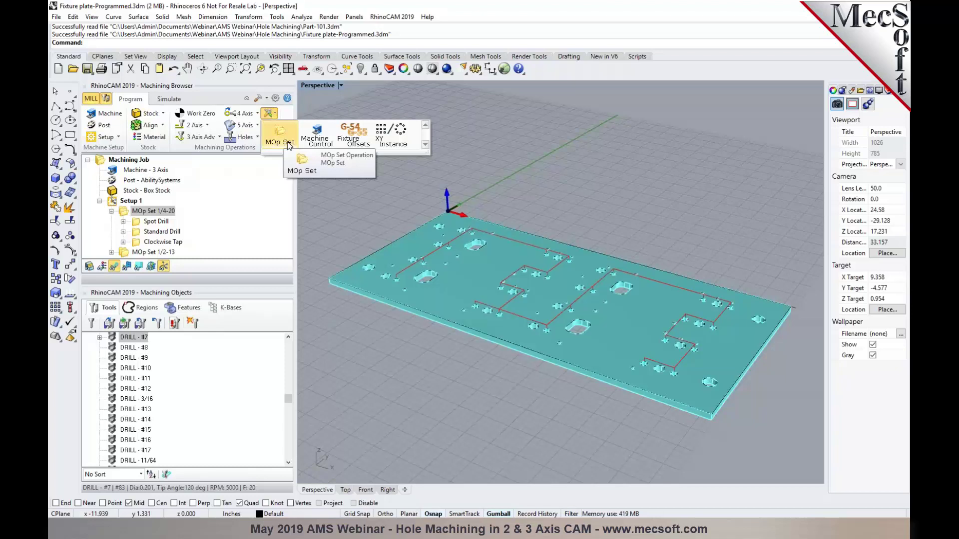
pyautogui.click(288, 144)
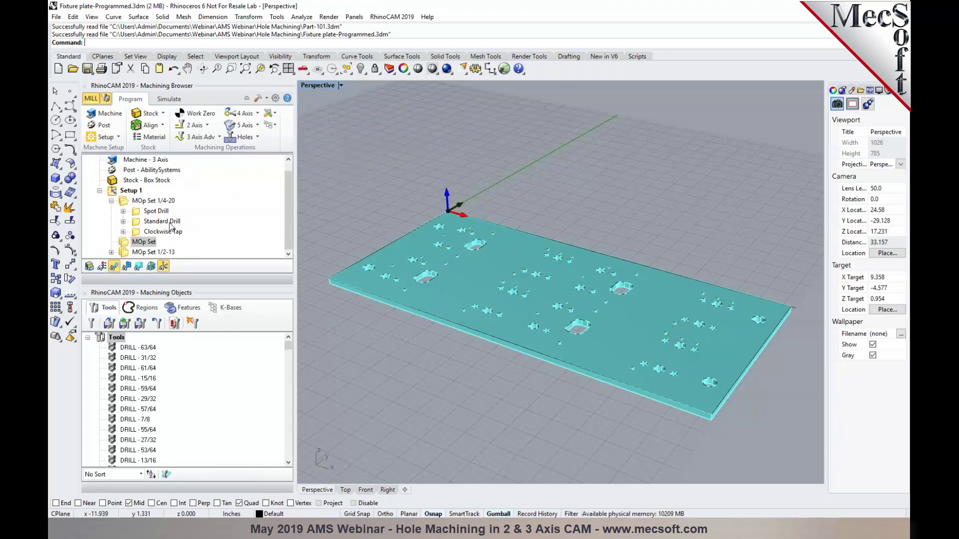
pyautogui.click(155, 232)
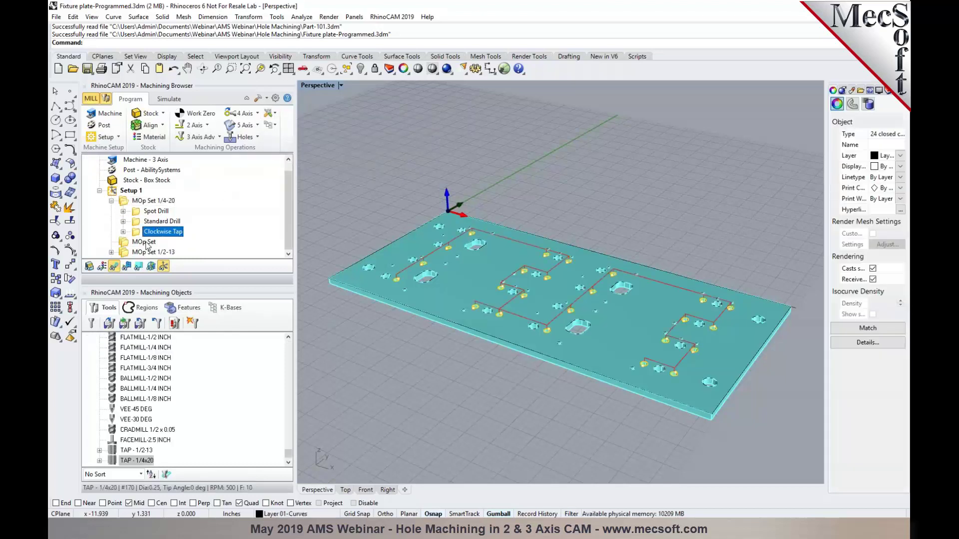
pyautogui.click(139, 243)
pyautogui.moveTo(137, 240); pyautogui.dragTo(147, 226)
pyautogui.click(143, 243)
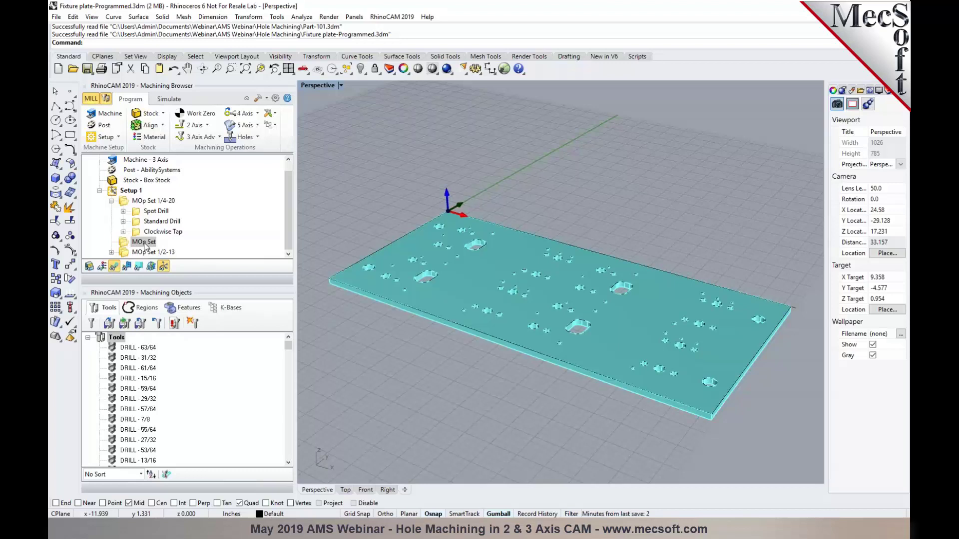
pyautogui.click(143, 243)
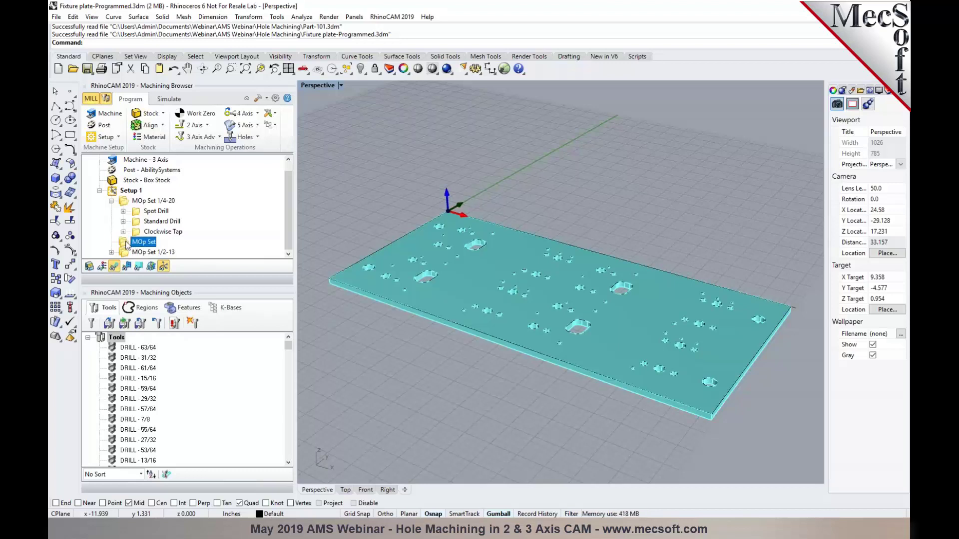
pyautogui.press('Delete')
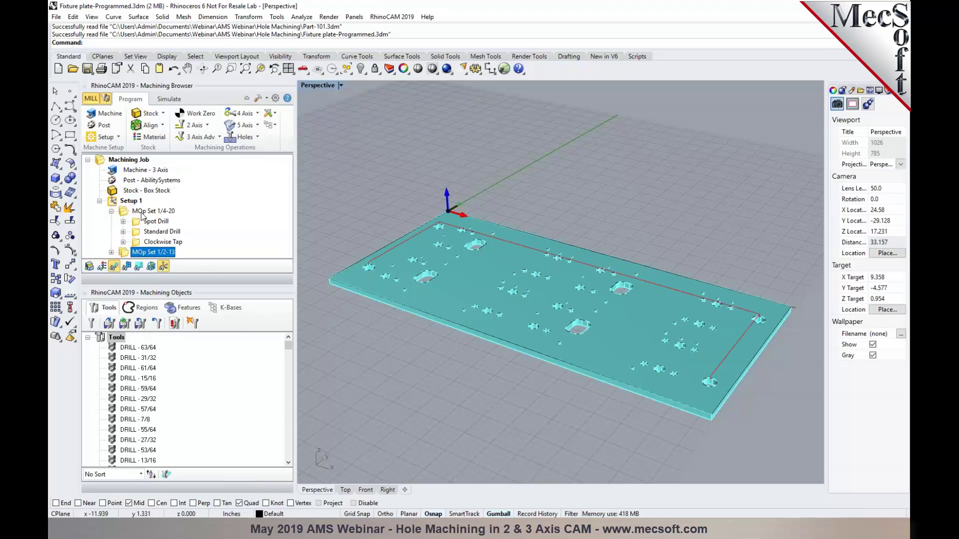
# Step: Expand MOp Set 1/2-13 and compare its operations and toolpath with those of MOp Set 1/4-20
pyautogui.click(141, 213)
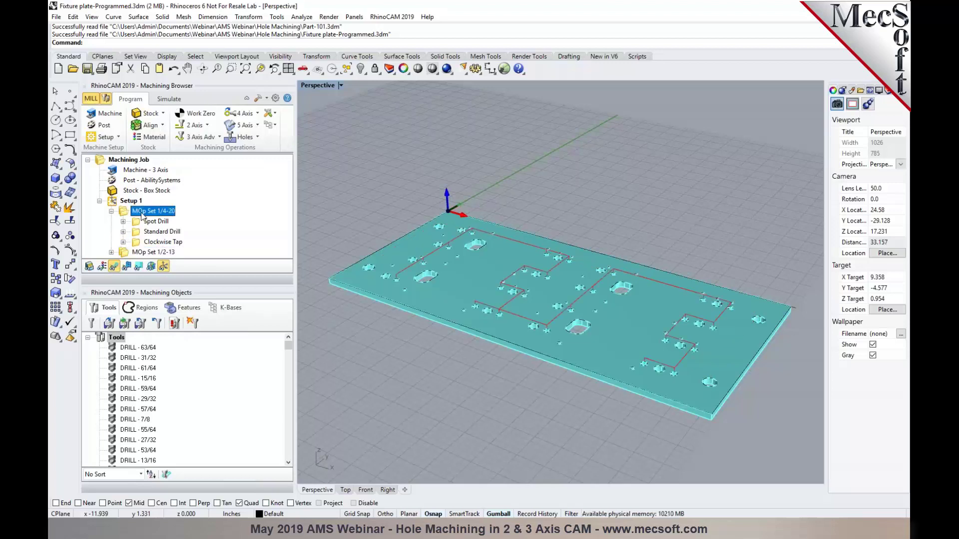
pyautogui.click(122, 253)
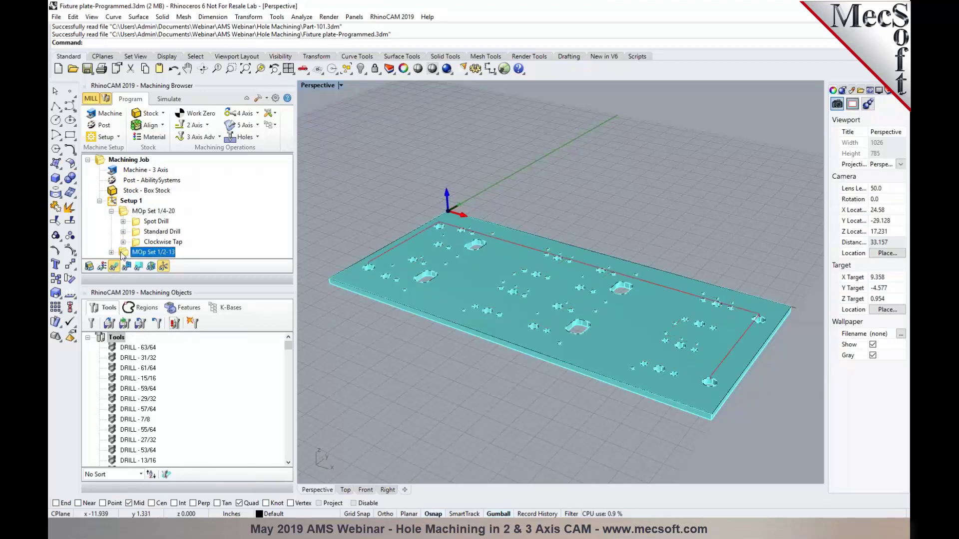
pyautogui.click(112, 252)
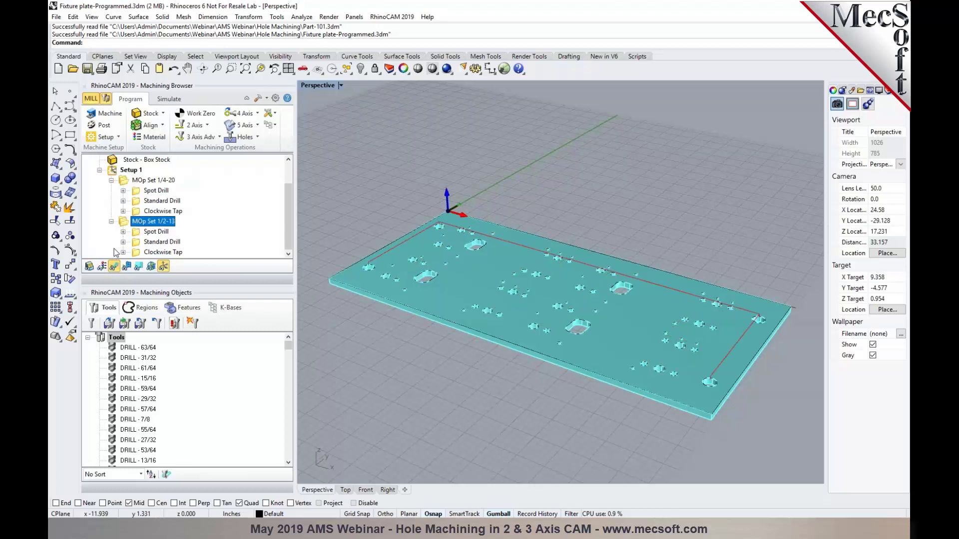
pyautogui.click(131, 170)
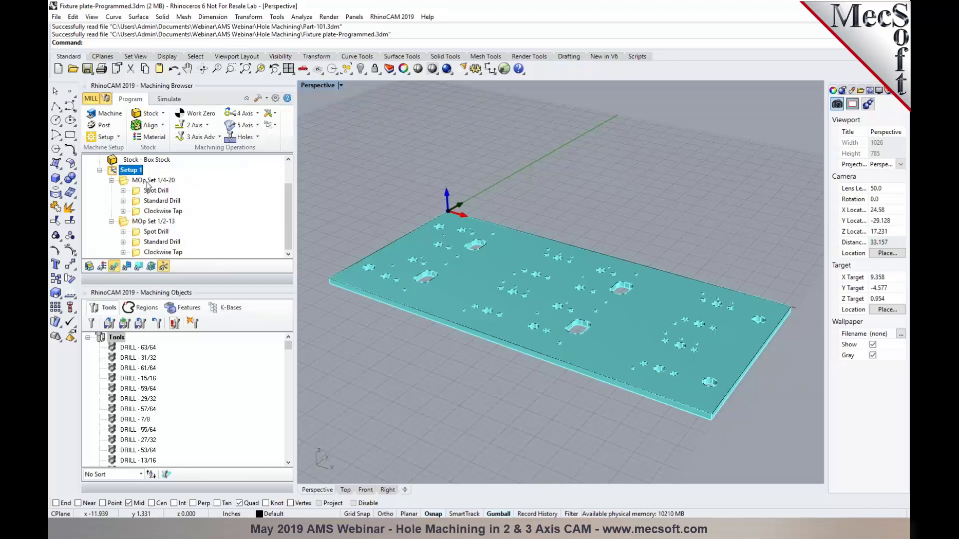
pyautogui.click(149, 186)
pyautogui.click(154, 221)
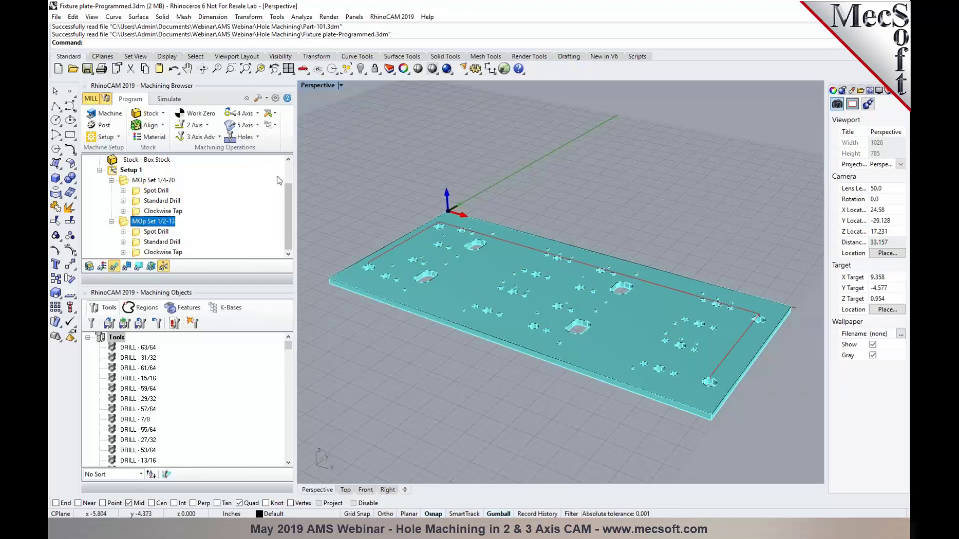
# Step: View the knowledge base options for loading and saving machining operations
pyautogui.scroll(1, 164, 202)
pyautogui.click(270, 125)
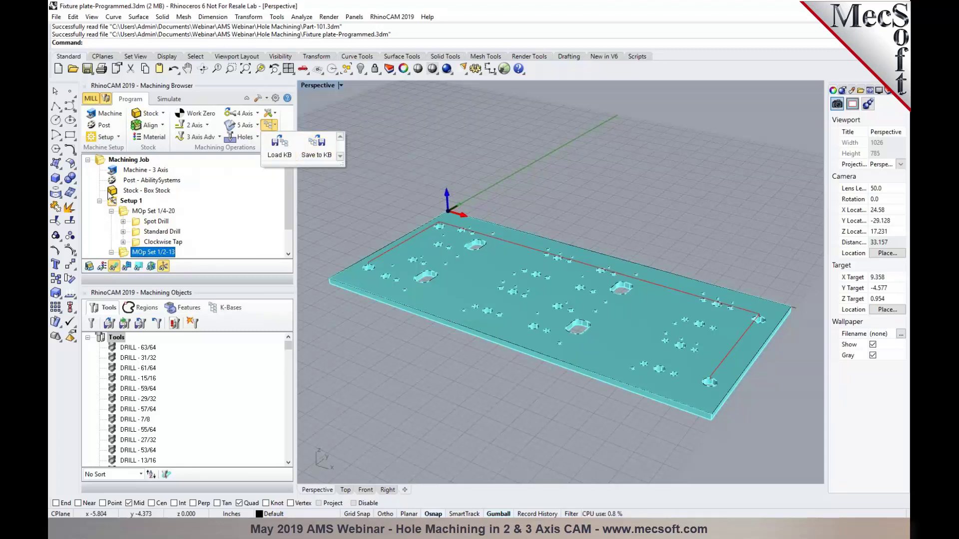
pyautogui.click(320, 209)
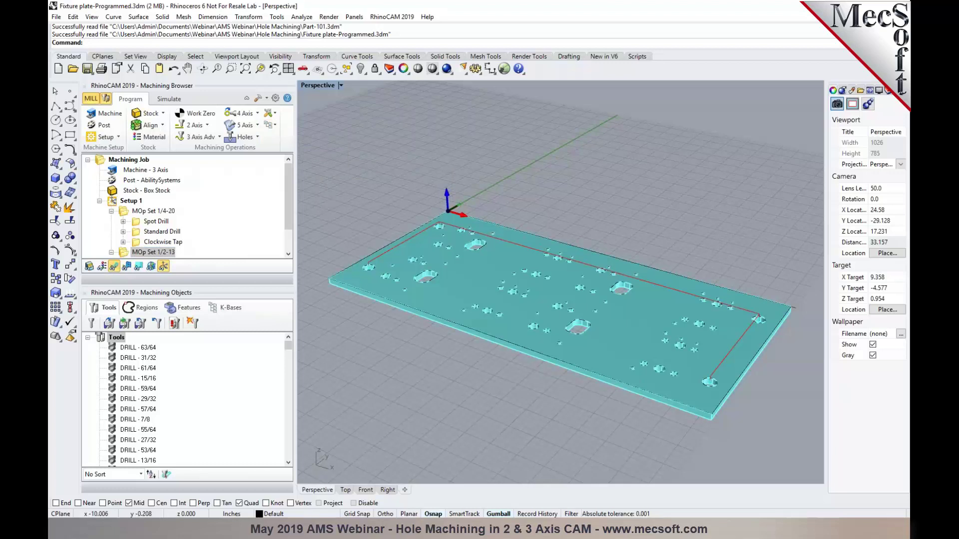
# Step: Start a new Bore hole operation, review its bore type and depth parameters, and cancel it
pyautogui.click(258, 137)
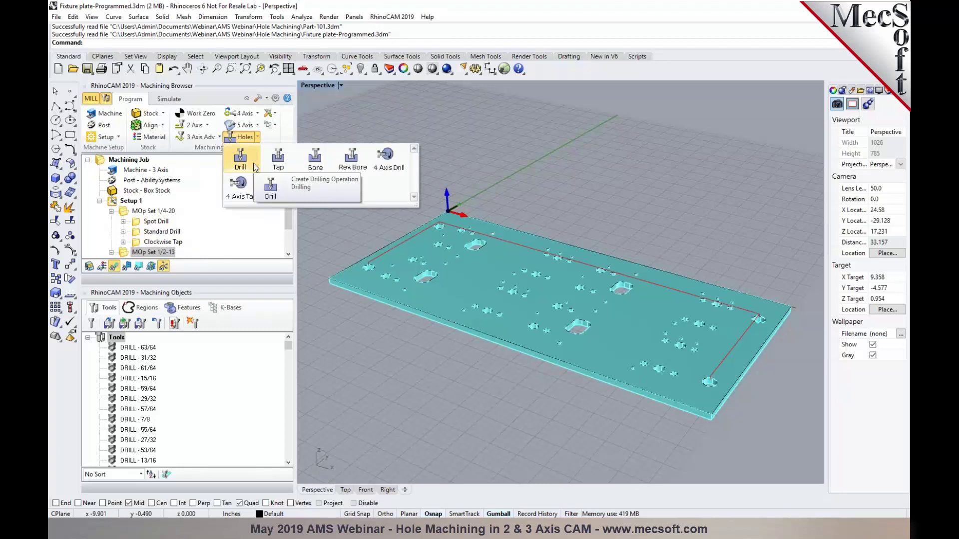
pyautogui.click(318, 168)
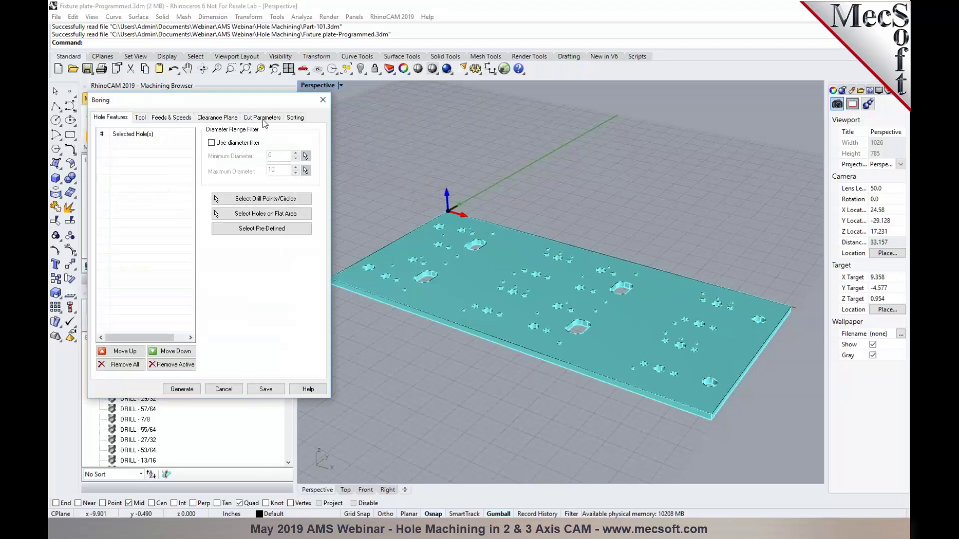
pyautogui.click(261, 118)
pyautogui.moveTo(178, 150)
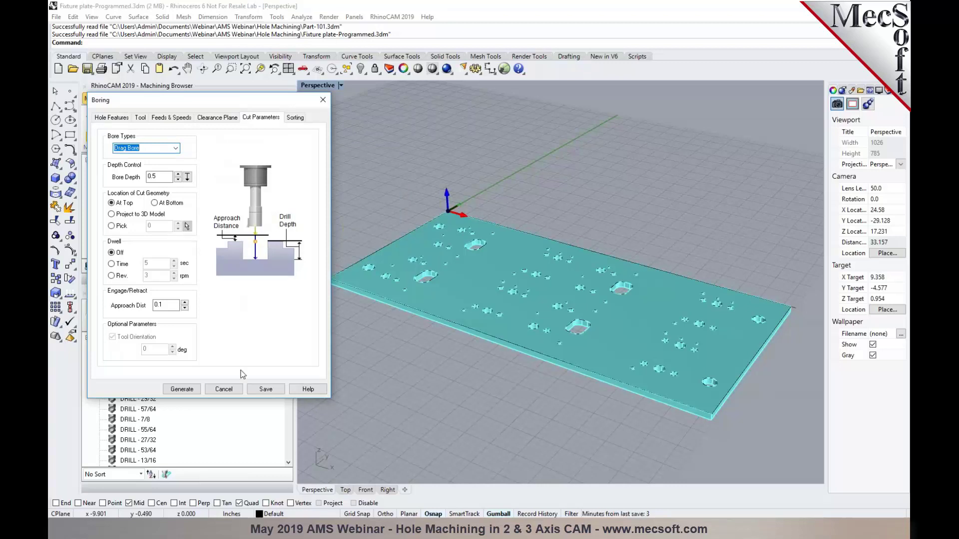
pyautogui.click(235, 391)
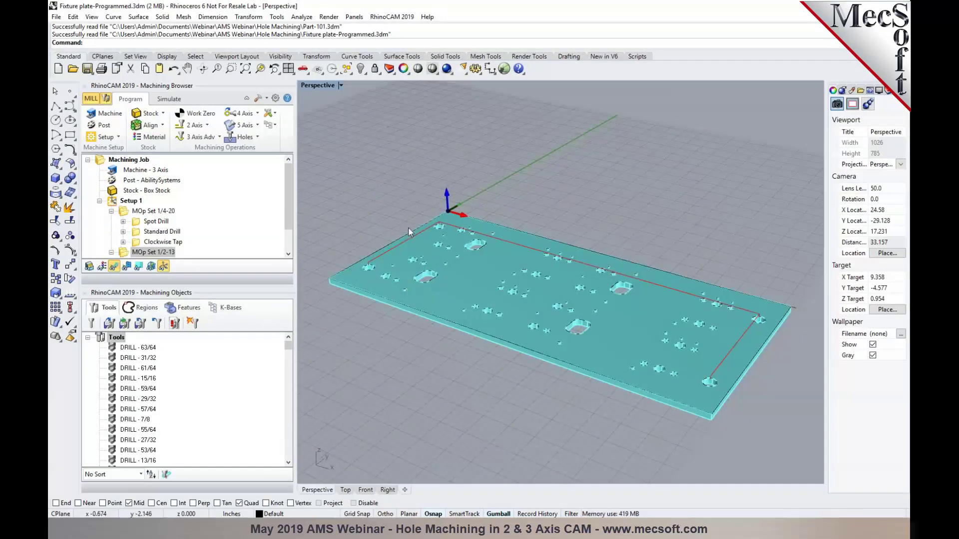
# Step: Switch to the Spindle End Plate.3dm window, select Setup 1, and view the 2 Axis operations such as Hole Pocketing
pyautogui.scroll(5, 400, 266)
pyautogui.scroll(4, 400, 265)
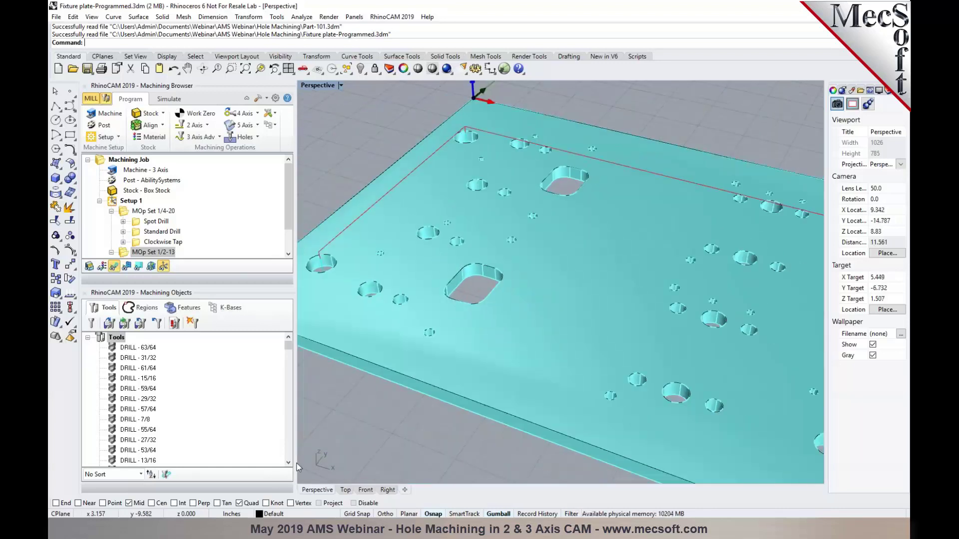
pyautogui.click(215, 498)
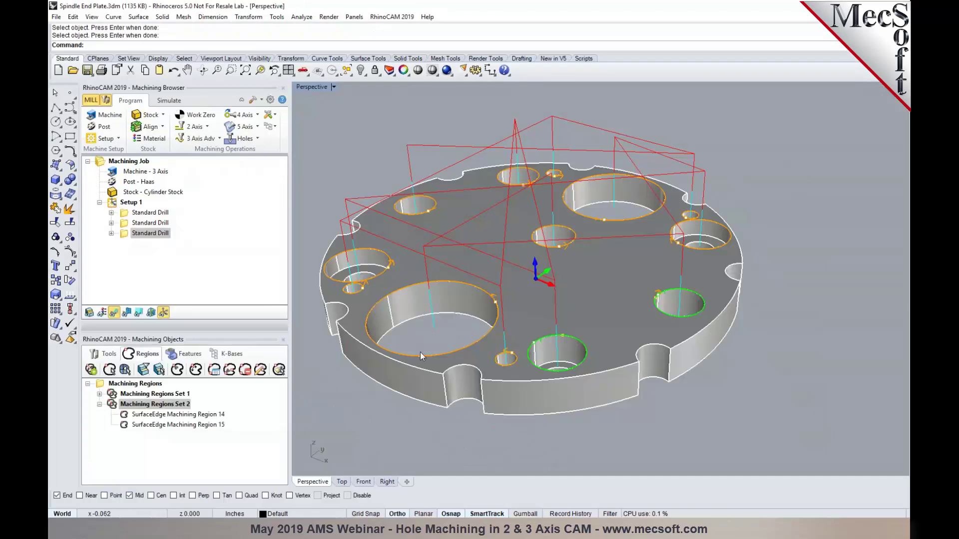
pyautogui.click(131, 203)
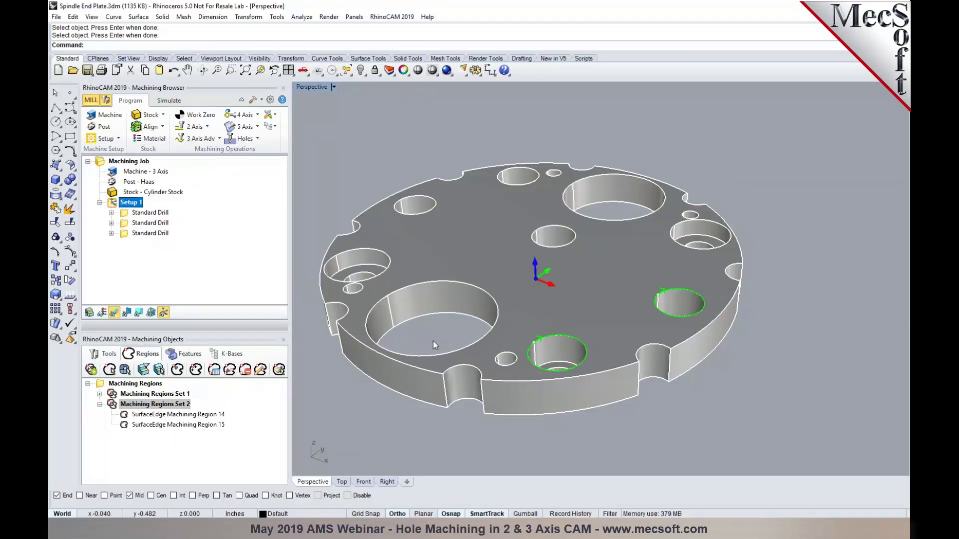
pyautogui.click(208, 128)
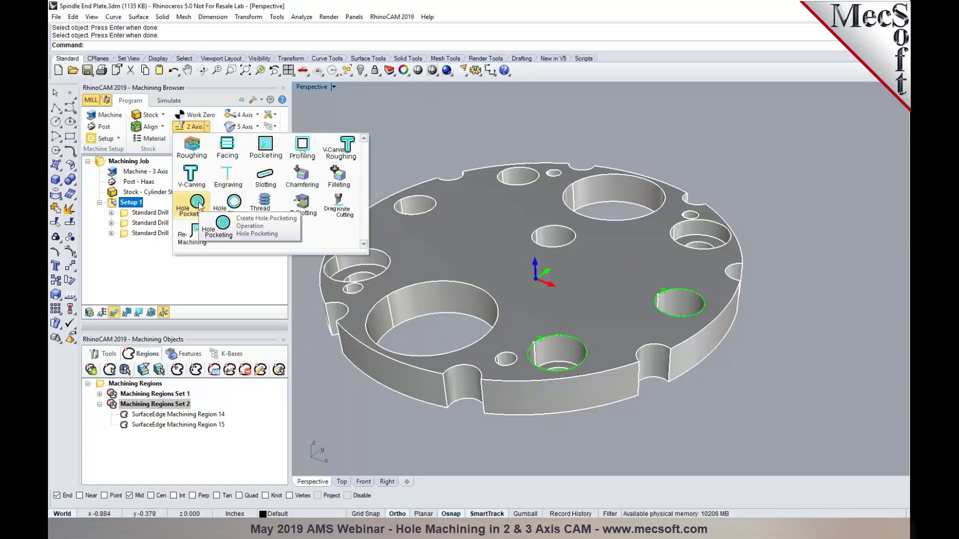
# Step: Edit the third Standard Drill operation, replacing all its selected holes with the circle of the large front hole
pyautogui.click(150, 223)
pyautogui.click(149, 234)
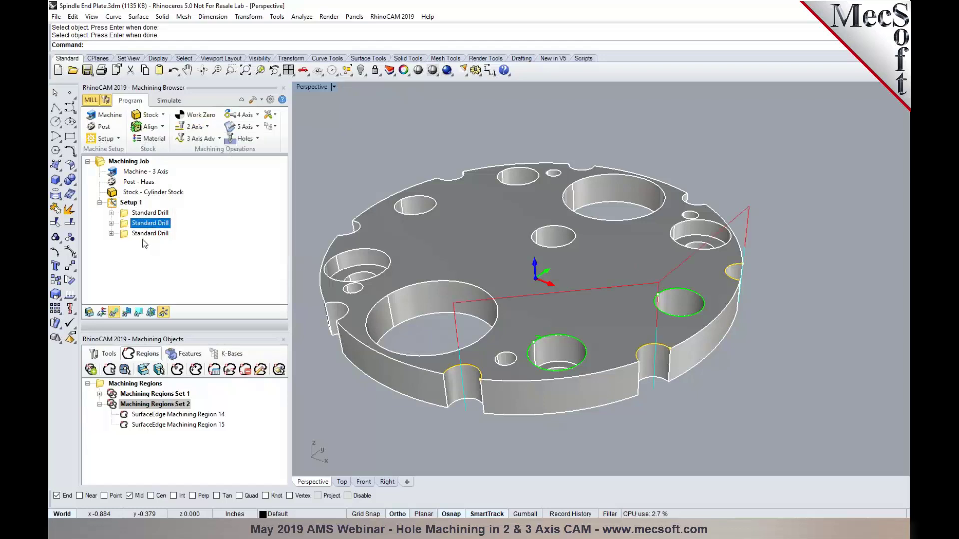
pyautogui.doubleClick(124, 236)
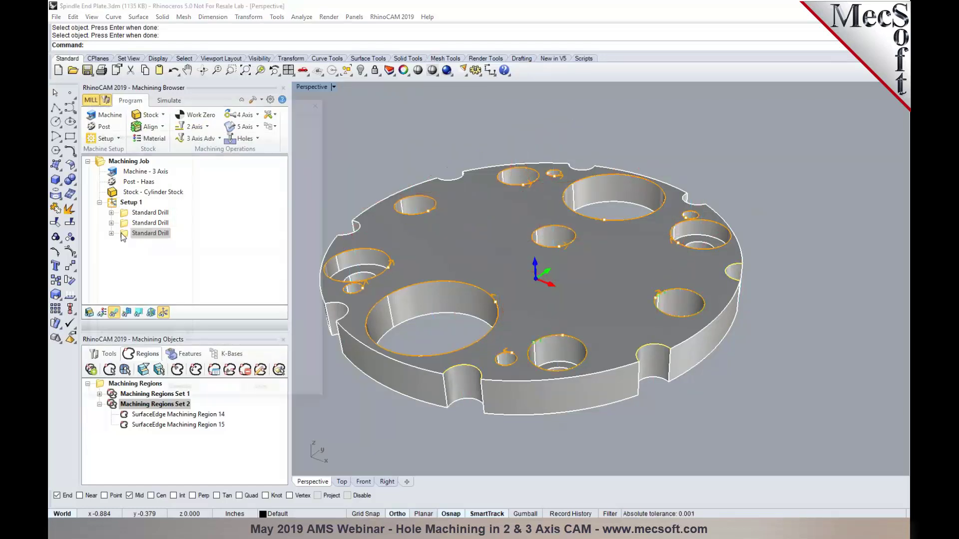
pyautogui.click(116, 363)
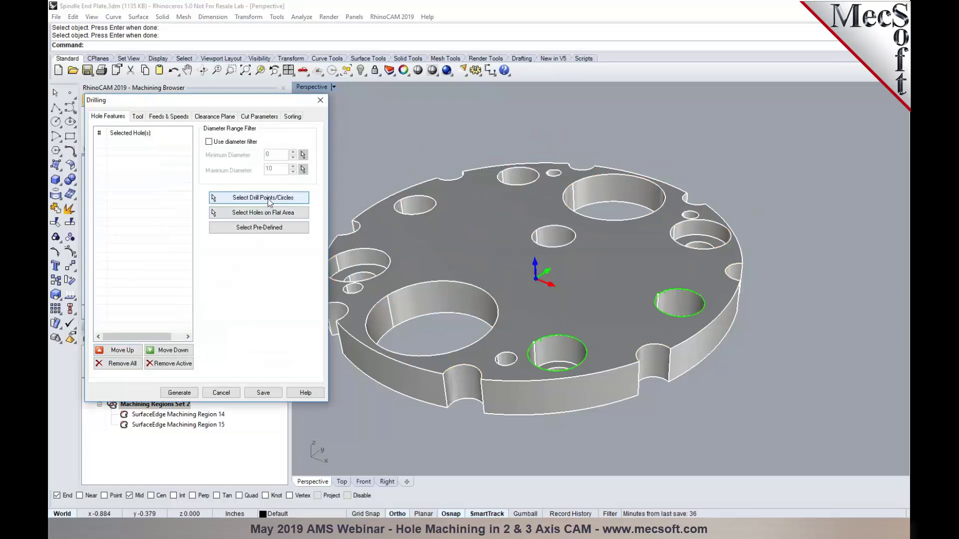
pyautogui.click(261, 198)
pyautogui.click(413, 284)
pyautogui.rightClick(388, 336)
# Step: Set the drill depth to 0.125 with the tool tip added to the depth, and regenerate the Standard Drill operation
pyautogui.click(137, 116)
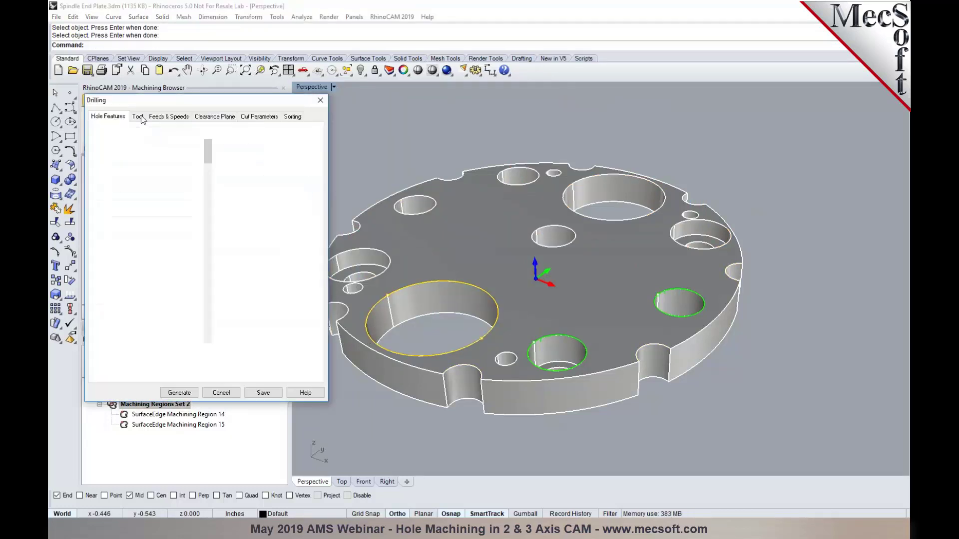
pyautogui.moveTo(209, 156); pyautogui.dragTo(213, 219)
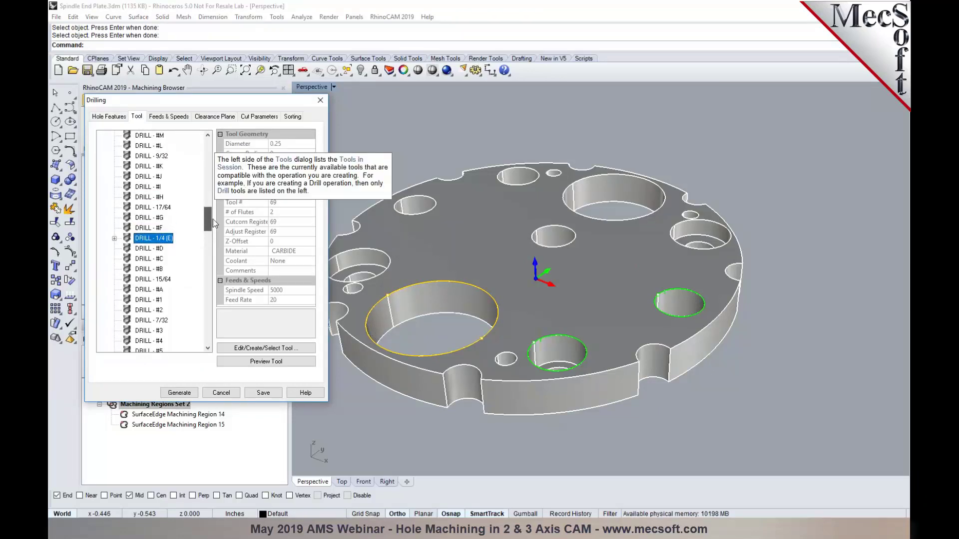
pyautogui.click(259, 116)
pyautogui.moveTo(151, 173); pyautogui.dragTo(157, 174)
pyautogui.write('125')
pyautogui.click(144, 189)
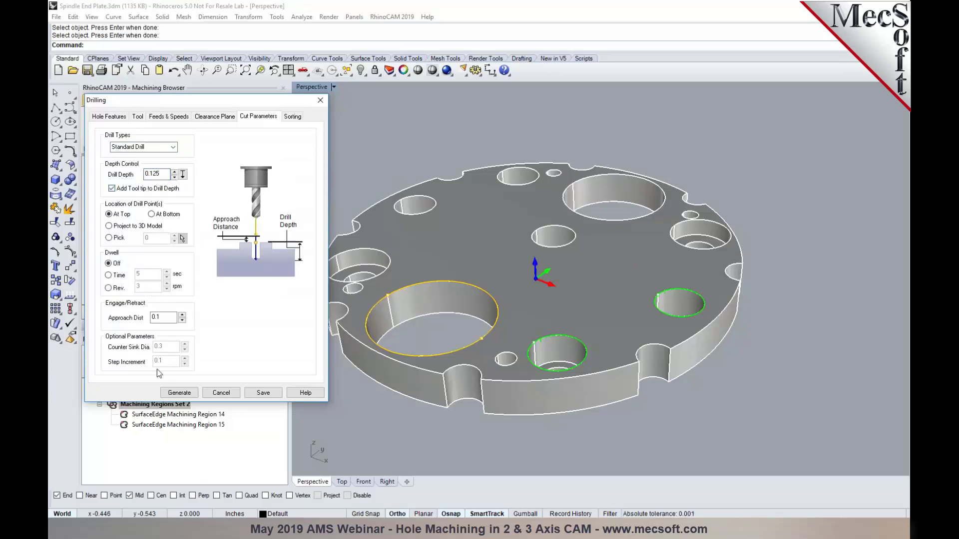
pyautogui.click(177, 392)
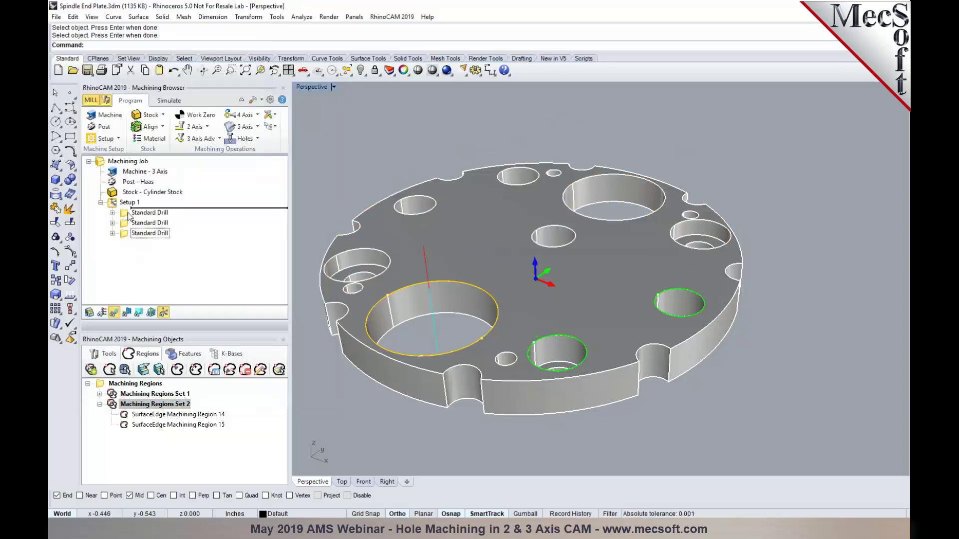
# Step: Make the regenerated Standard Drill the first operation in Setup 1 and play its cutting simulation
pyautogui.click(168, 100)
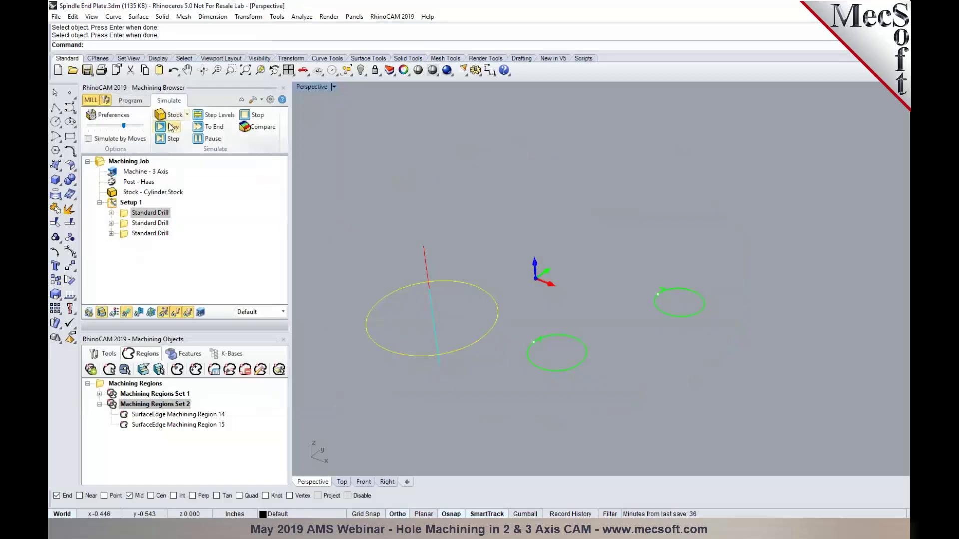
pyautogui.click(169, 128)
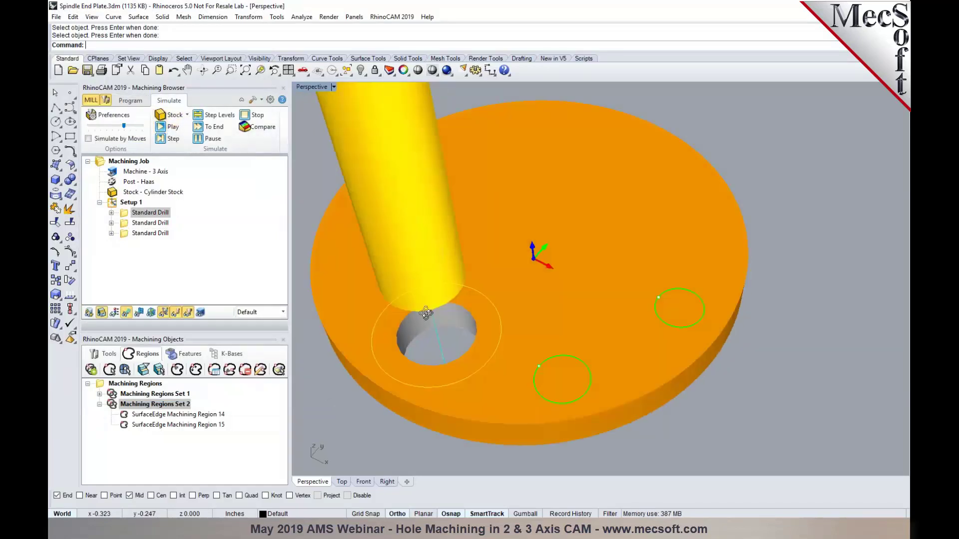
# Step: Create a 2 Axis Hole Profiling operation that uses the circular edge of the large front hole as its machining region
pyautogui.moveTo(419, 302); pyautogui.dragTo(415, 282, button='right')
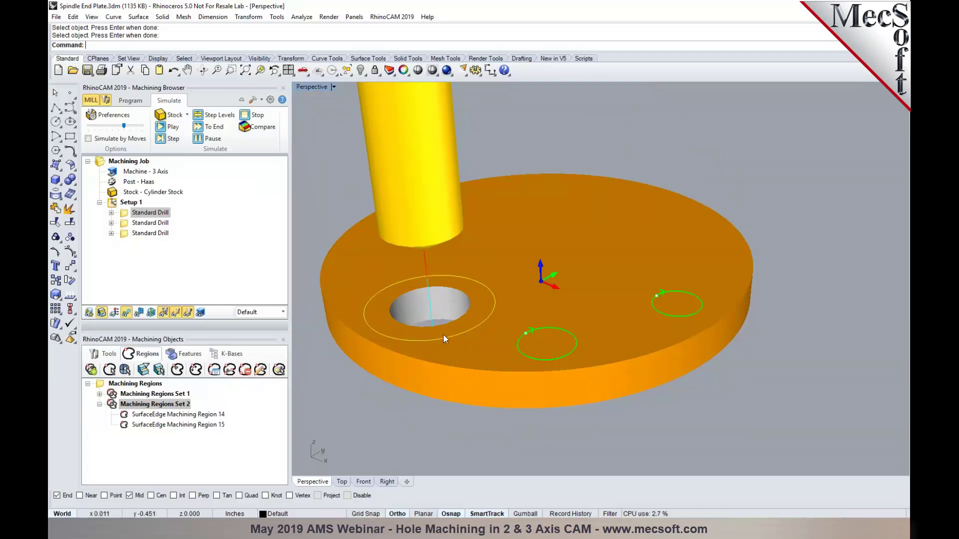
pyautogui.click(134, 101)
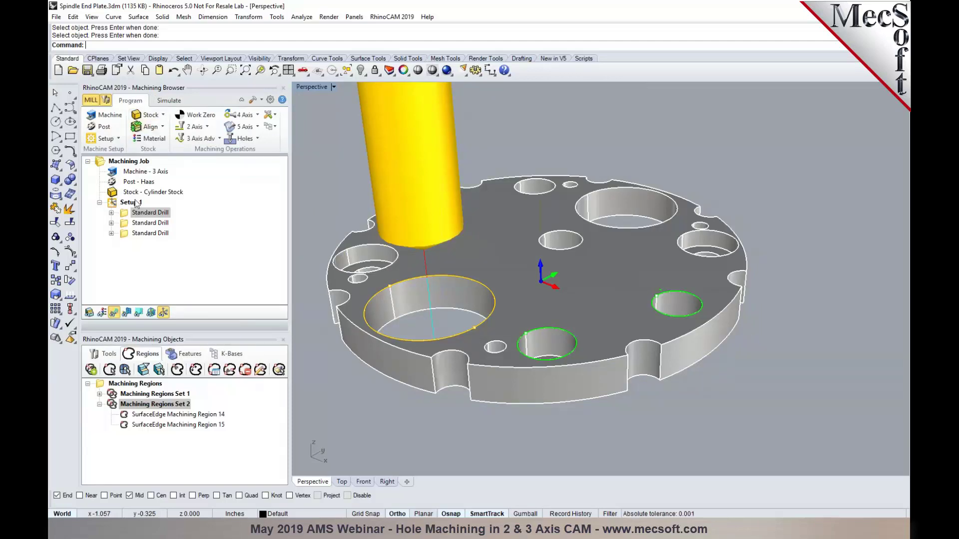
pyautogui.click(208, 127)
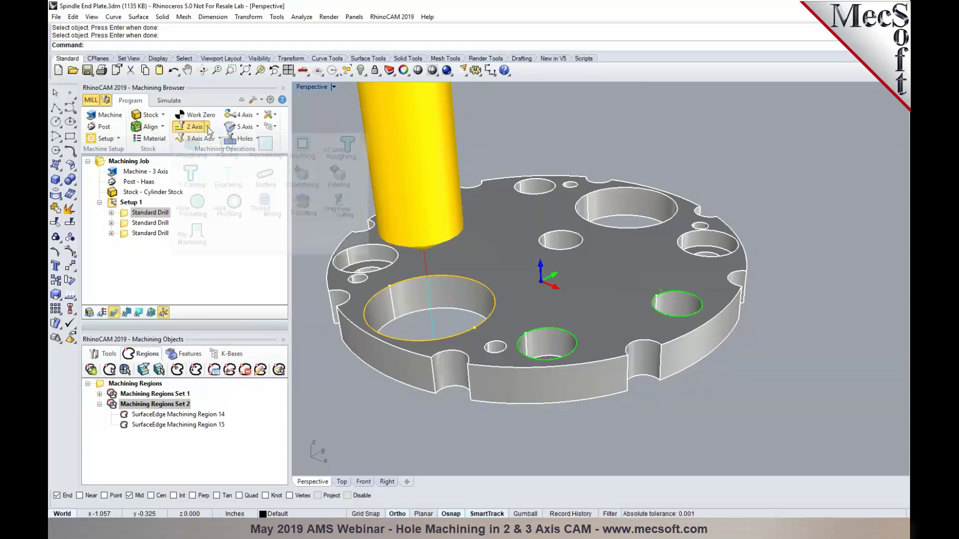
pyautogui.click(231, 216)
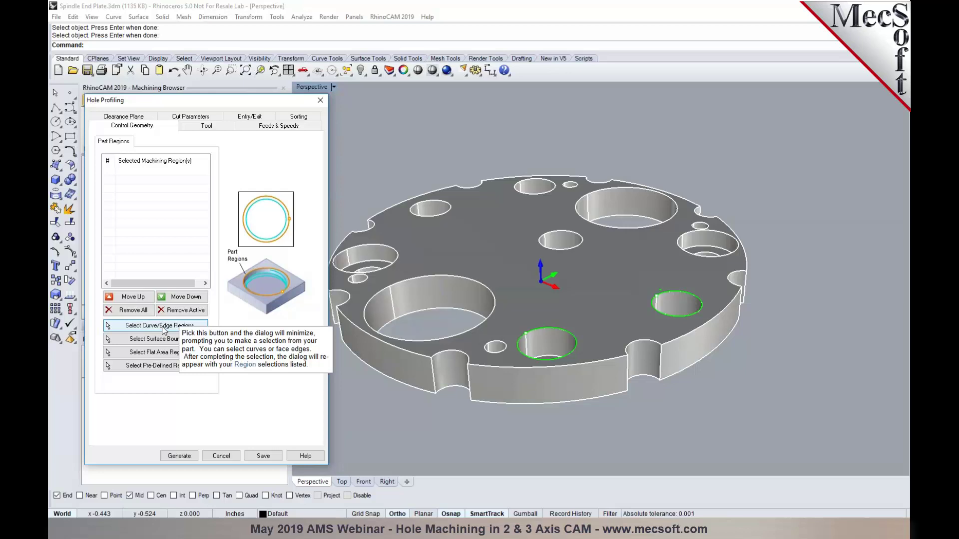
pyautogui.click(163, 326)
pyautogui.click(416, 281)
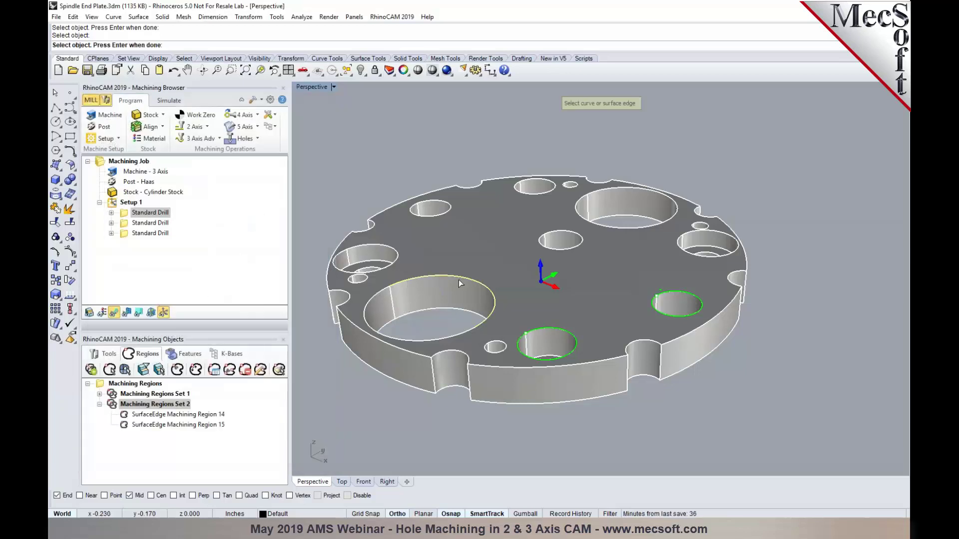
pyautogui.press('Return')
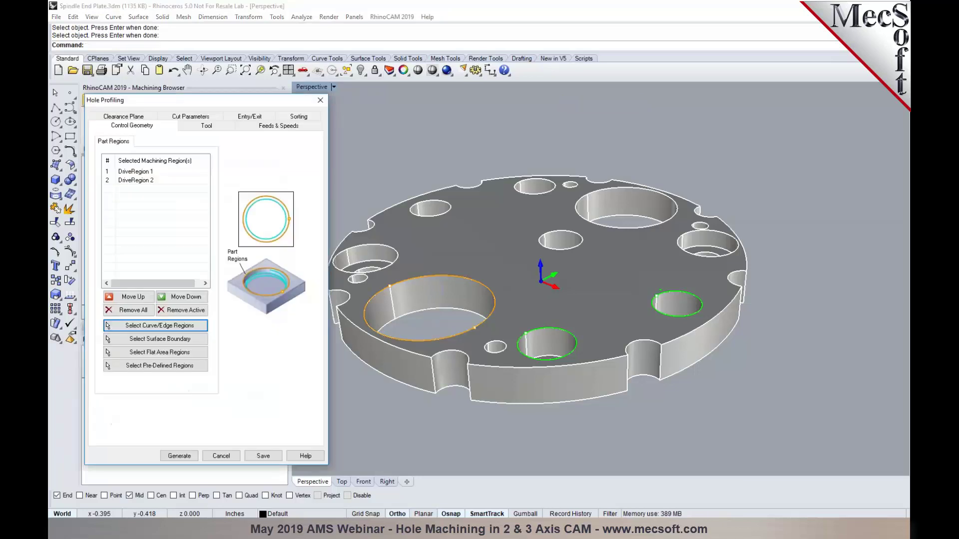
# Step: Assign the FLATMILL-1/4 INCH tool and set the hole depth to 0.125 by picking points on the hole wall
pyautogui.click(207, 126)
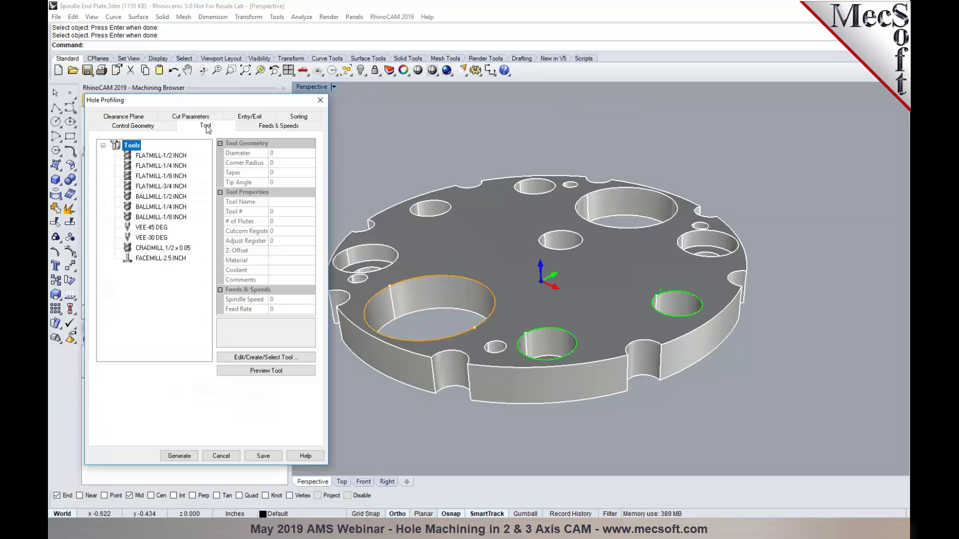
pyautogui.click(169, 164)
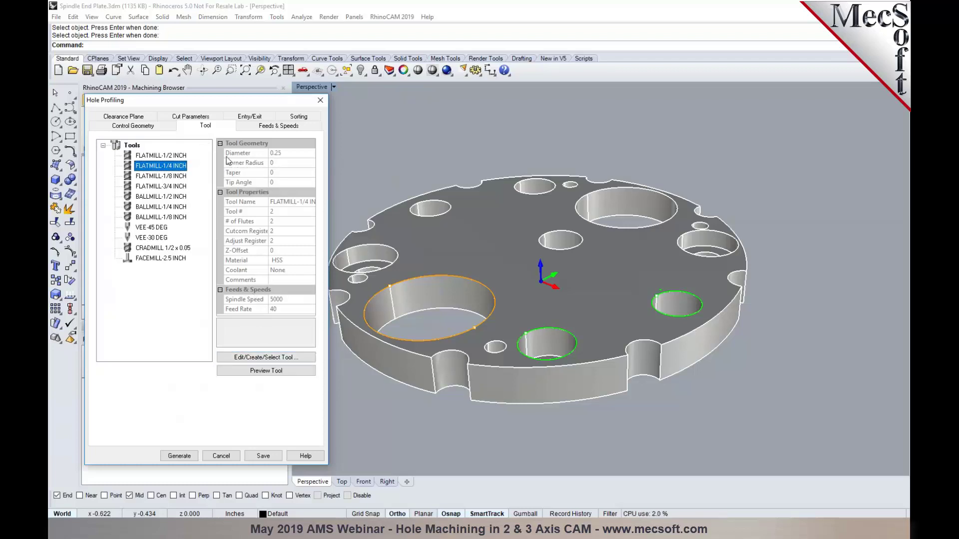
pyautogui.click(189, 122)
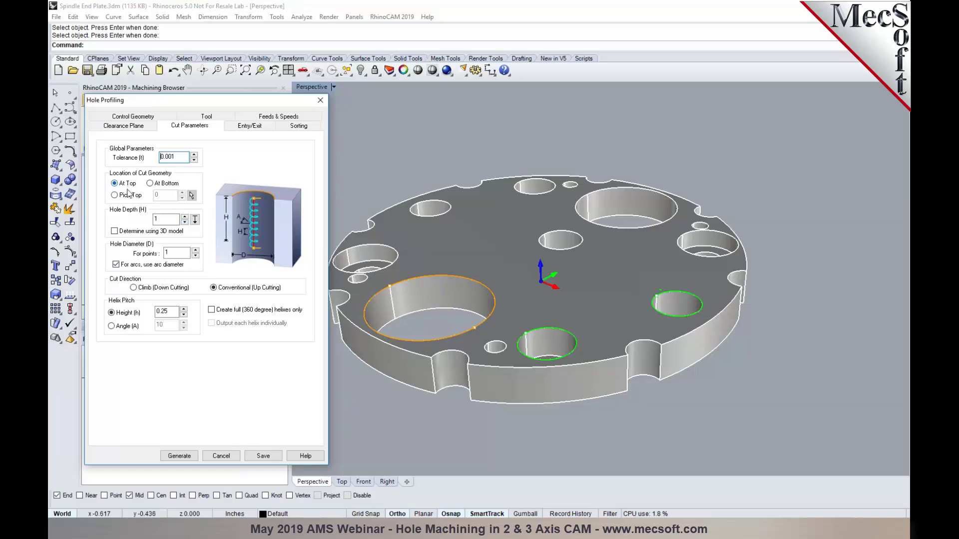
pyautogui.click(195, 220)
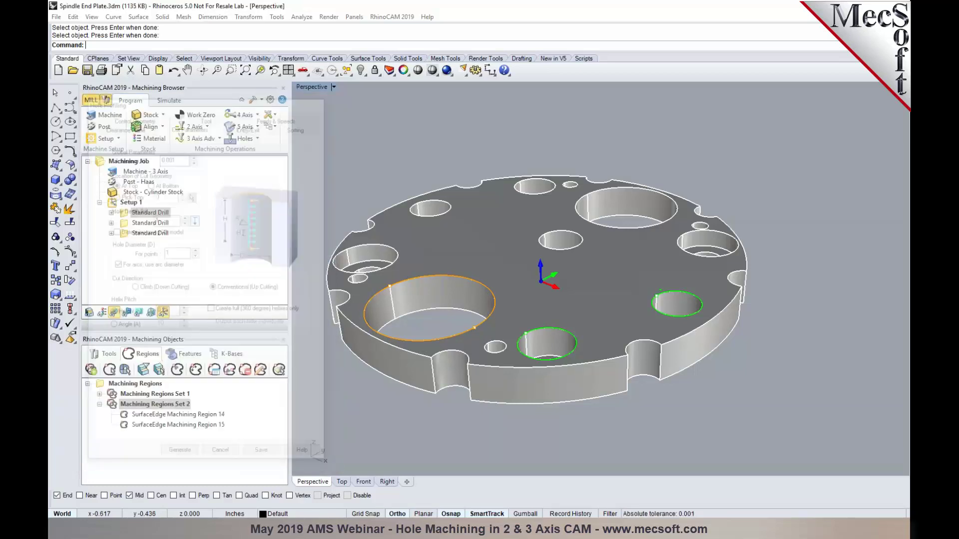
pyautogui.click(395, 320)
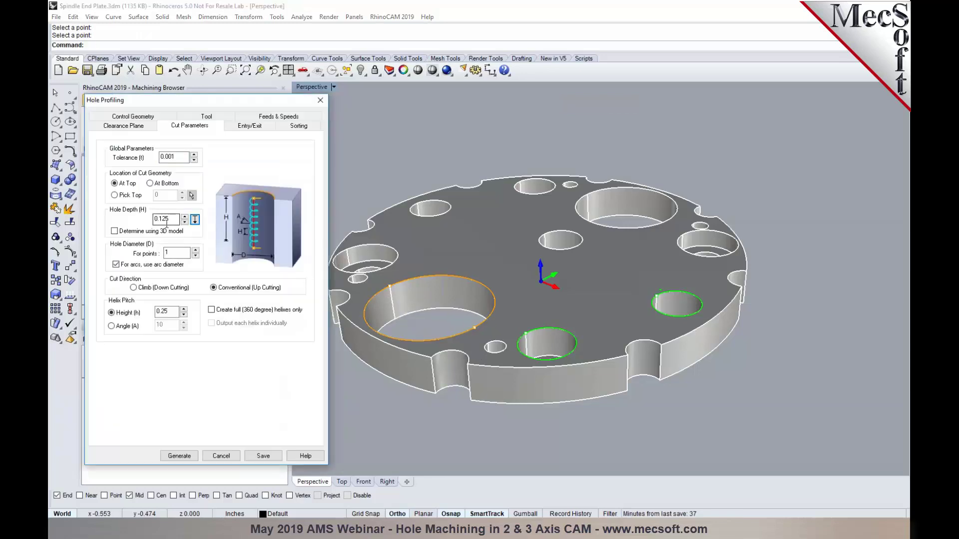
pyautogui.moveTo(129, 240)
pyautogui.moveTo(164, 265)
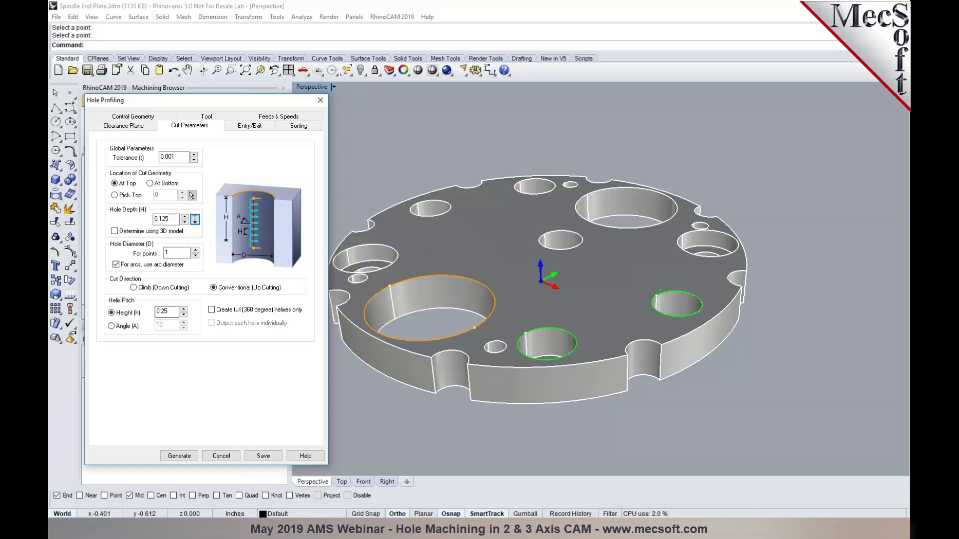
# Step: Disable using the arc diameter for arcs to check the manual hole diameter value, and re-enable it
pyautogui.click(117, 266)
pyautogui.click(172, 253)
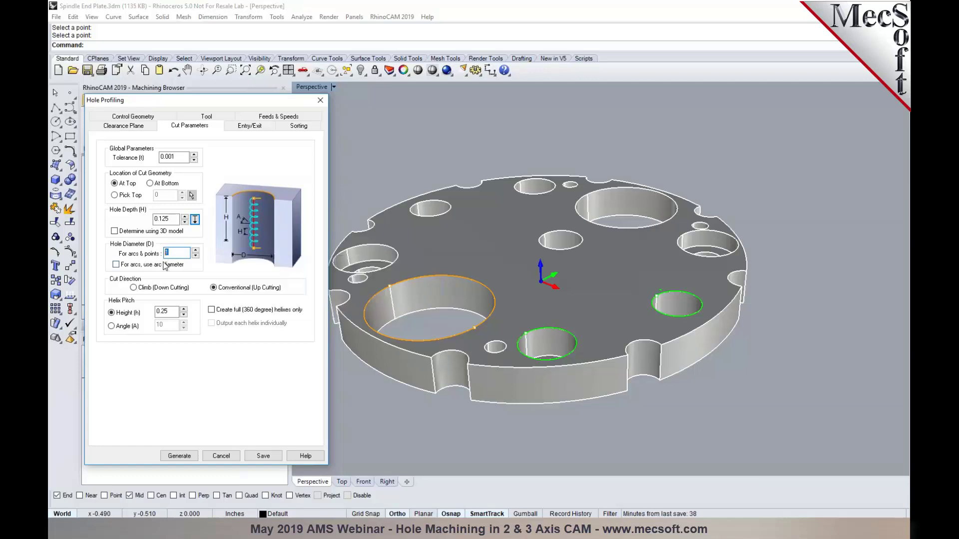
pyautogui.click(149, 266)
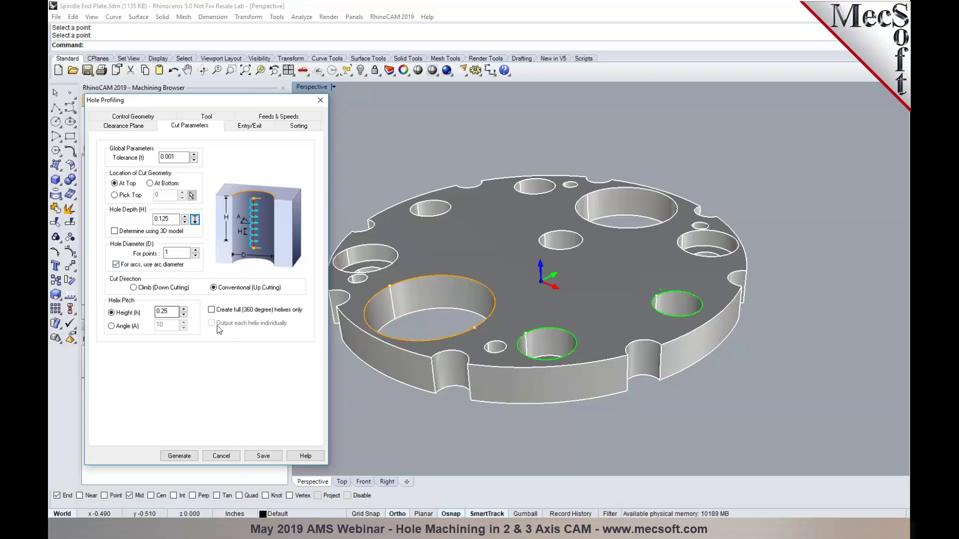
# Step: Set the helix pitch height to 0.025, create full helices only, and output each helix individually
pyautogui.click(163, 317)
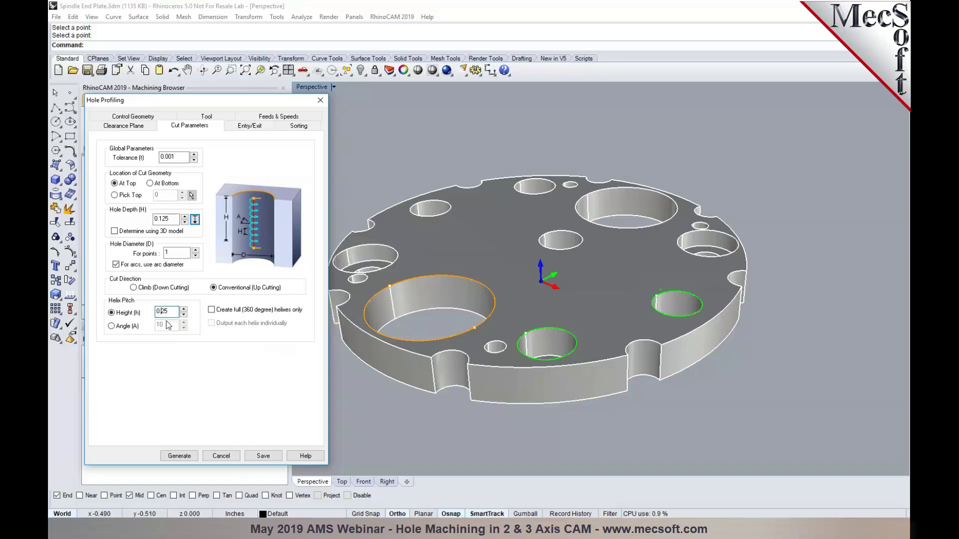
pyautogui.write('0')
pyautogui.click(212, 310)
pyautogui.click(212, 323)
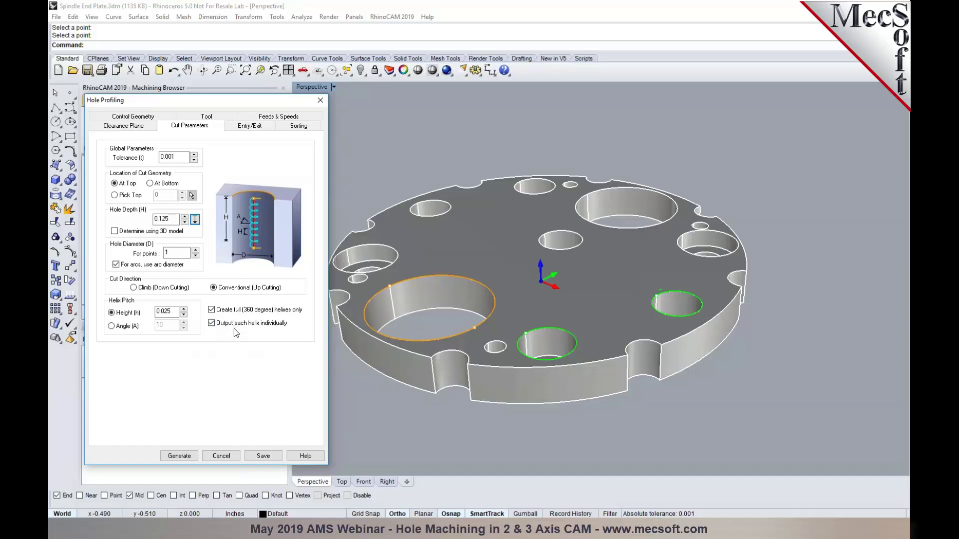
# Step: Set the entry and exit motions to None, check the sorting options, and generate the Hole Profiling toolpath
pyautogui.click(249, 128)
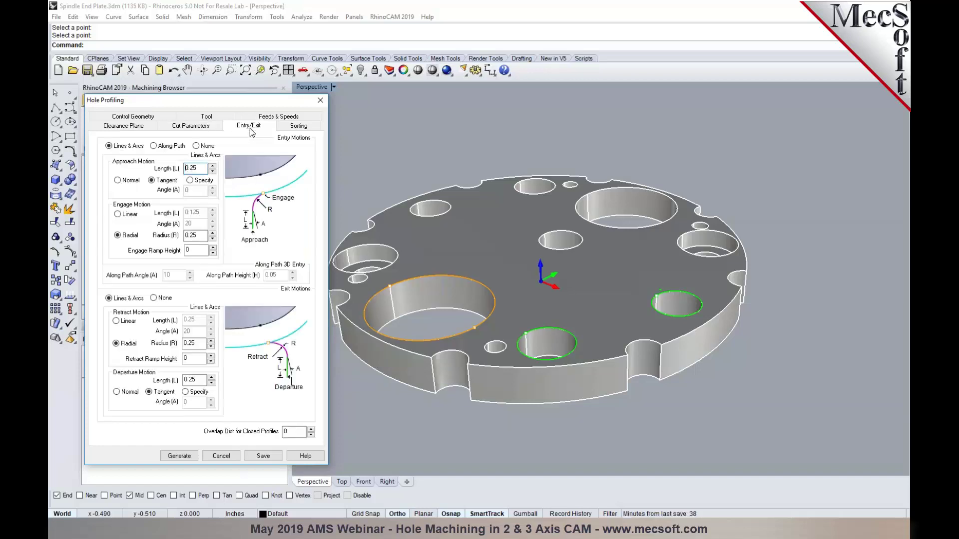
pyautogui.click(196, 146)
pyautogui.click(166, 299)
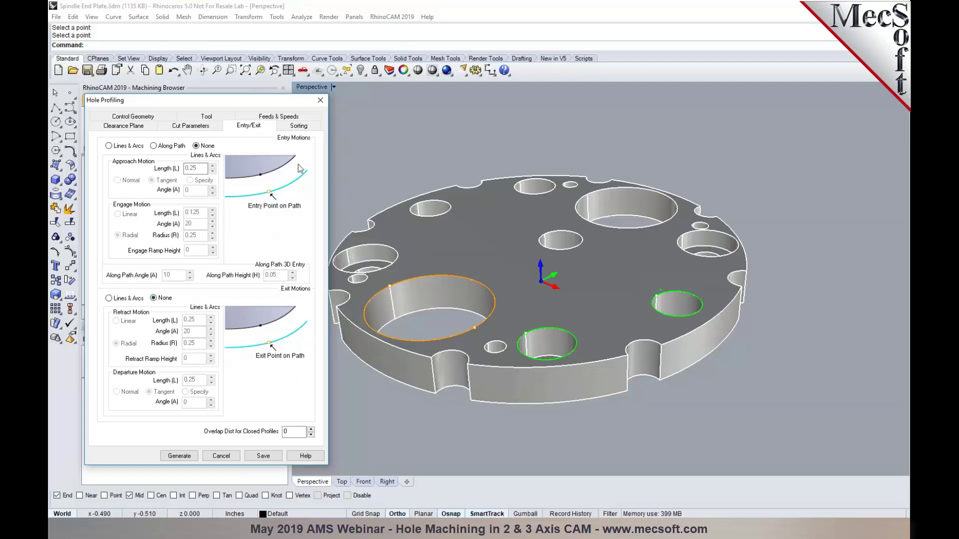
pyautogui.click(302, 128)
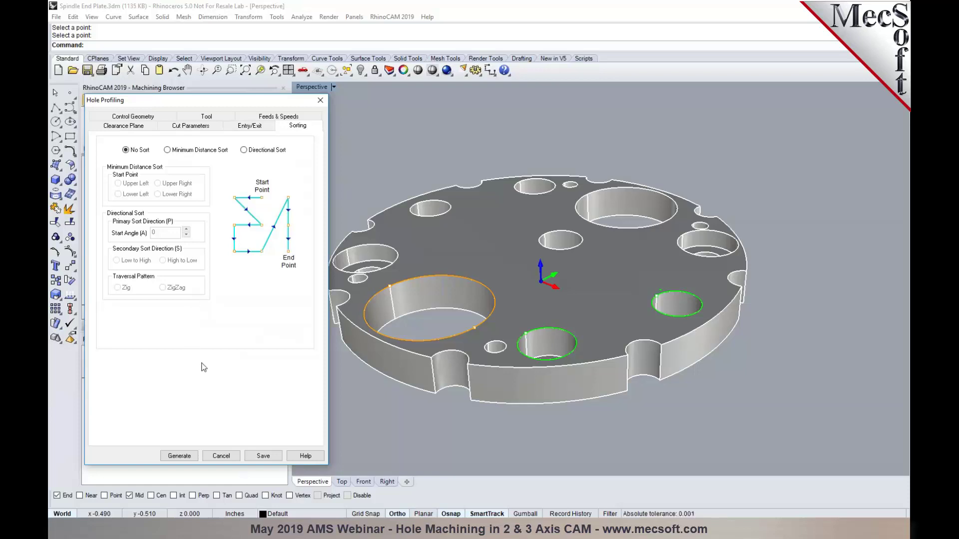
pyautogui.click(179, 456)
# Step: Lower the simulation speed and play the Hole Profiling cutting simulation on the stock
pyautogui.moveTo(496, 360)
pyautogui.mouseDown(button='right')
pyautogui.moveTo(491, 398)
pyautogui.moveTo(489, 375)
pyautogui.mouseUp(button='right')
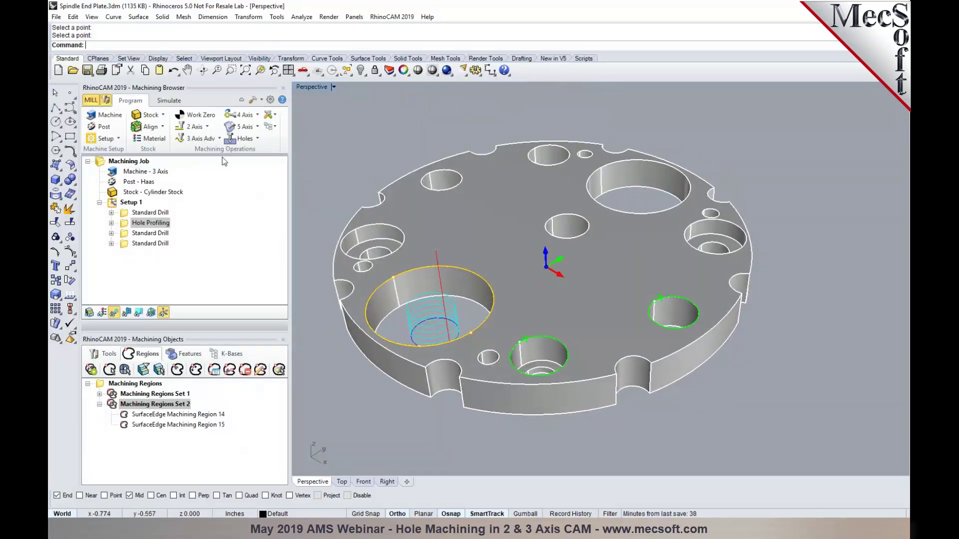
pyautogui.click(169, 101)
pyautogui.moveTo(124, 131); pyautogui.dragTo(102, 130)
pyautogui.click(169, 128)
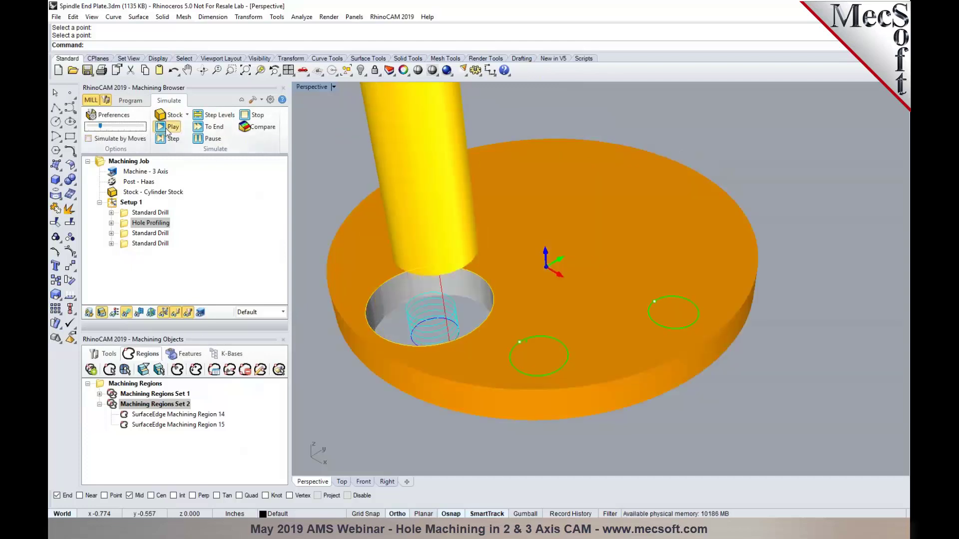
pyautogui.moveTo(440, 297); pyautogui.dragTo(400, 253, button='right')
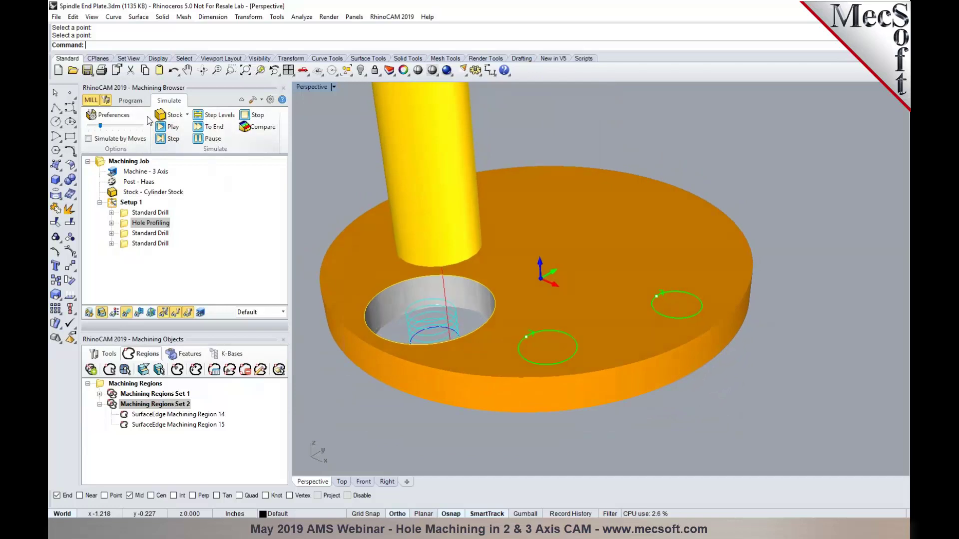
# Step: Create a 2 Axis Hole Pocketing operation that uses the circular edge of the large rear hole as its machining region
pyautogui.click(138, 101)
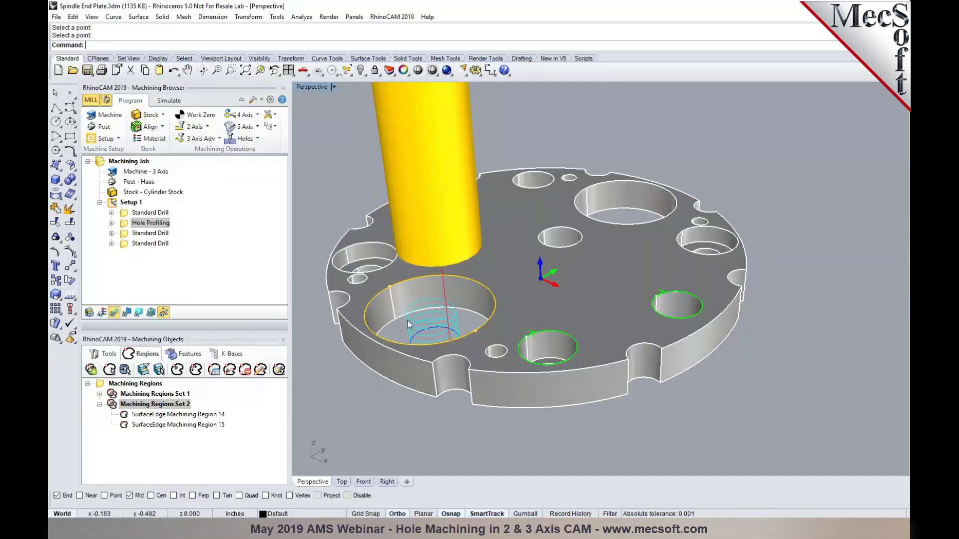
pyautogui.scroll(-4, 620, 203)
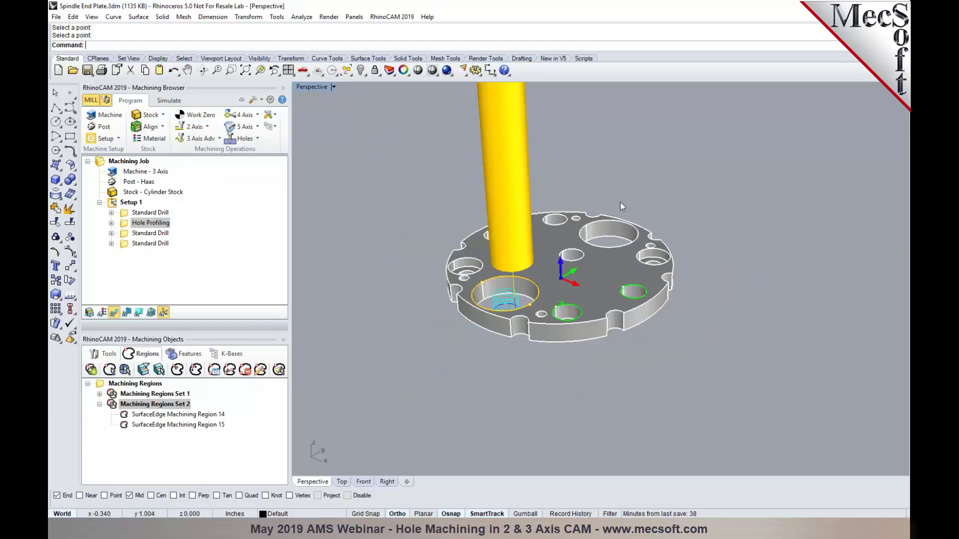
pyautogui.scroll(6, 627, 275)
pyautogui.scroll(-4, 622, 278)
pyautogui.scroll(5, 668, 295)
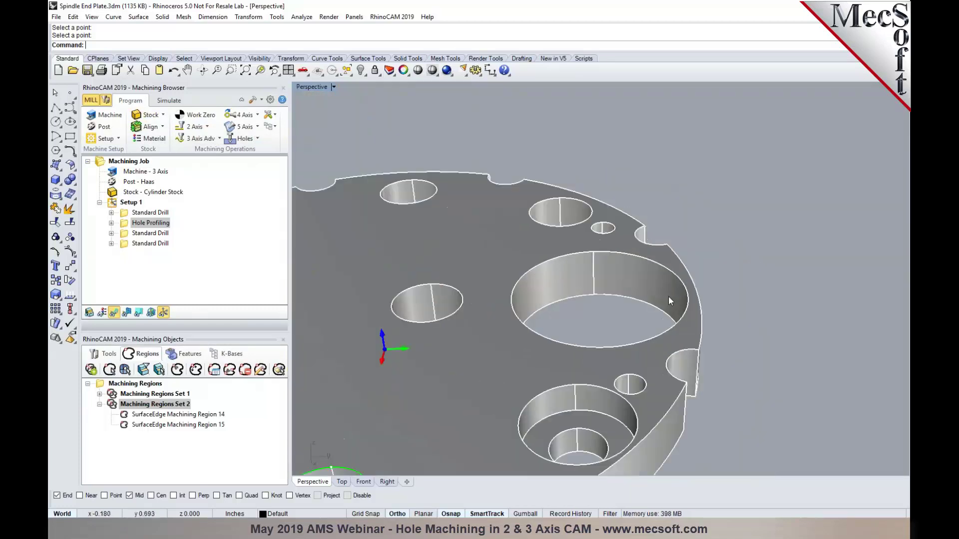
pyautogui.scroll(-3, 669, 295)
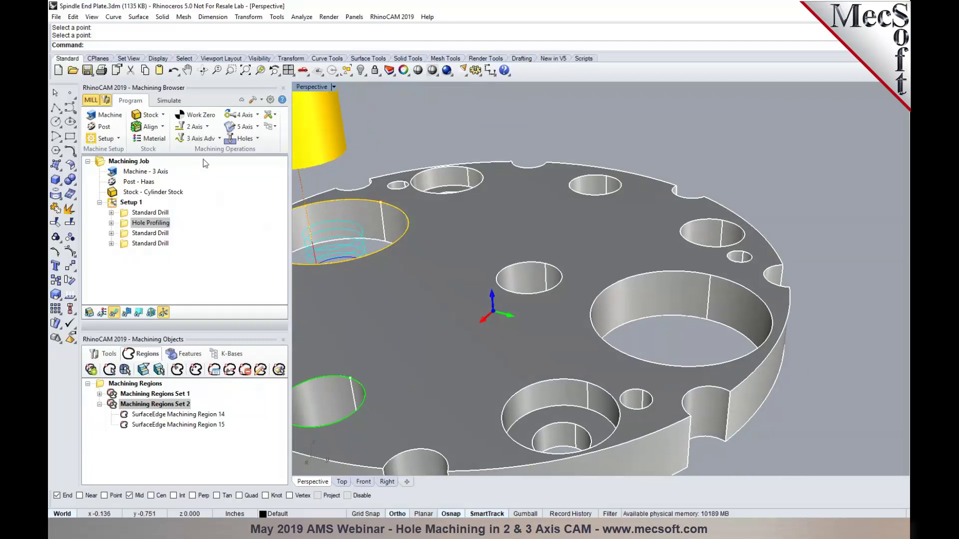
pyautogui.click(203, 126)
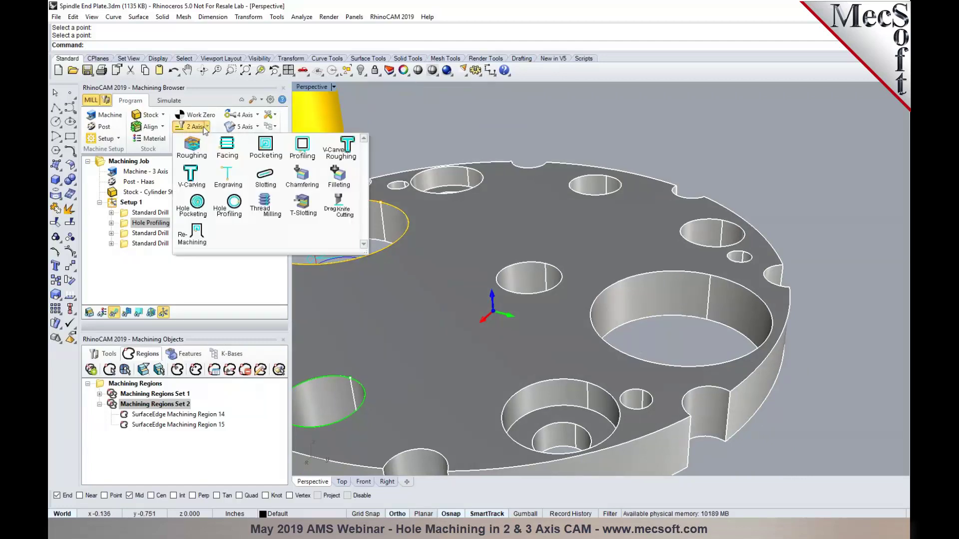
pyautogui.click(195, 206)
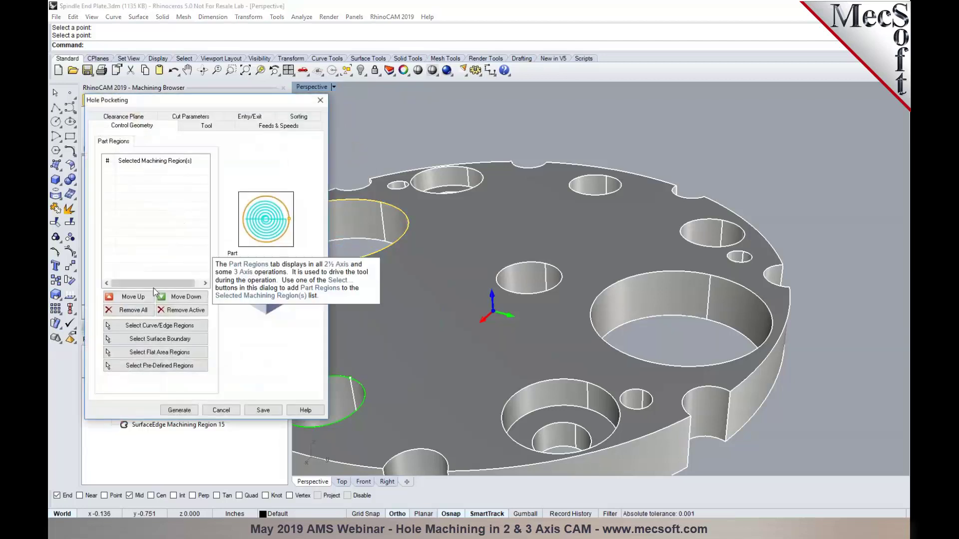
pyautogui.click(163, 328)
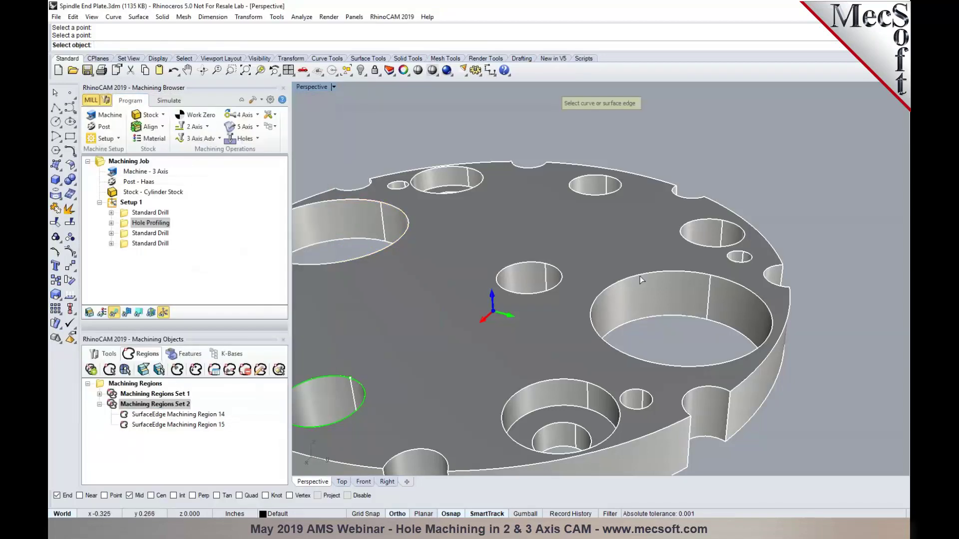
pyautogui.click(721, 283)
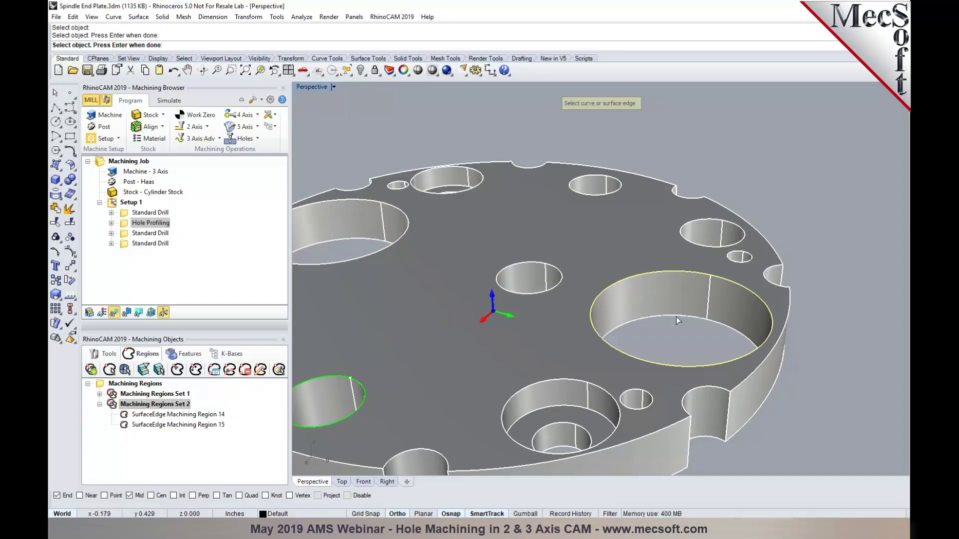
pyautogui.press('Return')
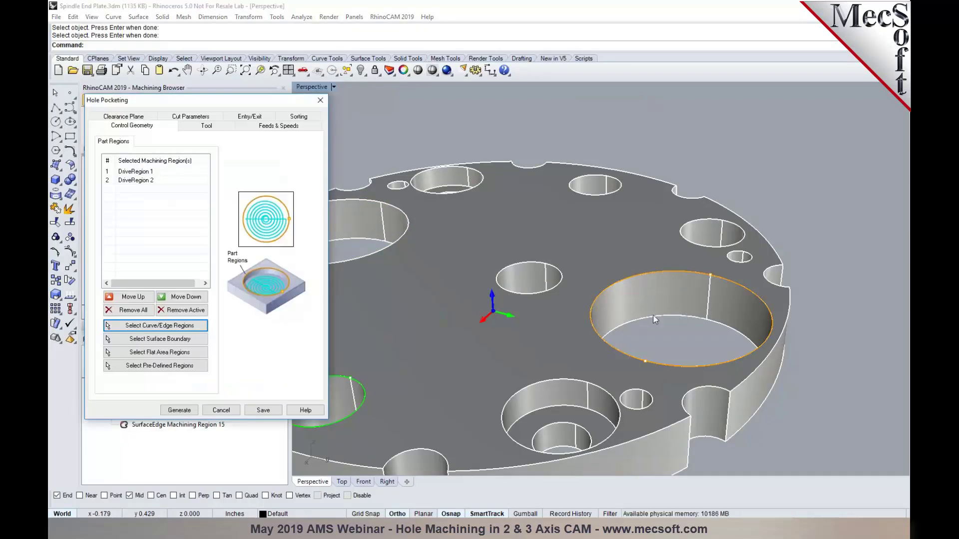
# Step: Assign the FLATMILL-1/8 INCH tool to the Hole Pocketing operation and check its feeds and speeds
pyautogui.click(190, 128)
pyautogui.click(175, 178)
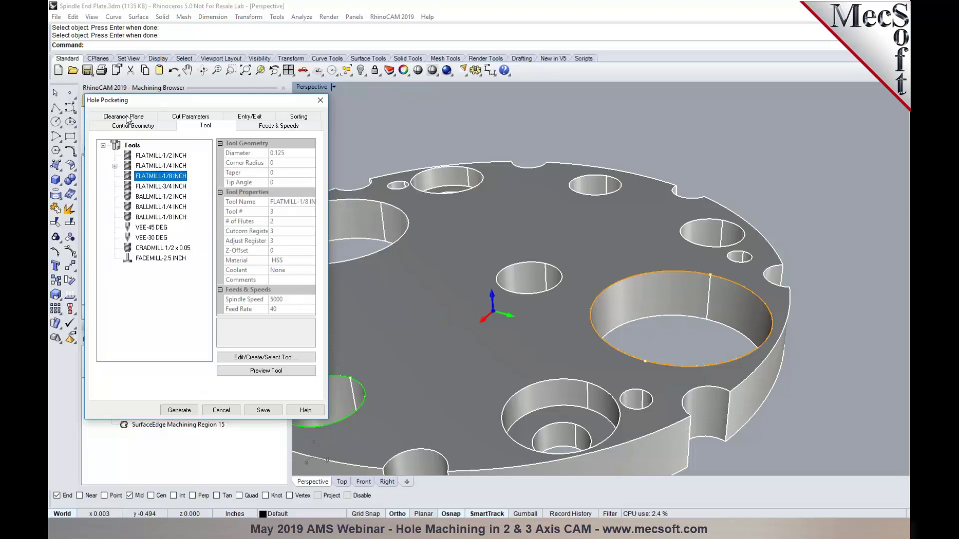
pyautogui.click(270, 126)
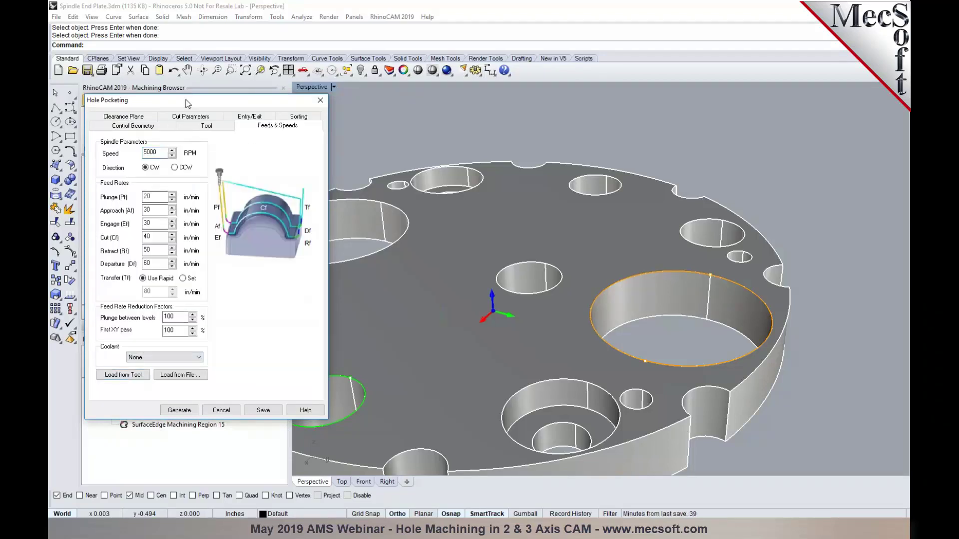
# Step: Set the Hole Pocketing depth to 0.125 by picking the upper and lower ends of the large hole's wall edge
pyautogui.click(189, 117)
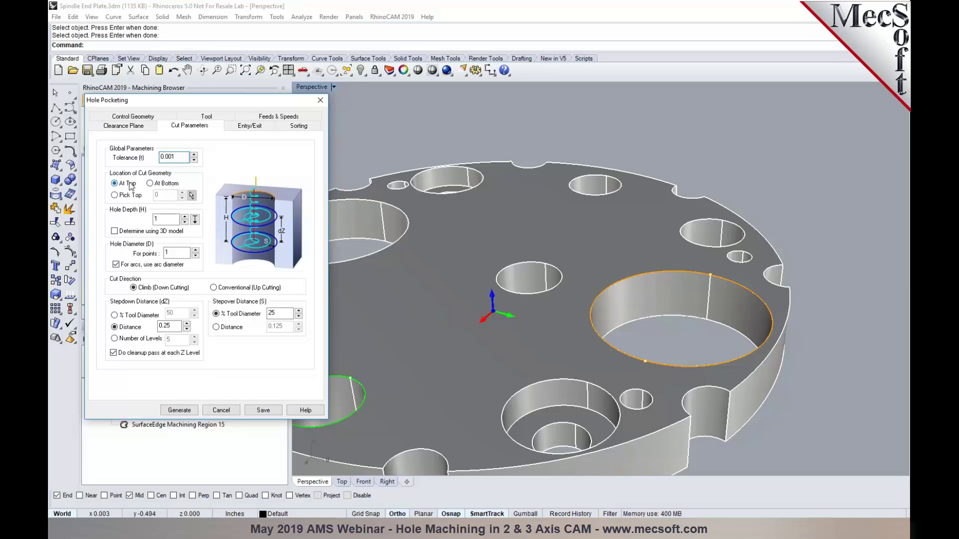
pyautogui.moveTo(131, 186)
pyautogui.click(195, 219)
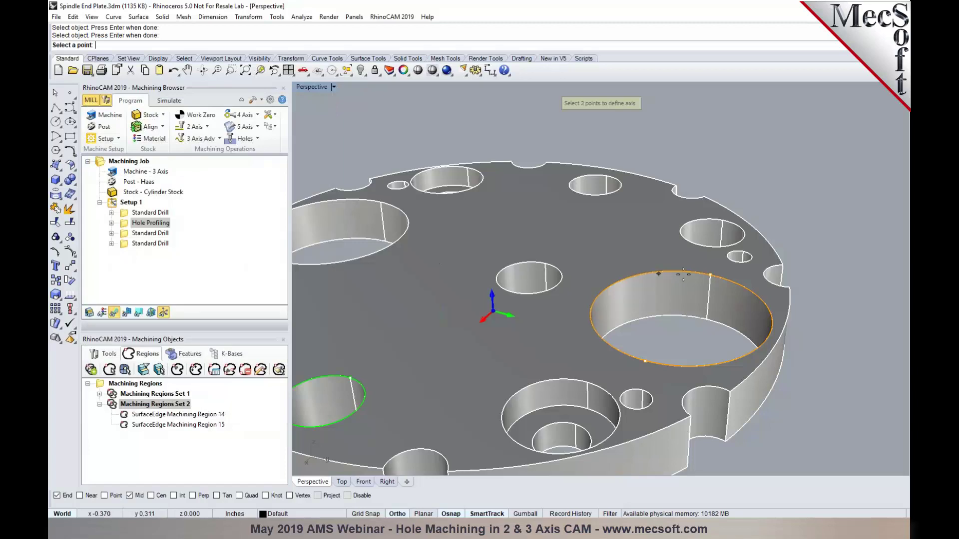
pyautogui.click(707, 324)
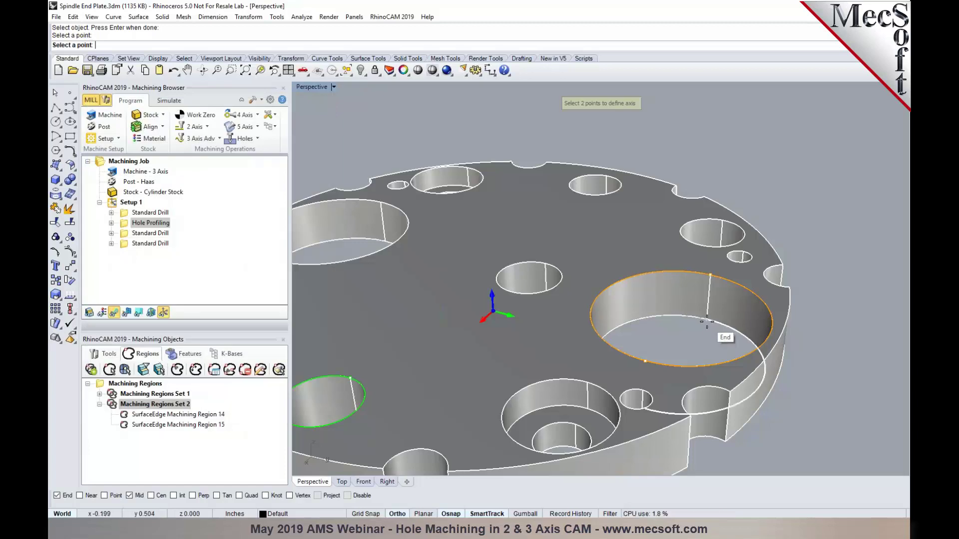
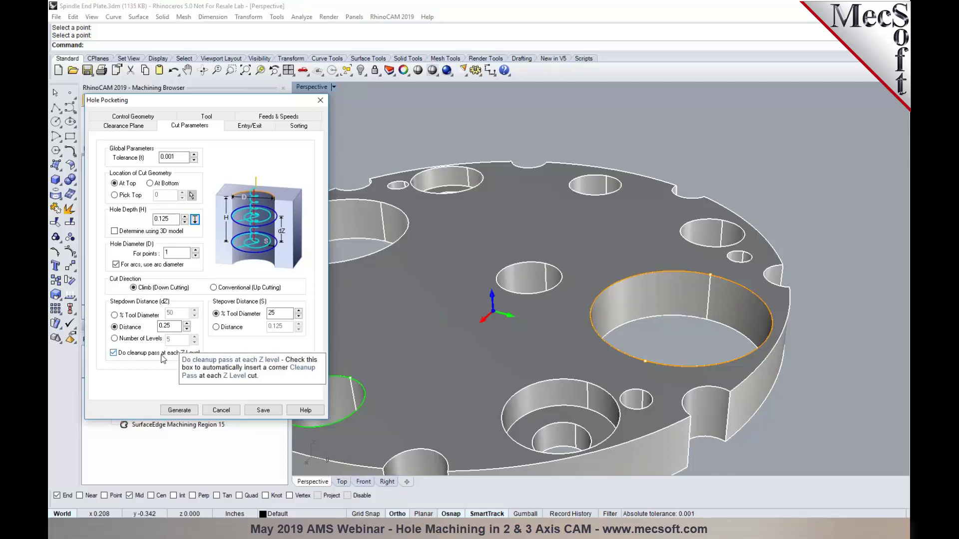
# Step: Define the Hole Pocketing stepdown as 2 levels and set the stepover to 20% of the tool diameter
pyautogui.click(114, 339)
pyautogui.write('3')
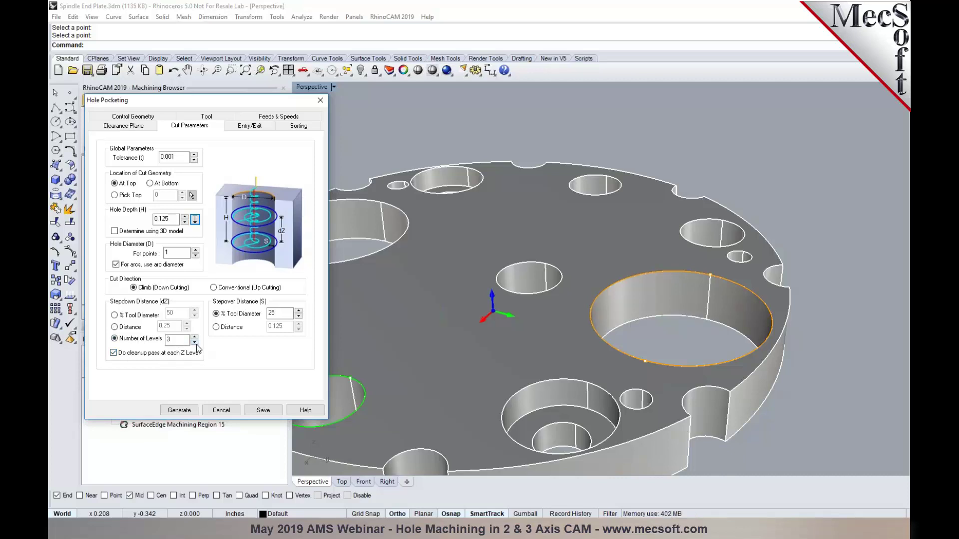
pyautogui.click(194, 343)
pyautogui.doubleClick(278, 317)
pyautogui.write('20')
# Step: Set the helical engage diameter and pitch height to 0.05, with full 360-degree helixes only and each helix output individually
pyautogui.click(245, 127)
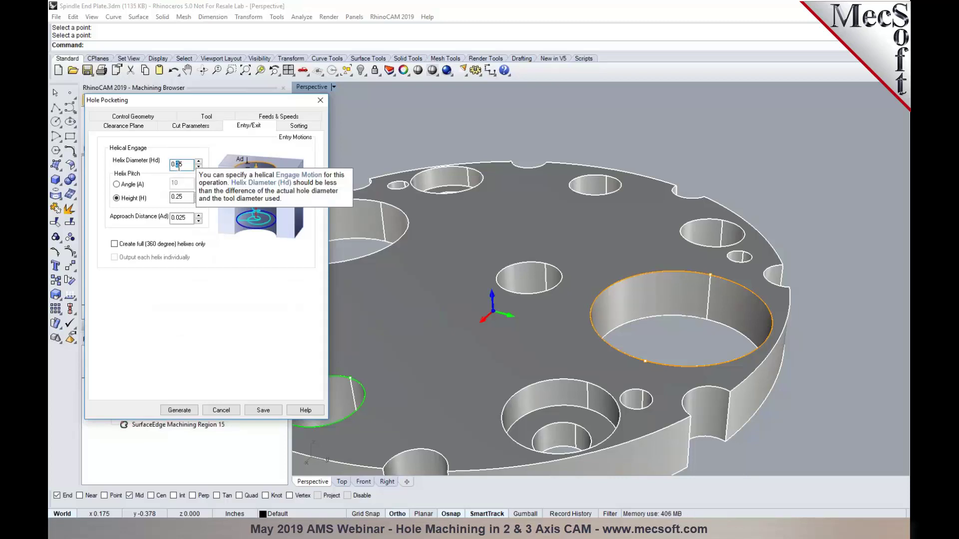
pyautogui.write('0')
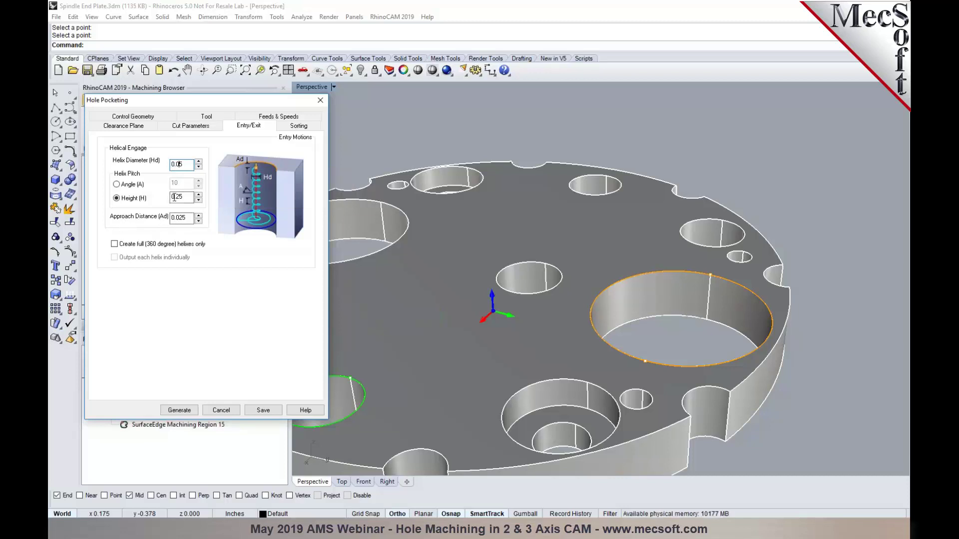
pyautogui.moveTo(175, 197); pyautogui.dragTo(178, 199)
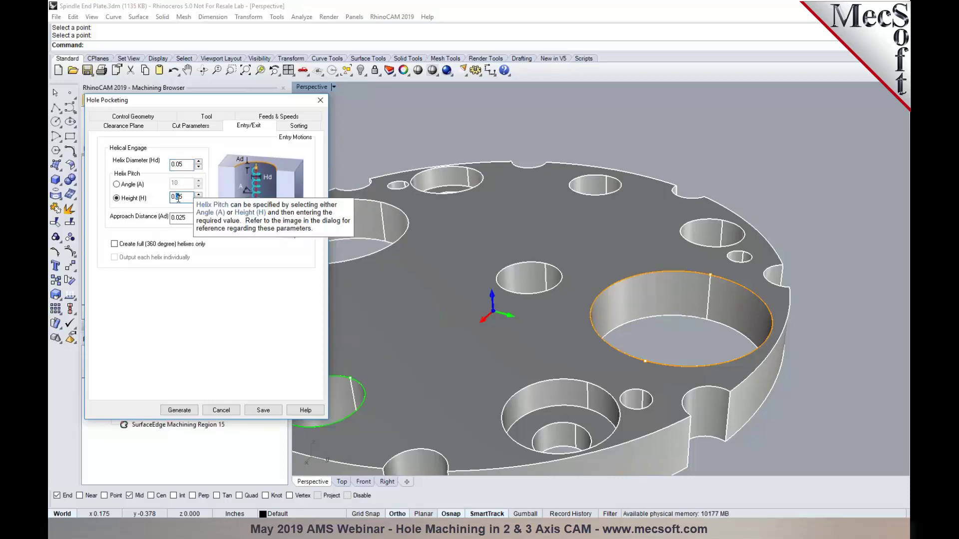
pyautogui.write('0')
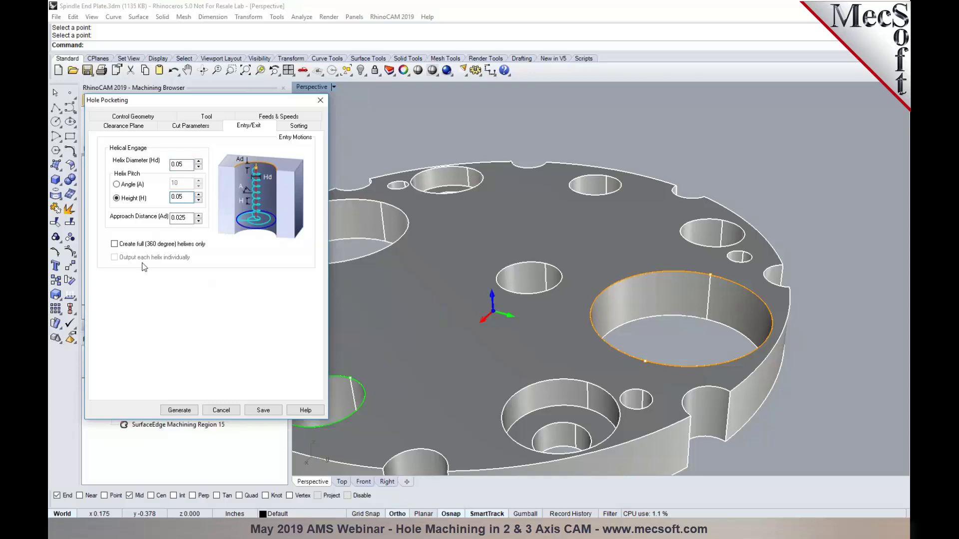
pyautogui.click(114, 244)
pyautogui.click(115, 257)
# Step: Generate the Hole Pocketing toolpath and examine its cutting levels inside the large rear hole
pyautogui.click(188, 410)
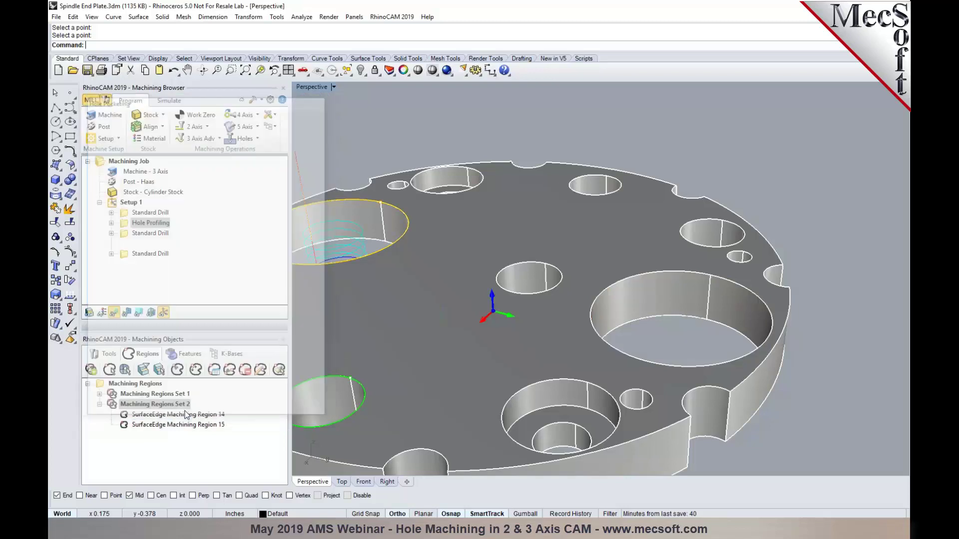
pyautogui.scroll(3, 708, 370)
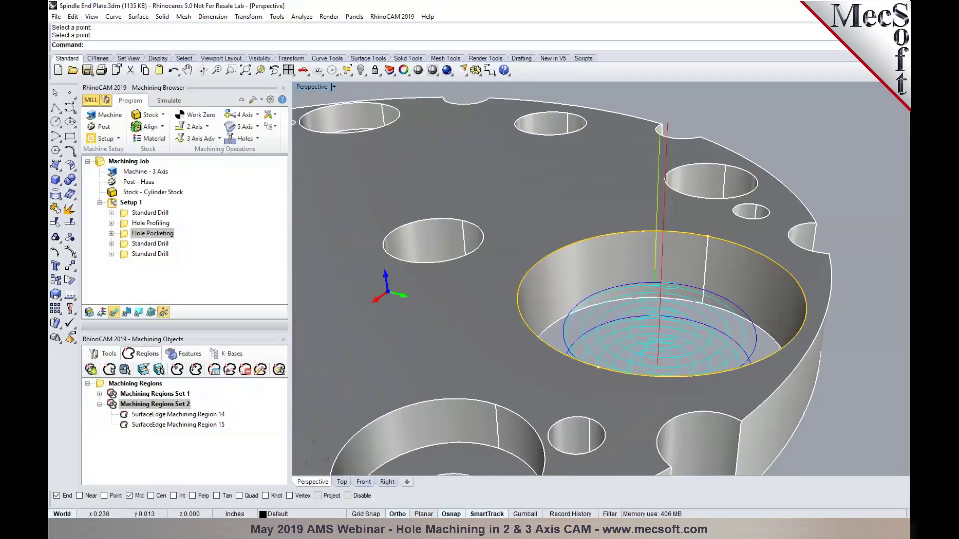
pyautogui.moveTo(620, 319)
pyautogui.mouseDown(button='right')
pyautogui.moveTo(630, 350)
pyautogui.moveTo(632, 330)
pyautogui.mouseUp(button='right')
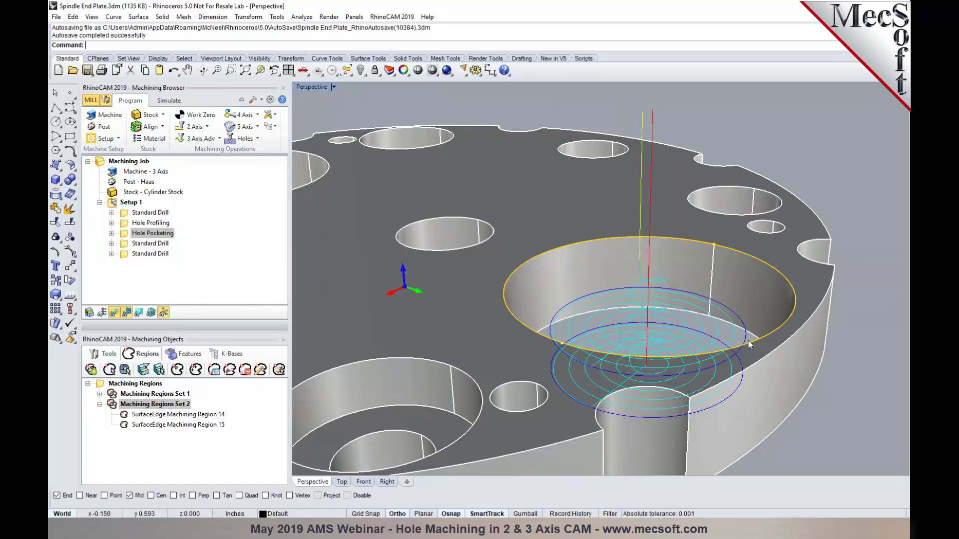
pyautogui.scroll(-2, 671, 289)
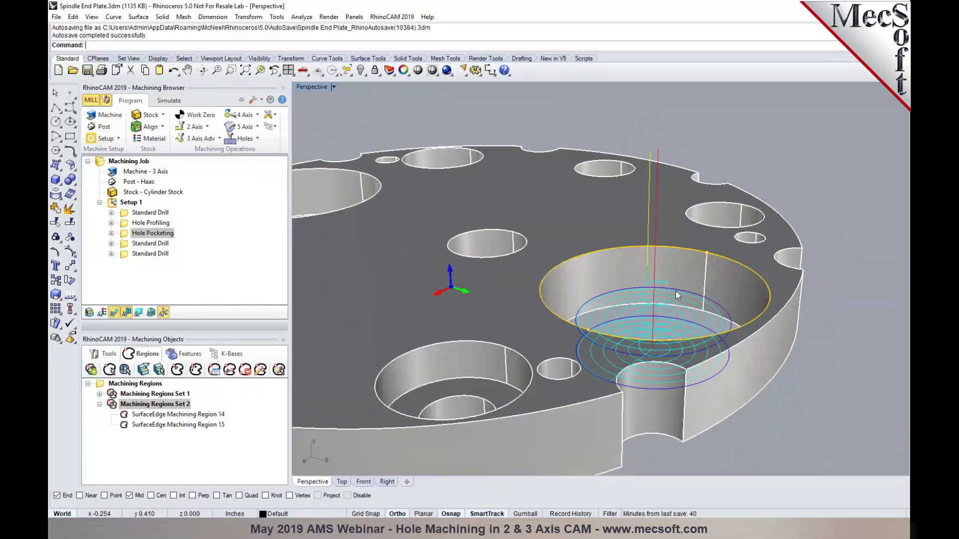
# Step: Simulate the Hole Pocketing cut on the stock, replay it at the slowest speed, and inspect the machined hole
pyautogui.click(174, 102)
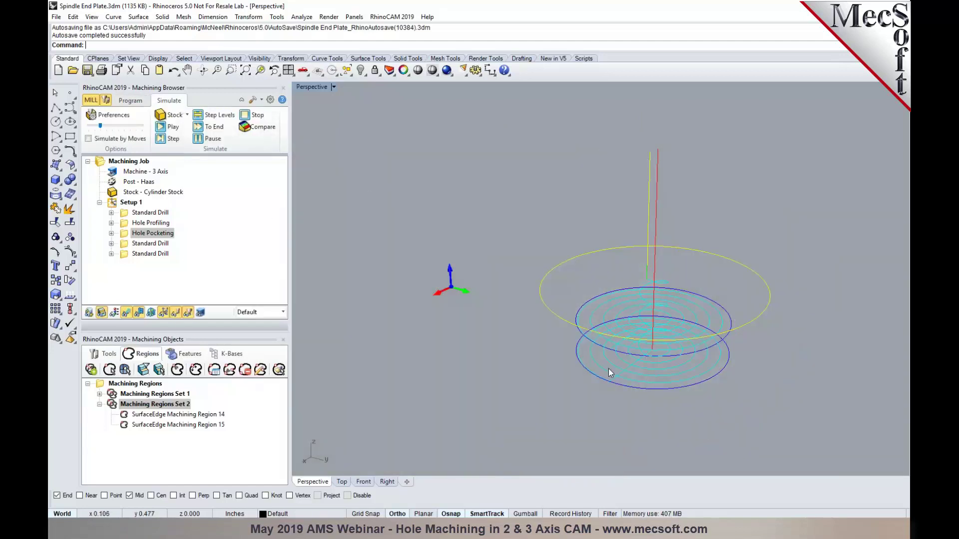
pyautogui.click(165, 128)
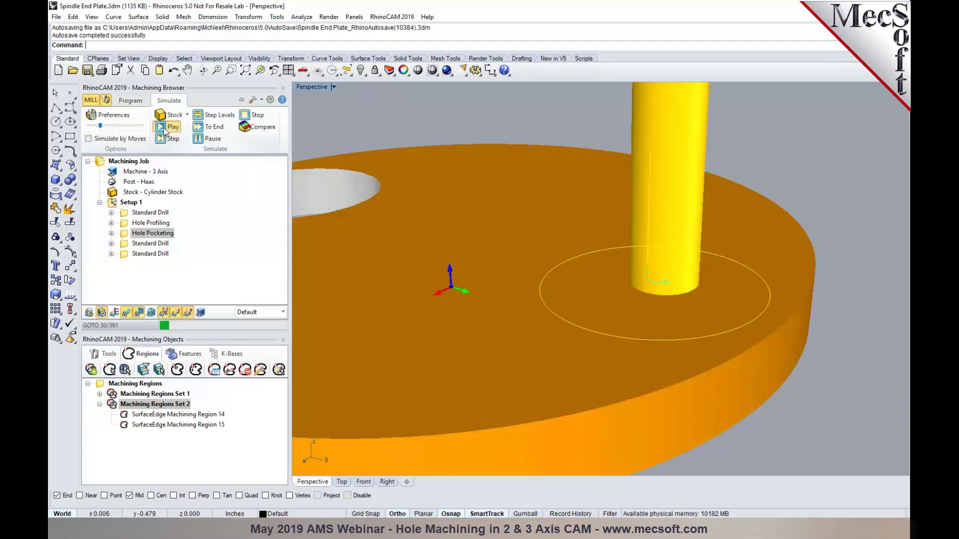
pyautogui.moveTo(100, 126); pyautogui.dragTo(87, 126)
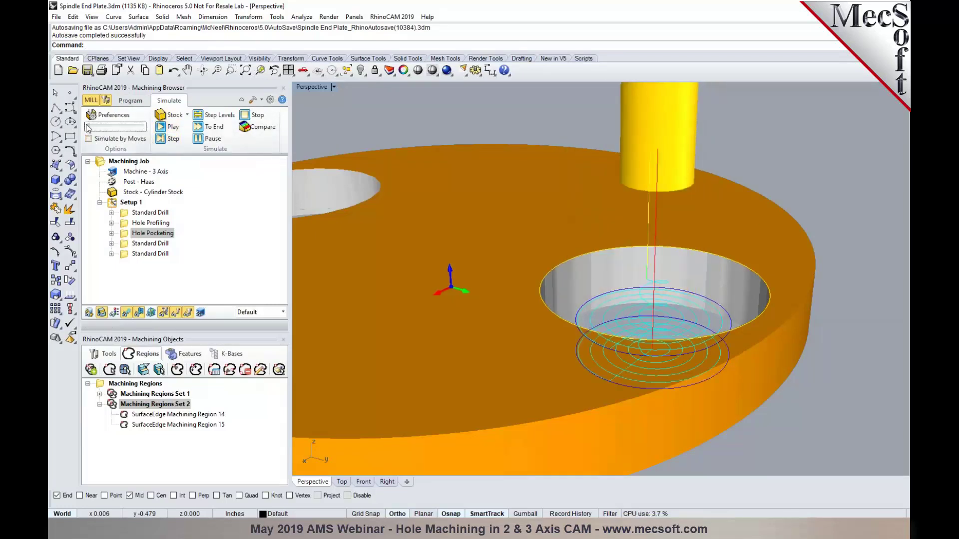
pyautogui.click(159, 130)
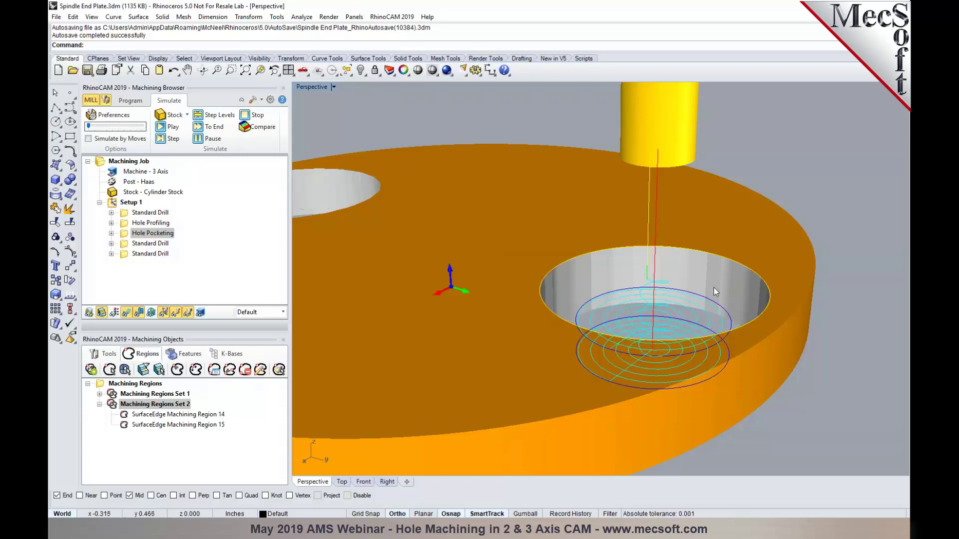
pyautogui.scroll(-4, 715, 288)
pyautogui.moveTo(636, 294); pyautogui.dragTo(590, 291, button='right')
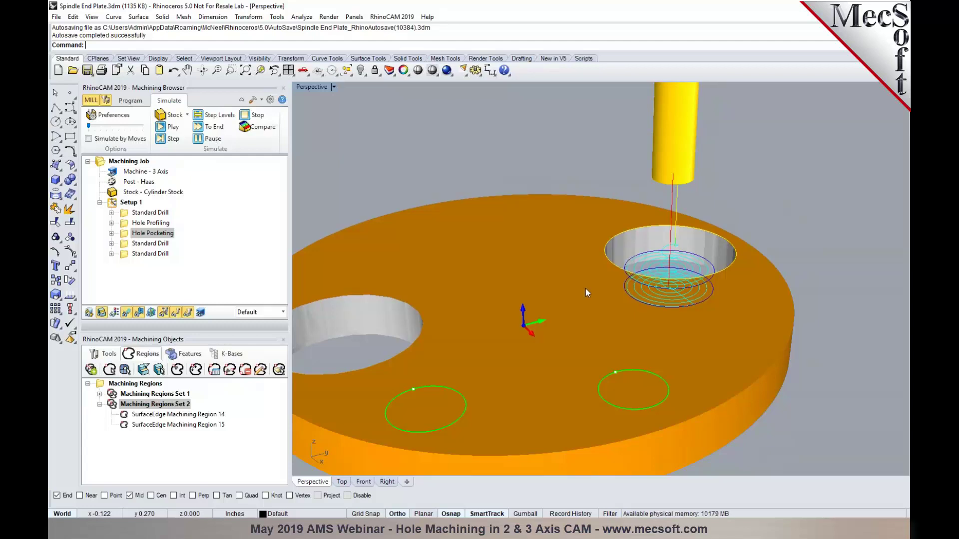
# Step: Return to programming mode and review the available hole-making operation types, such as drill, tap, bore and reverse bore
pyautogui.click(131, 101)
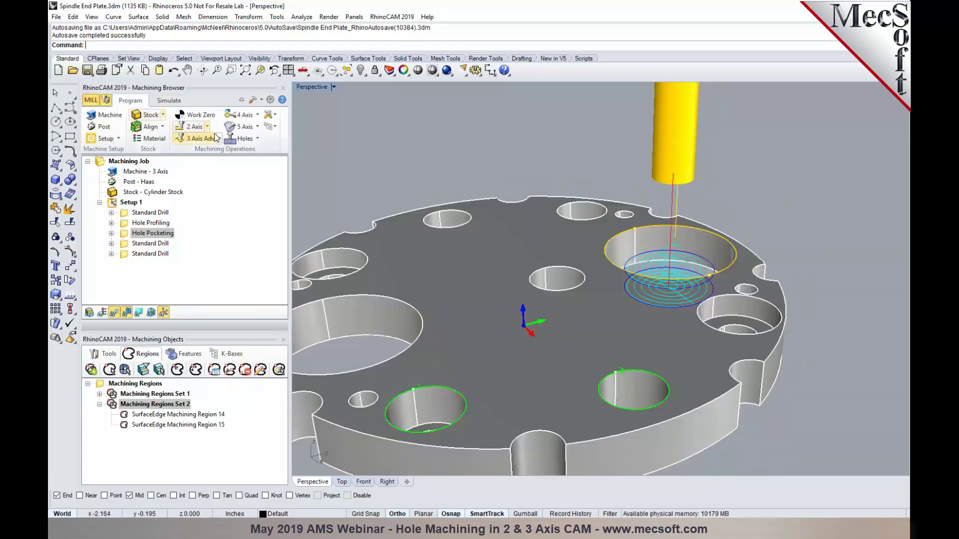
pyautogui.click(252, 142)
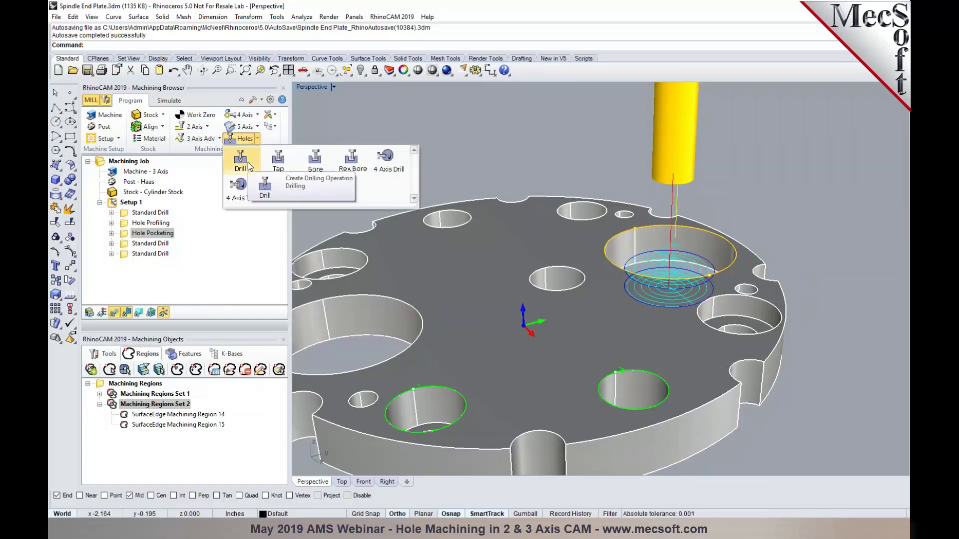
pyautogui.click(515, 160)
pyautogui.scroll(-3, 631, 186)
pyautogui.scroll(2, 571, 173)
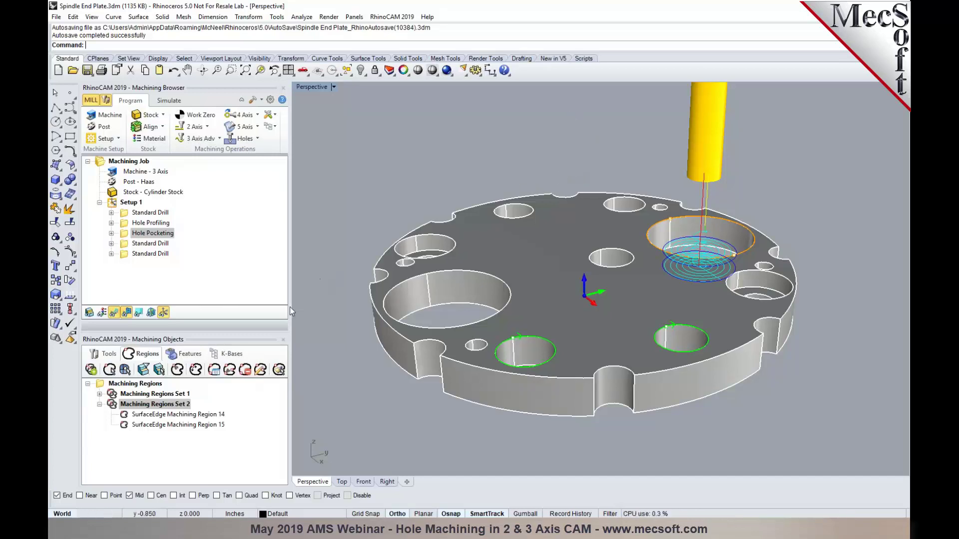
# Step: Clear the toolpath display by selecting the Machining Job and run Automatic Feature Detection on the spindle end plate
pyautogui.click(126, 161)
pyautogui.click(191, 354)
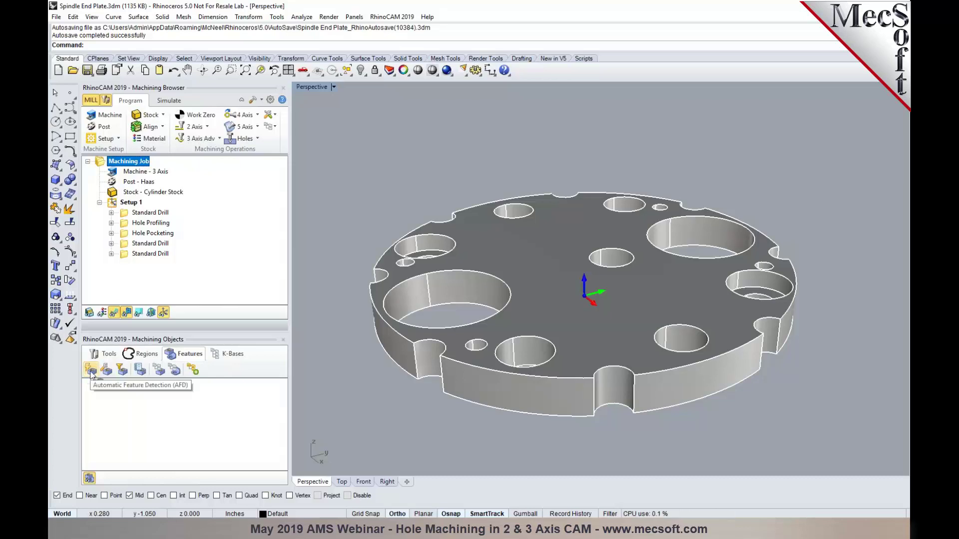
pyautogui.click(91, 371)
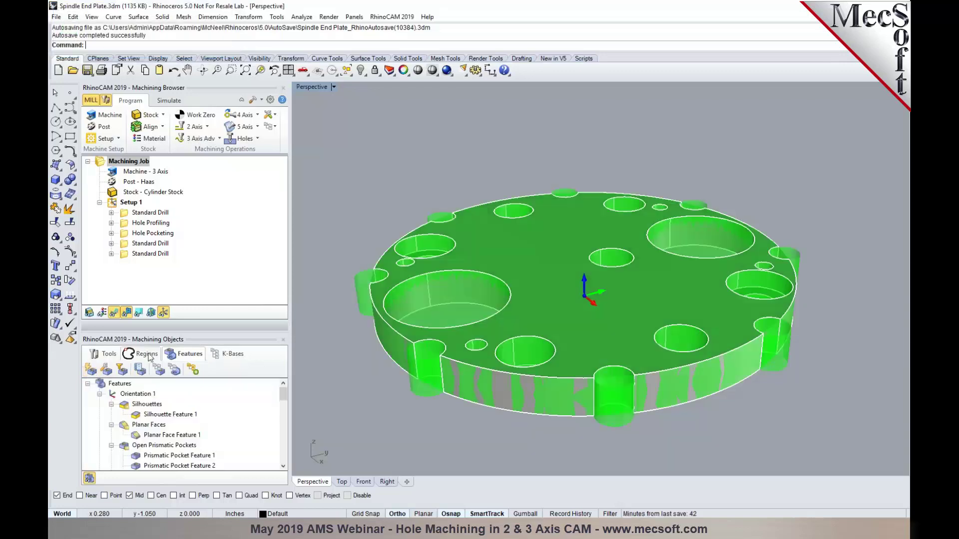
# Step: Dock the Machining Objects browser beside the Machining Browser and collapse the instances of Hole Feature 3
pyautogui.moveTo(147, 339); pyautogui.dragTo(278, 299)
pyautogui.scroll(-4, 373, 306)
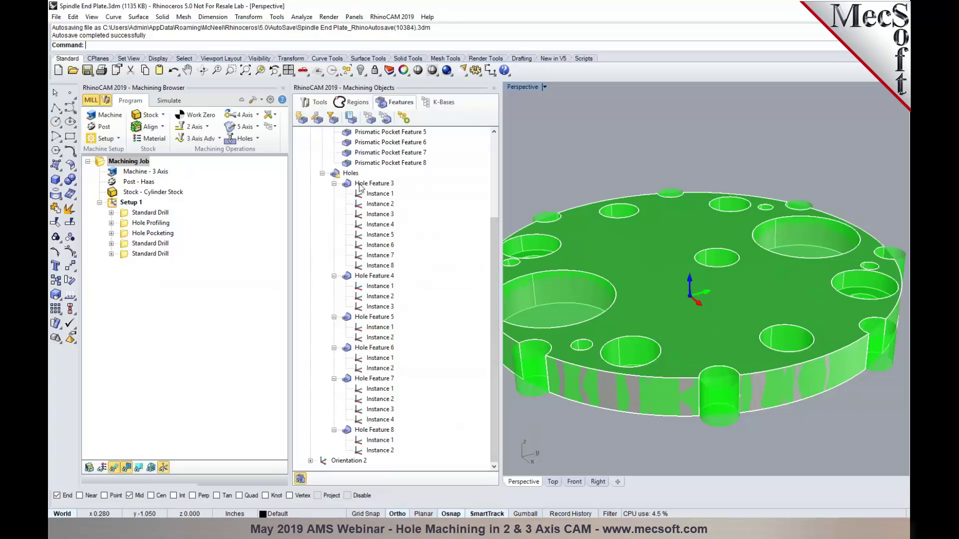
pyautogui.click(334, 184)
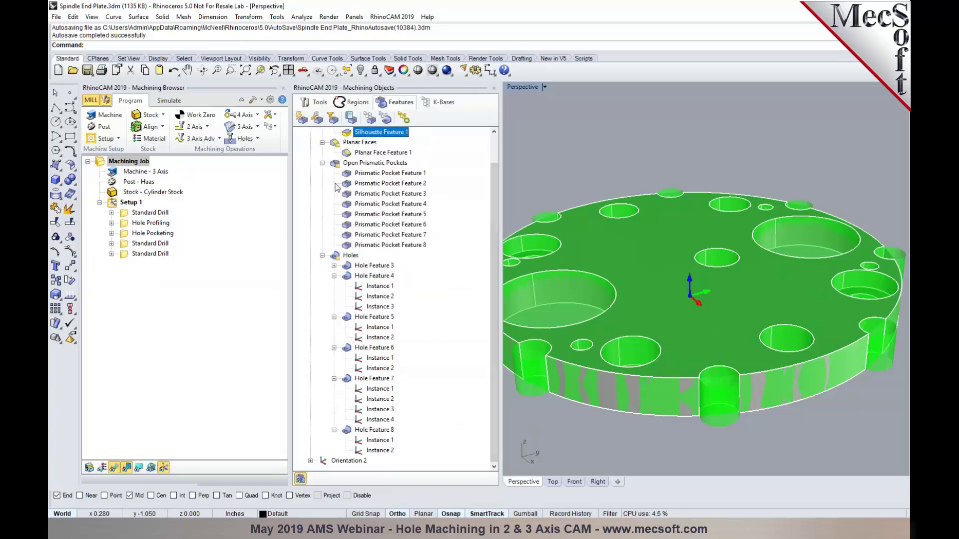
# Step: Examine which holes of the plate each of Hole Features 3 to 8 covers, with their depths and diameters
pyautogui.click(376, 267)
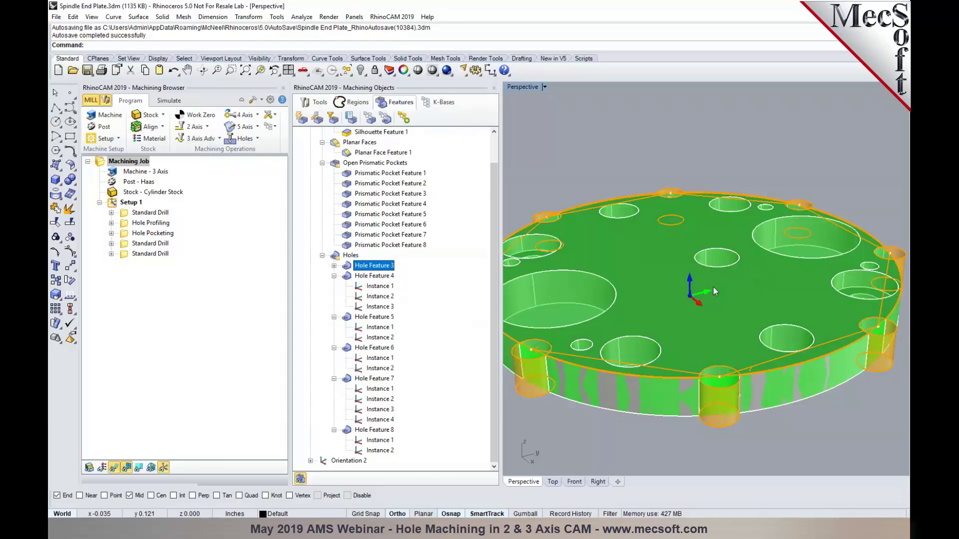
pyautogui.scroll(2, 714, 287)
pyautogui.scroll(-5, 713, 290)
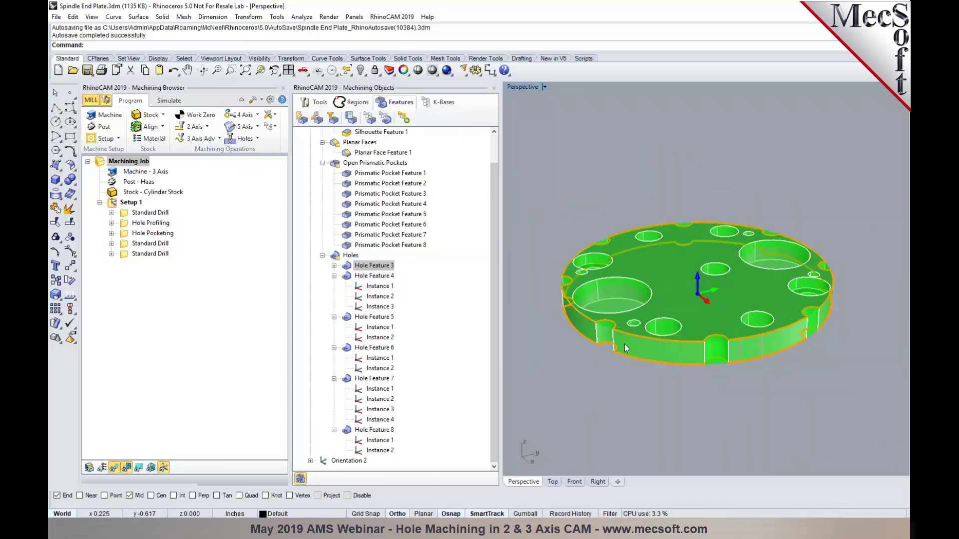
pyautogui.click(388, 276)
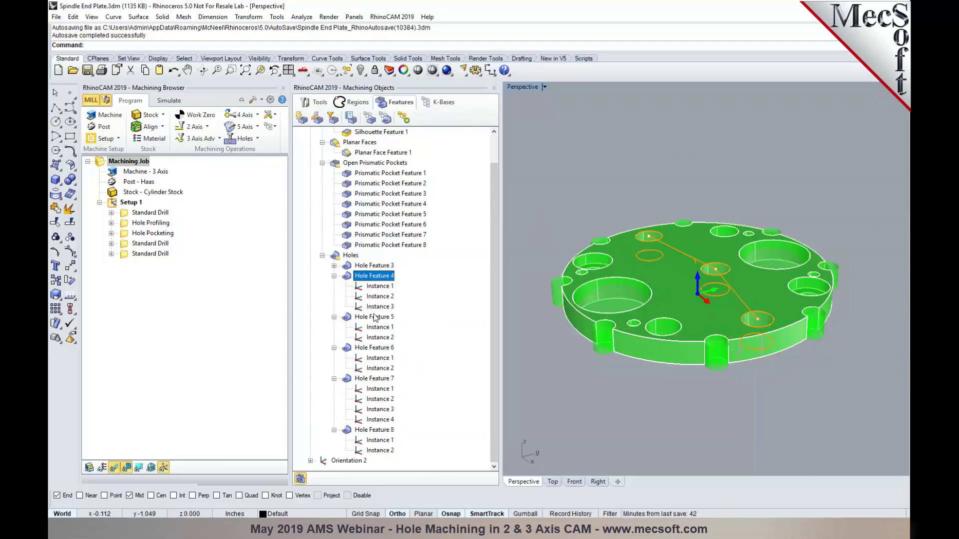
pyautogui.click(376, 317)
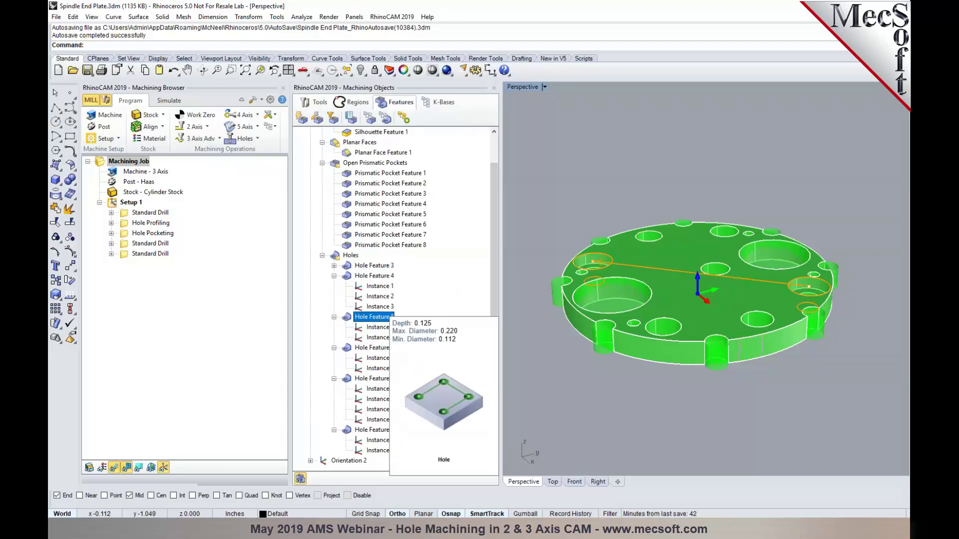
pyautogui.click(374, 349)
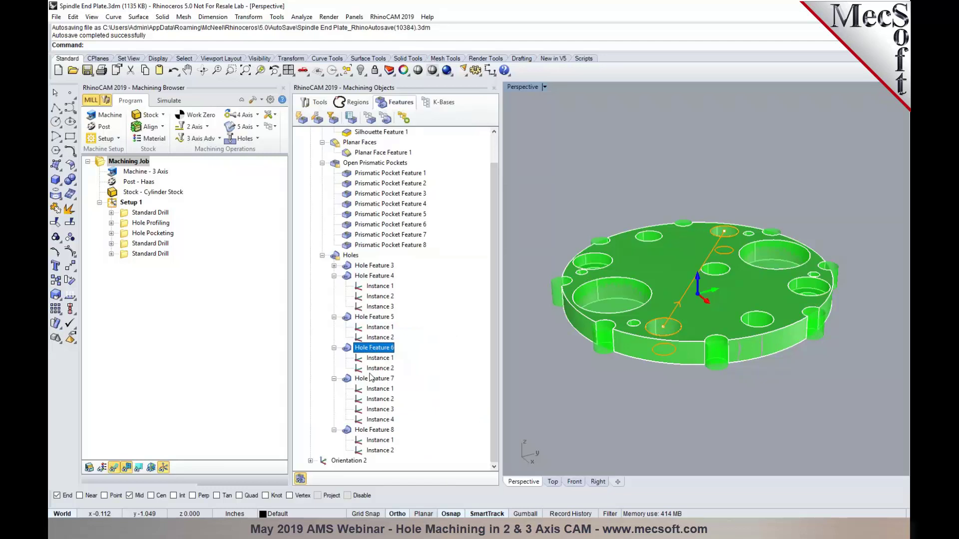
pyautogui.click(370, 380)
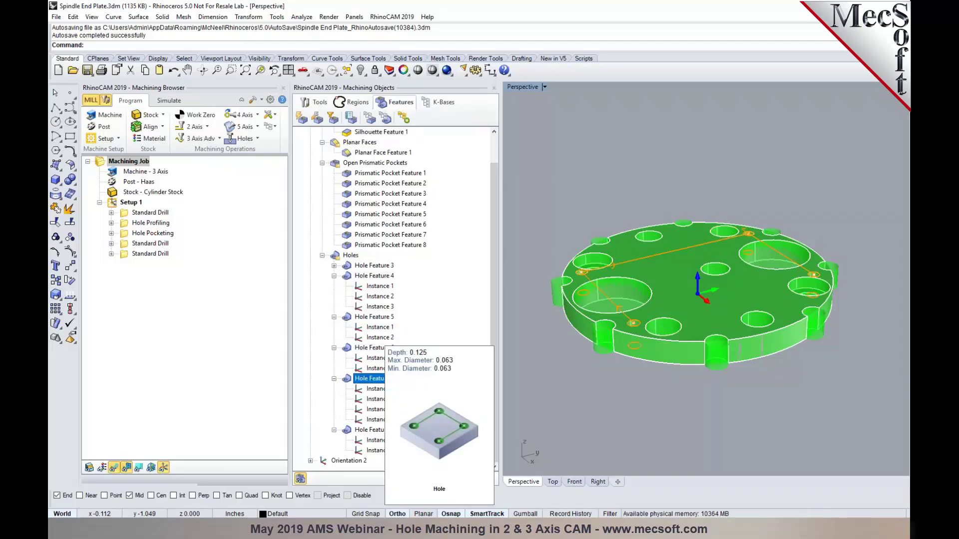
pyautogui.click(364, 431)
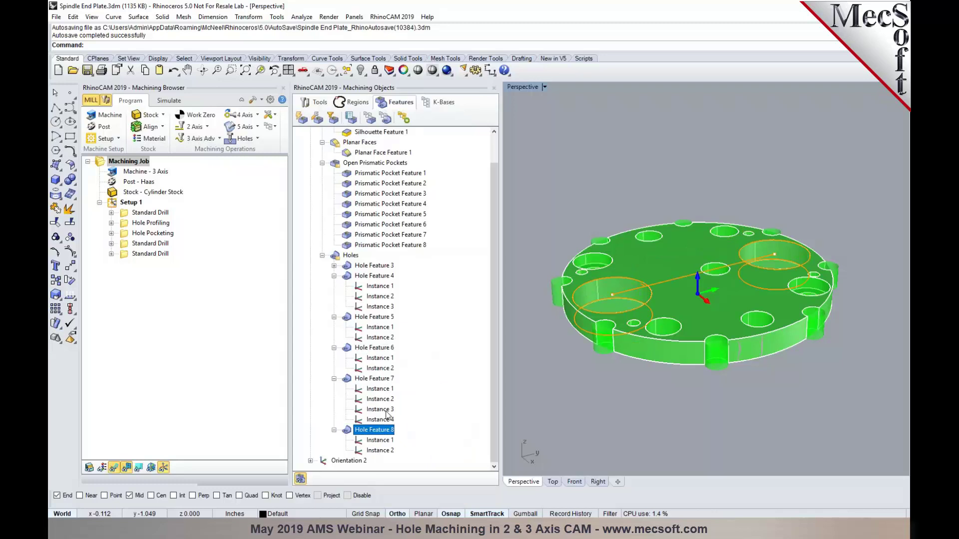
pyautogui.click(374, 277)
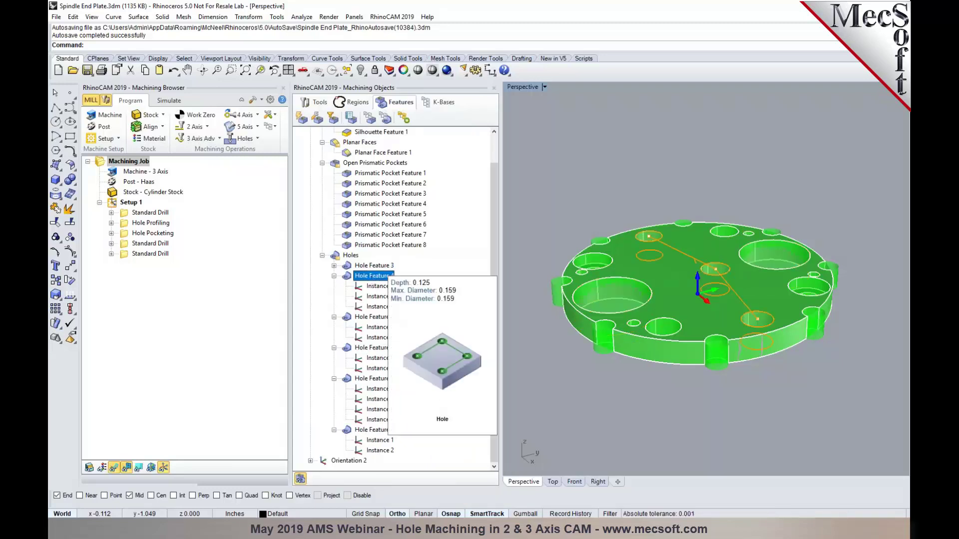
# Step: Start a Drill operation on Hole Feature 3, the edge holes of the plate, and choose DRILL - #34 as its tool
pyautogui.click(373, 266)
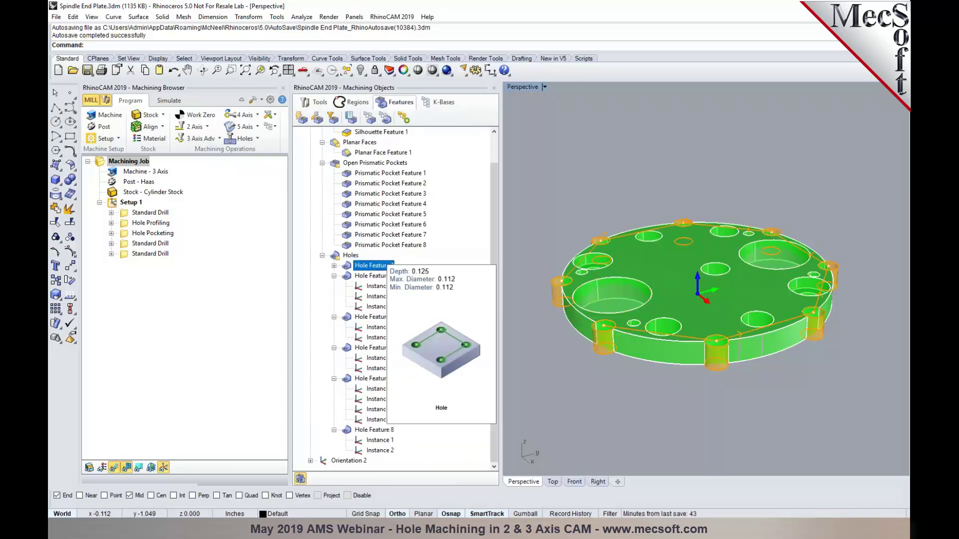
pyautogui.rightClick(370, 266)
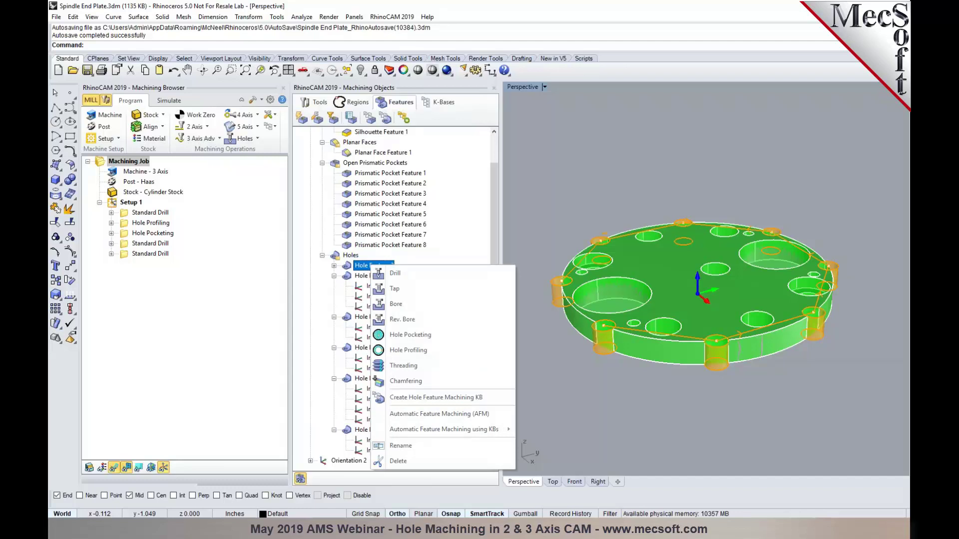
pyautogui.click(389, 274)
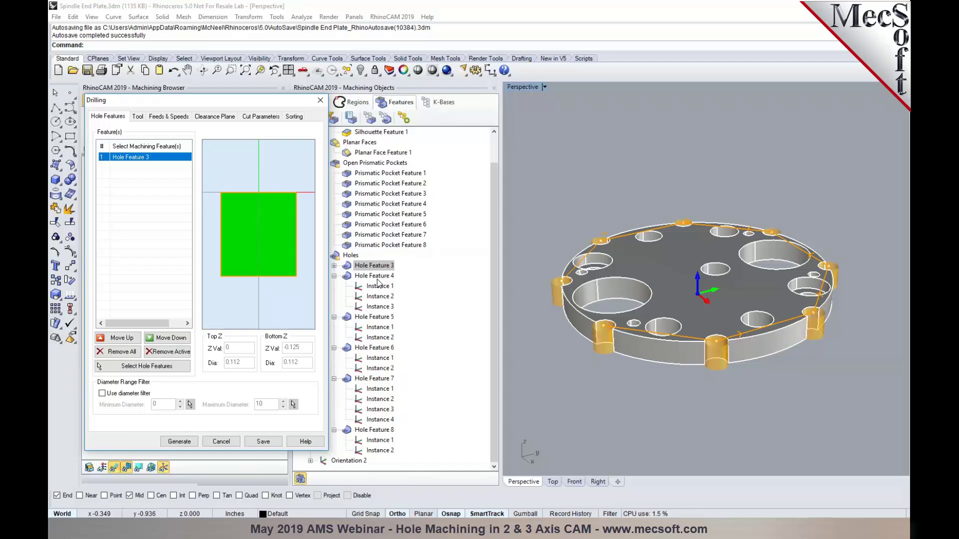
pyautogui.click(138, 118)
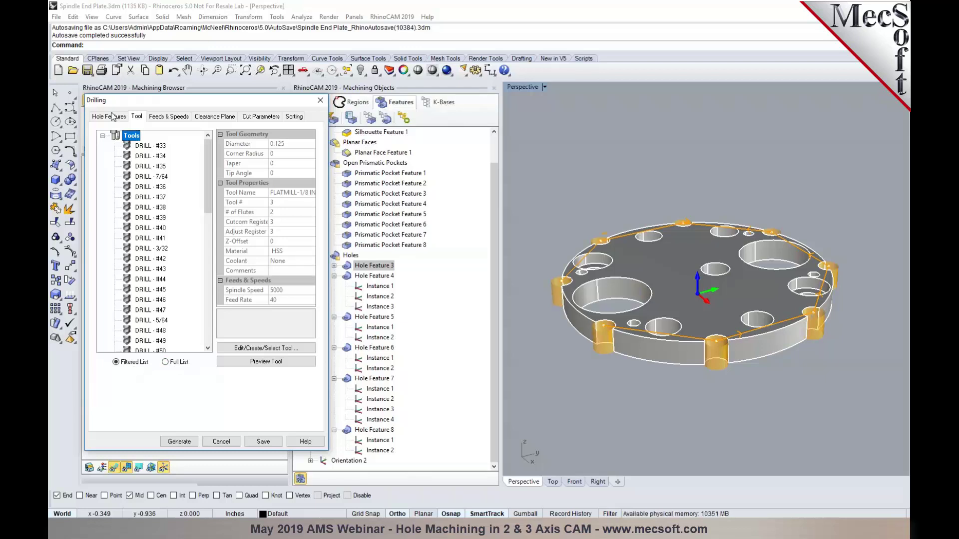
pyautogui.click(111, 117)
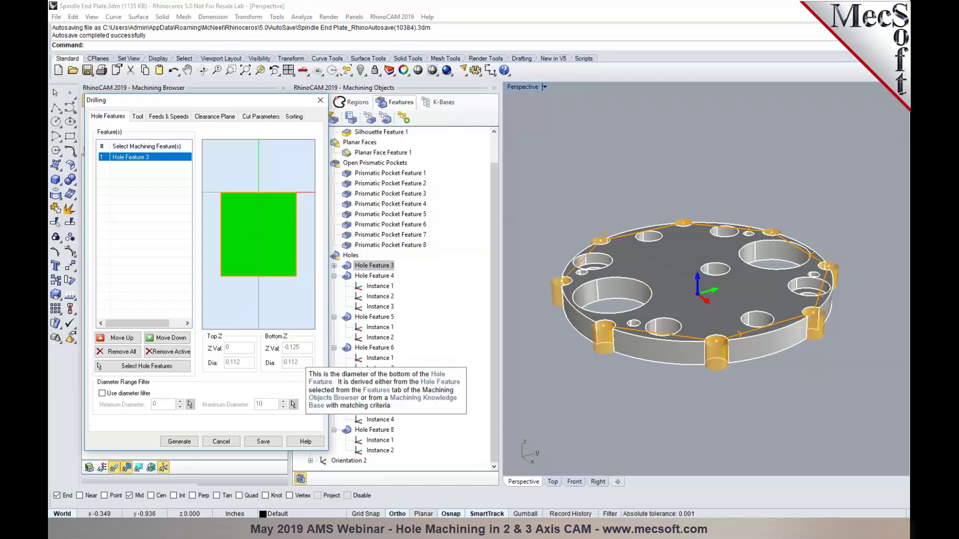
pyautogui.click(137, 116)
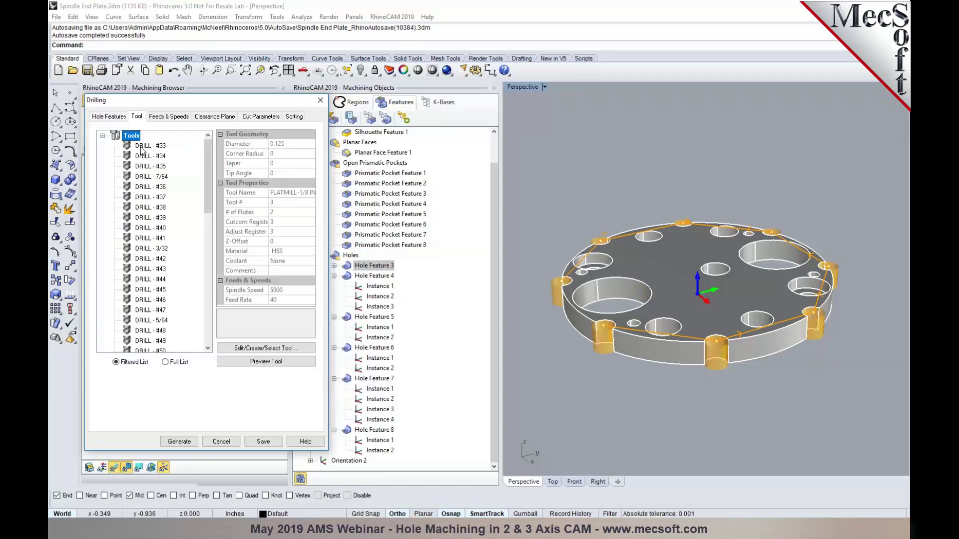
pyautogui.click(141, 156)
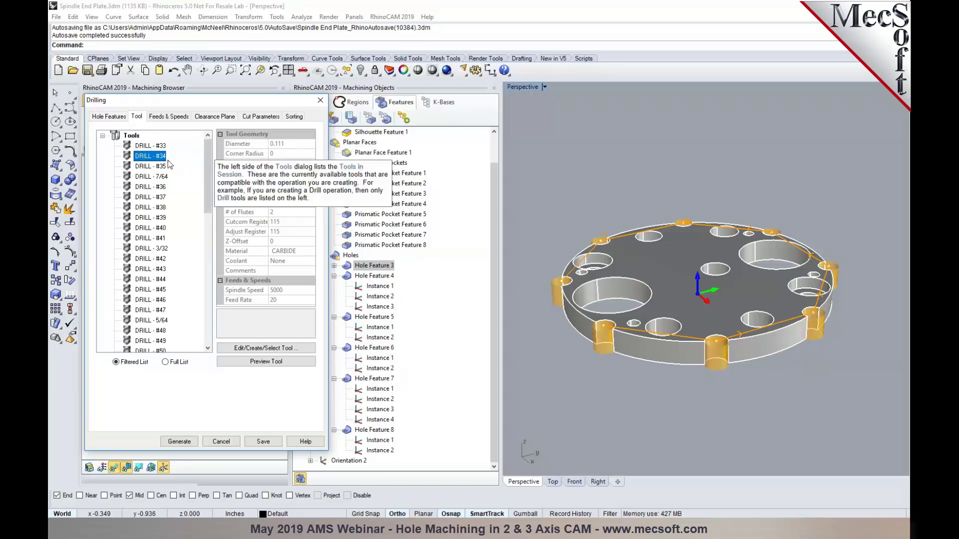
pyautogui.click(159, 145)
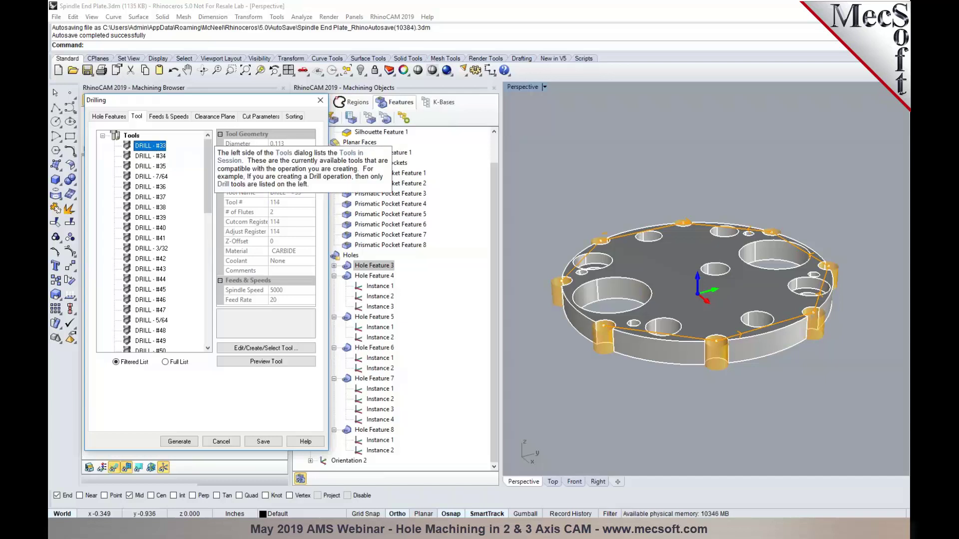
pyautogui.click(161, 157)
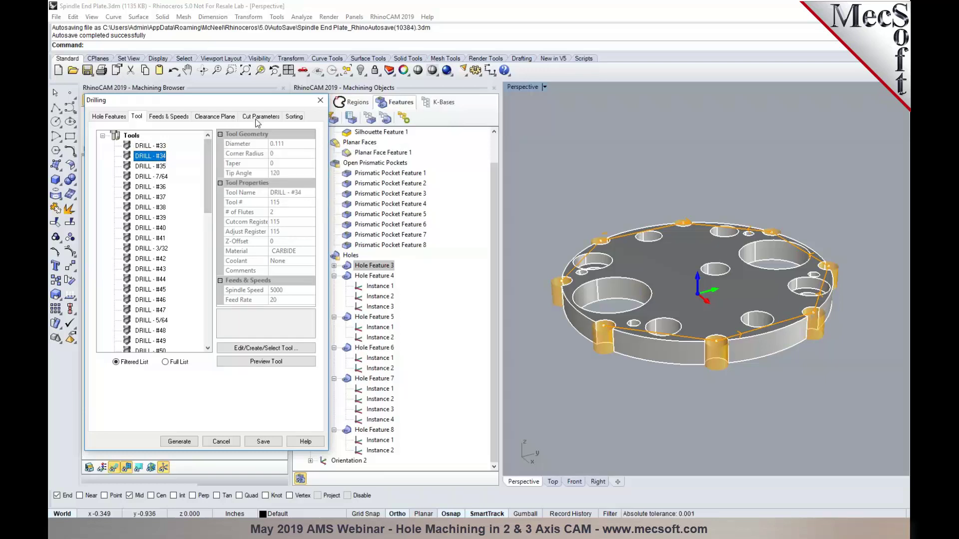
# Step: Generate the drilling toolpath with the tool tip added to the drill depth and a Minimum Distance Sort starting at Lower Left
pyautogui.click(259, 116)
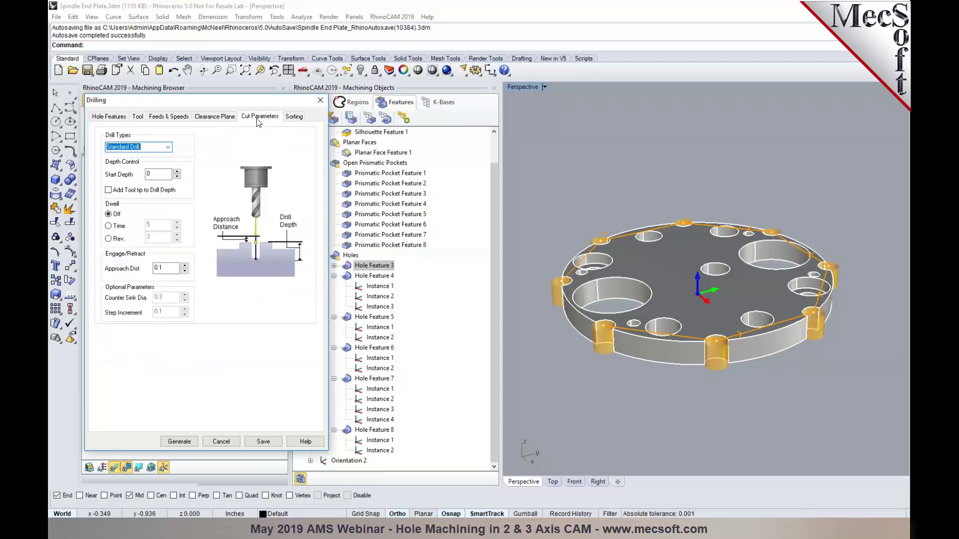
pyautogui.click(150, 190)
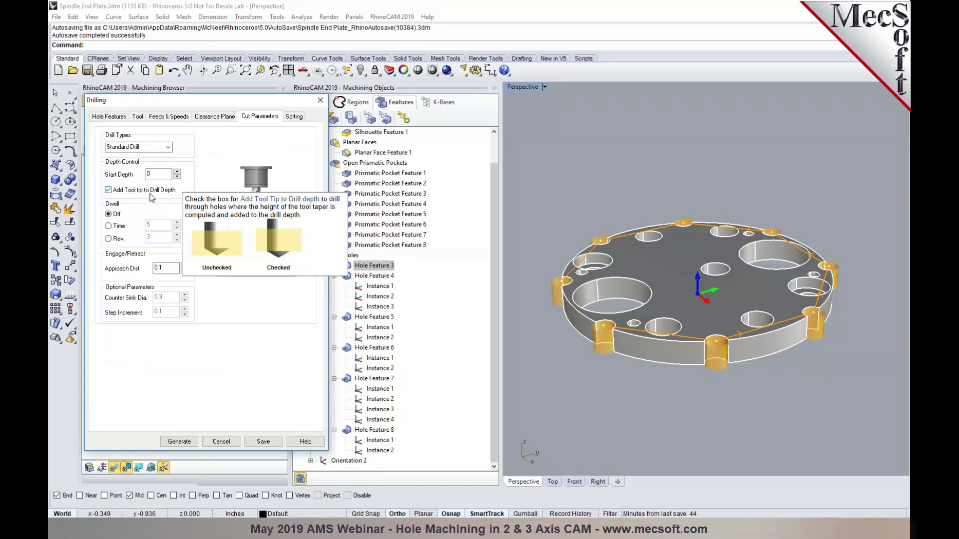
pyautogui.click(294, 117)
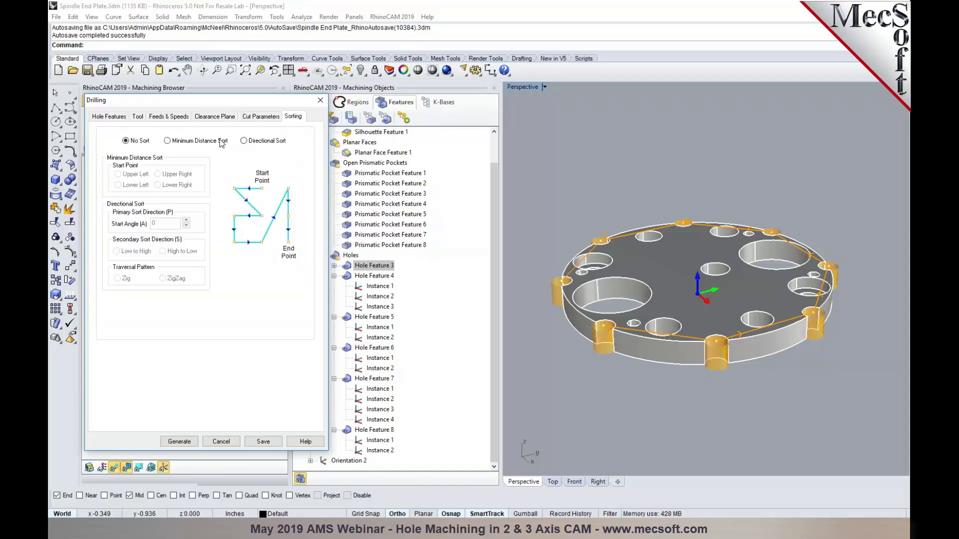
pyautogui.click(135, 185)
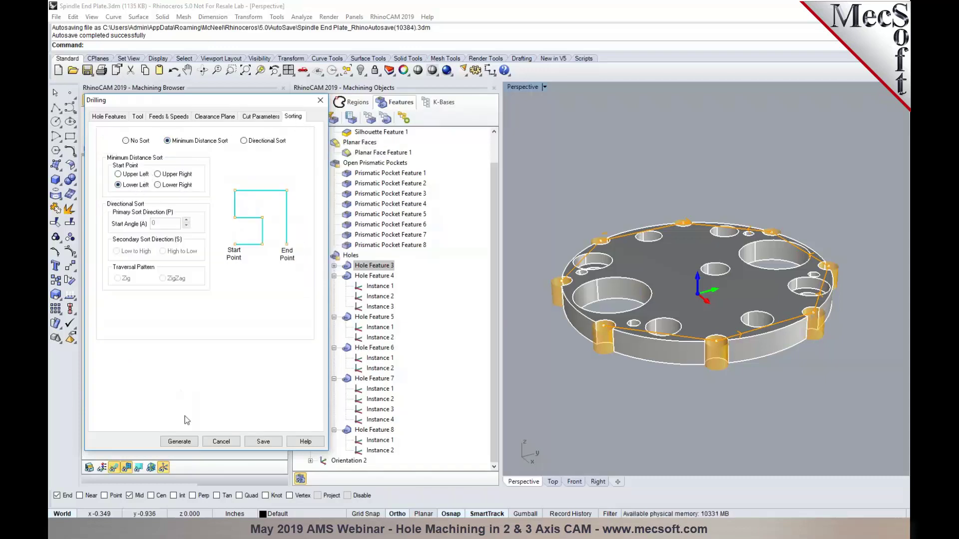
pyautogui.click(189, 444)
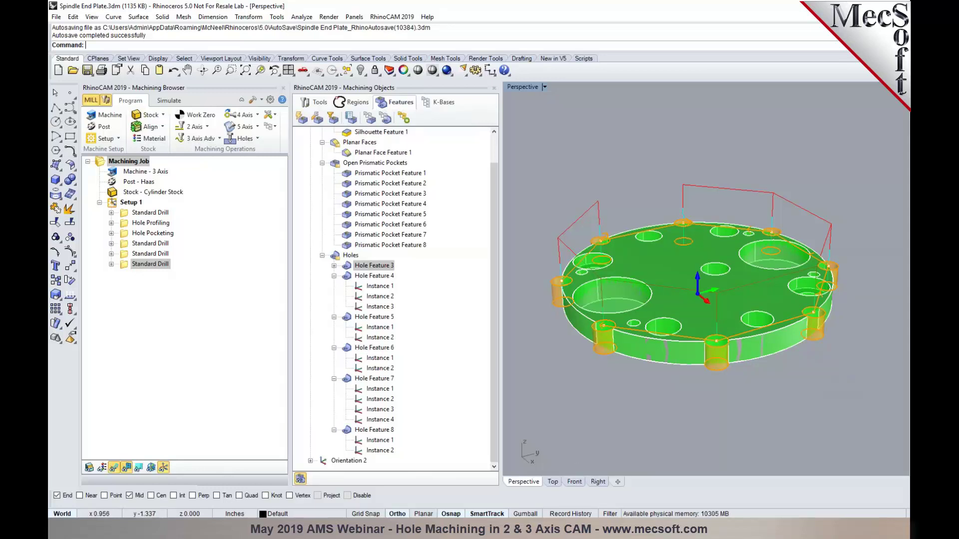
# Step: Switch to the HolePattern.3dm file and delete the Hole Feature 2 operation set with its Standard Drill operations from Setup 1
pyautogui.moveTo(262, 529)
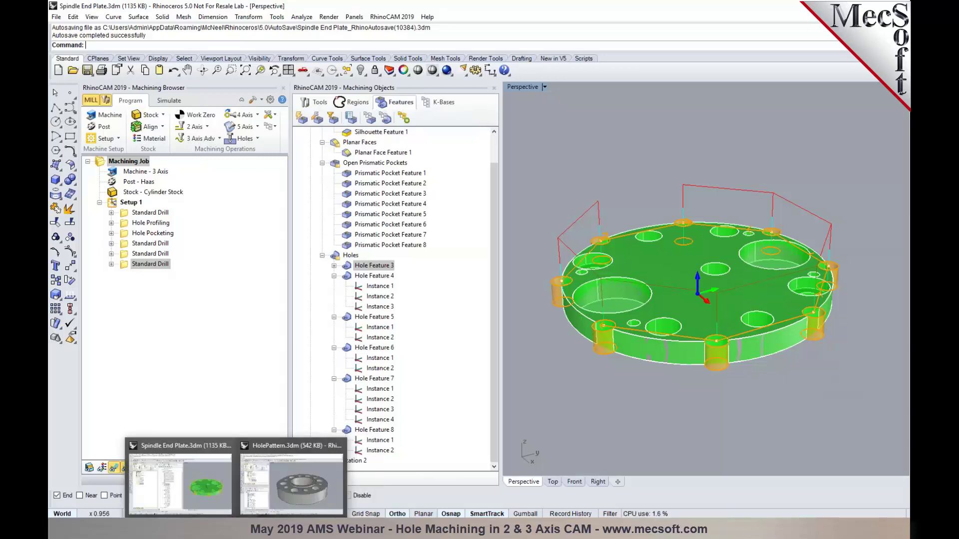
pyautogui.click(268, 505)
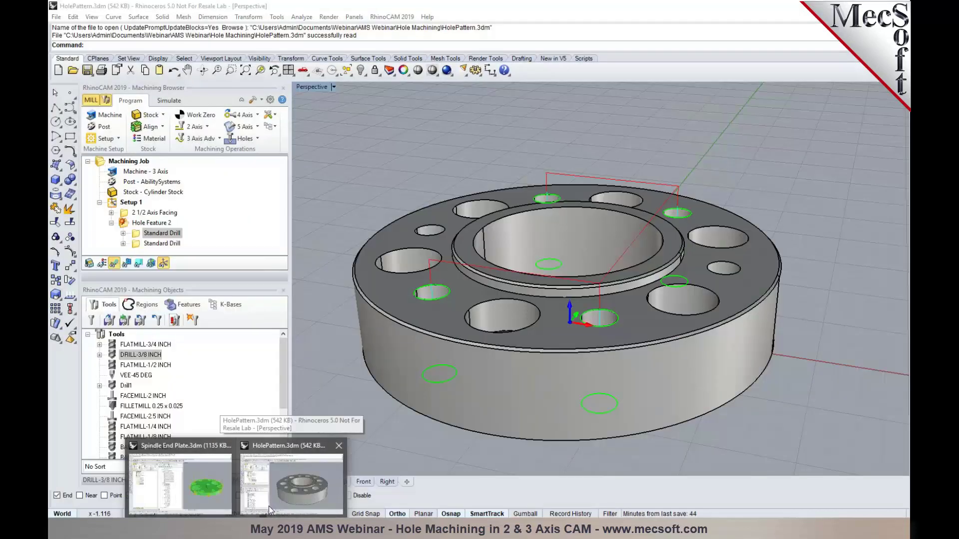
pyautogui.scroll(2, 558, 305)
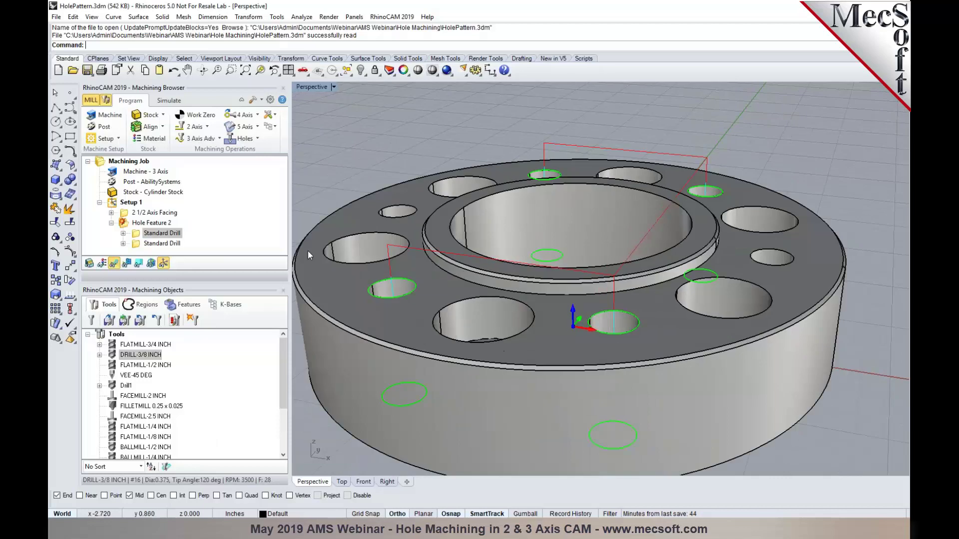
pyautogui.click(160, 224)
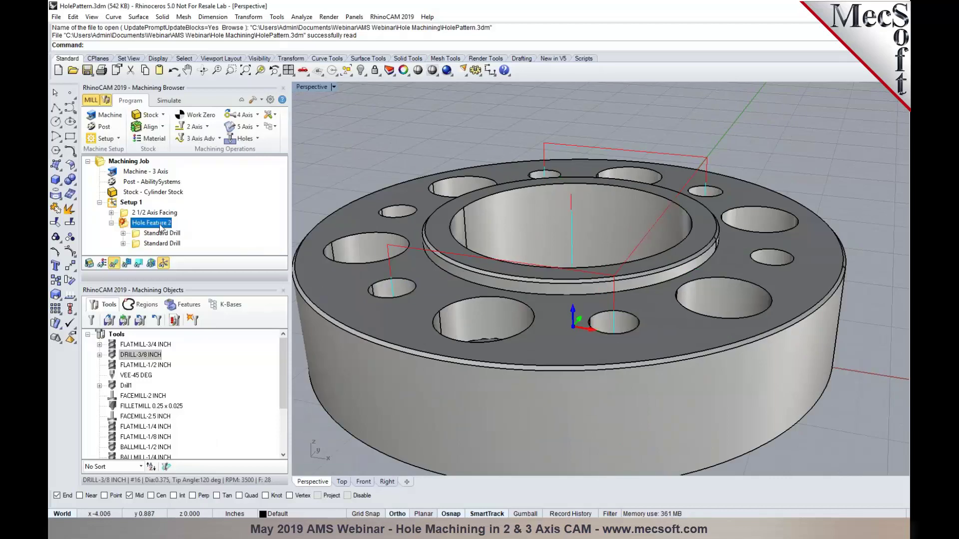
pyautogui.press('Delete')
pyautogui.scroll(-3, 399, 142)
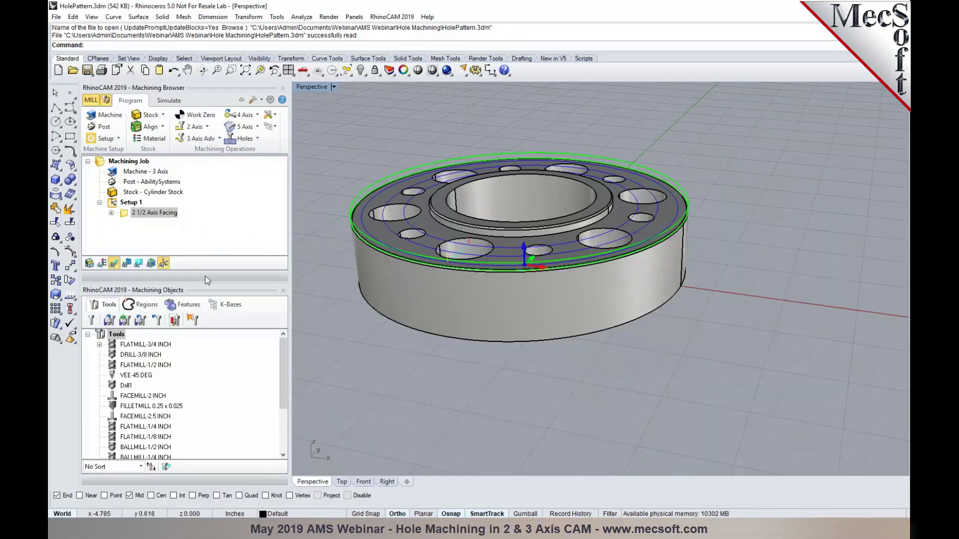
# Step: Review Hole Features 1 to 3 and open the creation of hole machining operations for Hole Feature 2, the counterbored holes
pyautogui.click(184, 304)
pyautogui.scroll(-2, 201, 357)
pyautogui.click(157, 398)
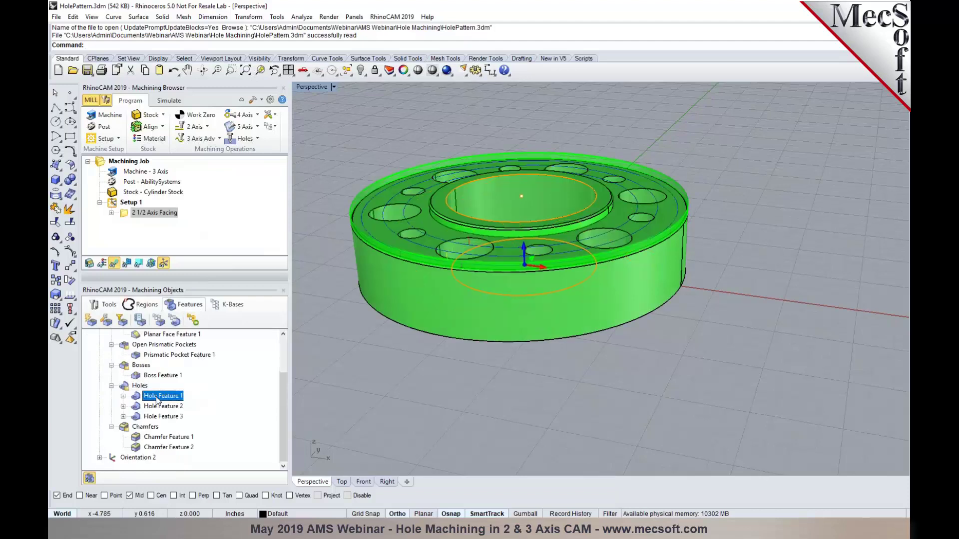
pyautogui.click(169, 407)
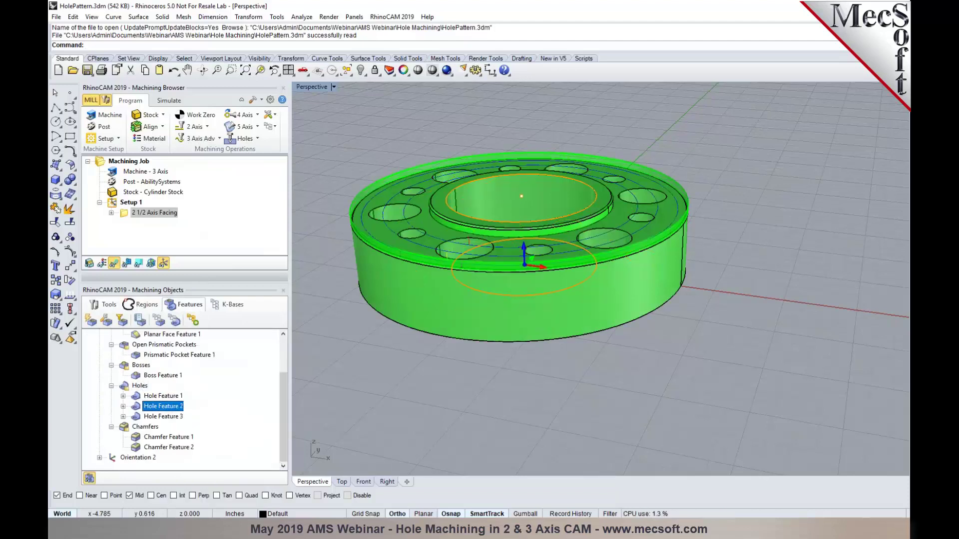
pyautogui.click(165, 416)
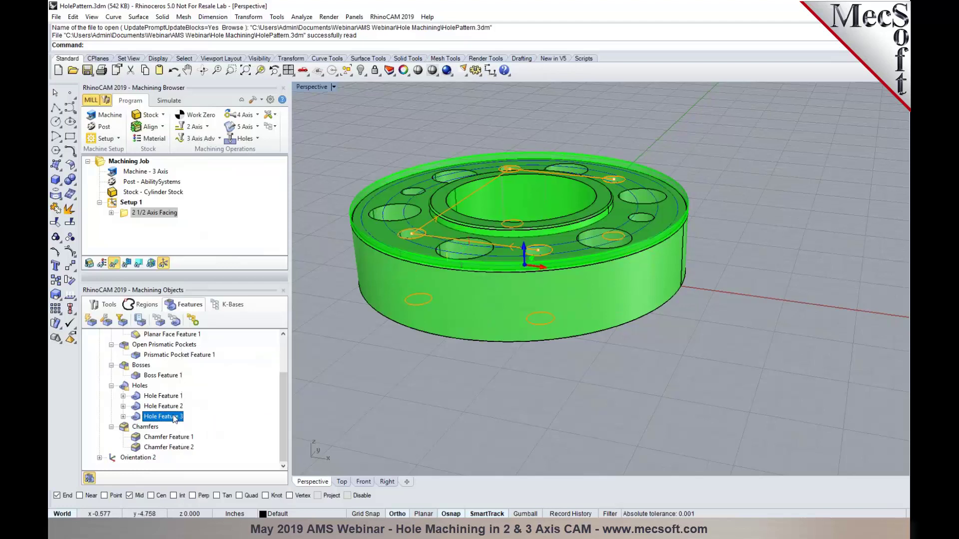
pyautogui.click(165, 406)
pyautogui.rightClick(168, 407)
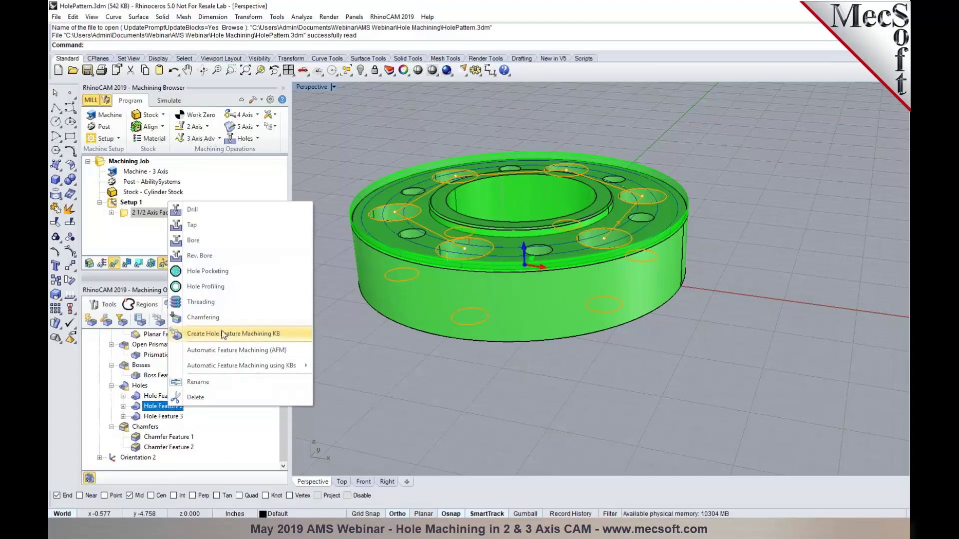
pyautogui.click(139, 411)
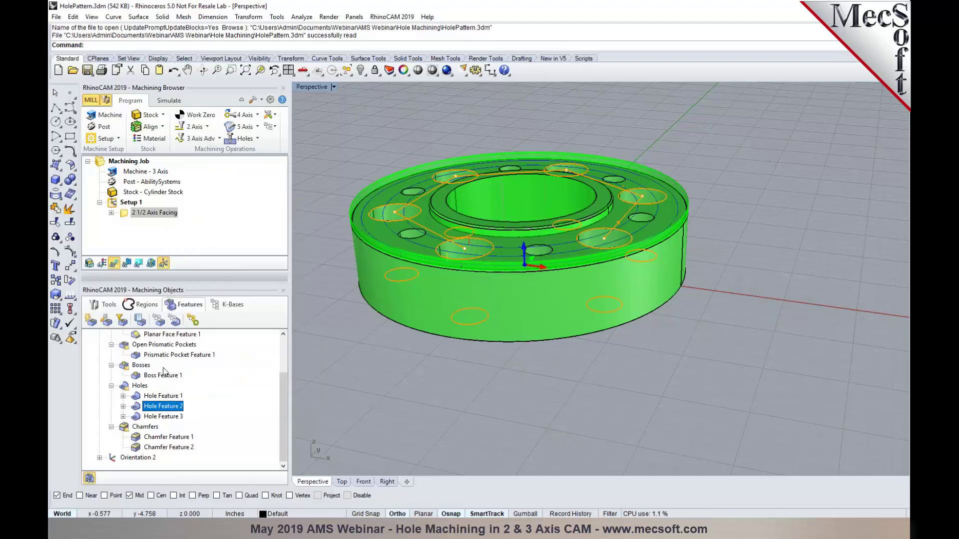
pyautogui.click(174, 321)
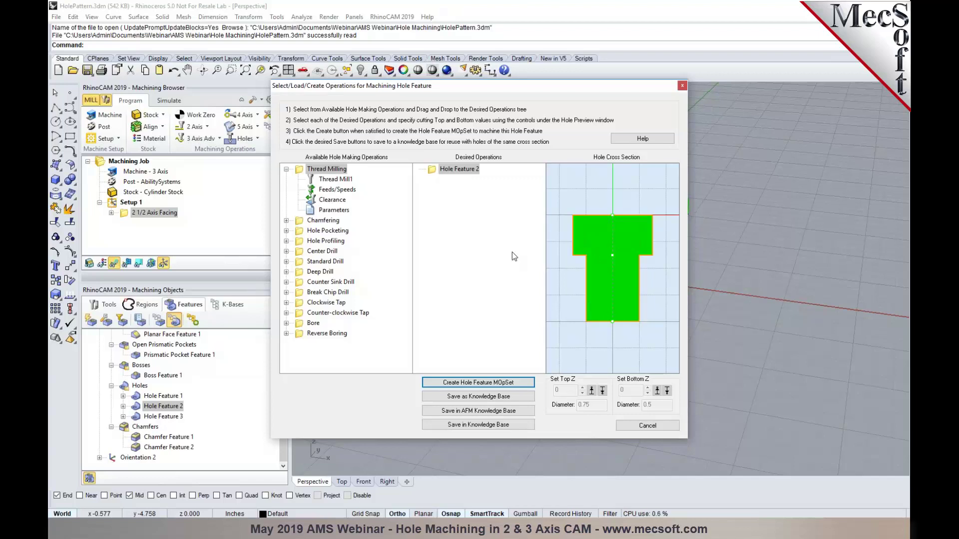
# Step: Add a Standard Drill operation to the desired operations of Hole Feature 2 and set its bottom Z to -0.075
pyautogui.moveTo(323, 262); pyautogui.dragTo(462, 191)
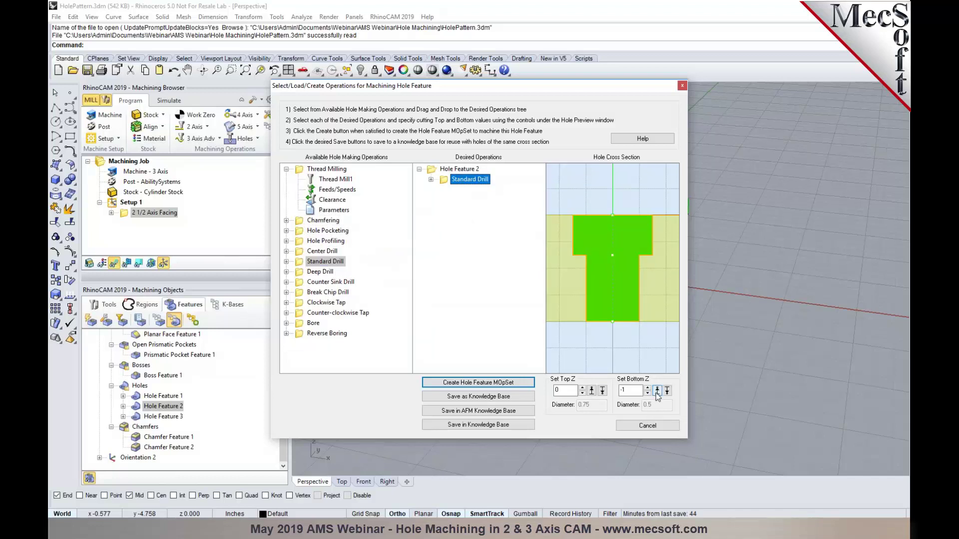
pyautogui.click(657, 391)
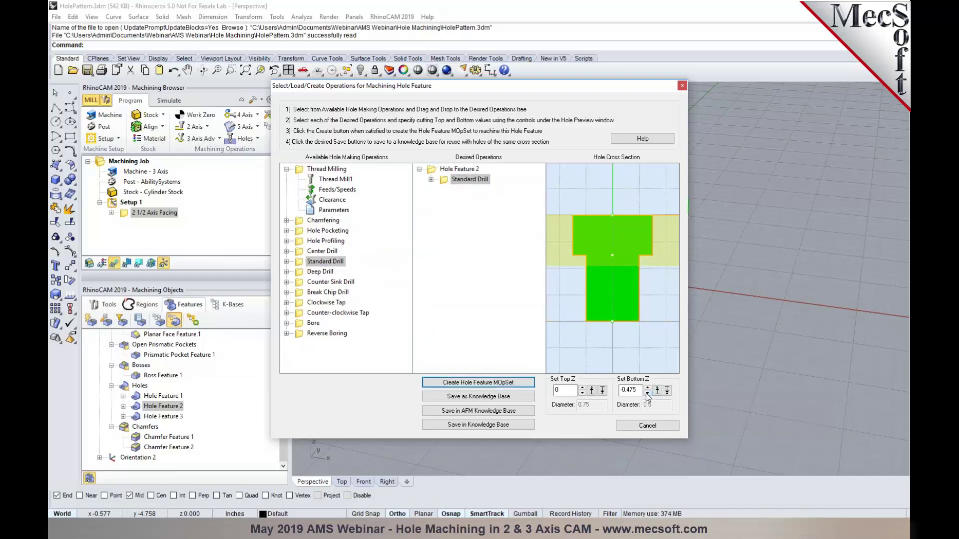
pyautogui.click(649, 388)
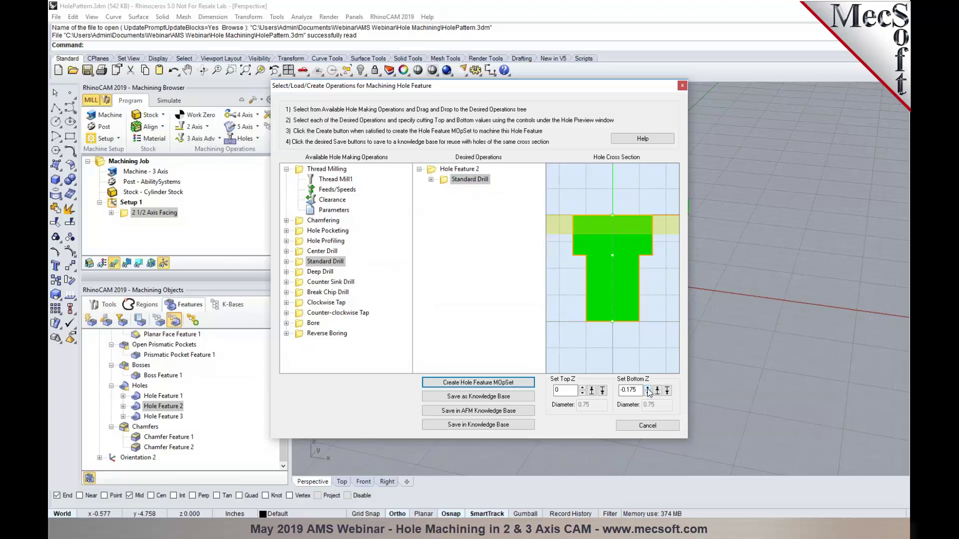
pyautogui.click(648, 390)
pyautogui.click(648, 391)
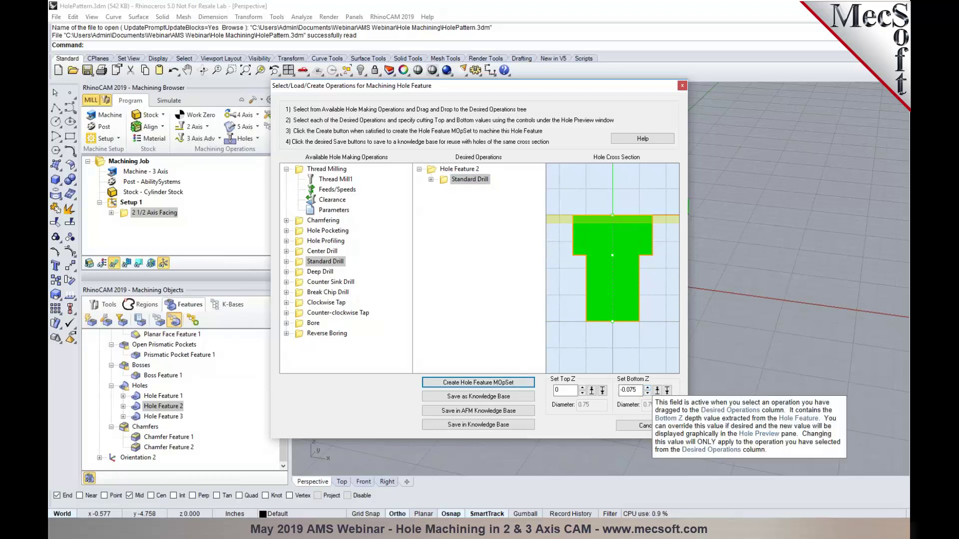
# Step: Add a Deep Drill operation after the Standard Drill in Hole Feature 2, covering the full hole depth down to Z -1
pyautogui.click(320, 275)
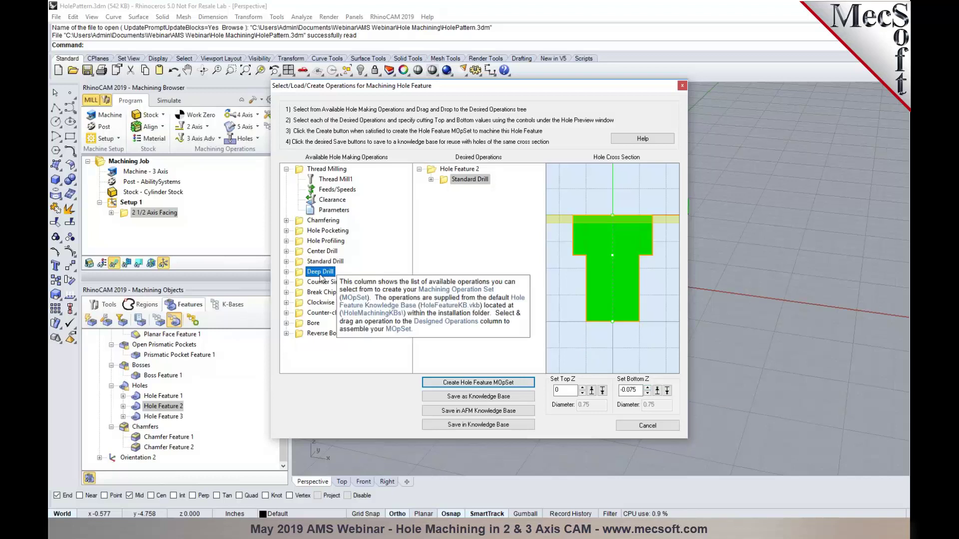
pyautogui.moveTo(304, 277); pyautogui.dragTo(466, 213)
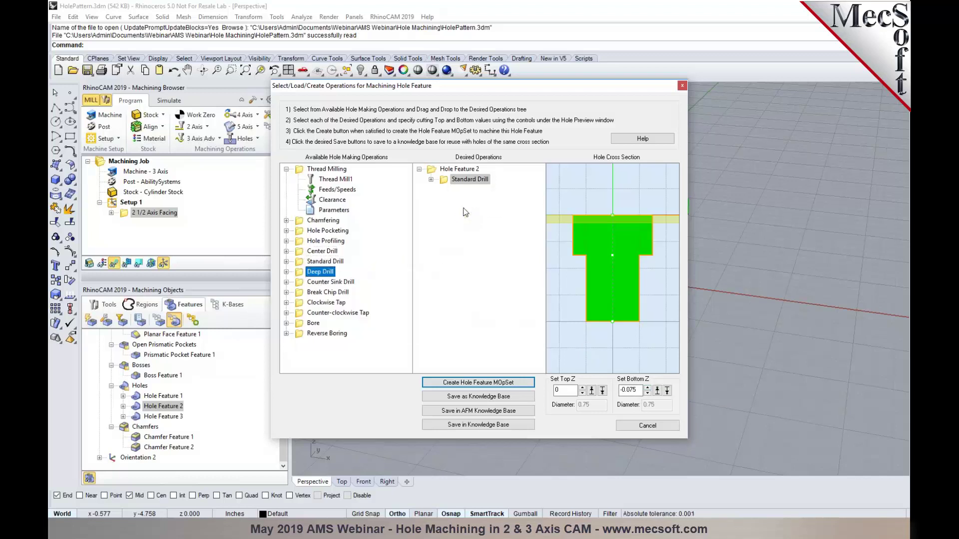
pyautogui.click(452, 191)
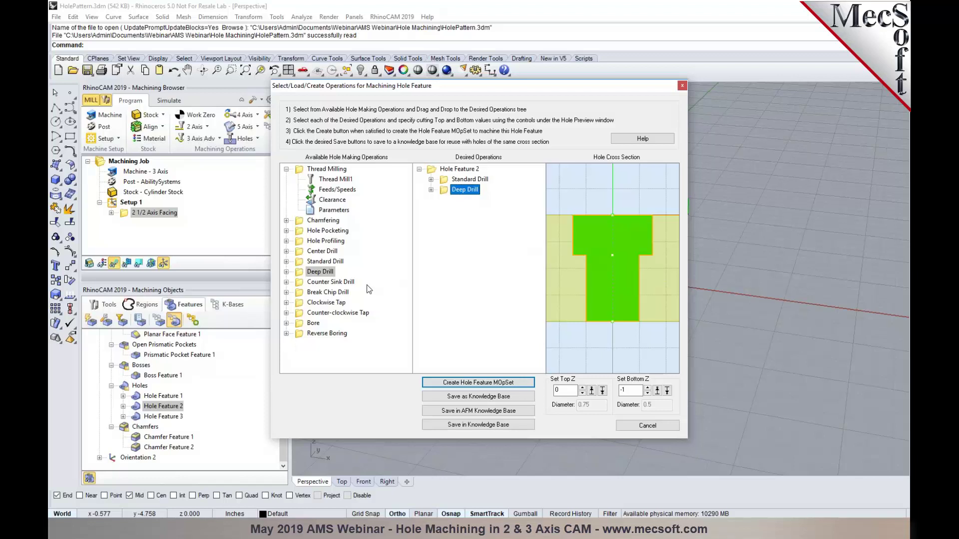
# Step: Add a Hole Profiling operation with its bottom Z at the counterbore floor, -0.375, and create the Hole Feature 2 operation set
pyautogui.click(330, 241)
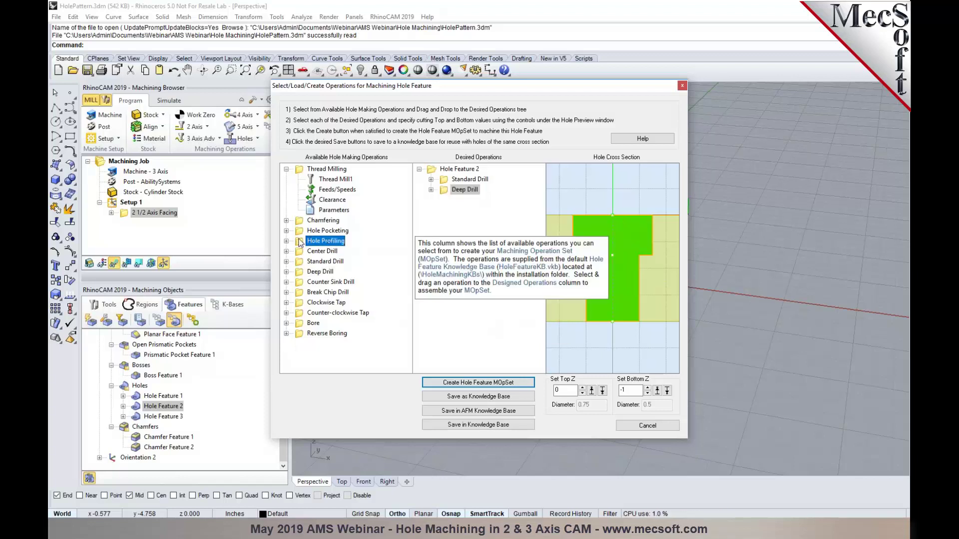
pyautogui.moveTo(310, 242); pyautogui.dragTo(455, 215)
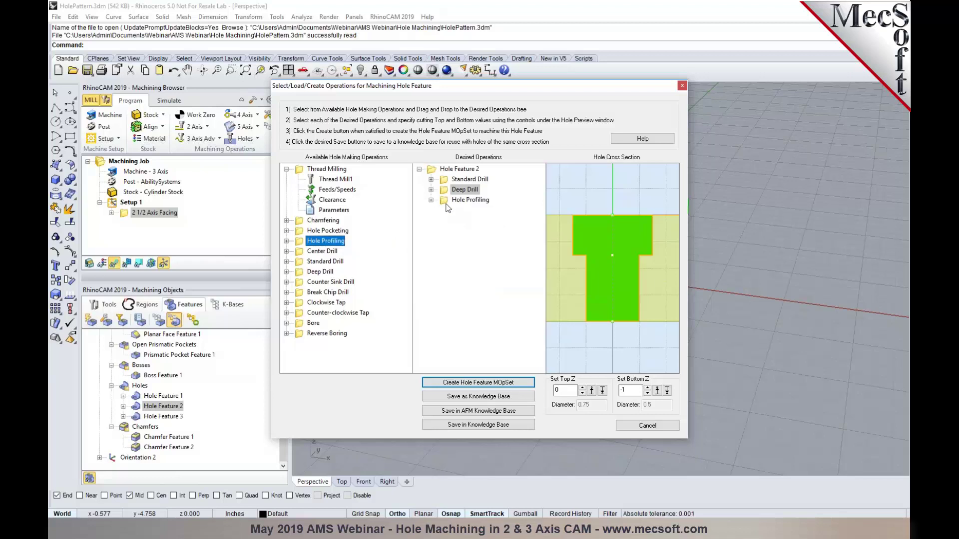
pyautogui.click(456, 200)
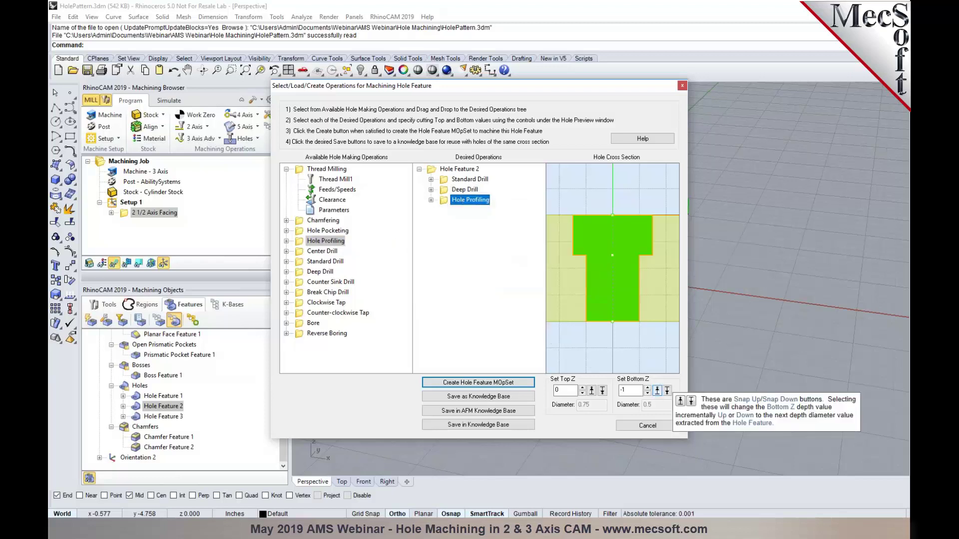
pyautogui.click(658, 390)
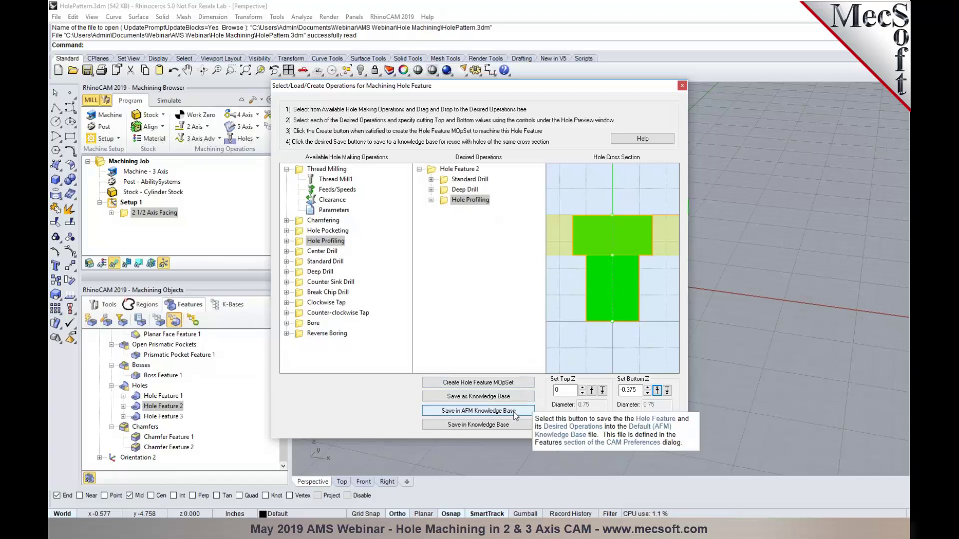
pyautogui.click(460, 382)
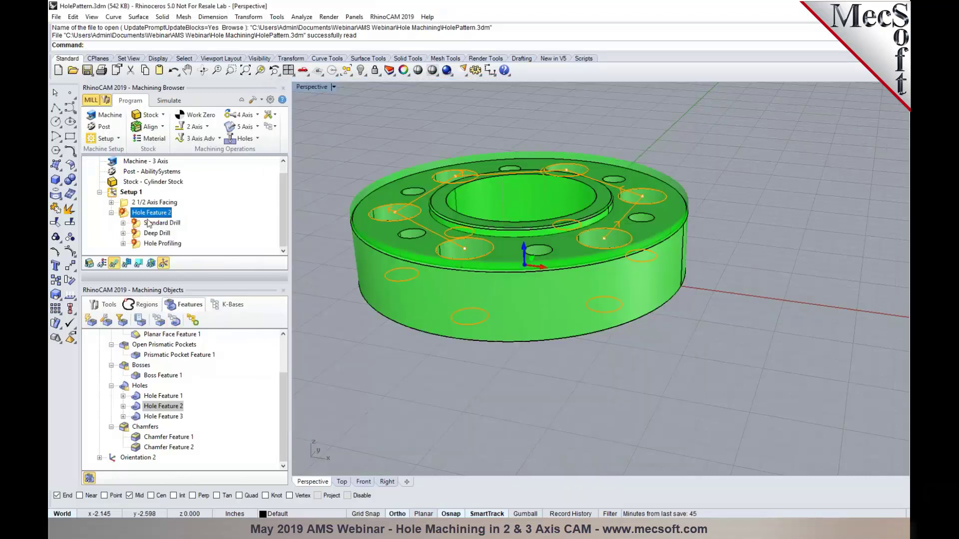
# Step: Generate the Standard Drill toolpath of Hole Feature 2 with DRILL-1/2 INCH and a Minimum Distance Sort starting at Lower Left
pyautogui.doubleClick(137, 224)
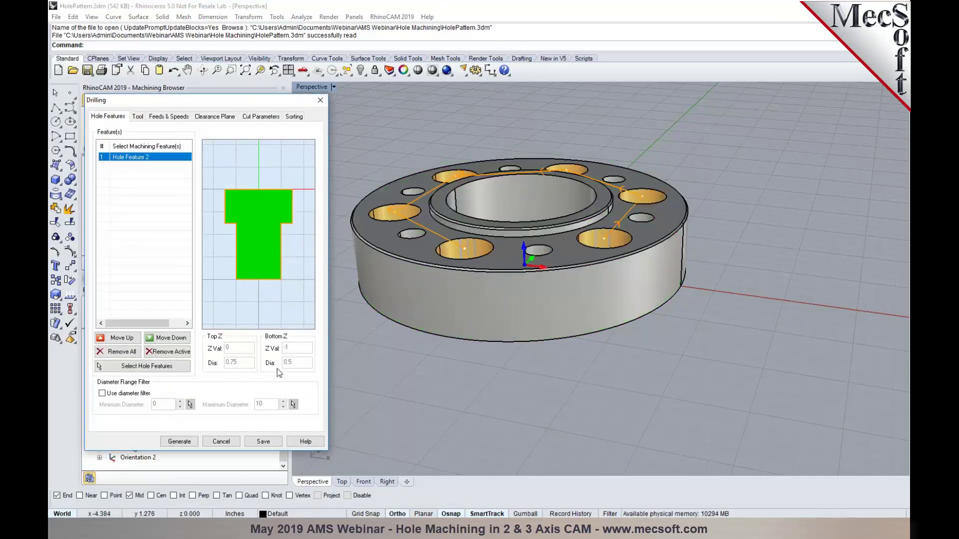
pyautogui.click(138, 117)
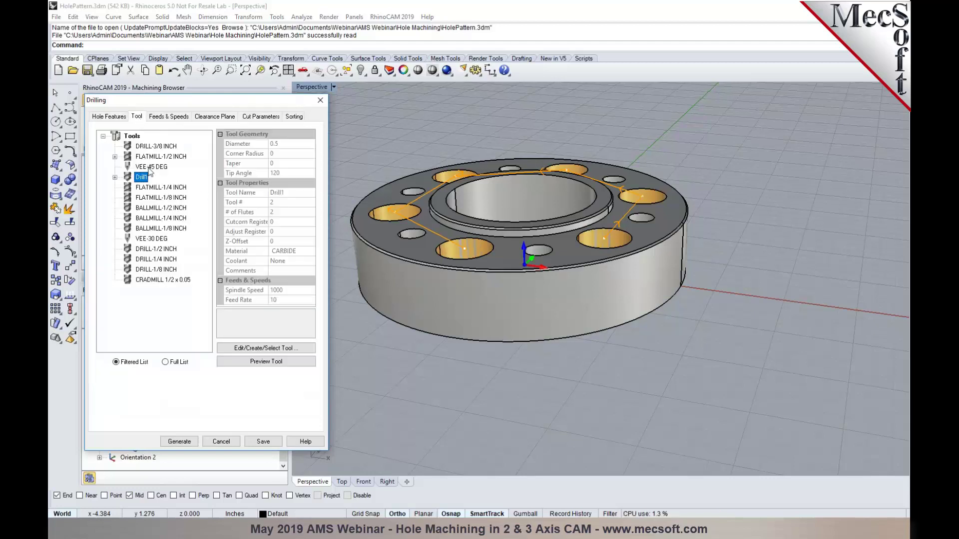
pyautogui.click(170, 248)
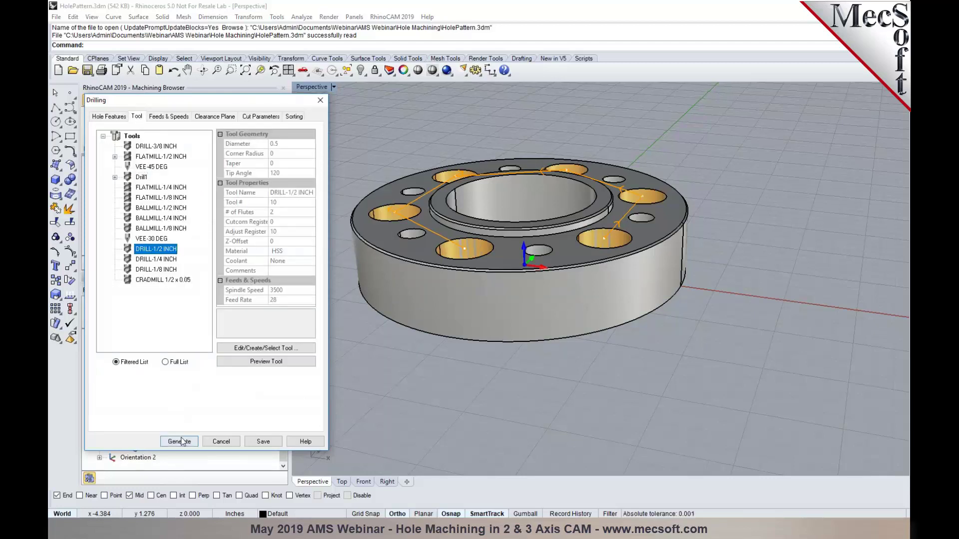
pyautogui.click(294, 116)
pyautogui.click(203, 141)
pyautogui.click(141, 184)
pyautogui.click(179, 442)
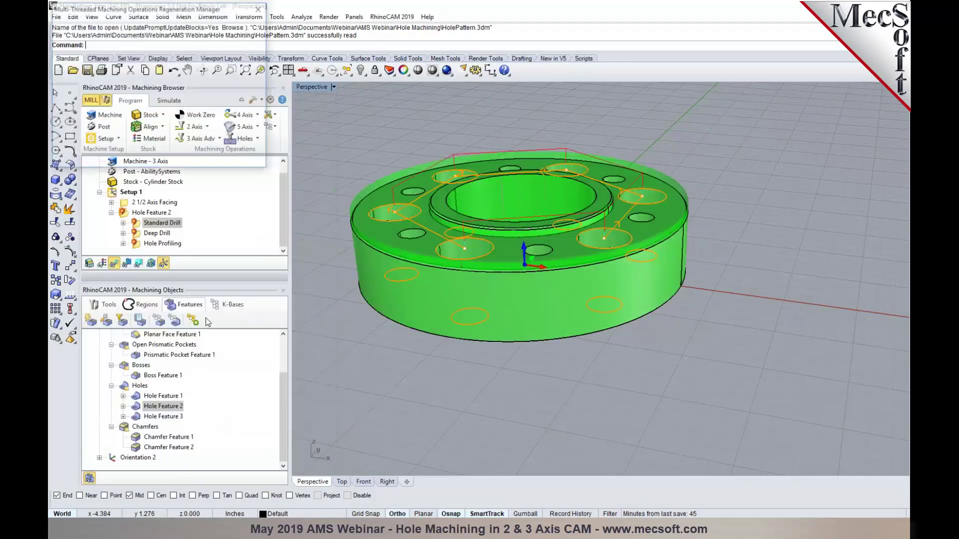
# Step: Generate the Deep Drill toolpath of Hole Feature 2 with DRILL-1/2 INCH and a Minimum Distance Sort starting at Lower Left
pyautogui.doubleClick(157, 233)
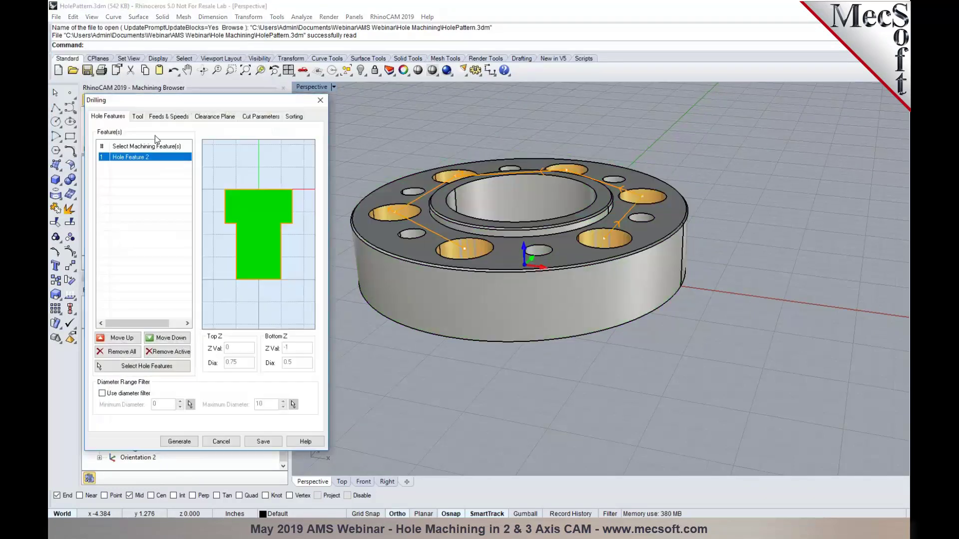
pyautogui.click(140, 120)
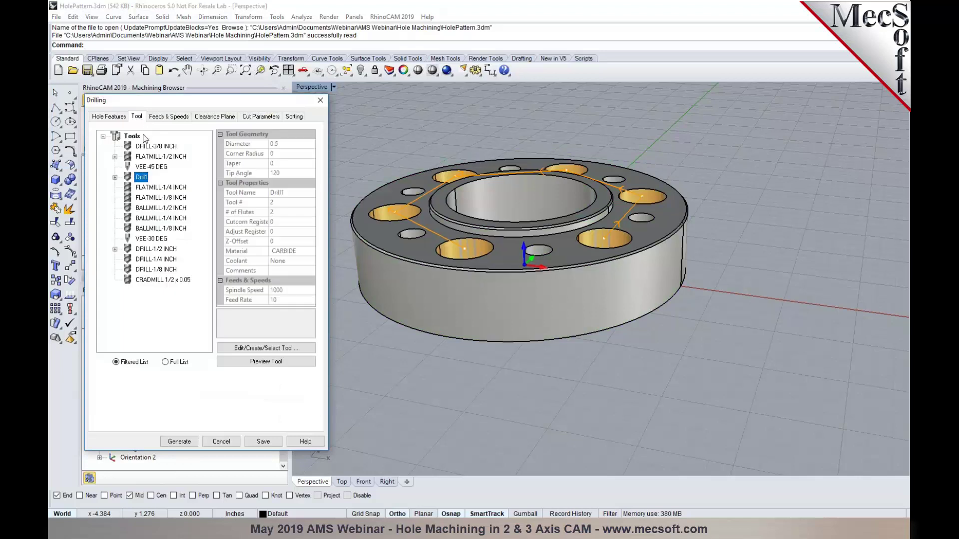
pyautogui.click(155, 249)
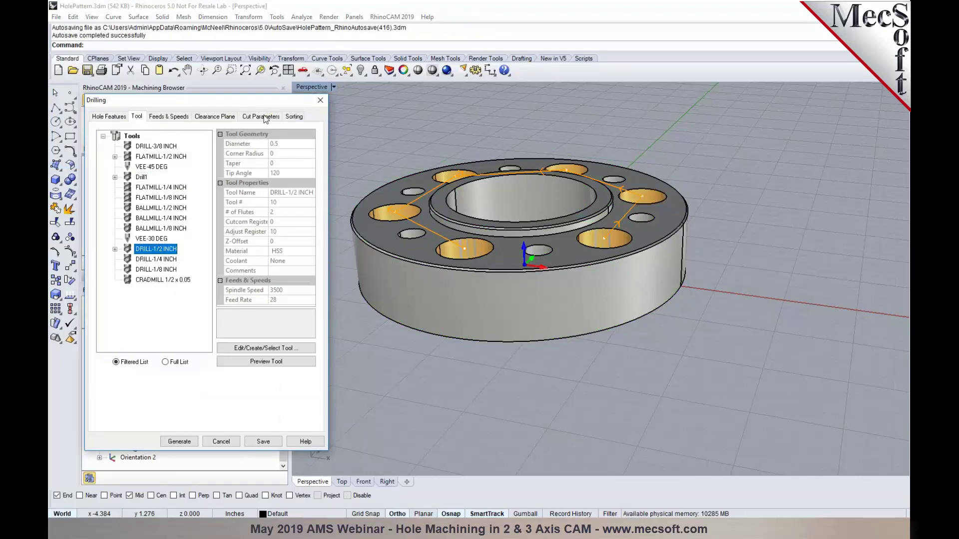
pyautogui.click(263, 117)
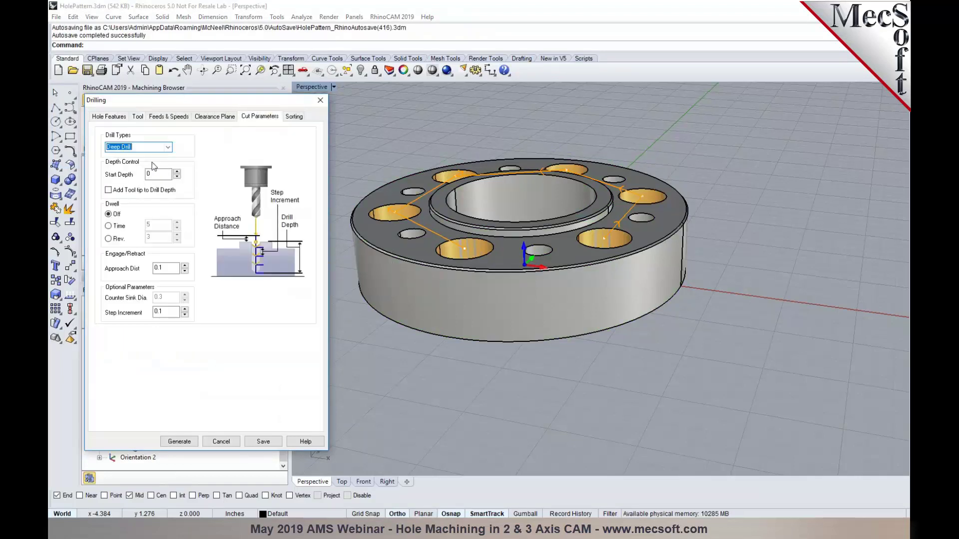
pyautogui.click(295, 119)
pyautogui.click(196, 141)
pyautogui.click(119, 185)
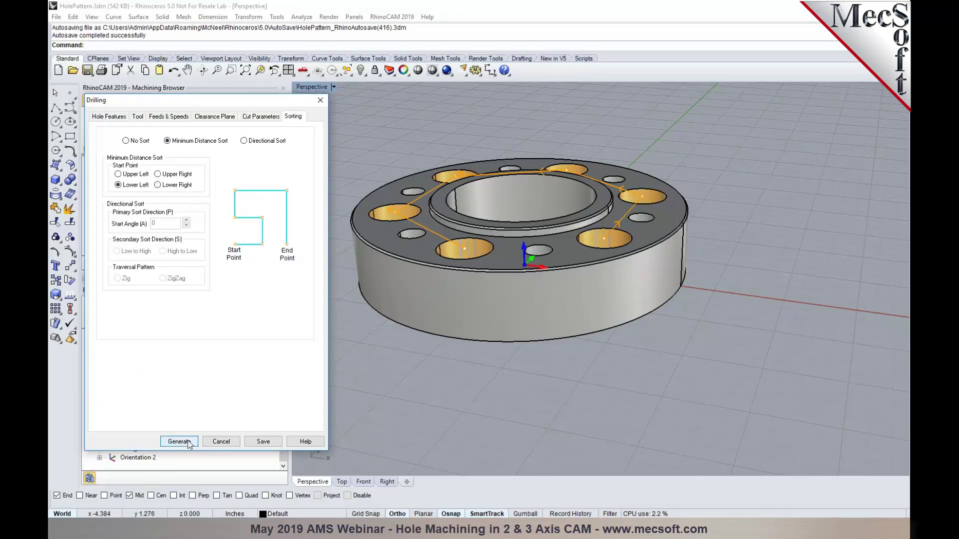
pyautogui.click(180, 441)
# Step: Generate the Hole Profiling toolpath of Hole Feature 2 with FLATMILL-1/2 INCH, creating full 360 degree helixes only
pyautogui.doubleClick(139, 245)
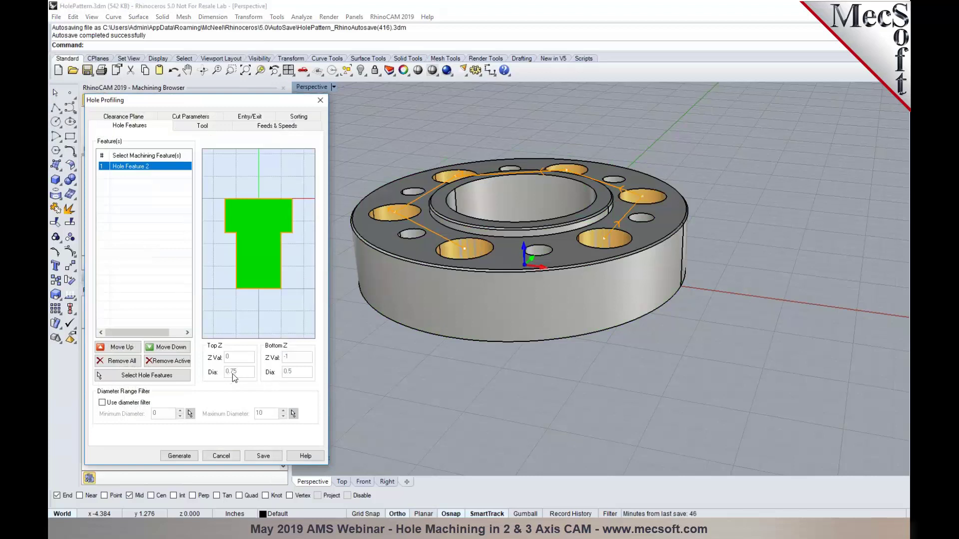
pyautogui.click(197, 128)
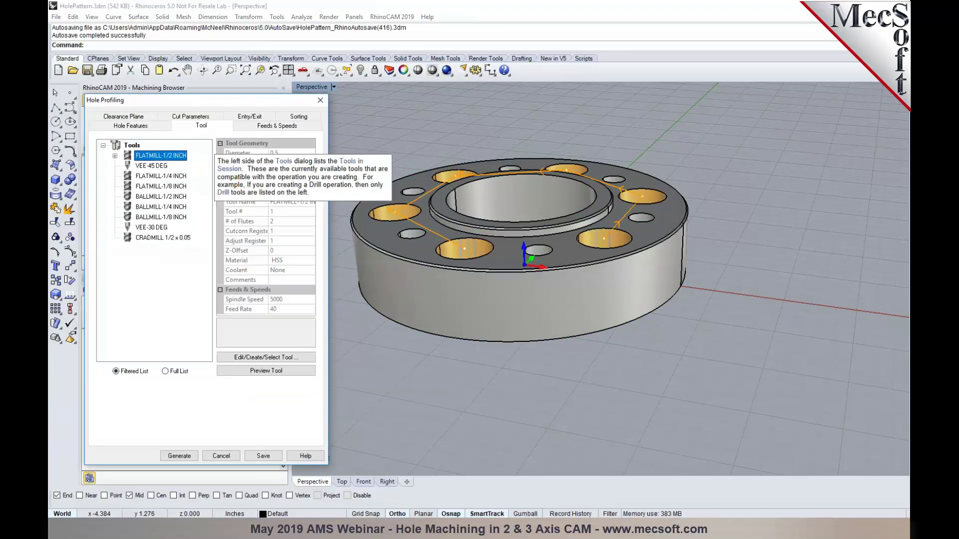
pyautogui.click(175, 119)
pyautogui.click(144, 282)
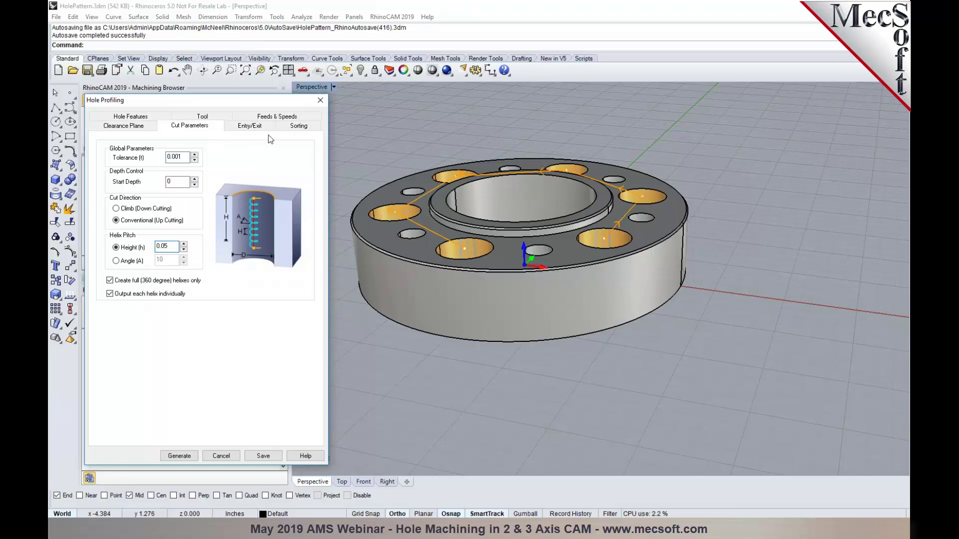
pyautogui.click(298, 126)
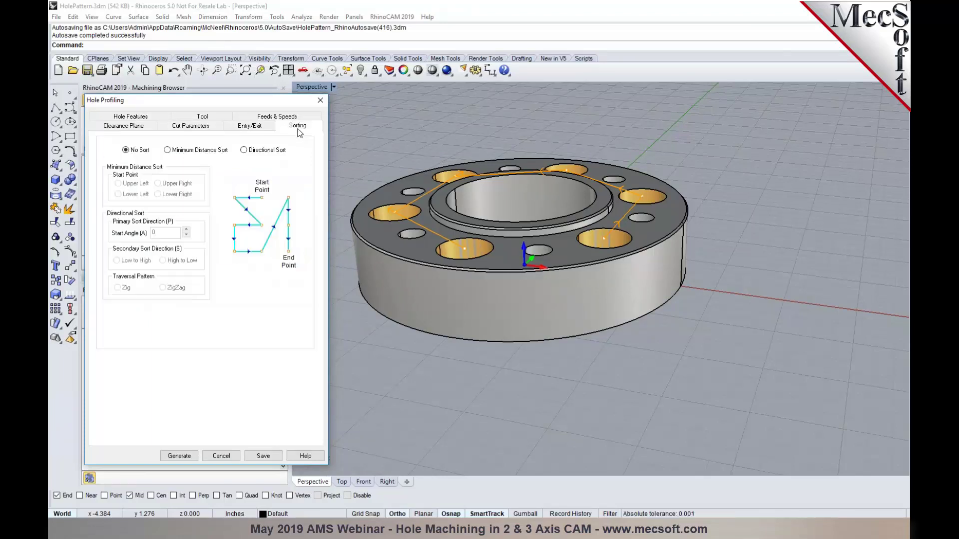
pyautogui.click(191, 456)
# Step: Regenerate the whole Hole Feature 2 operation set in Setup 1
pyautogui.click(151, 213)
pyautogui.rightClick(150, 213)
pyautogui.click(149, 225)
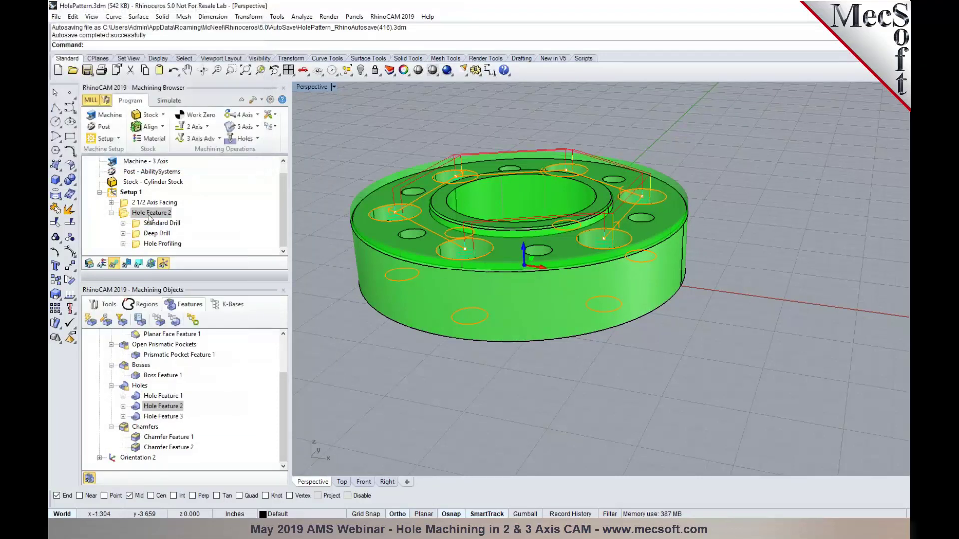
# Step: Examine the FeatureBasedMachiningKBs folder as the place to save the Hole Feature 2 operation set to a knowledge base, without saving it
pyautogui.rightClick(150, 213)
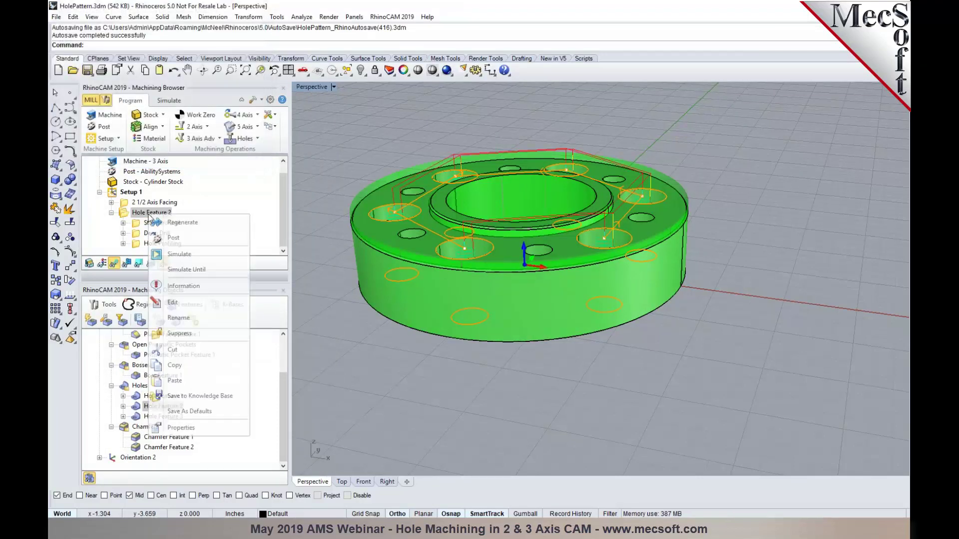
pyautogui.click(236, 395)
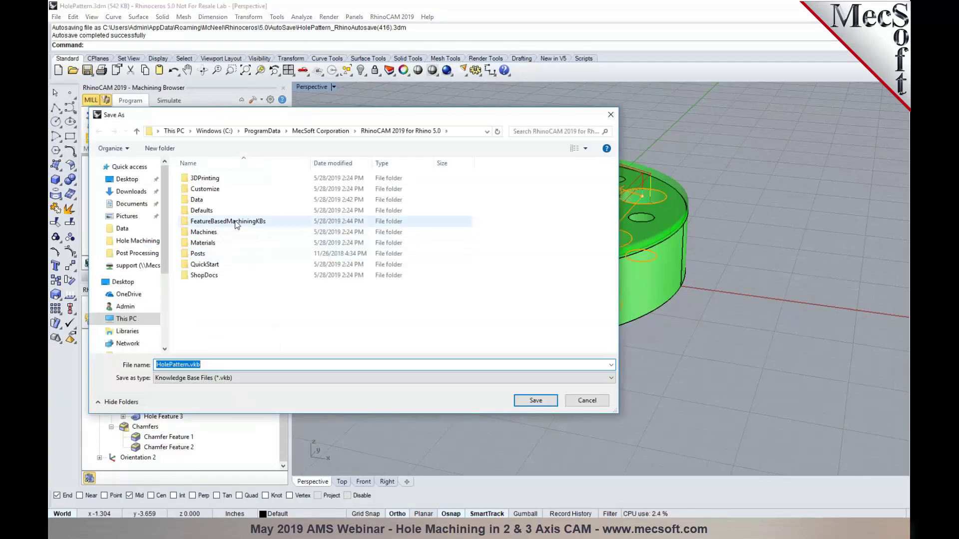
pyautogui.doubleClick(237, 224)
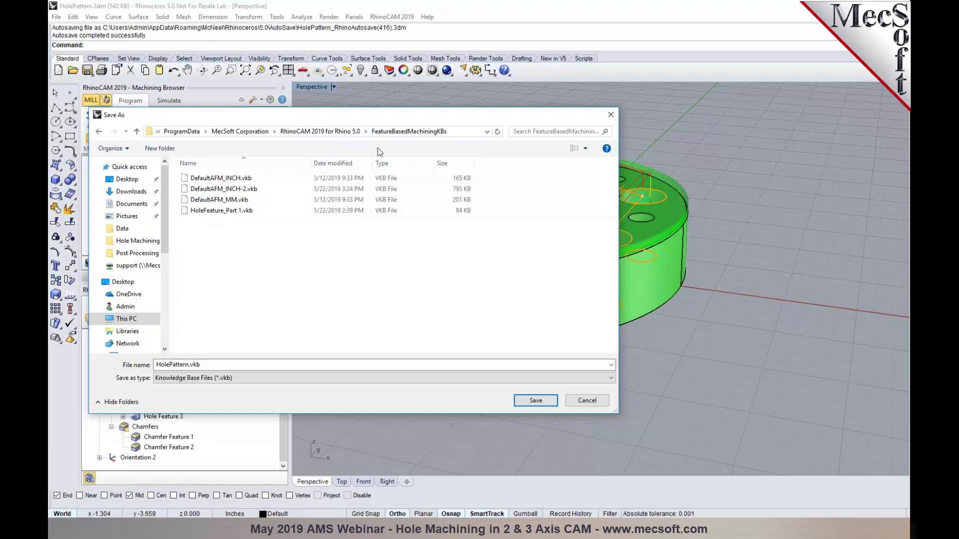
pyautogui.click(602, 401)
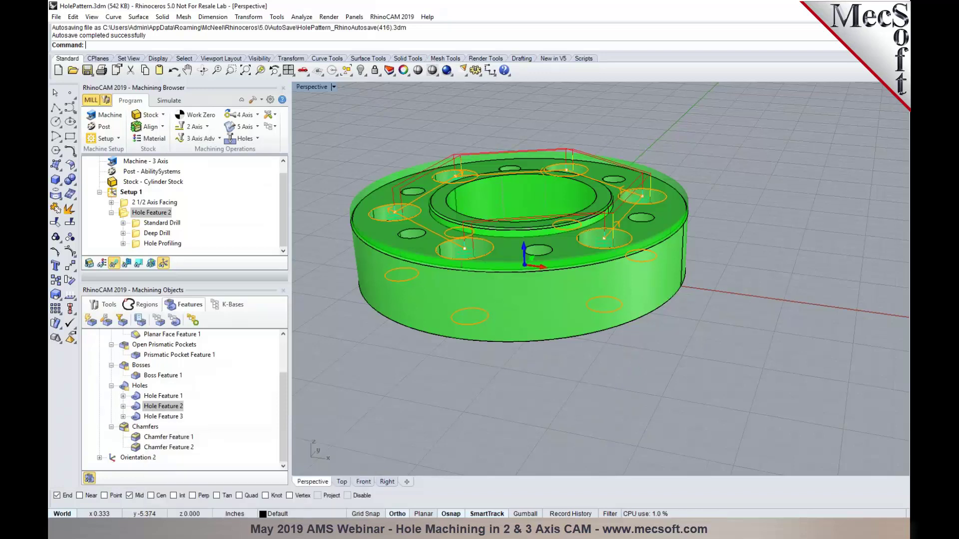
# Step: Switch to Spindle End Plate.3dm and apply Automatic Feature Machining to Hole Feature 5 using the HoleFeature_Part 1 knowledge base
pyautogui.click(224, 502)
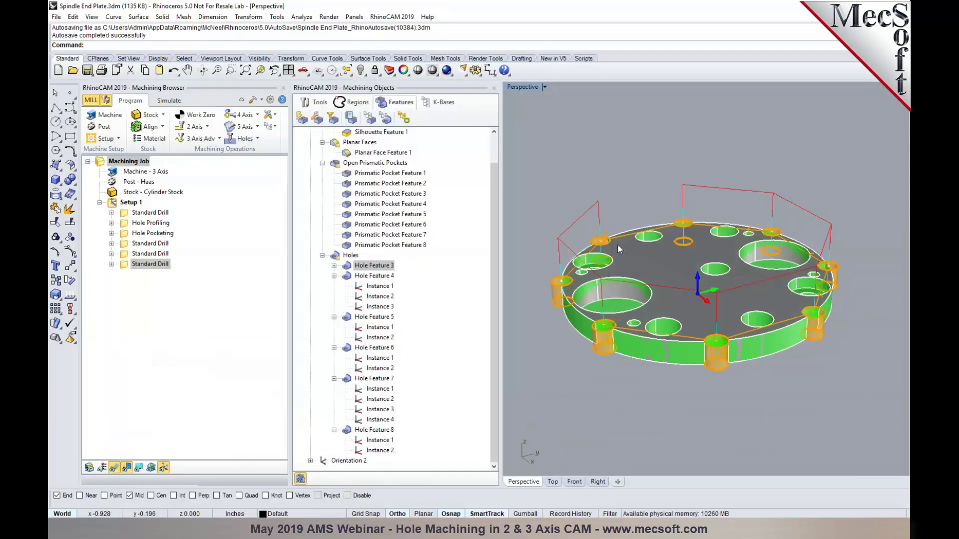
pyautogui.click(383, 278)
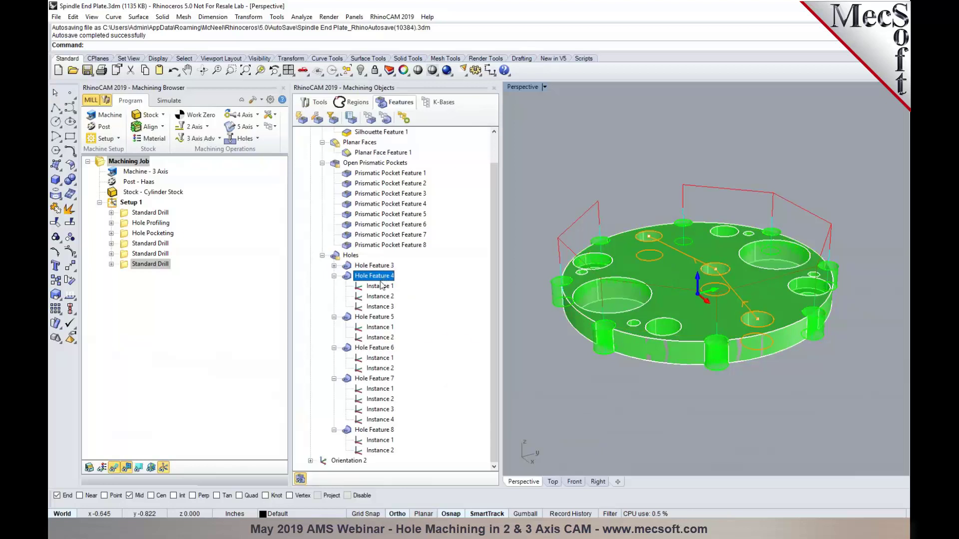
pyautogui.click(374, 318)
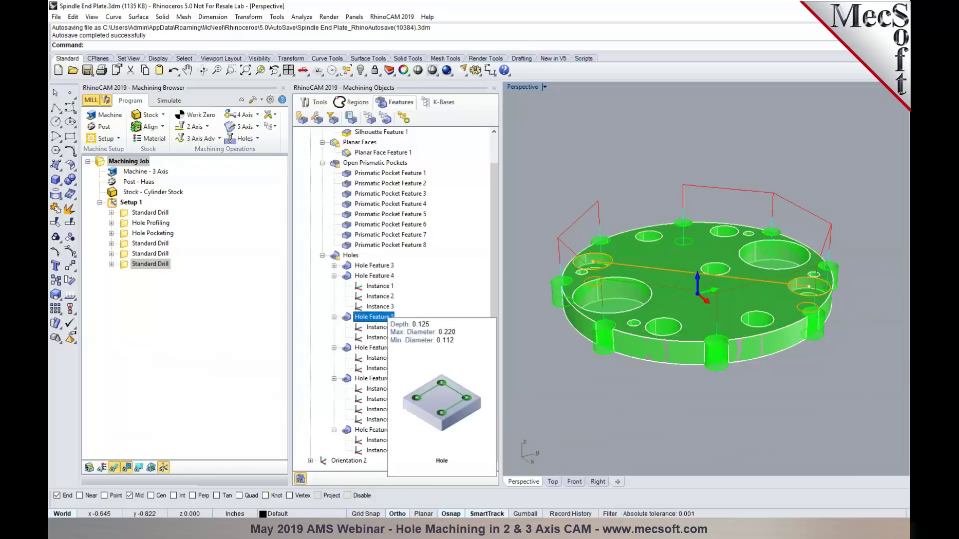
pyautogui.rightClick(372, 320)
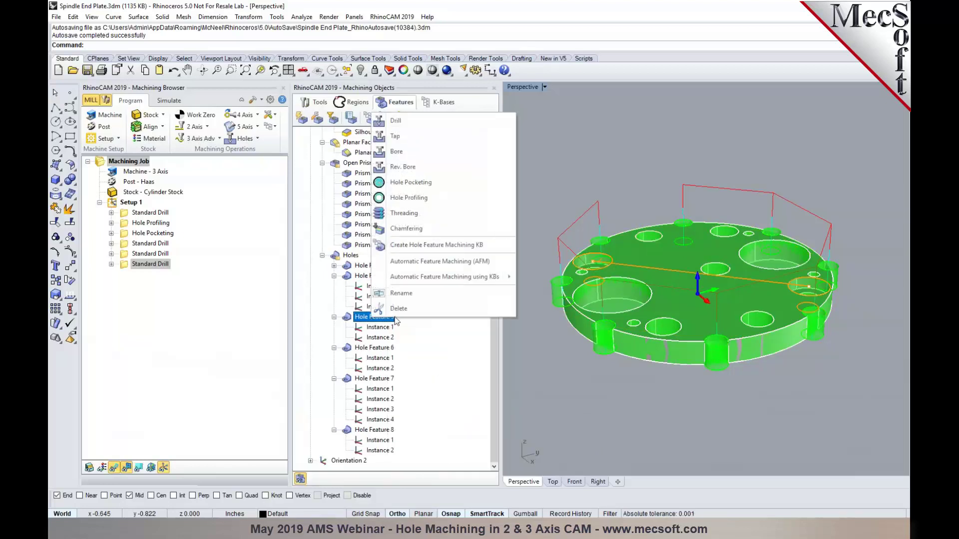
pyautogui.moveTo(488, 278)
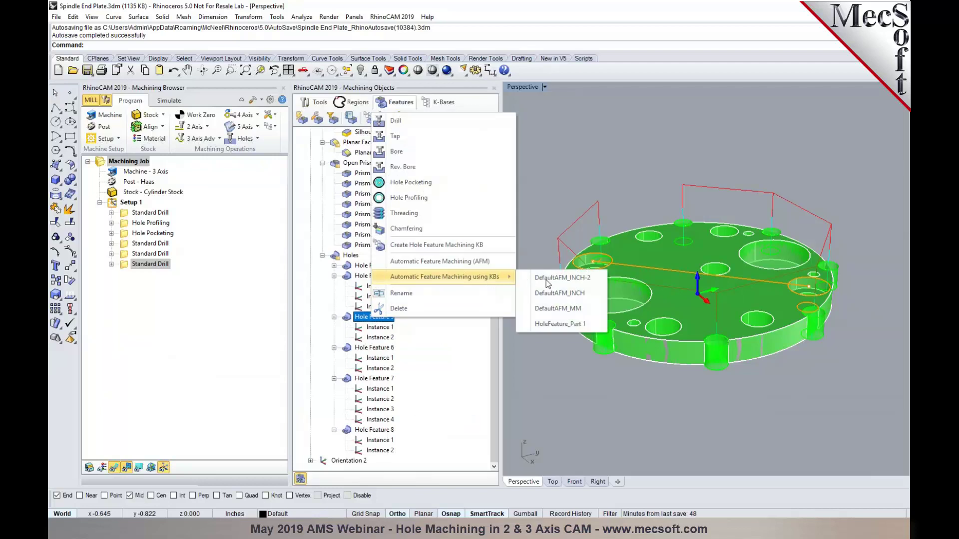
pyautogui.click(553, 324)
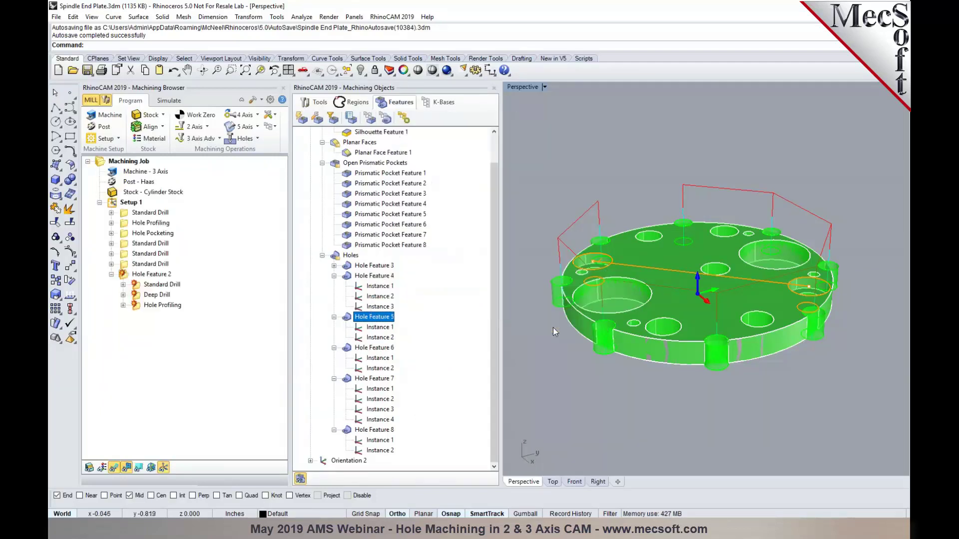
# Step: Examine the Standard Drill, Deep Drill and Hole Profiling operations in the Hole Feature 2 set and the cross section of Hole Feature 5
pyautogui.click(160, 286)
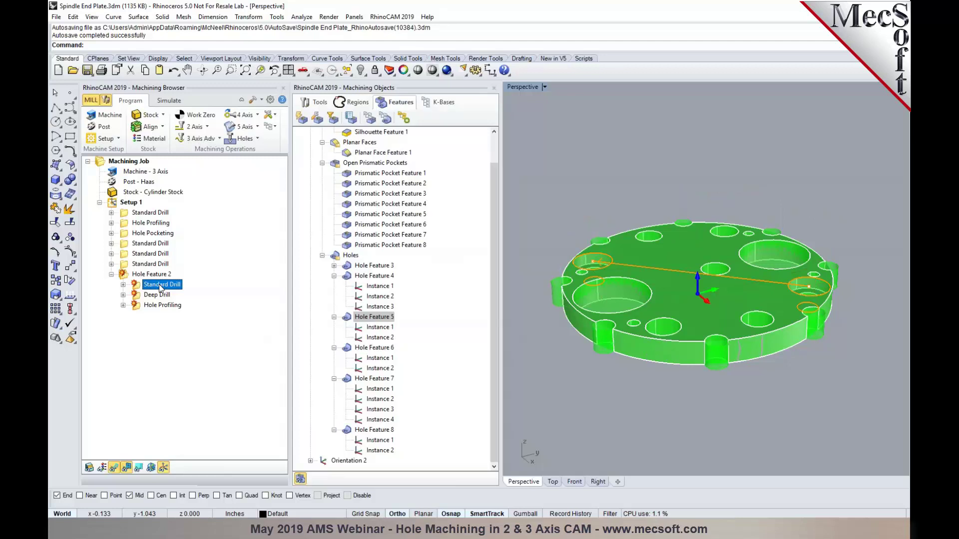
pyautogui.click(160, 295)
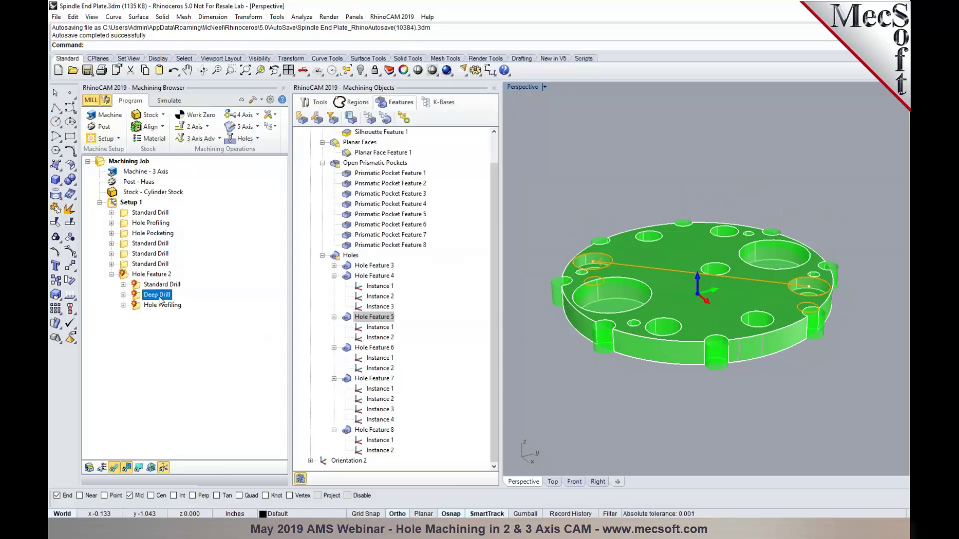
pyautogui.click(160, 305)
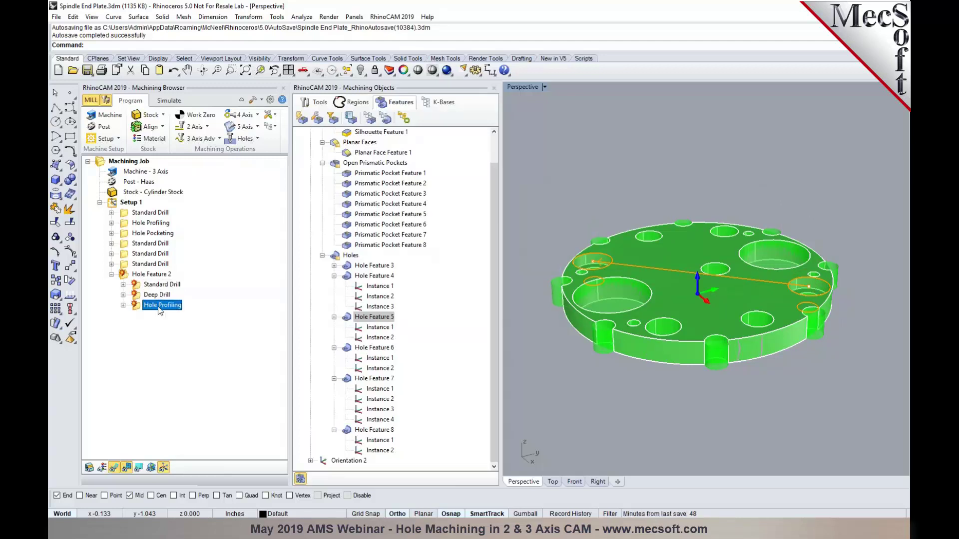
pyautogui.click(348, 320)
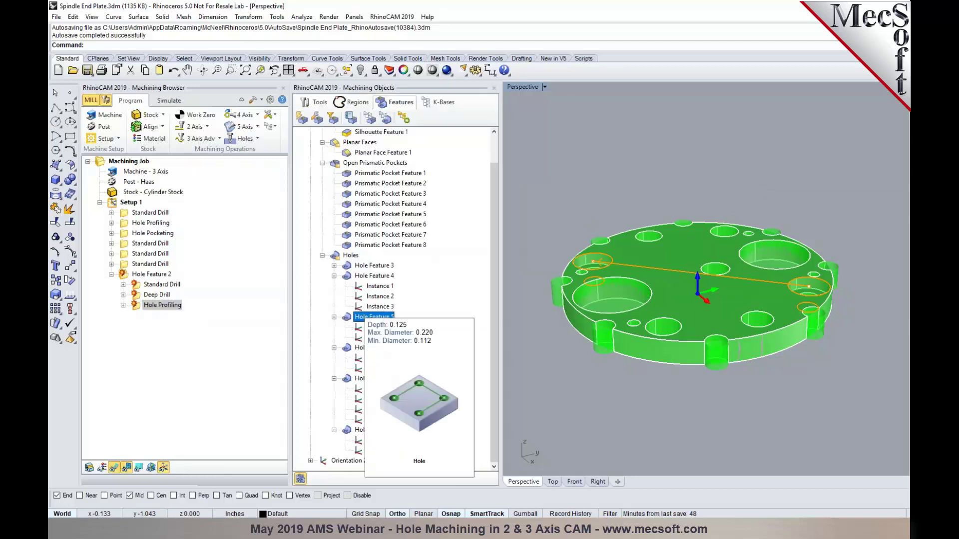
pyautogui.rightClick(355, 317)
pyautogui.click(400, 245)
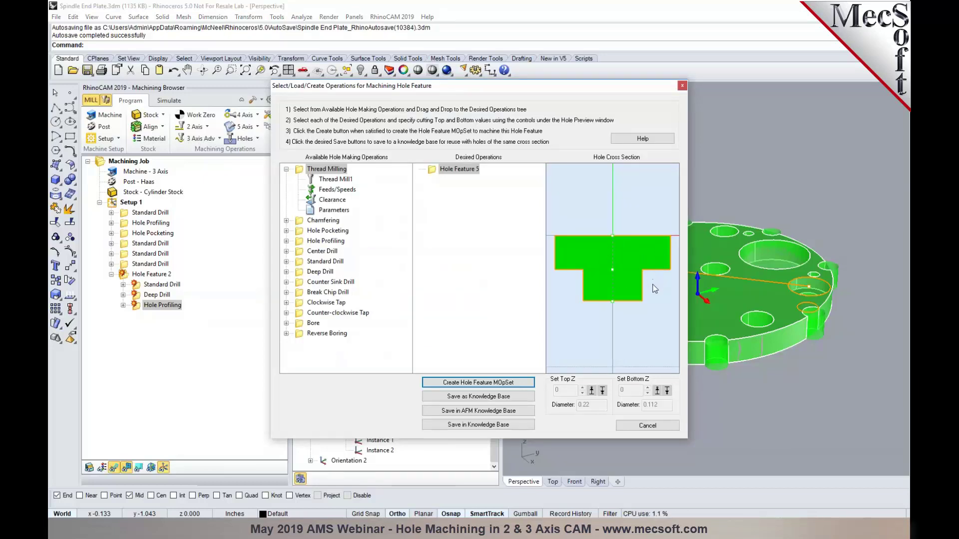
pyautogui.click(633, 431)
# Step: Generate the Standard Drill toolpath of the Hole Feature 2 set on Hole Feature 5, keeping its assigned DRILL - 1/4 (E) tool
pyautogui.click(160, 285)
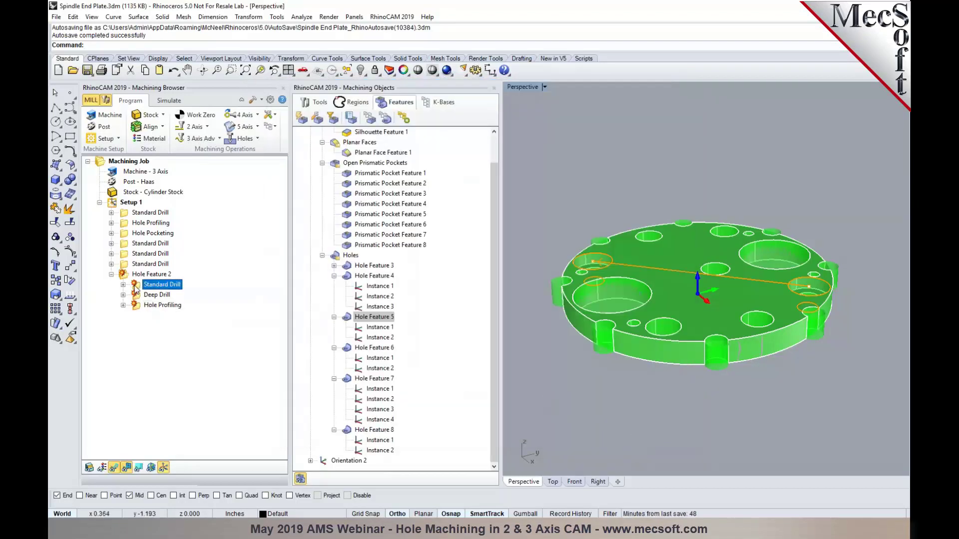
pyautogui.doubleClick(136, 289)
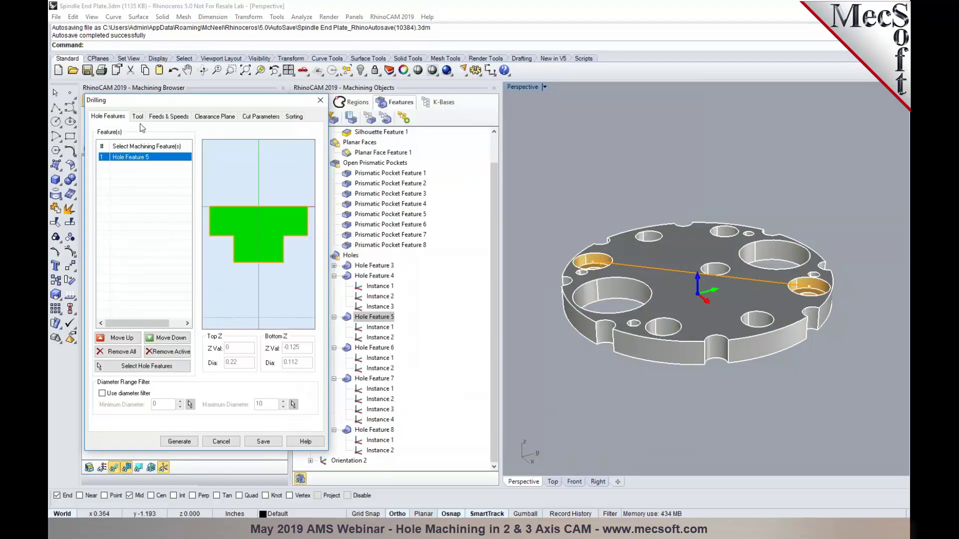
pyautogui.click(138, 117)
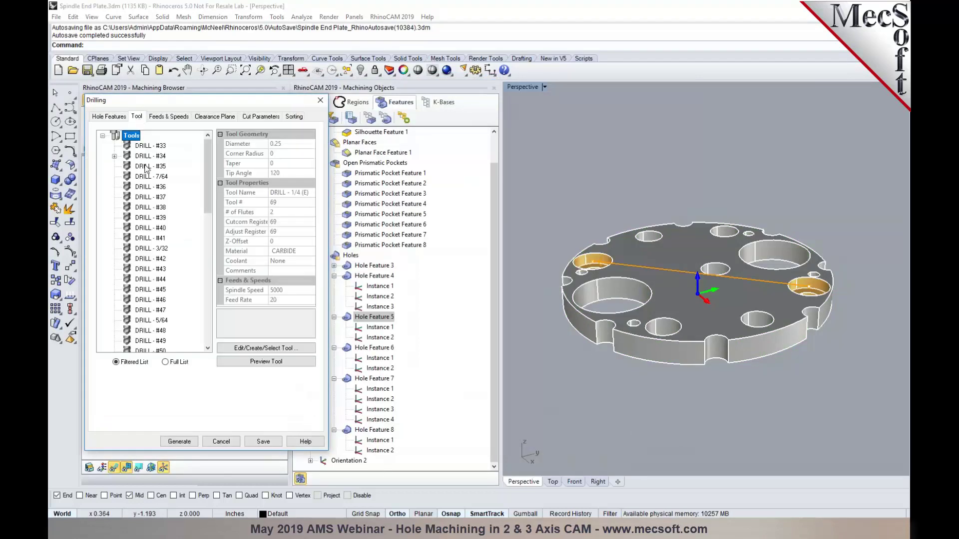
pyautogui.click(176, 441)
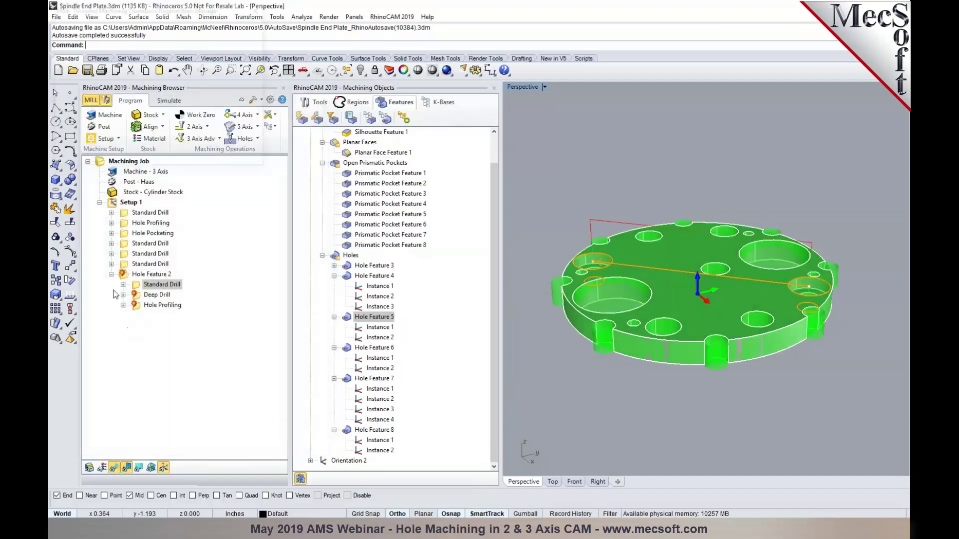
# Step: Generate the Deep Drill toolpath of the Hole Feature 2 set on Hole Feature 5, keeping its assigned tool
pyautogui.doubleClick(148, 296)
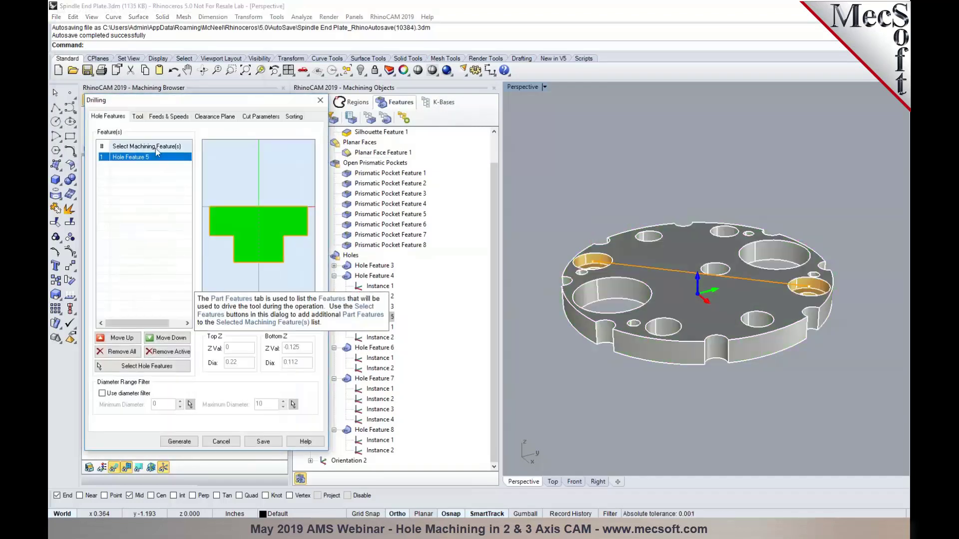
pyautogui.click(137, 116)
pyautogui.click(180, 441)
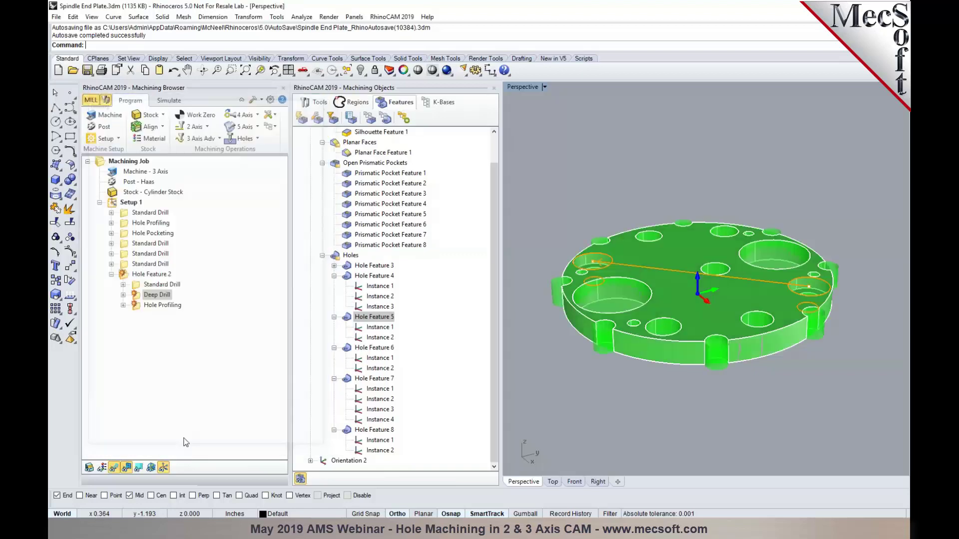
# Step: Pick FLATMILL-1/8 INCH from the full tool list for the Hole Profiling operation on Hole Feature 5 and generate its toolpath
pyautogui.doubleClick(142, 307)
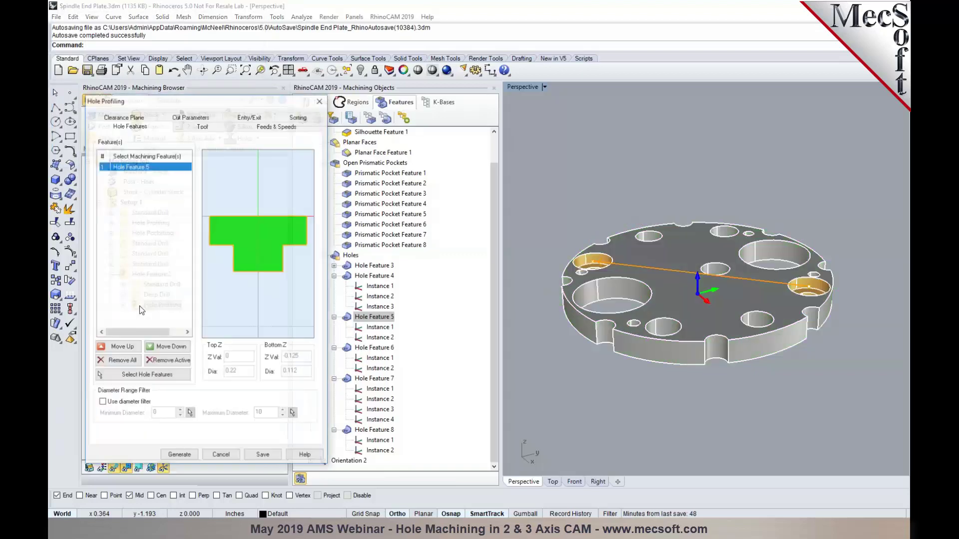
pyautogui.click(200, 126)
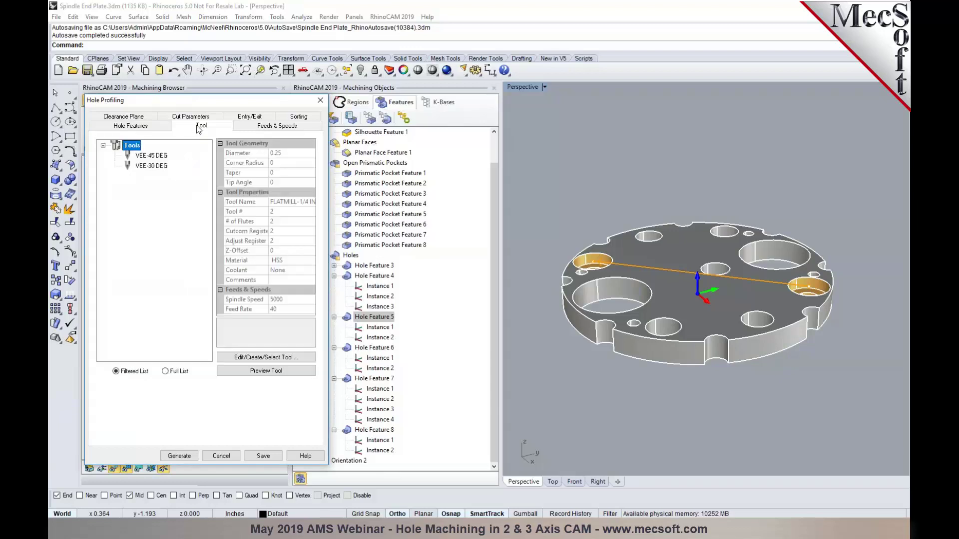
pyautogui.click(177, 371)
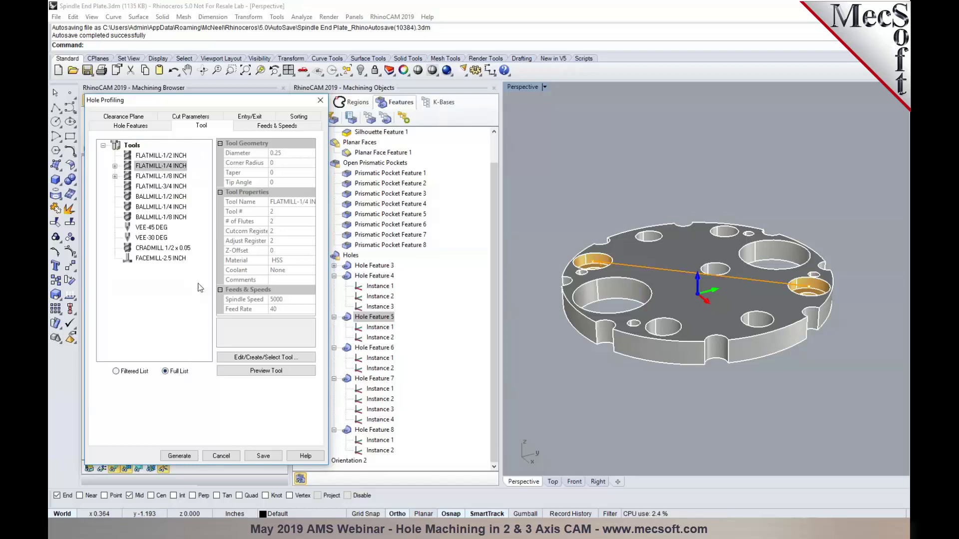
pyautogui.click(175, 178)
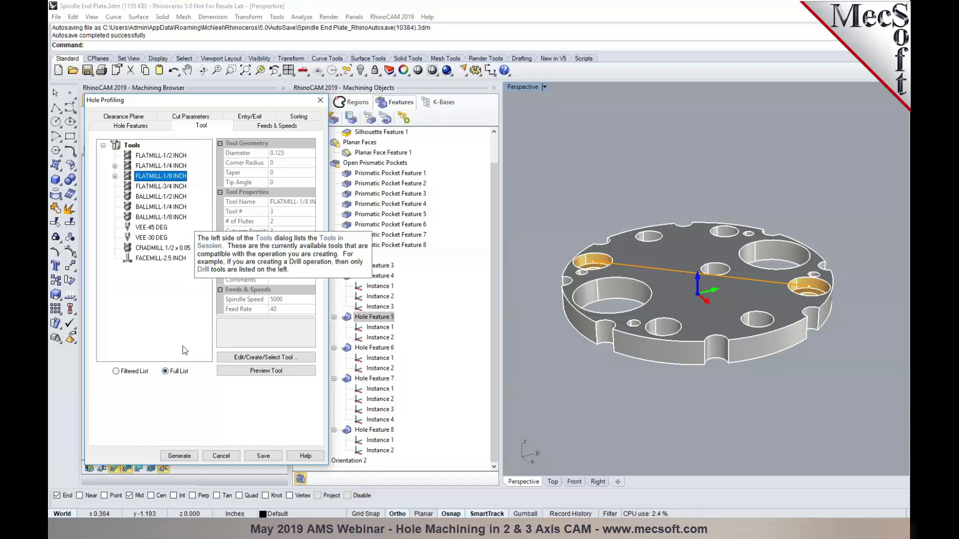
pyautogui.click(179, 456)
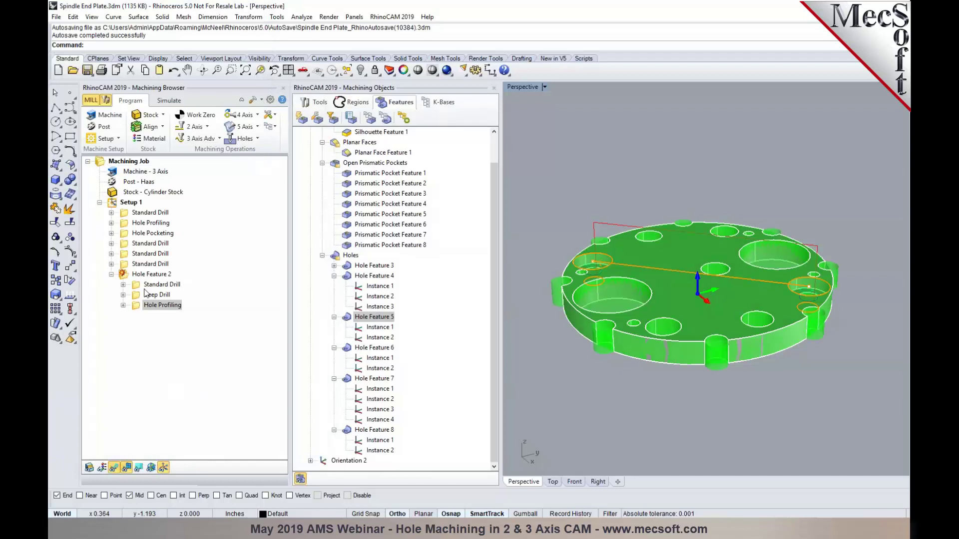
# Step: Review the sorting settings of the Hole Profiling operation in the Hole Feature 2 set without changing them
pyautogui.click(143, 276)
pyautogui.click(145, 307)
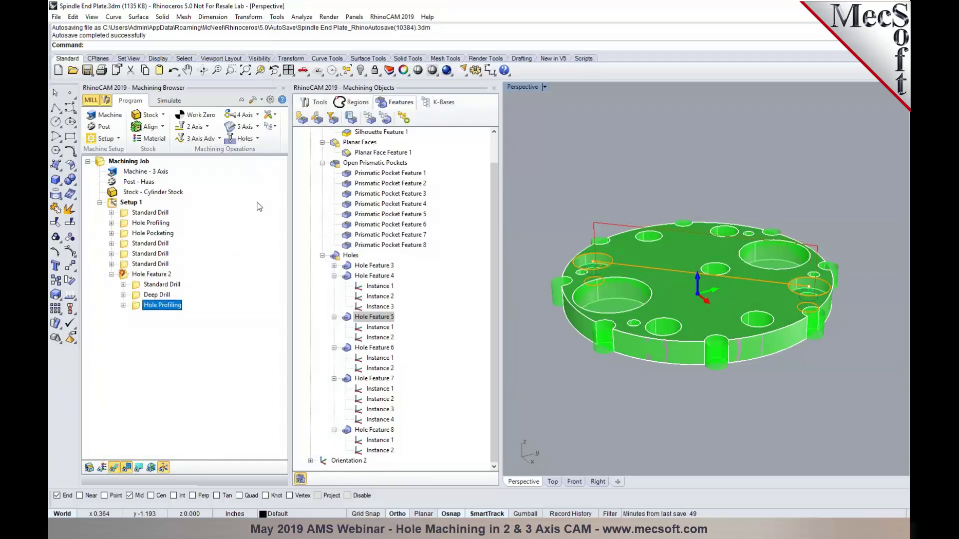
pyautogui.click(298, 125)
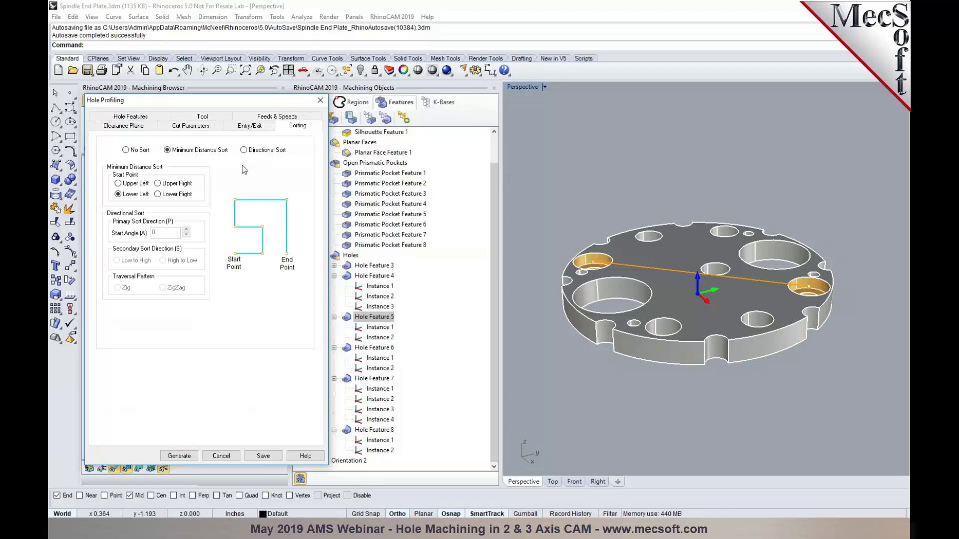
pyautogui.click(231, 455)
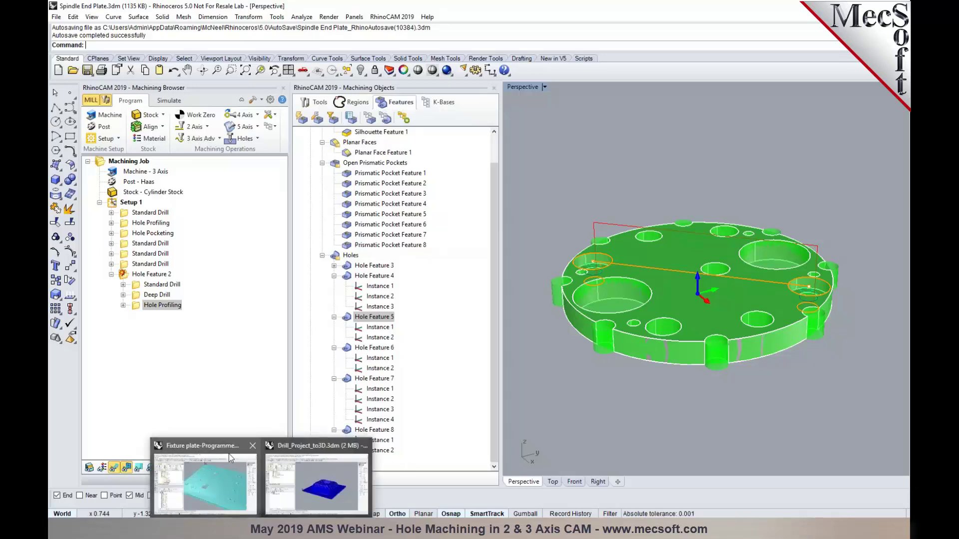
# Step: Switch to Fixture plate-Programmed.3dm, display the toolpath of MOp Set 1/4-20 and view the options for saving it to a knowledge base
pyautogui.click(229, 454)
pyautogui.scroll(-5, 385, 305)
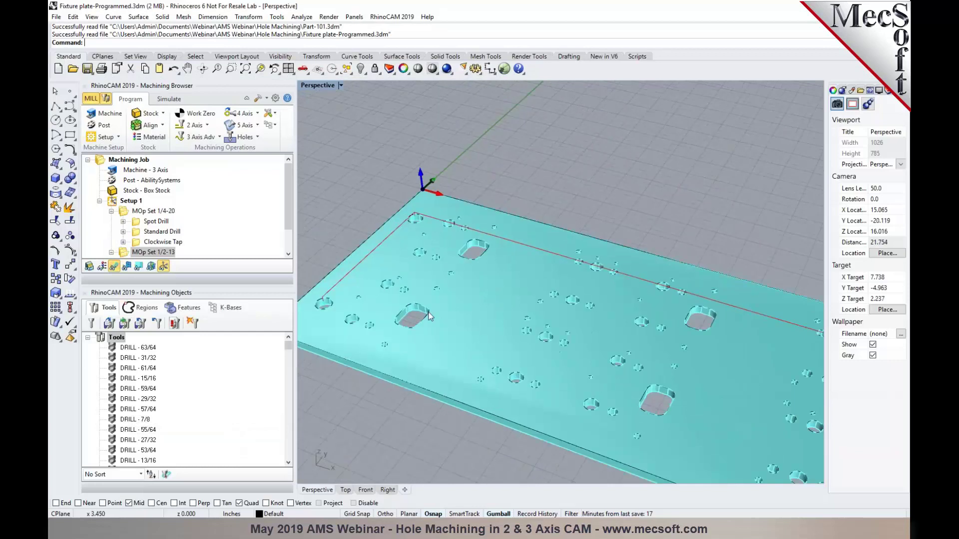
pyautogui.scroll(-5, 443, 312)
pyautogui.scroll(3, 430, 295)
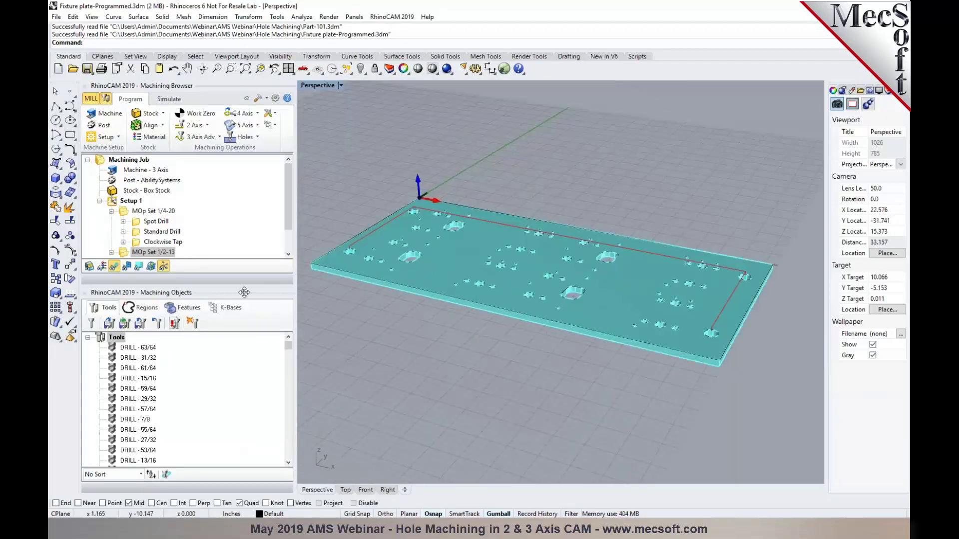
pyautogui.scroll(2, 369, 260)
pyautogui.click(146, 213)
pyautogui.scroll(-1, 146, 215)
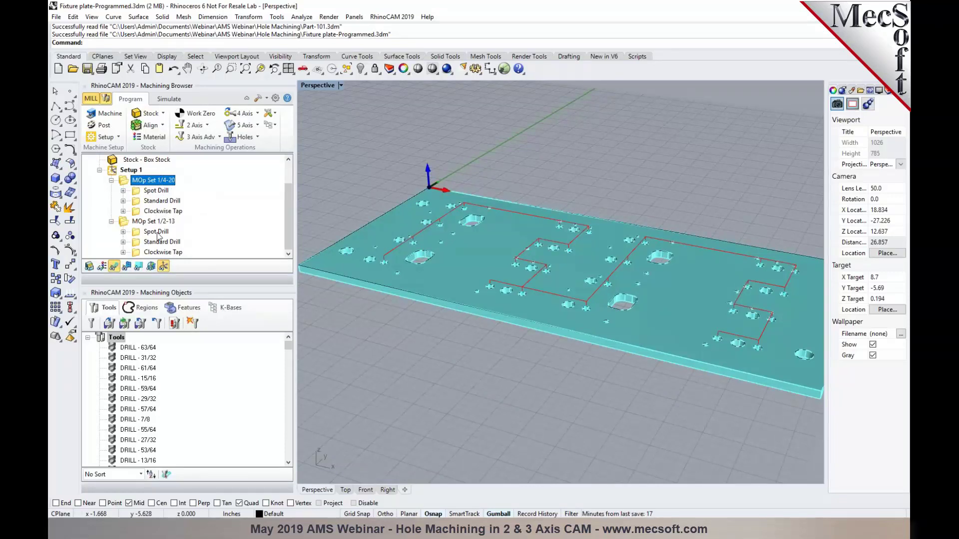
pyautogui.click(272, 125)
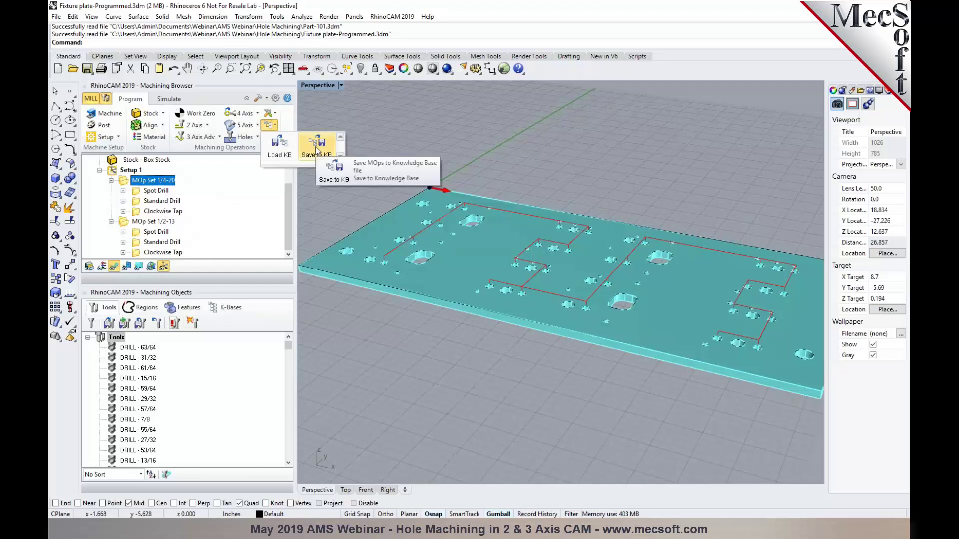
pyautogui.click(358, 332)
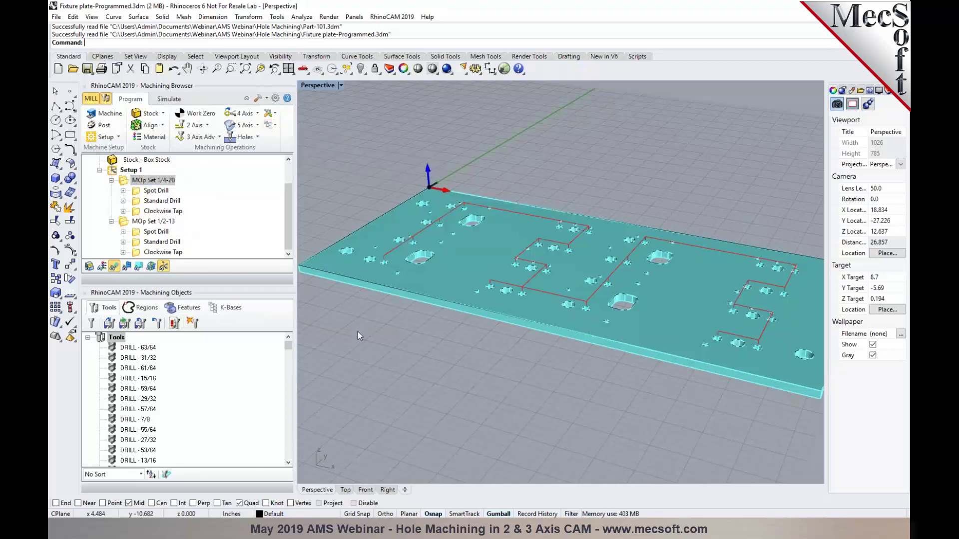
# Step: Load the Drill&Tap.vkb knowledge base into the machining objects
pyautogui.click(217, 313)
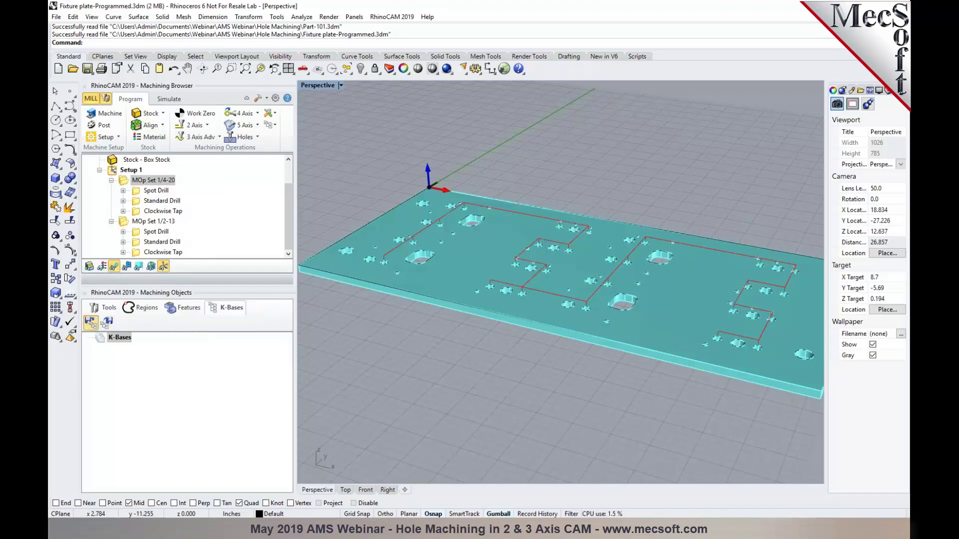
pyautogui.click(90, 322)
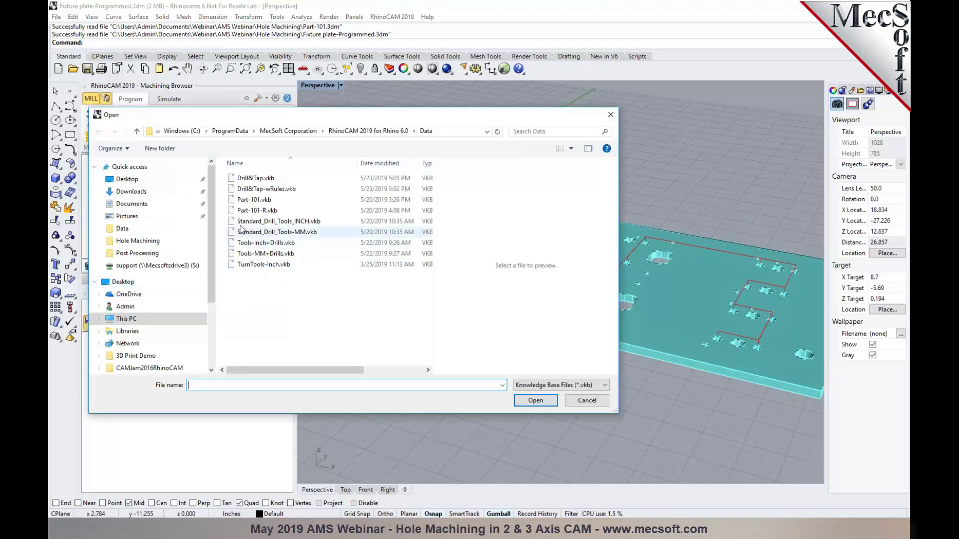
pyautogui.click(250, 178)
pyautogui.click(536, 401)
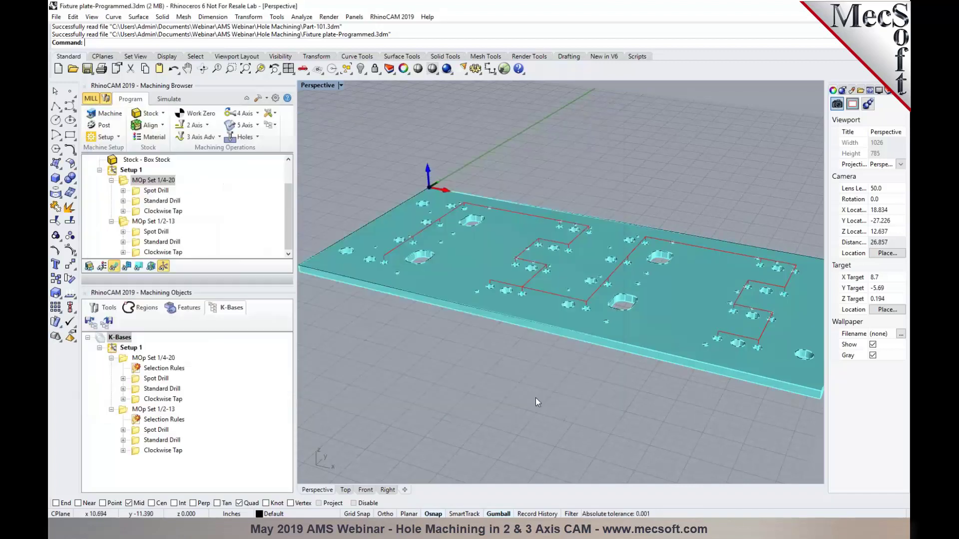
# Step: Inspect the Selection Rules entries of MOp Set 1/4-20 and MOp Set 1/2-13 in the loaded knowledge base
pyautogui.click(138, 371)
pyautogui.click(139, 424)
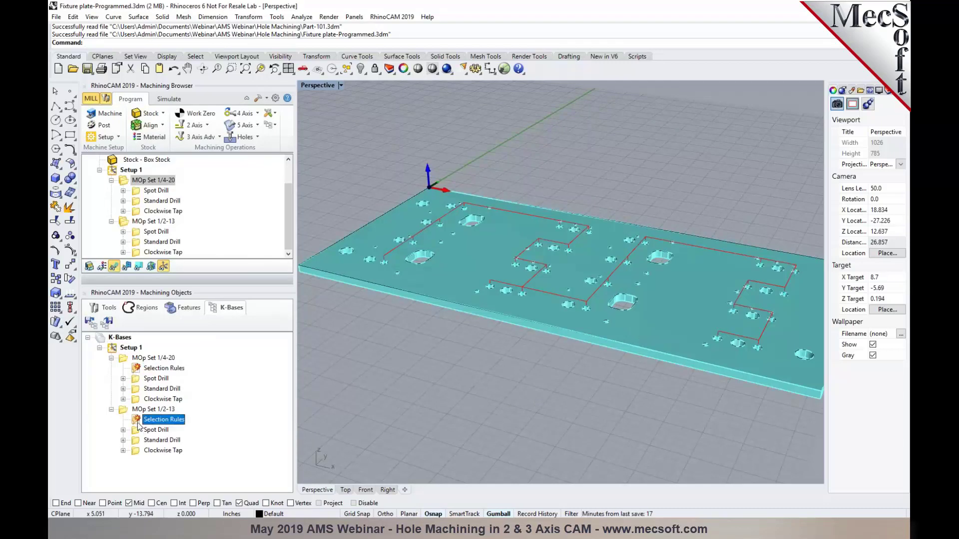
pyautogui.click(144, 372)
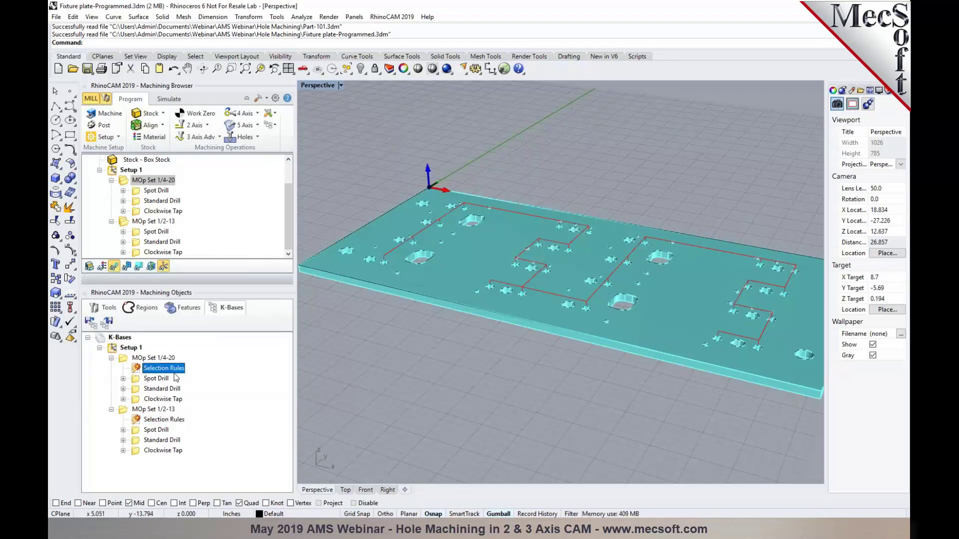
# Step: Open the selection rules of MOp Set 1/4-20 and look through their geometry, layer and color filters
pyautogui.click(152, 423)
pyautogui.doubleClick(139, 370)
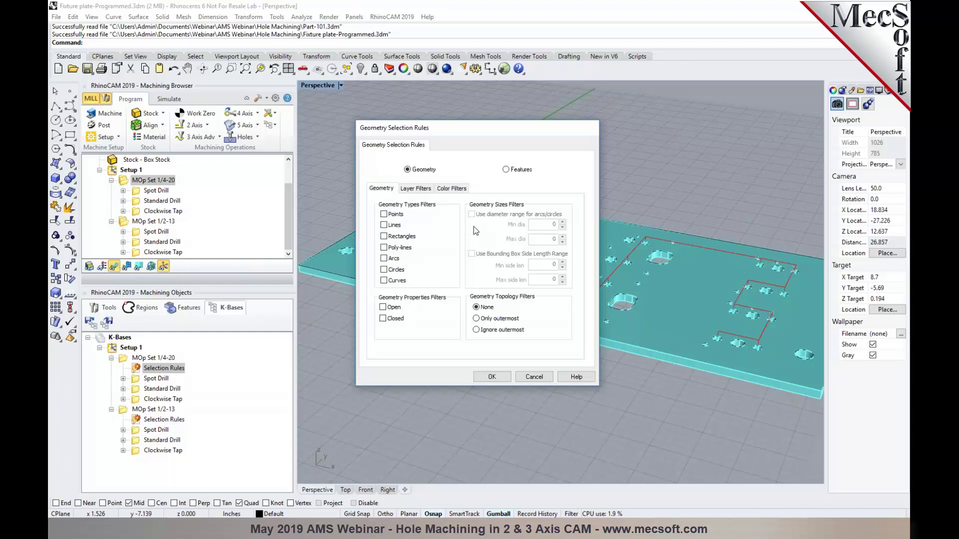
pyautogui.click(428, 194)
pyautogui.click(447, 193)
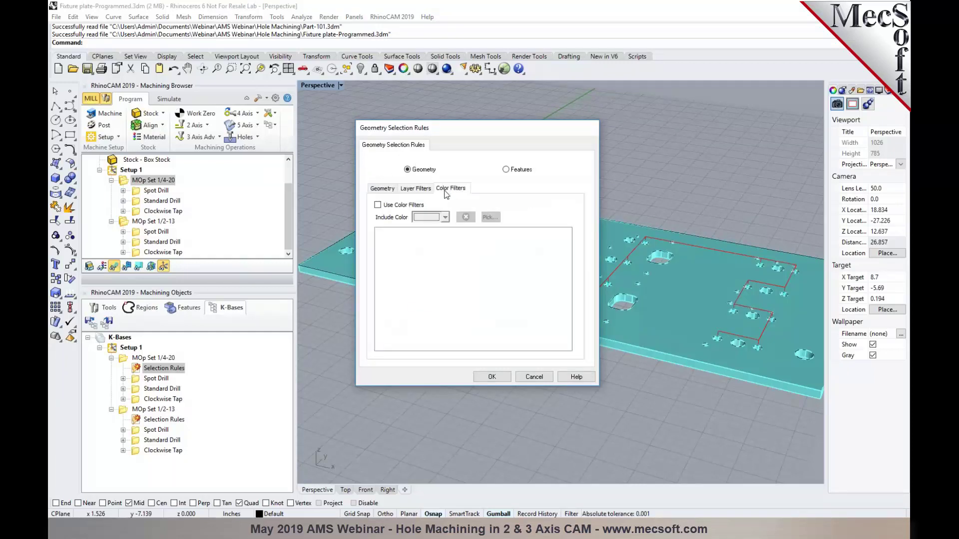
pyautogui.click(391, 191)
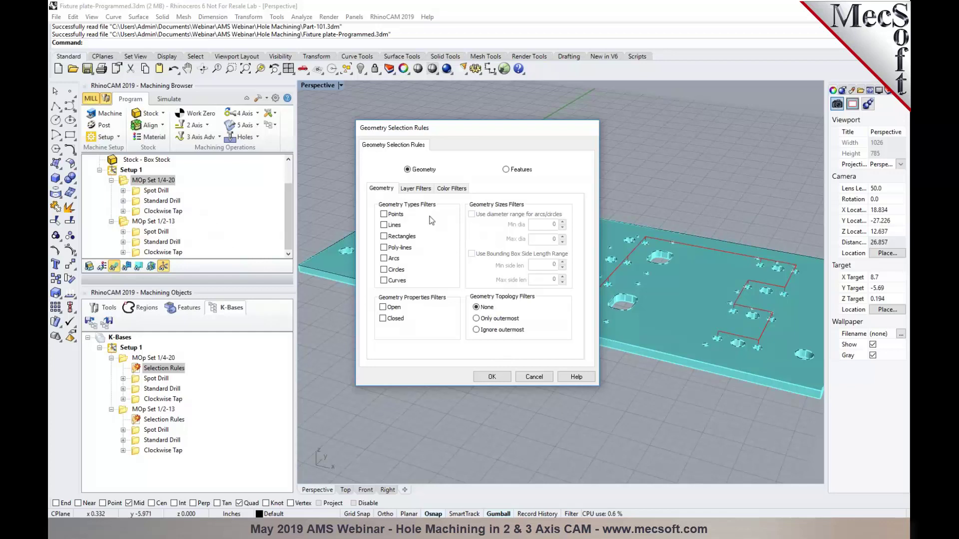
# Step: Set the MOp Set 1/4-20 selection rules to pick only circles with a diameter from 0.24 to 0.26
pyautogui.click(390, 271)
pyautogui.click(471, 214)
pyautogui.click(544, 239)
pyautogui.click(555, 224)
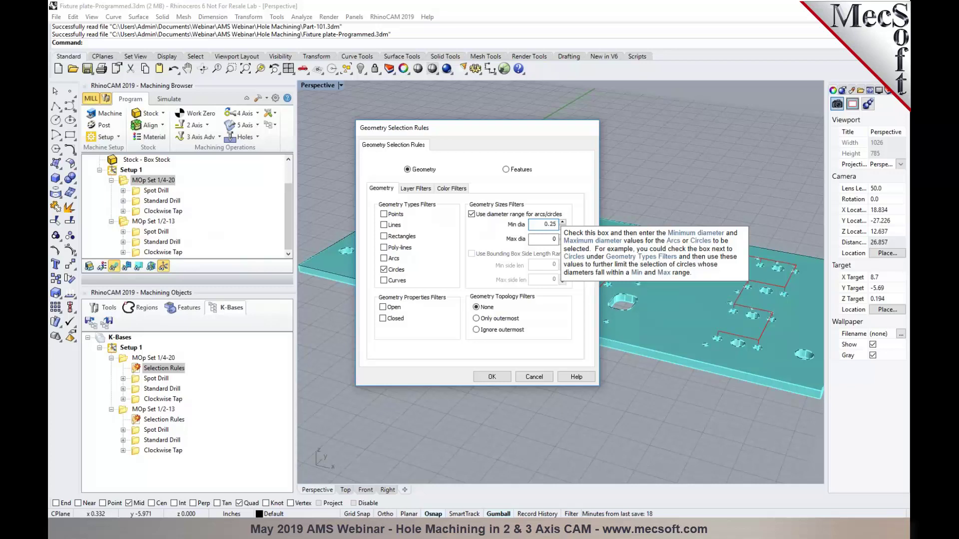
pyautogui.write('.24')
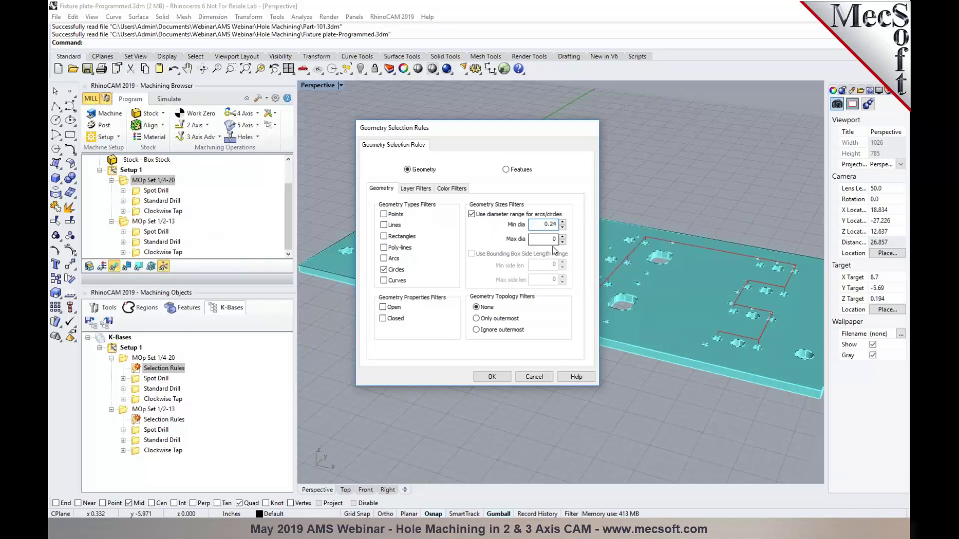
pyautogui.click(557, 240)
pyautogui.write('.')
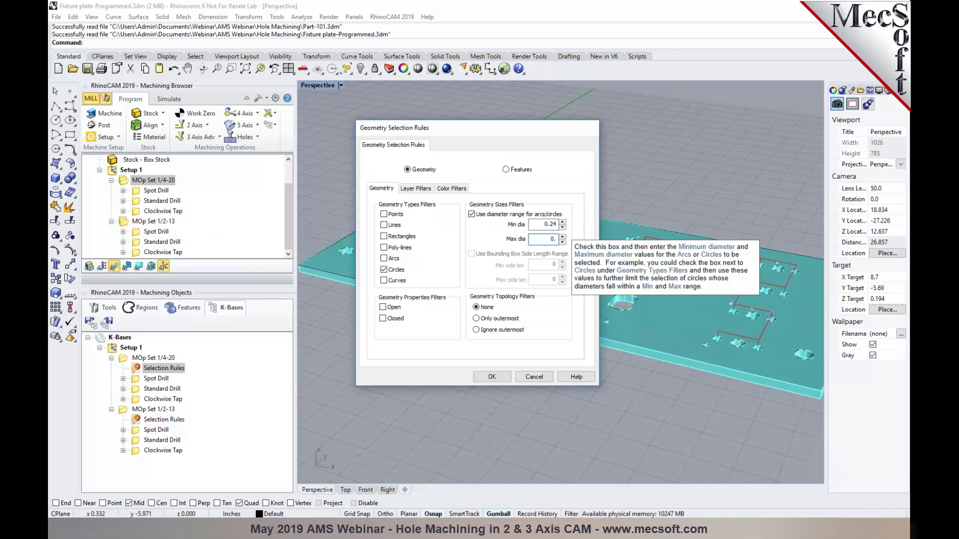
pyautogui.write('26')
pyautogui.click(503, 379)
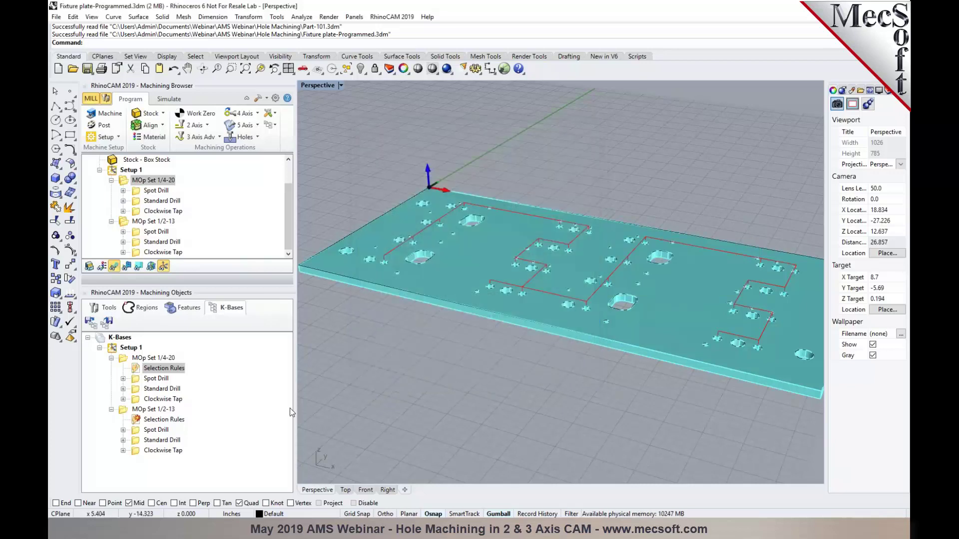
# Step: Set the MOp Set 1/2-13 selection rules to pick only circles with a diameter from 0.5 to 0.55
pyautogui.doubleClick(146, 421)
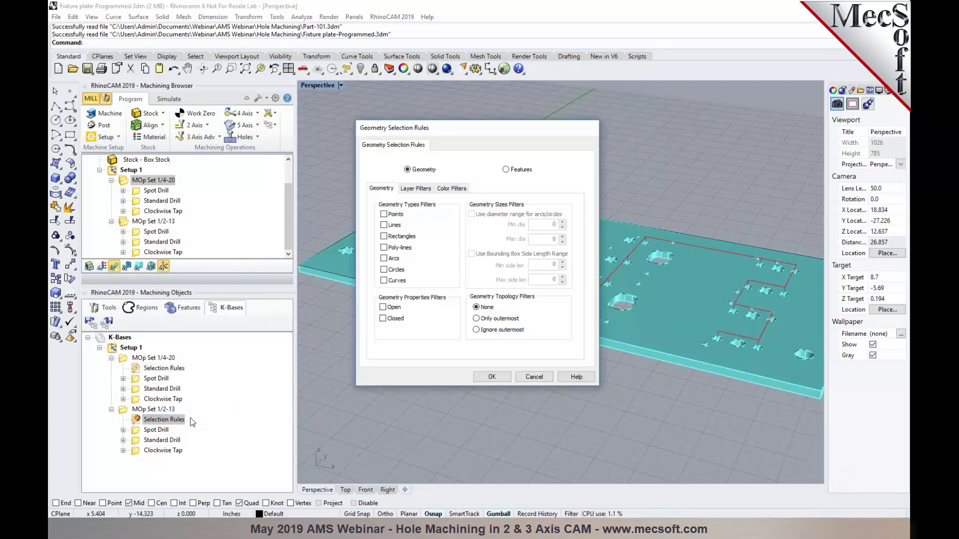
pyautogui.click(390, 270)
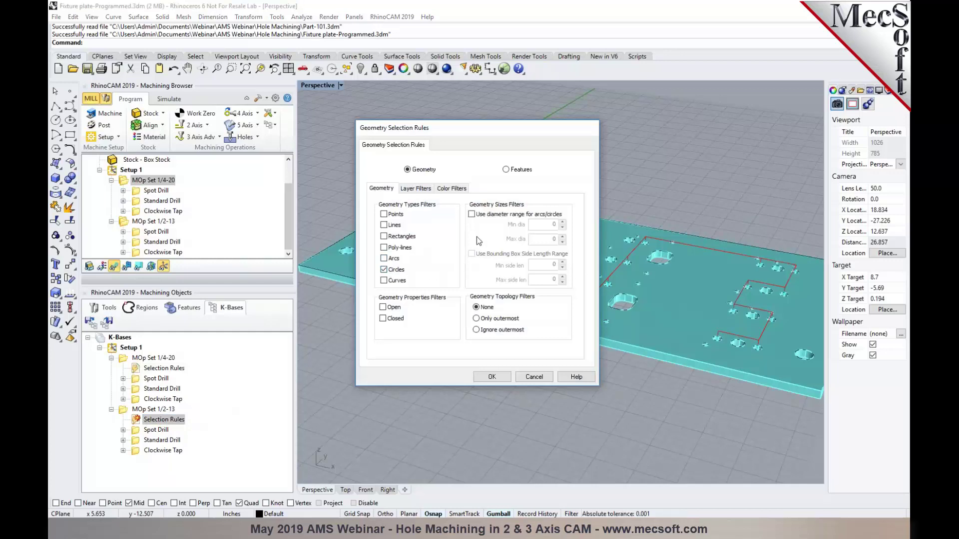
pyautogui.click(478, 215)
pyautogui.click(553, 224)
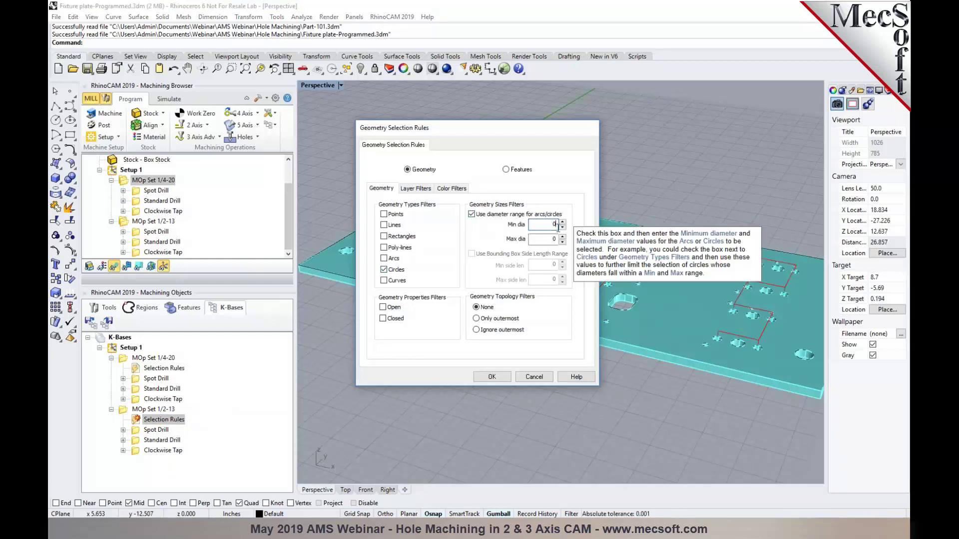
pyautogui.write('.')
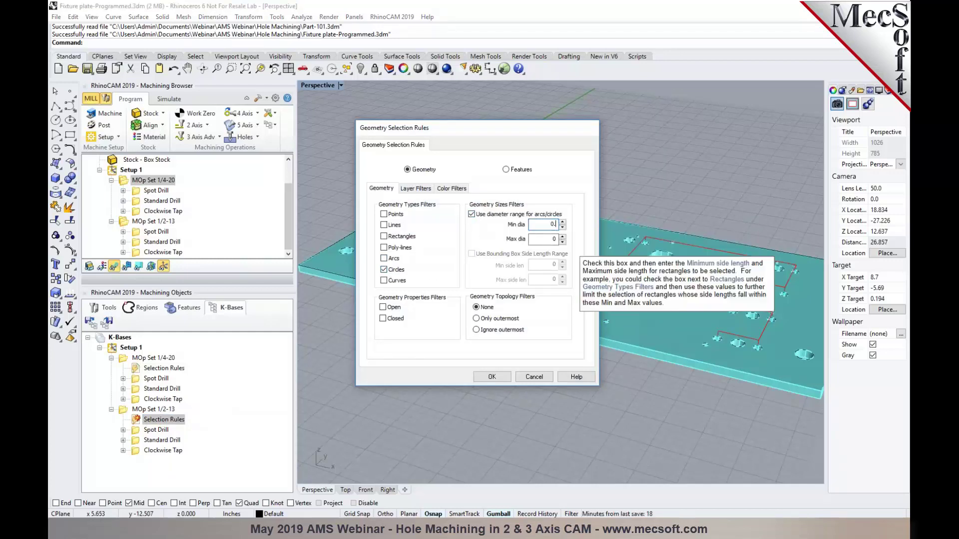
pyautogui.write('5')
pyautogui.click(556, 240)
pyautogui.write('.')
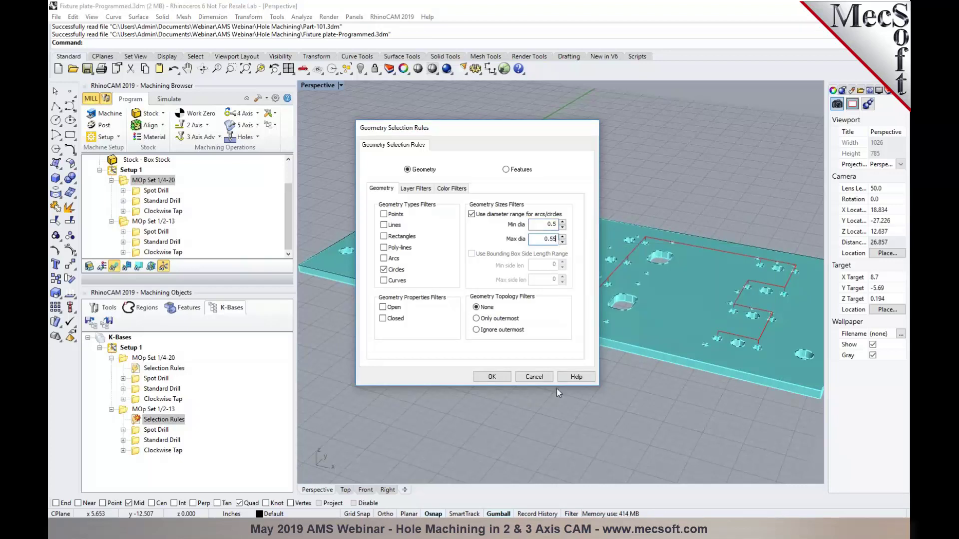
pyautogui.click(488, 377)
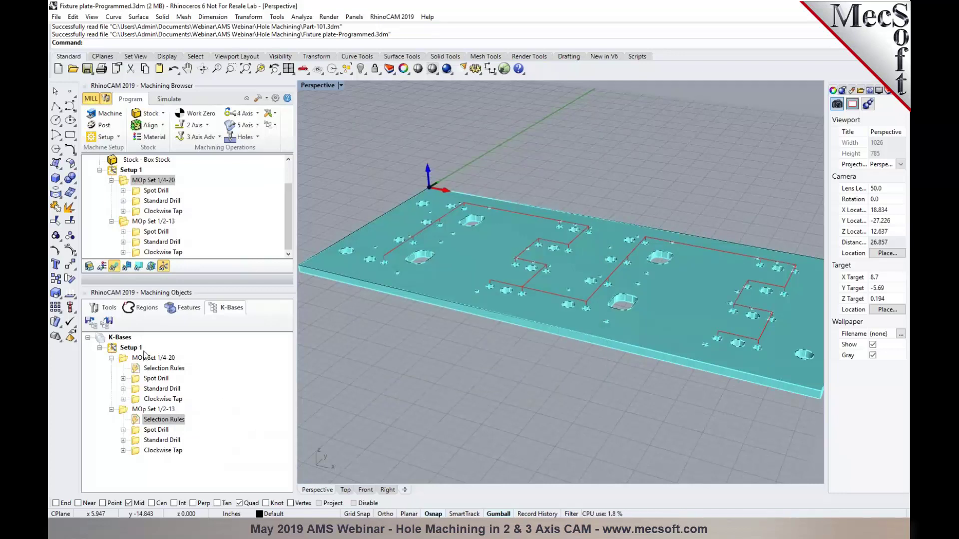
# Step: View the save dialog for the edited knowledge base and leave it without saving
pyautogui.click(155, 360)
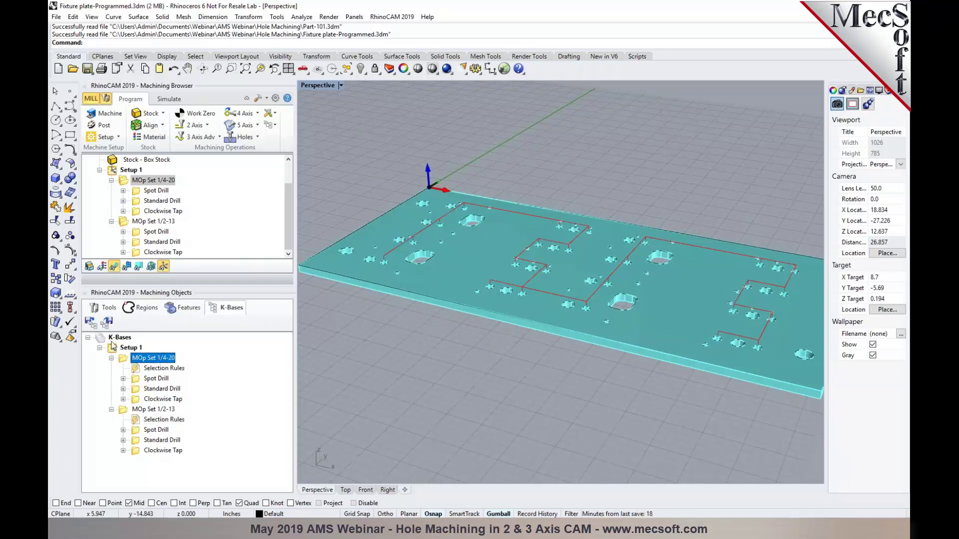
pyautogui.click(107, 323)
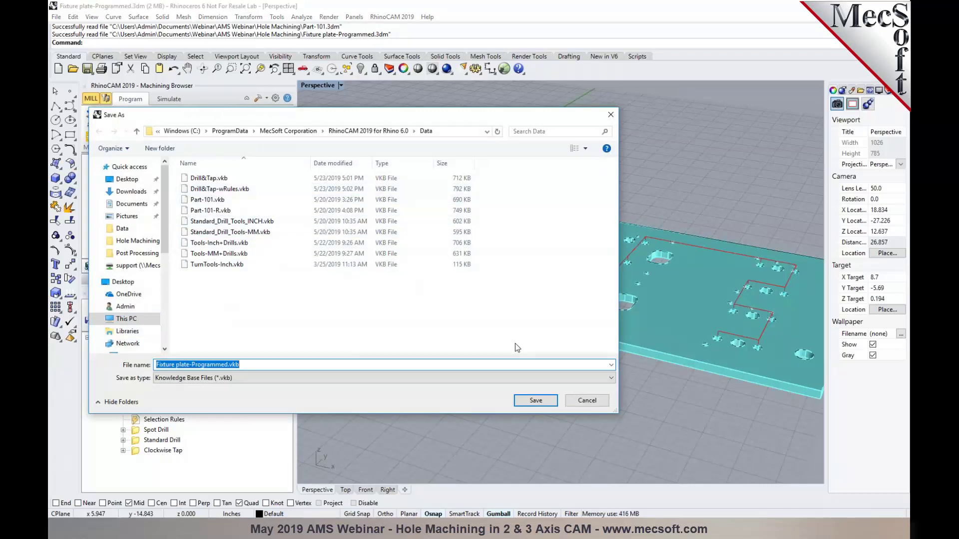
pyautogui.click(583, 401)
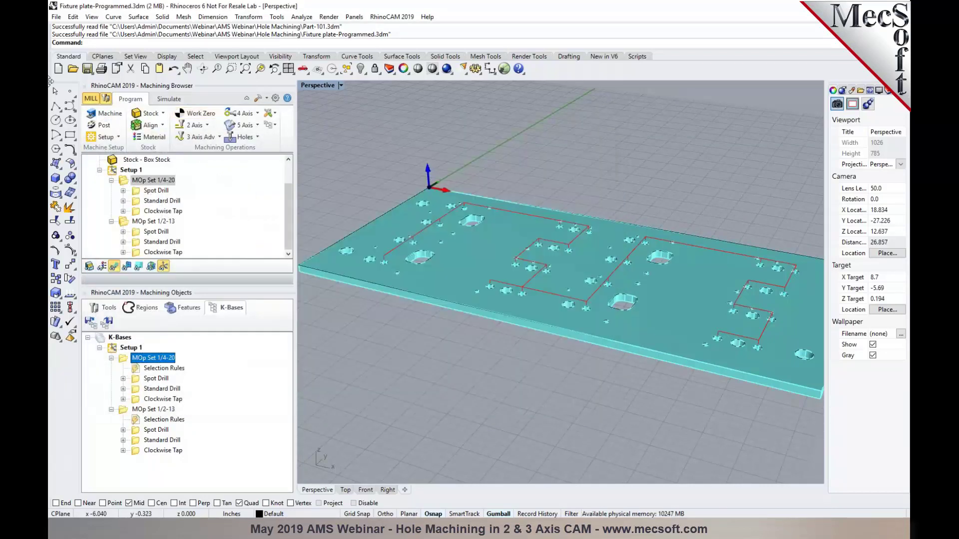
# Step: Open the model Fixture plate-2.3dm from the Hole Machining folder
pyautogui.click(73, 69)
pyautogui.click(499, 303)
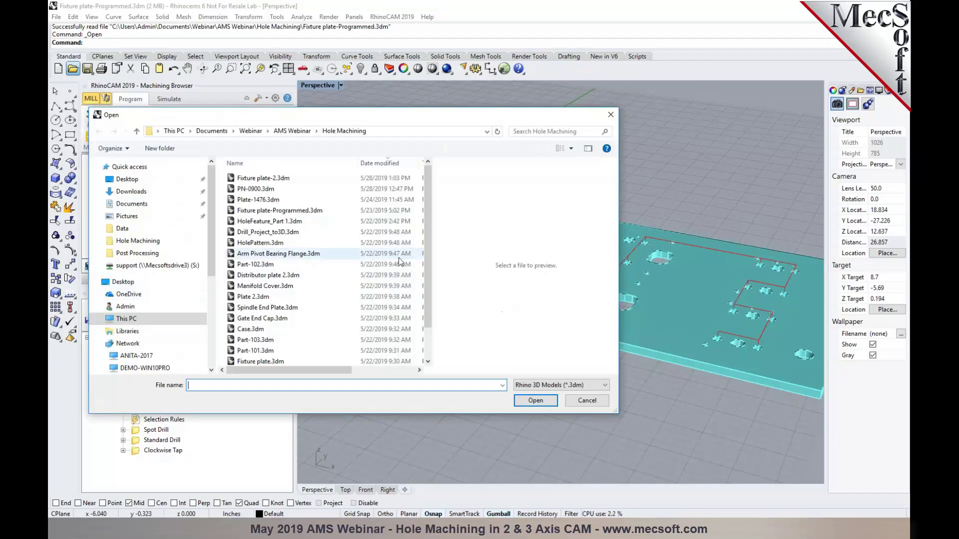
pyautogui.click(294, 178)
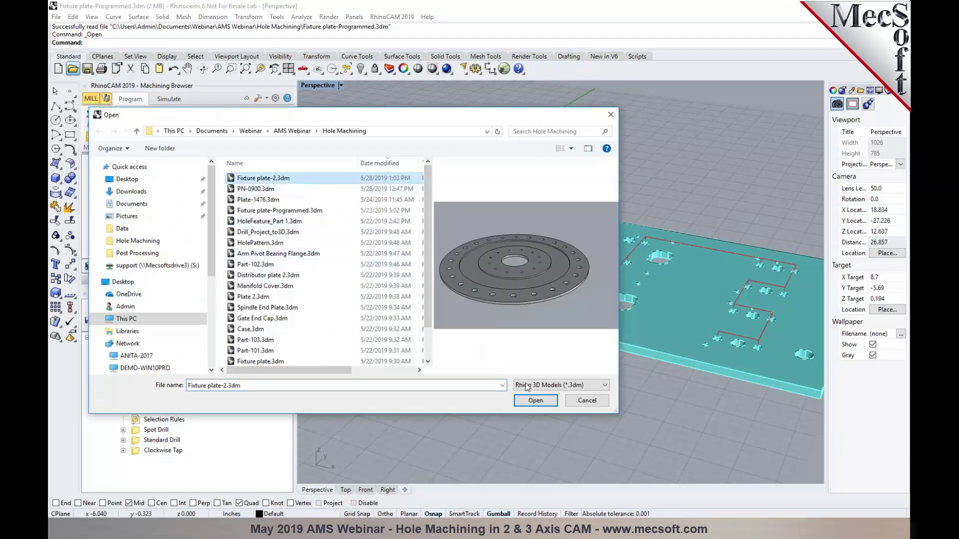
pyautogui.click(533, 398)
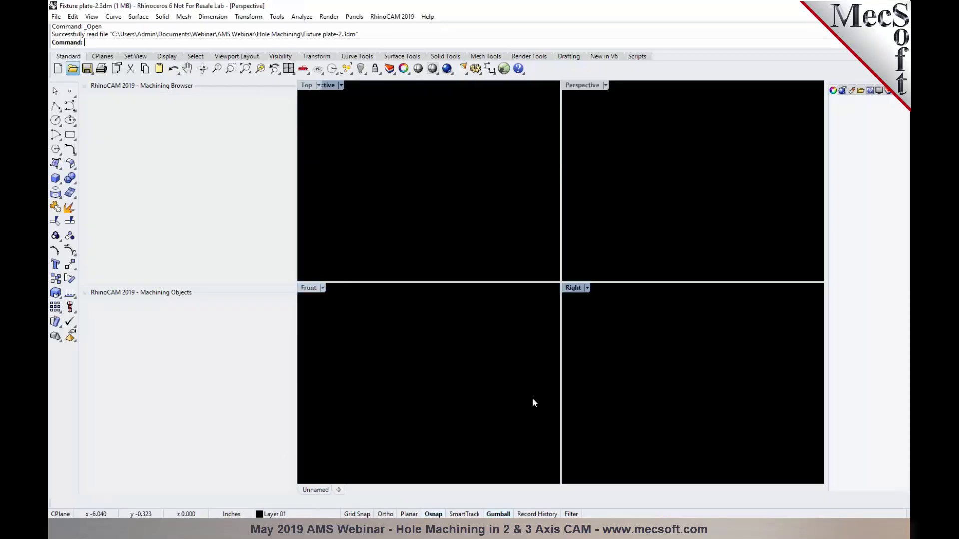
pyautogui.scroll(-2, 622, 365)
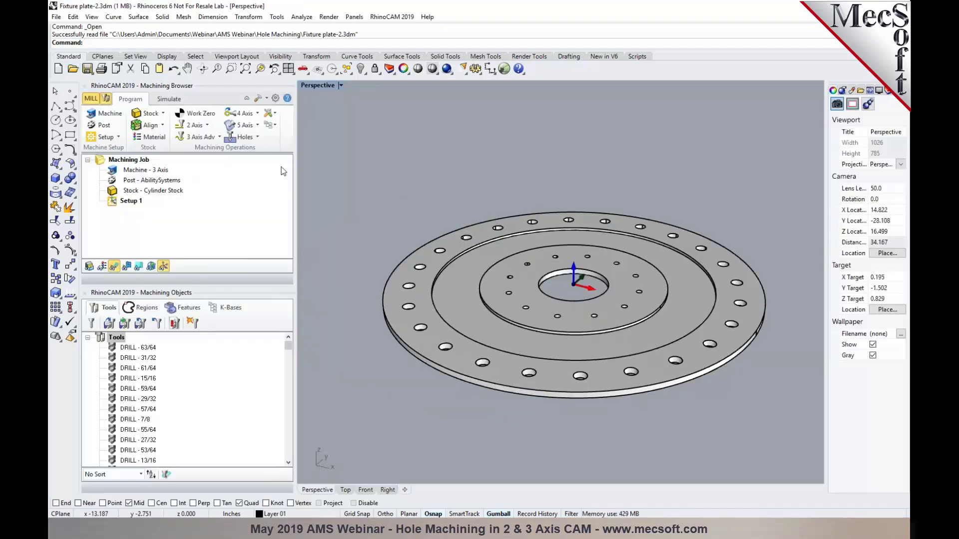
# Step: Load the Drill&Tap-wRules.vkb knowledge base into the machining job
pyautogui.click(274, 125)
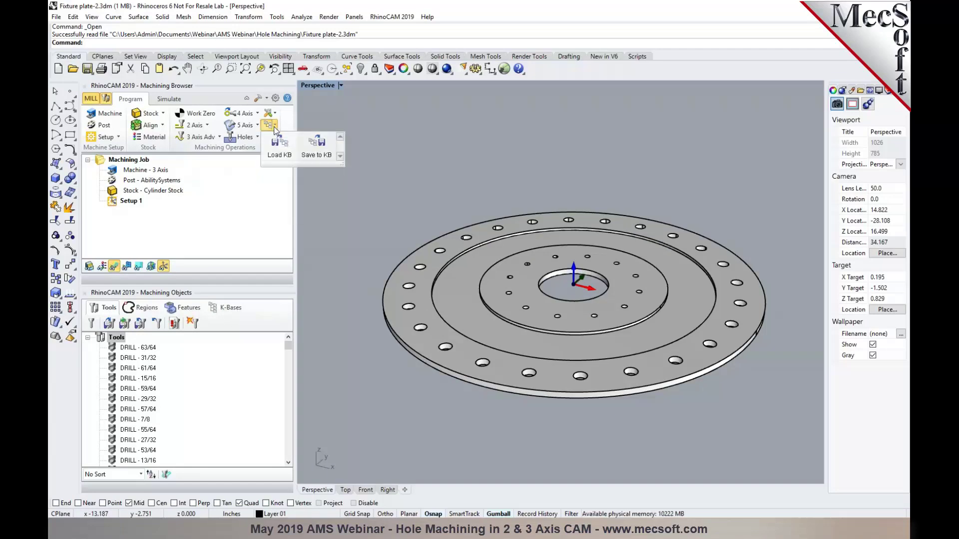
pyautogui.click(277, 155)
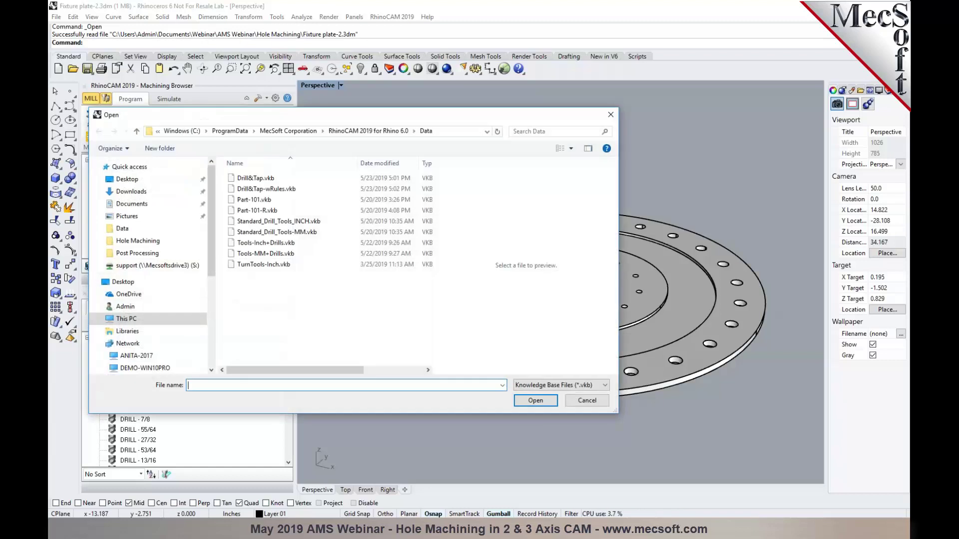
pyautogui.click(264, 189)
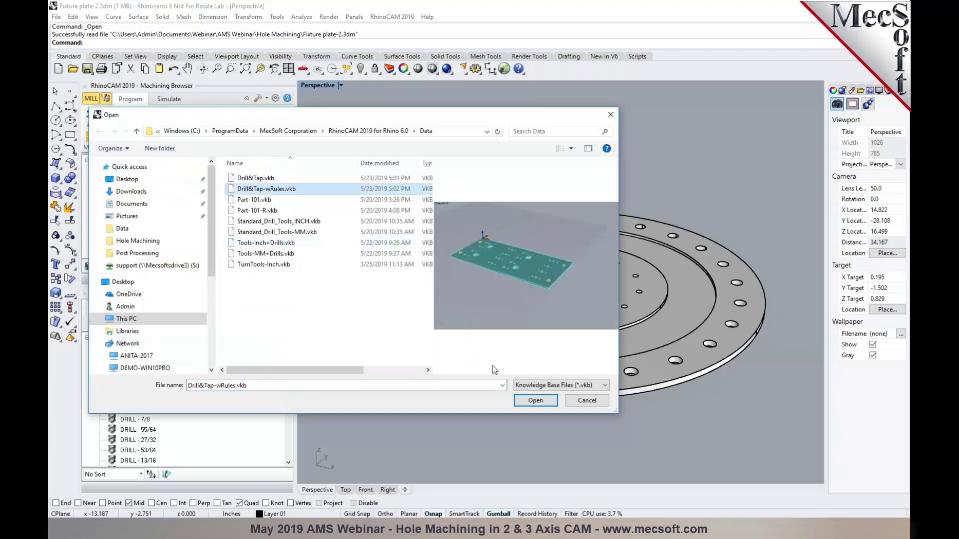
pyautogui.click(536, 400)
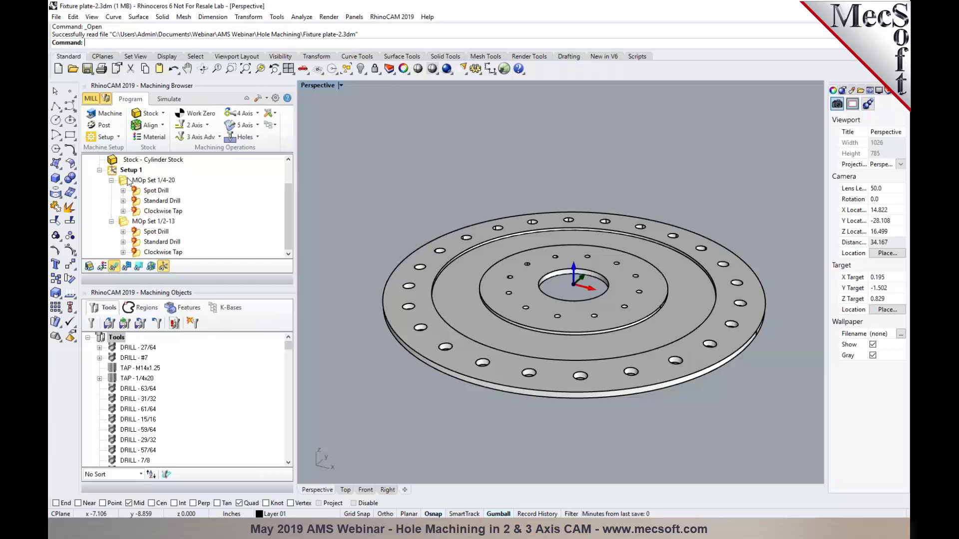
# Step: Check which holes are assigned to the spot drill, drill and tap operations of MOp Set 1/4-20 and MOp Set 1/2-13
pyautogui.click(138, 192)
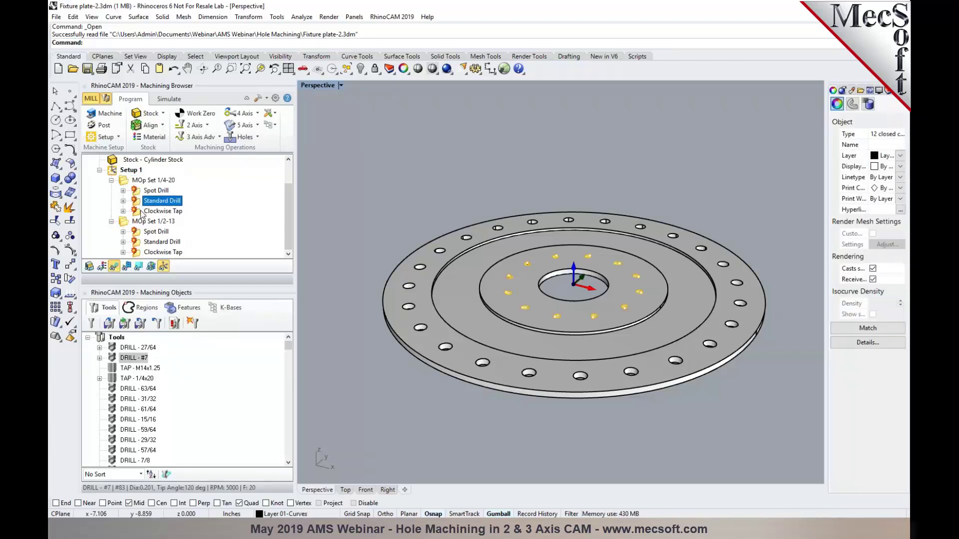
pyautogui.click(140, 211)
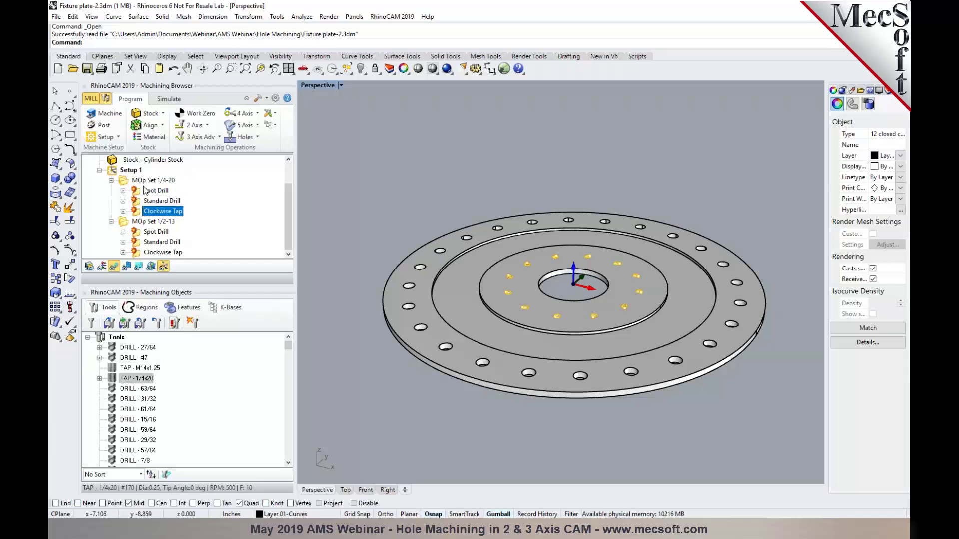
pyautogui.click(149, 234)
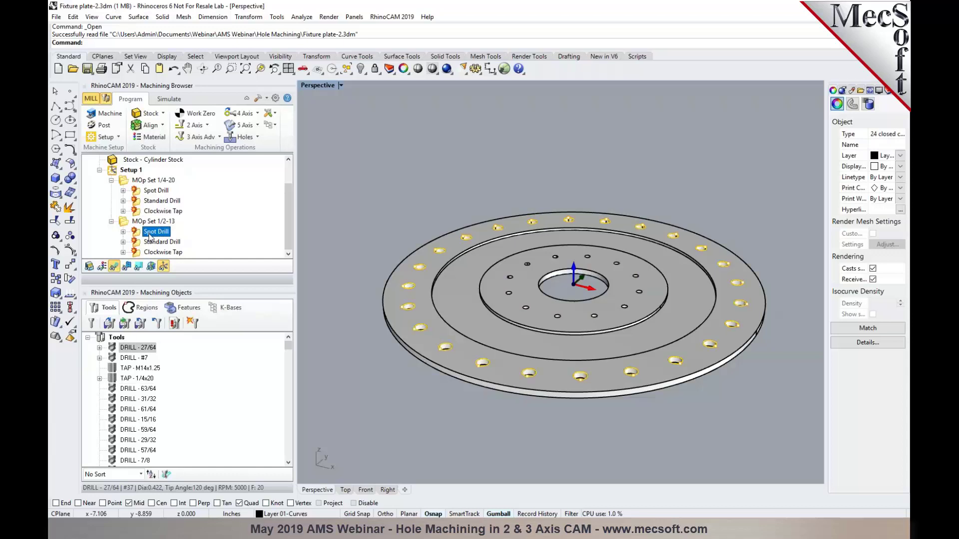
pyautogui.click(149, 245)
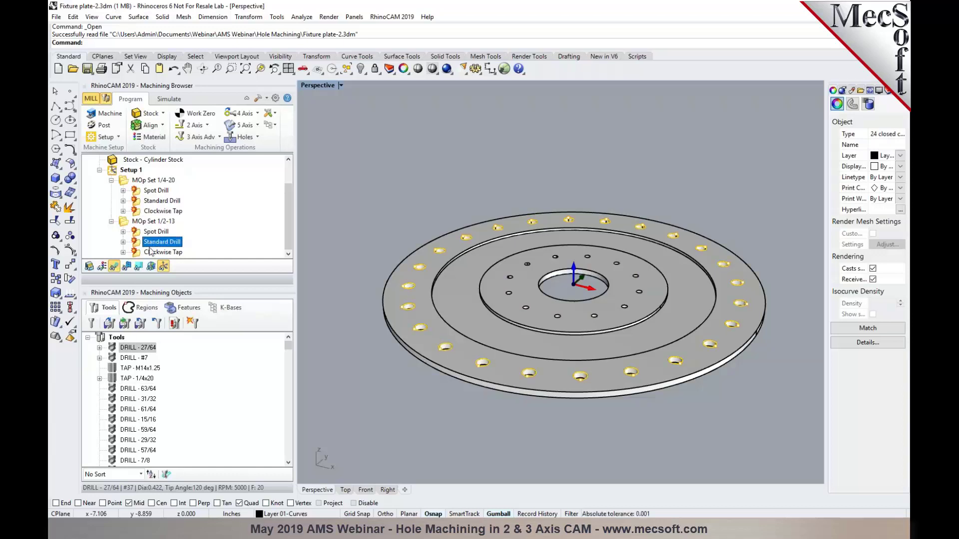
pyautogui.click(150, 253)
# Step: Generate all toolpaths in Setup 1 and run the material removal simulation at a higher speed
pyautogui.rightClick(131, 173)
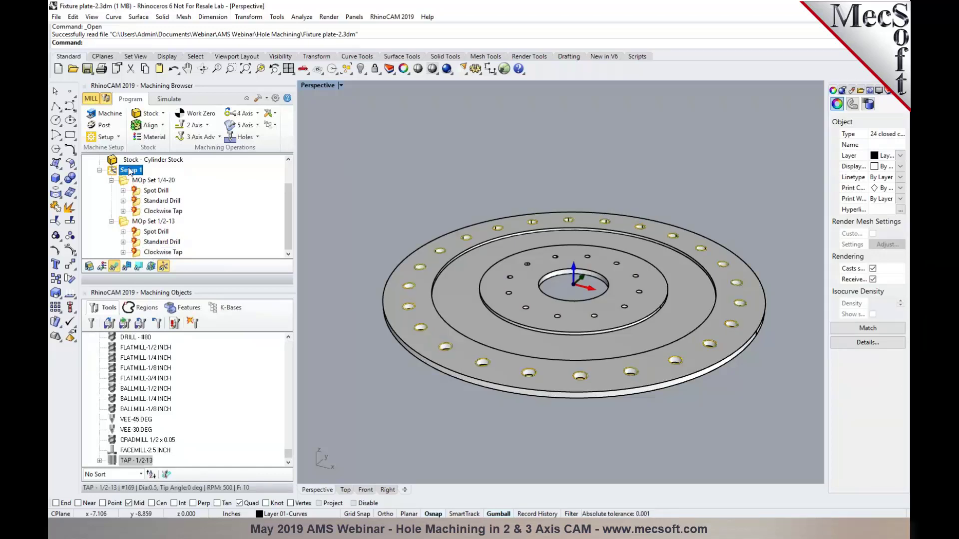
pyautogui.click(131, 175)
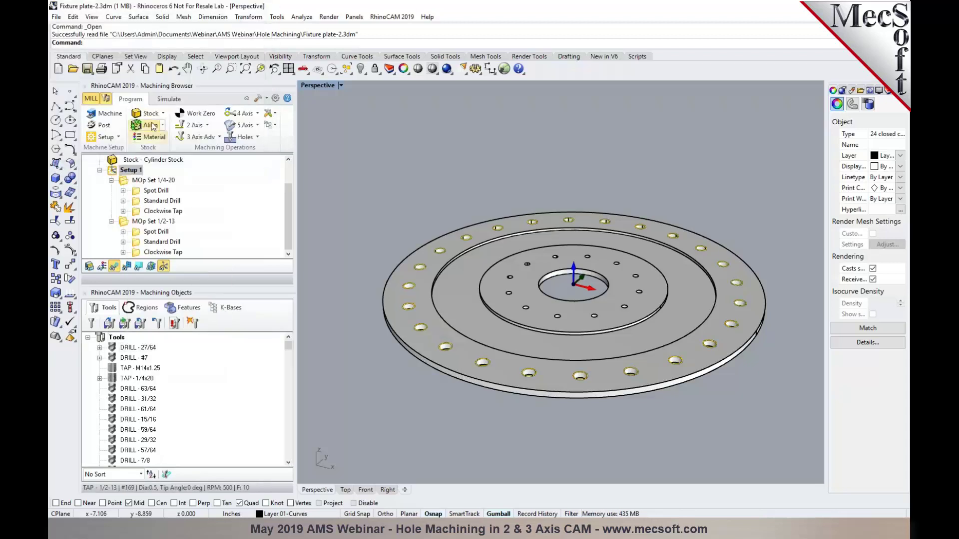
pyautogui.click(170, 101)
pyautogui.click(160, 126)
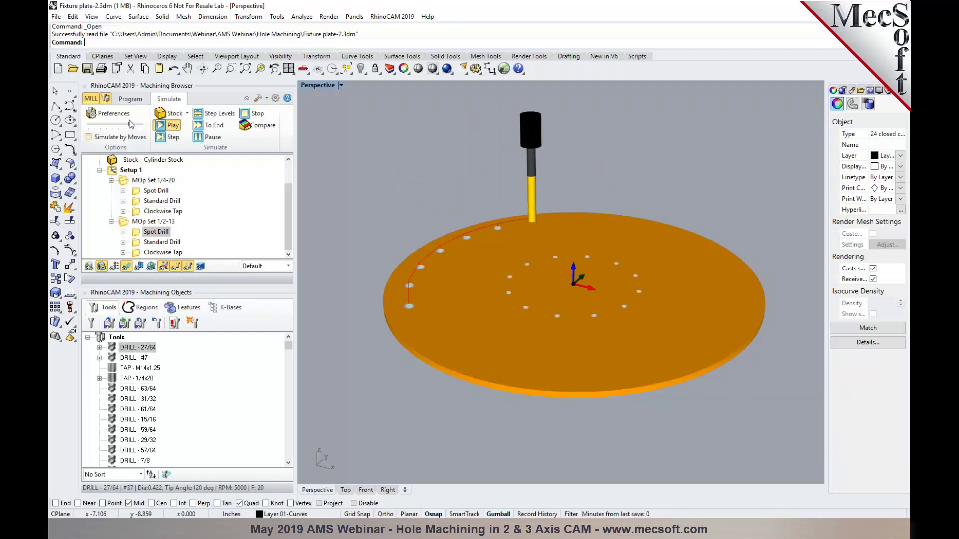
pyautogui.moveTo(130, 125); pyautogui.dragTo(137, 124)
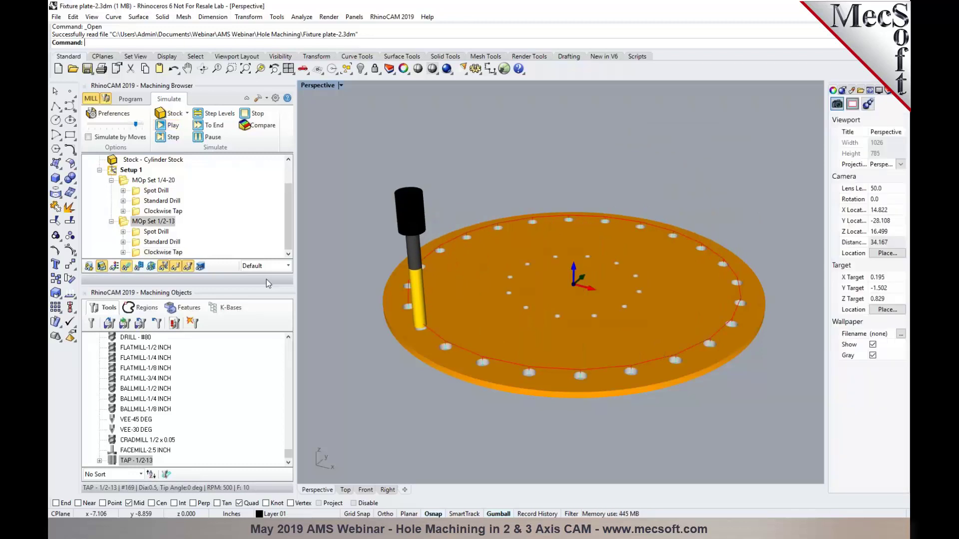
# Step: Leave the simulation and display the toolpath of the Clockwise Tap operation in MOp Set 1/2-13 on the part
pyautogui.click(130, 172)
pyautogui.click(152, 253)
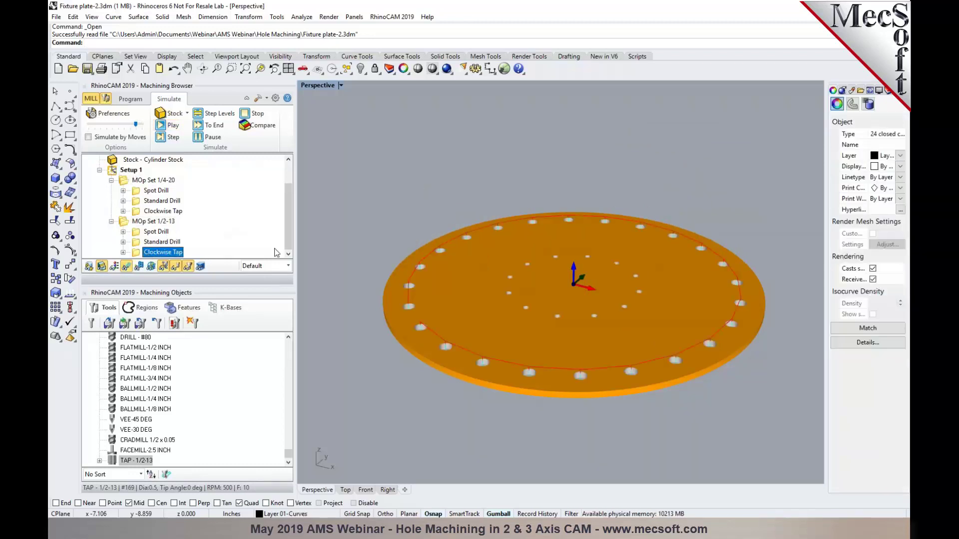
pyautogui.click(131, 100)
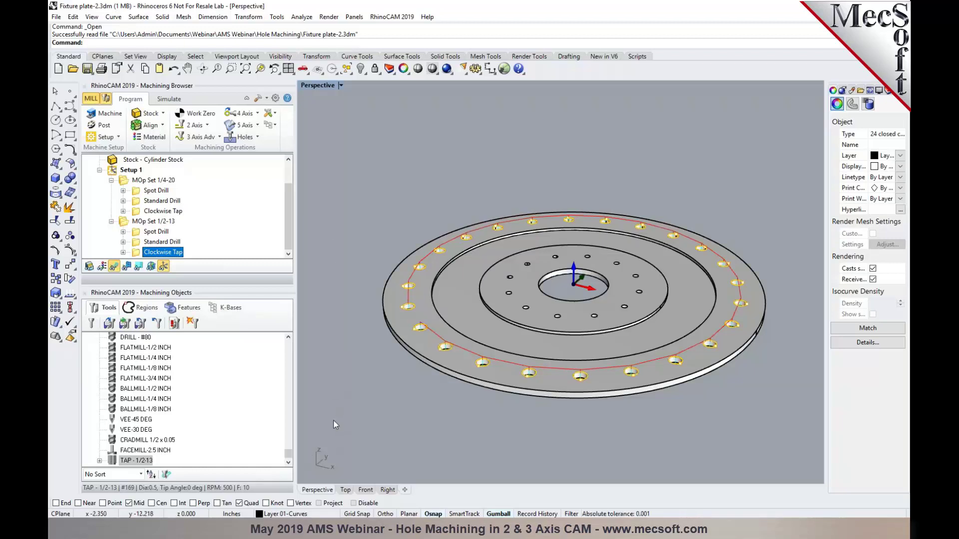
# Step: Switch to the window containing Drill_Project_to3D.3dm
pyautogui.moveTo(260, 529)
pyautogui.click(320, 474)
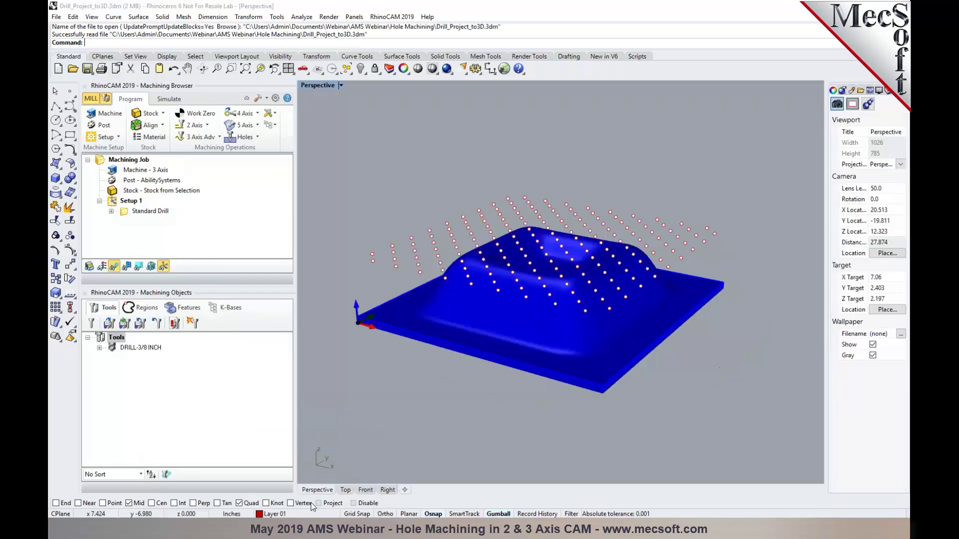
# Step: Make Default the current layer, and turn Layer 01 off and on to compare the drill points with the model
pyautogui.scroll(2, 530, 285)
pyautogui.moveTo(530, 296)
pyautogui.mouseDown(button='right')
pyautogui.moveTo(522, 321)
pyautogui.moveTo(488, 303)
pyautogui.moveTo(517, 290)
pyautogui.mouseUp(button='right')
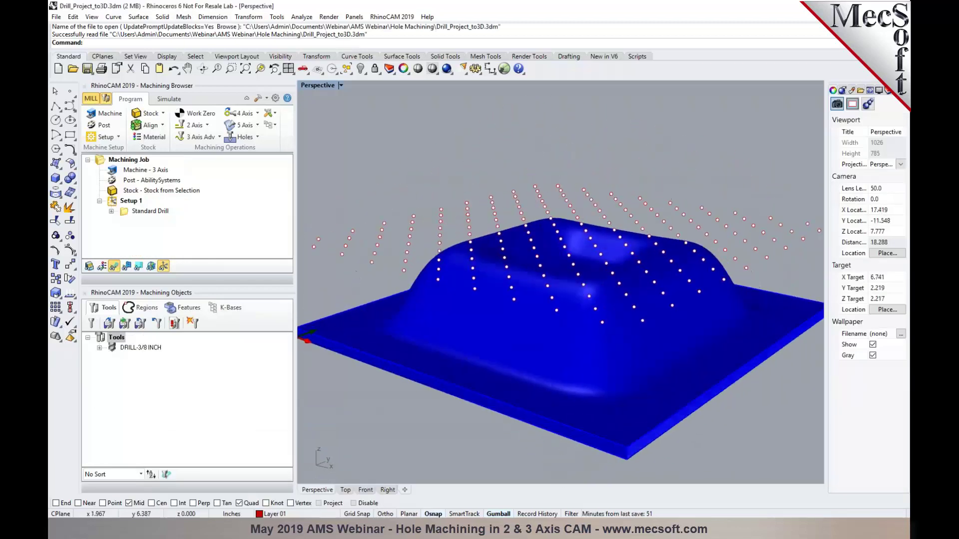
pyautogui.click(887, 92)
pyautogui.click(890, 124)
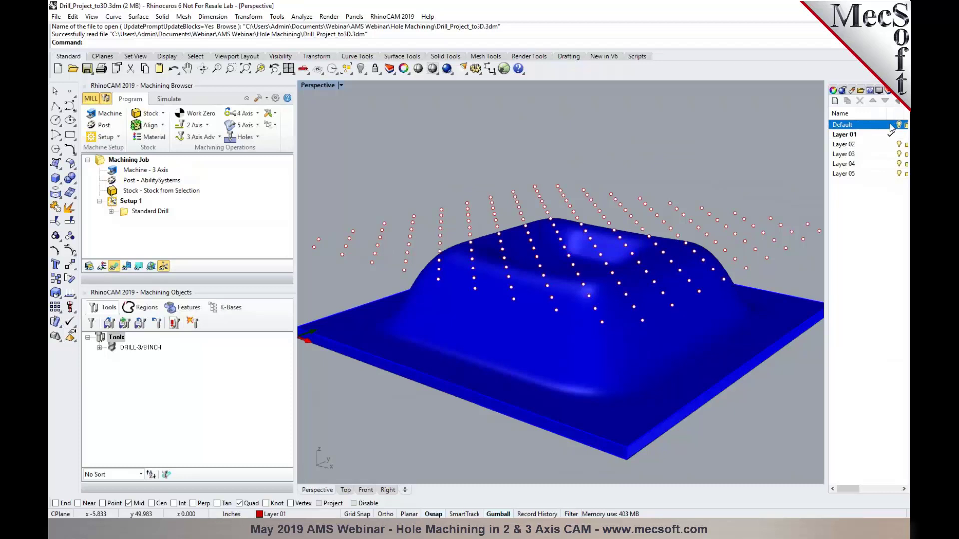
pyautogui.click(899, 135)
pyautogui.moveTo(640, 220); pyautogui.dragTo(676, 226, button='right')
pyautogui.click(899, 135)
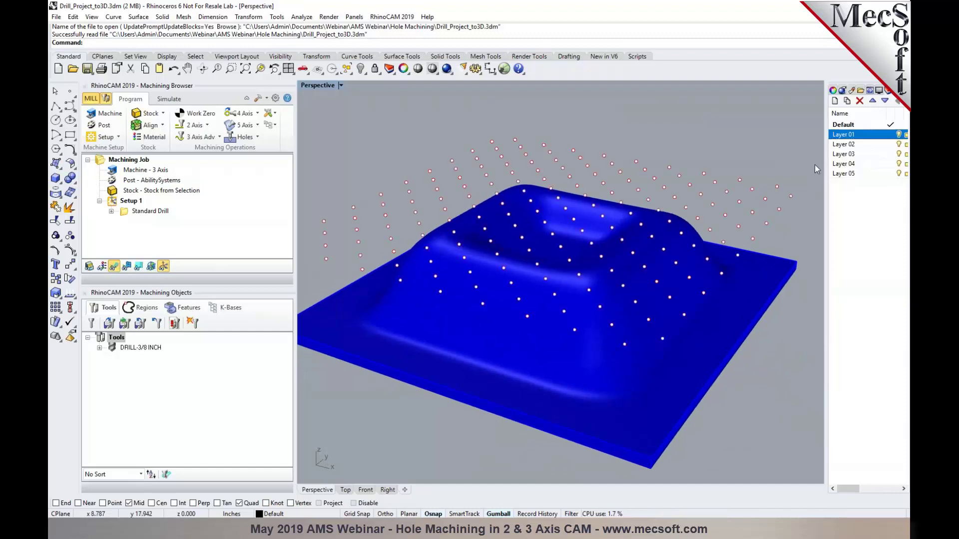
pyautogui.moveTo(561, 305)
pyautogui.mouseDown(button='right')
pyautogui.moveTo(513, 271)
pyautogui.moveTo(558, 306)
pyautogui.mouseUp(button='right')
pyautogui.scroll(-2, 557, 307)
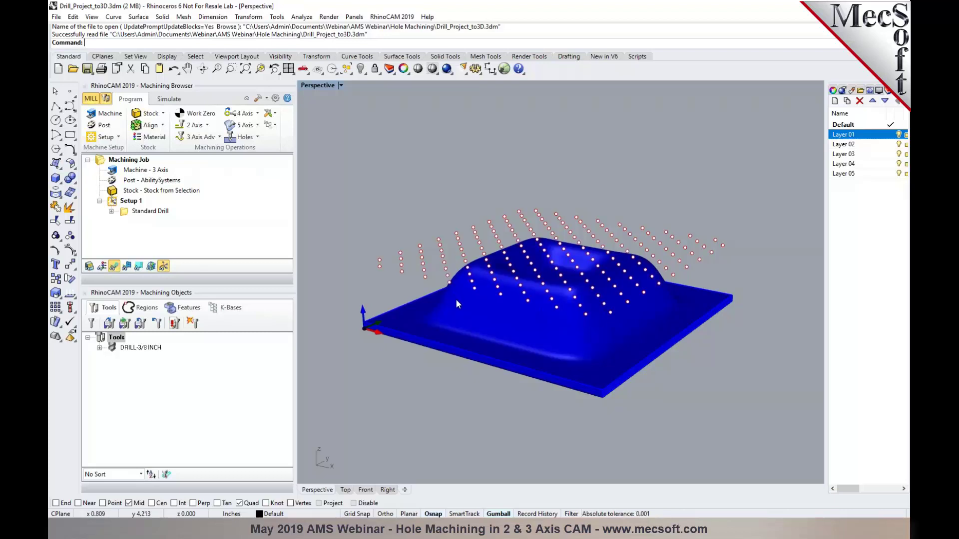
# Step: Review the selected holes, cut parameters and sorting settings of the Standard Drill operation, and display its toolpath on the part
pyautogui.doubleClick(126, 215)
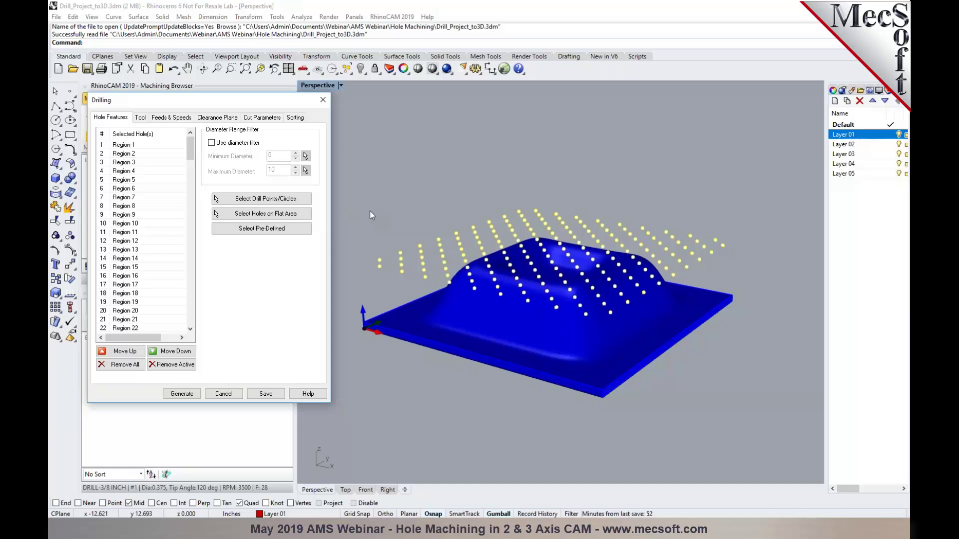
pyautogui.click(270, 120)
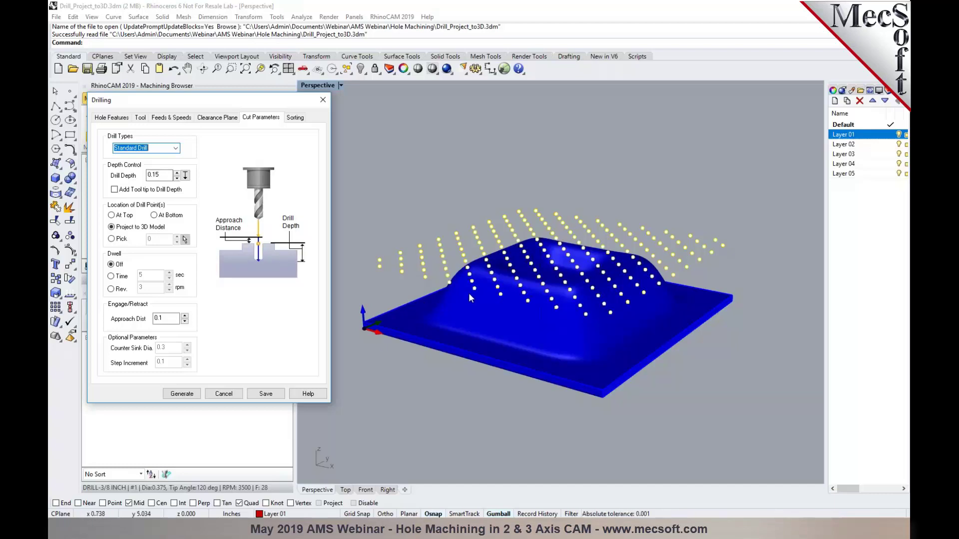
pyautogui.click(301, 119)
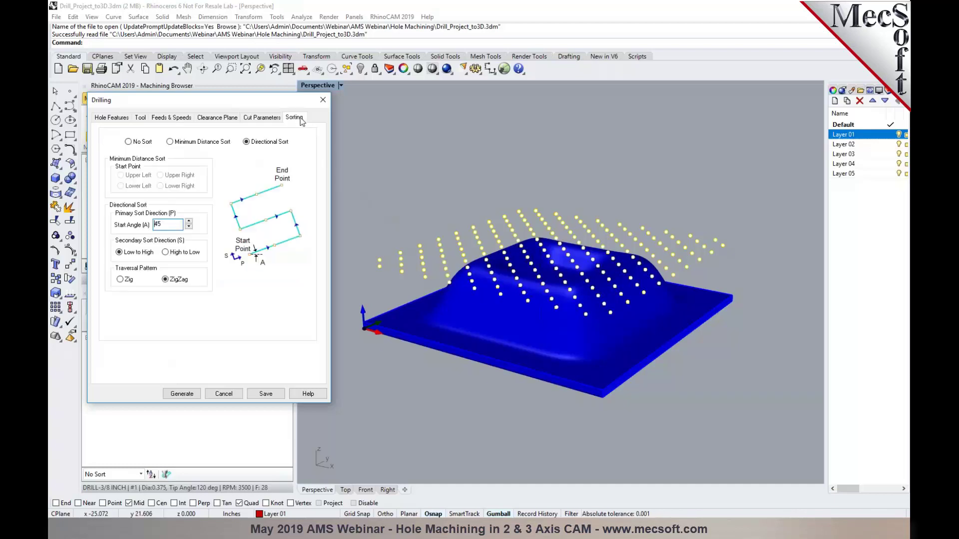
pyautogui.press('Return')
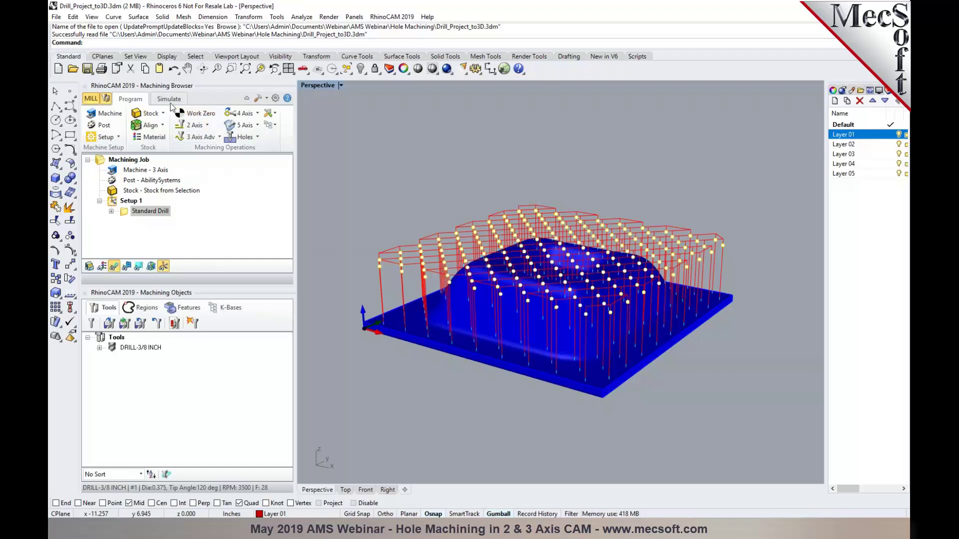
# Step: Show the stock, hide the toolpath, and play the material removal simulation of Standard Drill at a slower speed
pyautogui.click(169, 99)
pyautogui.click(98, 267)
pyautogui.click(126, 266)
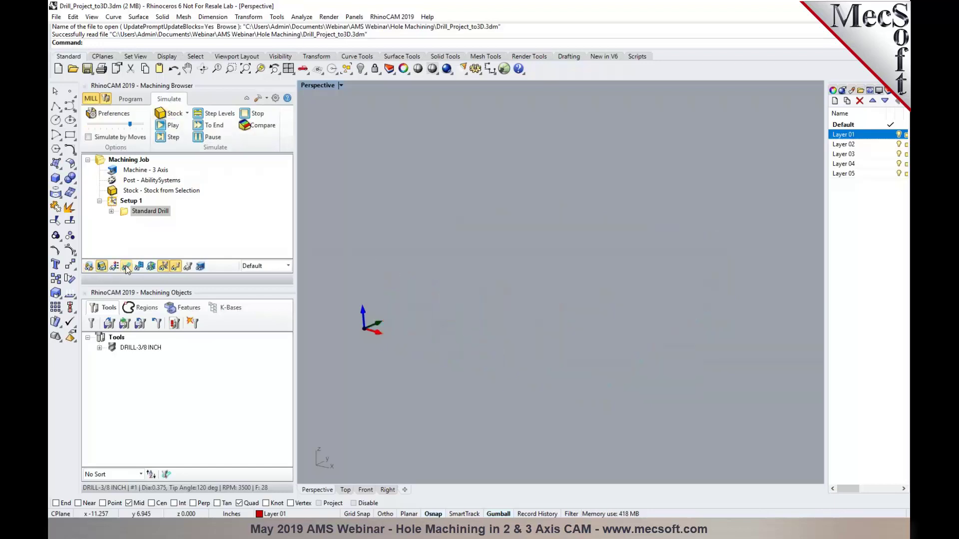
pyautogui.click(127, 193)
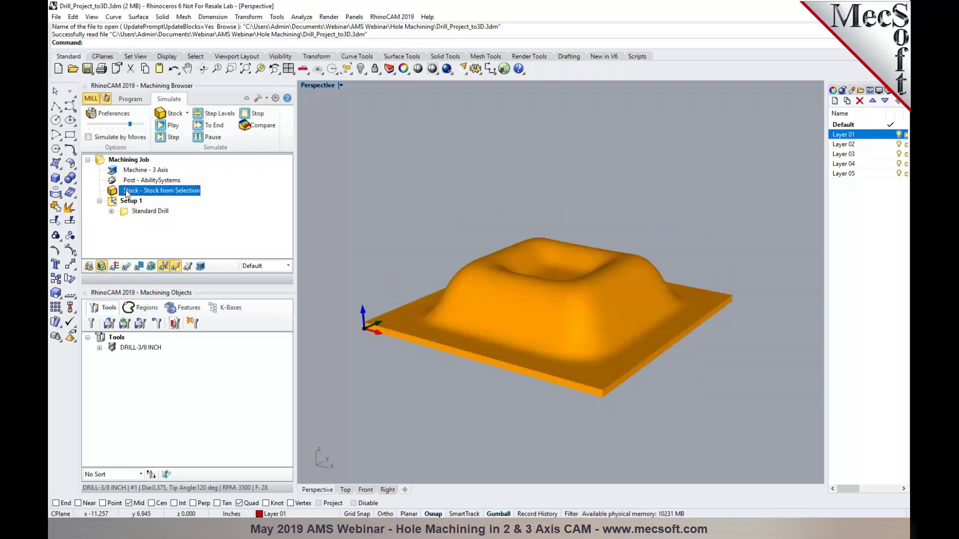
pyautogui.click(145, 212)
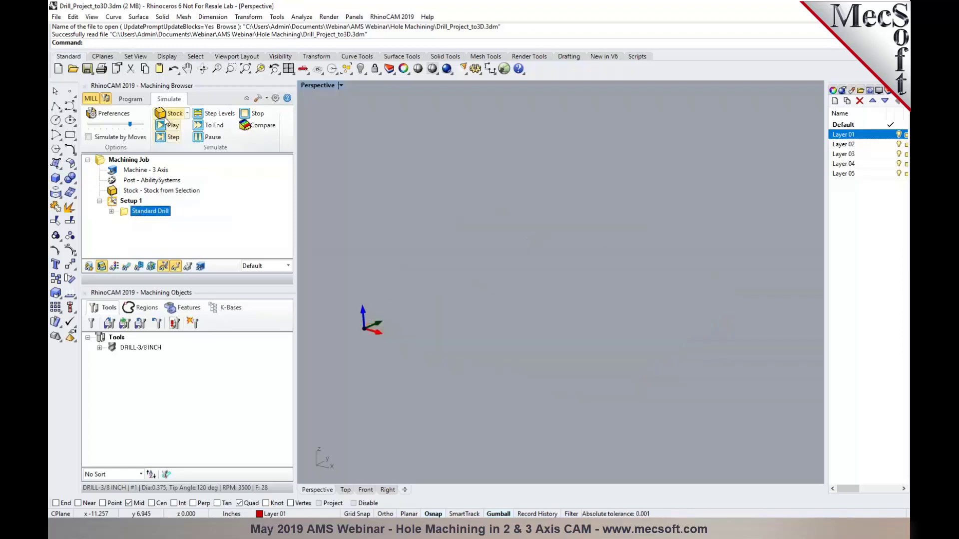
pyautogui.click(169, 126)
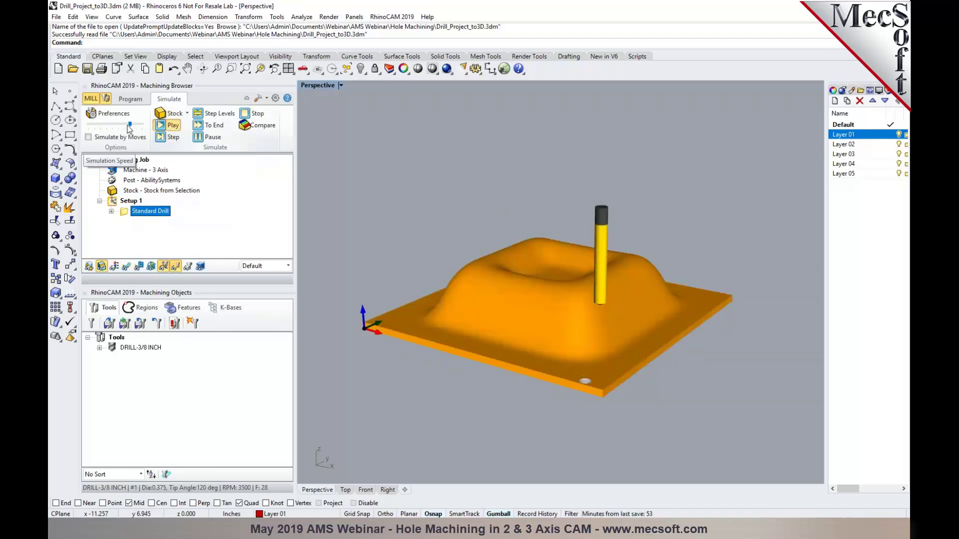
pyautogui.moveTo(130, 125); pyautogui.dragTo(101, 124)
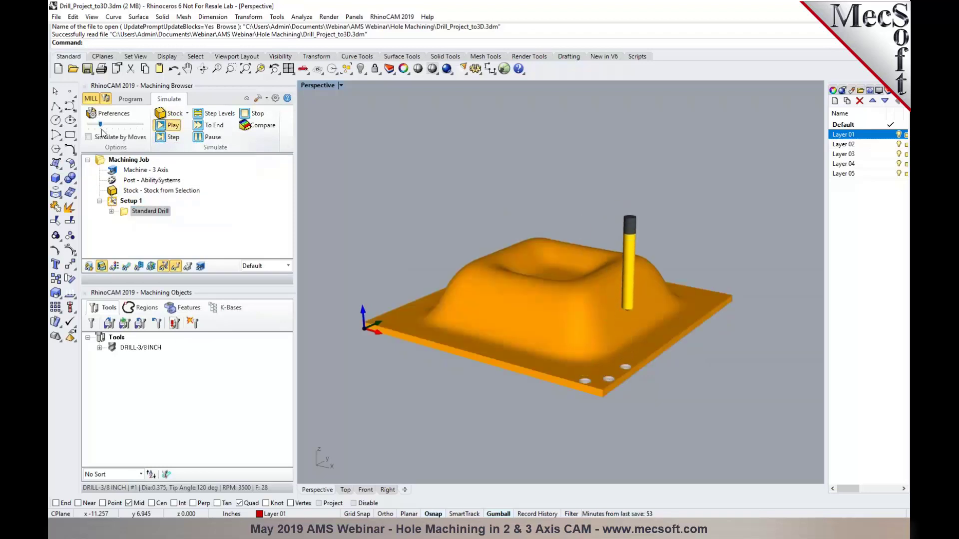
pyautogui.scroll(3, 579, 342)
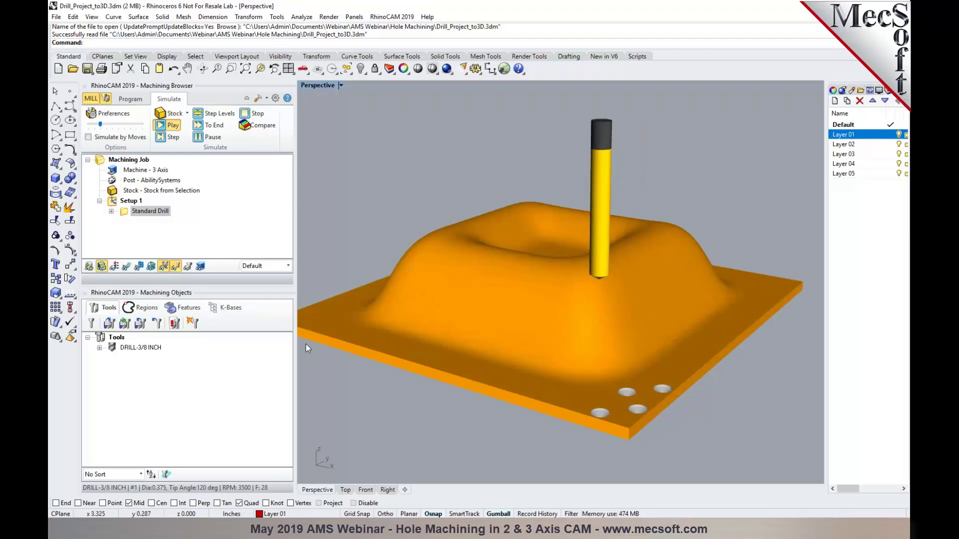
# Step: Show the toolpath while the simulation runs, raise the simulation speed, and hide the toolpath again
pyautogui.click(128, 268)
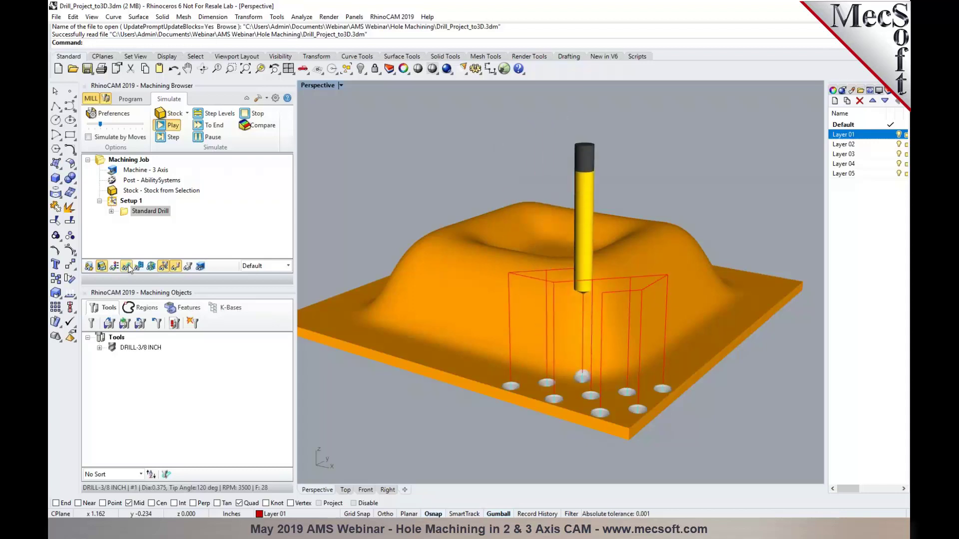
pyautogui.scroll(2, 599, 386)
pyautogui.scroll(-4, 599, 386)
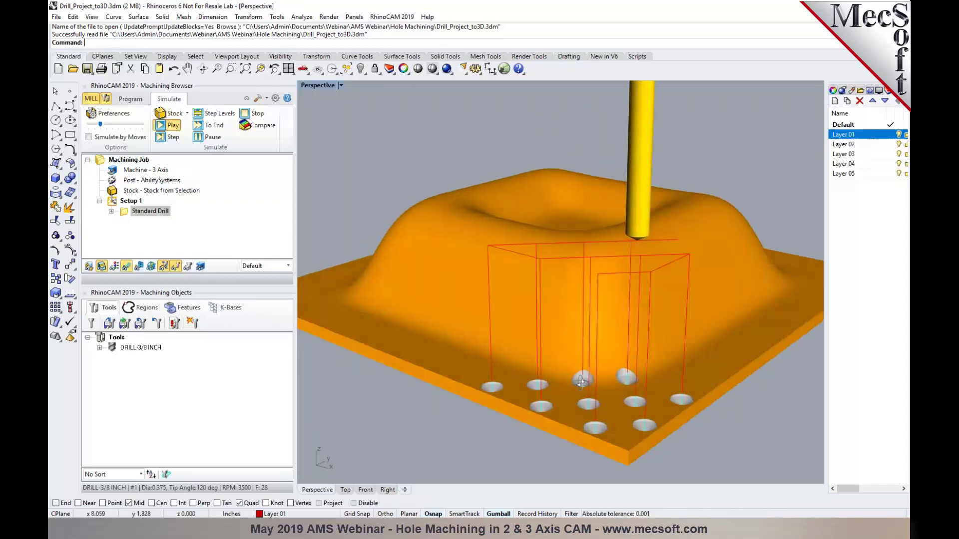
pyautogui.moveTo(100, 125); pyautogui.dragTo(134, 137)
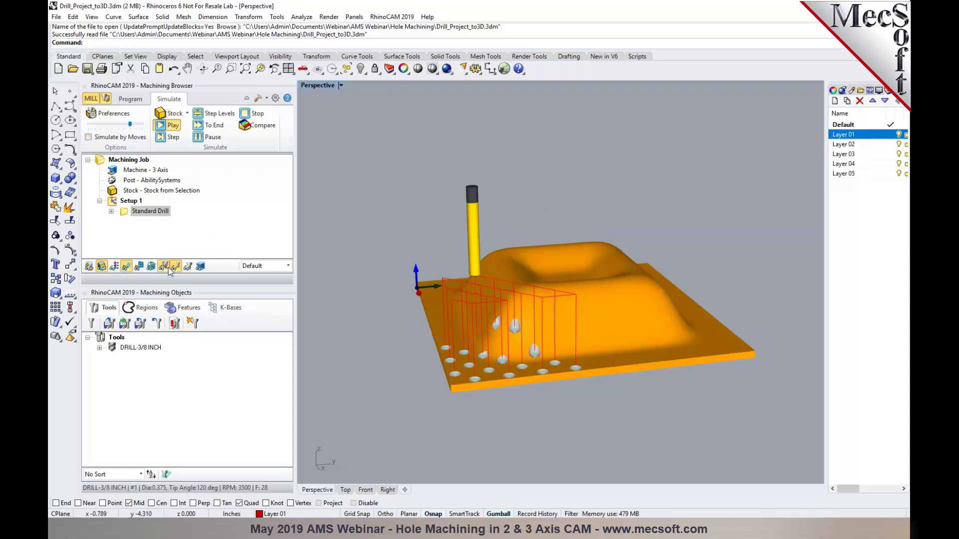
pyautogui.click(129, 268)
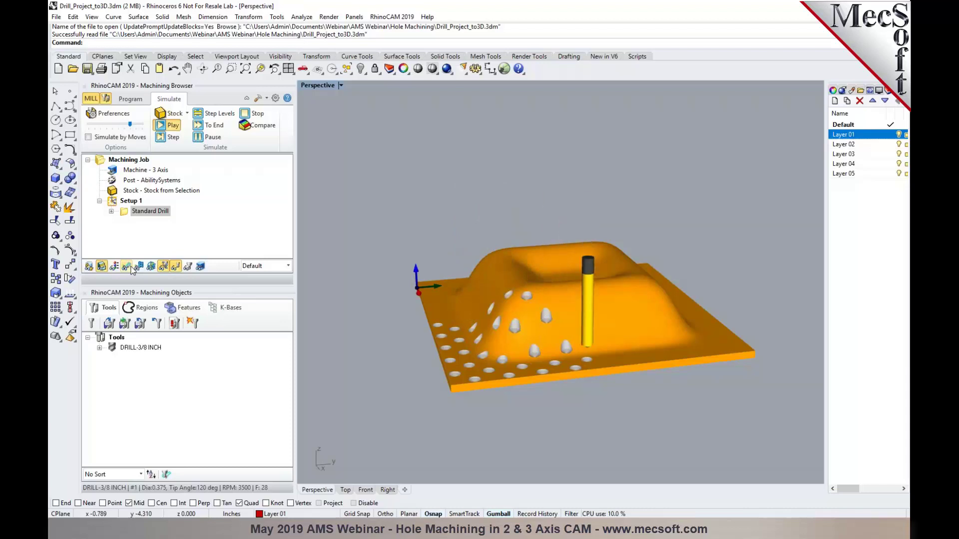
# Step: Examine the holes drilled so far up close, set the simulation to maximum speed, and display the tool holder
pyautogui.scroll(3, 556, 343)
pyautogui.moveTo(556, 343); pyautogui.dragTo(547, 363, button='right')
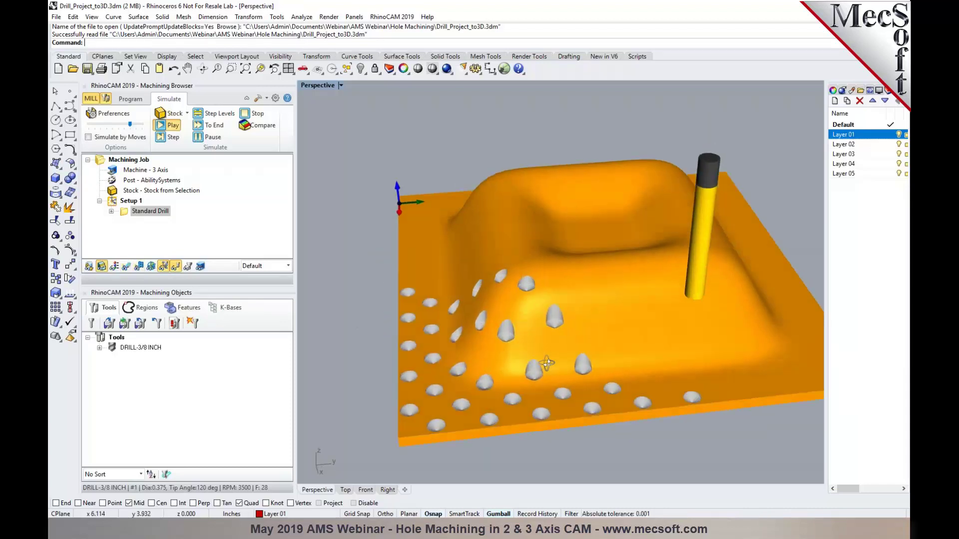
pyautogui.scroll(5, 535, 331)
pyautogui.scroll(-5, 517, 321)
pyautogui.scroll(-5, 517, 321)
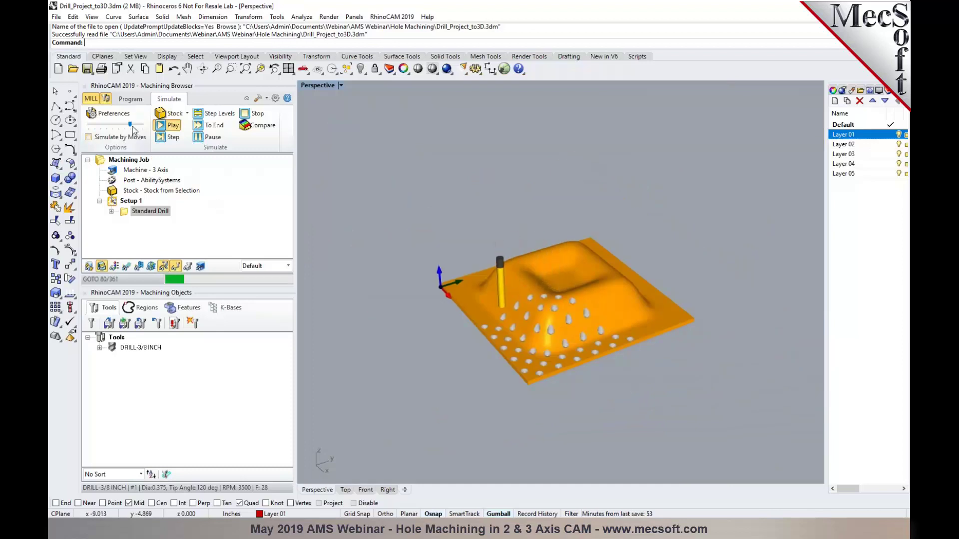
pyautogui.moveTo(130, 125); pyautogui.dragTo(142, 126)
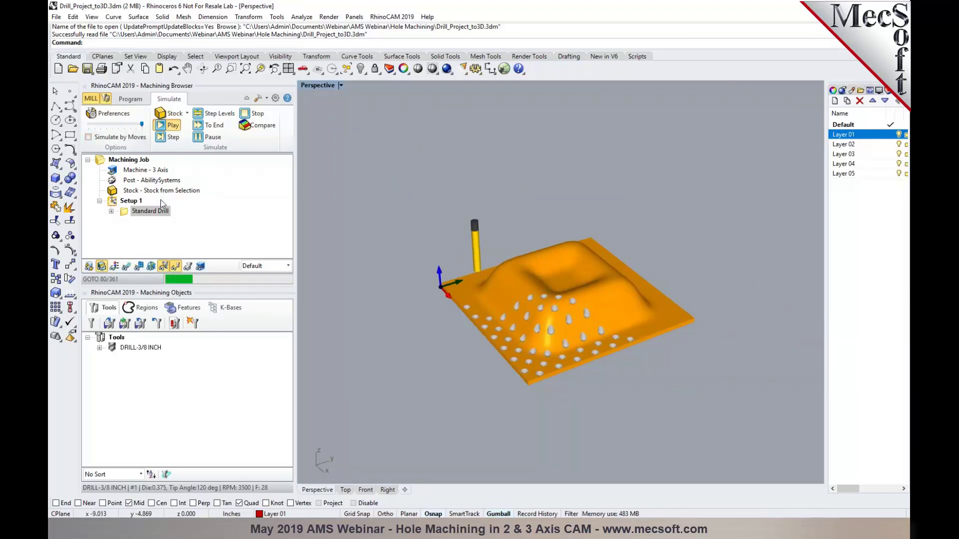
pyautogui.click(187, 267)
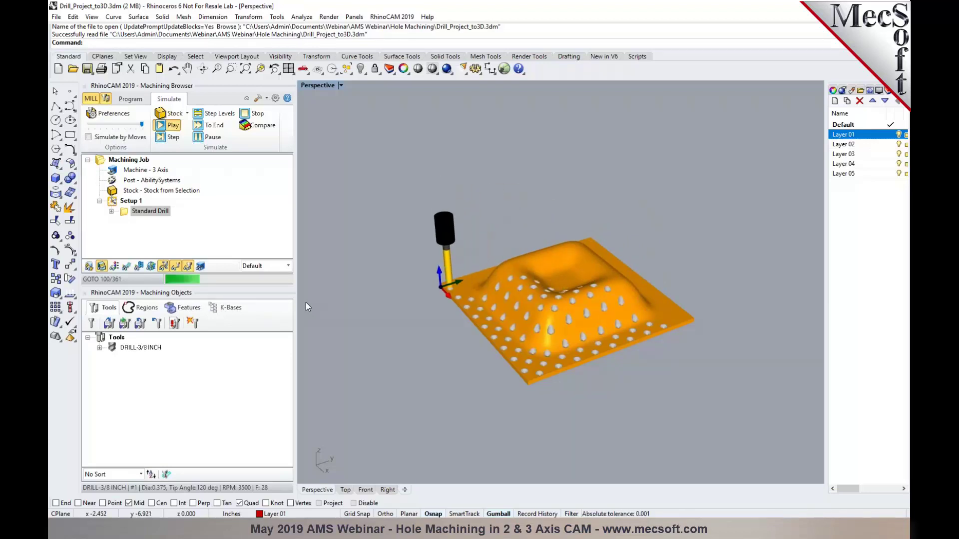
# Step: Pause the simulation, run it straight to the end, and examine the drilled holes across the curved surface
pyautogui.moveTo(450, 343); pyautogui.dragTo(534, 331, button='right')
pyautogui.click(202, 141)
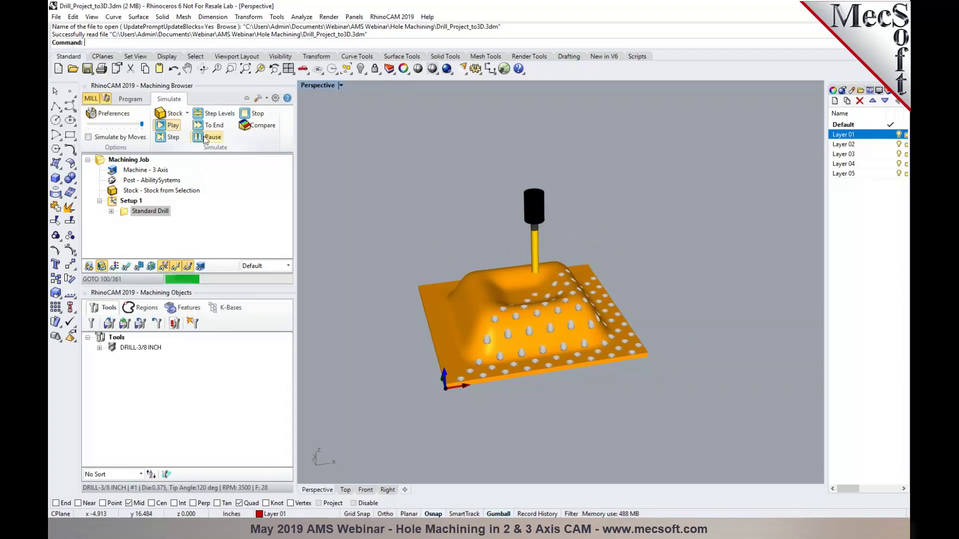
pyautogui.click(206, 127)
pyautogui.scroll(2, 463, 301)
pyautogui.scroll(5, 463, 302)
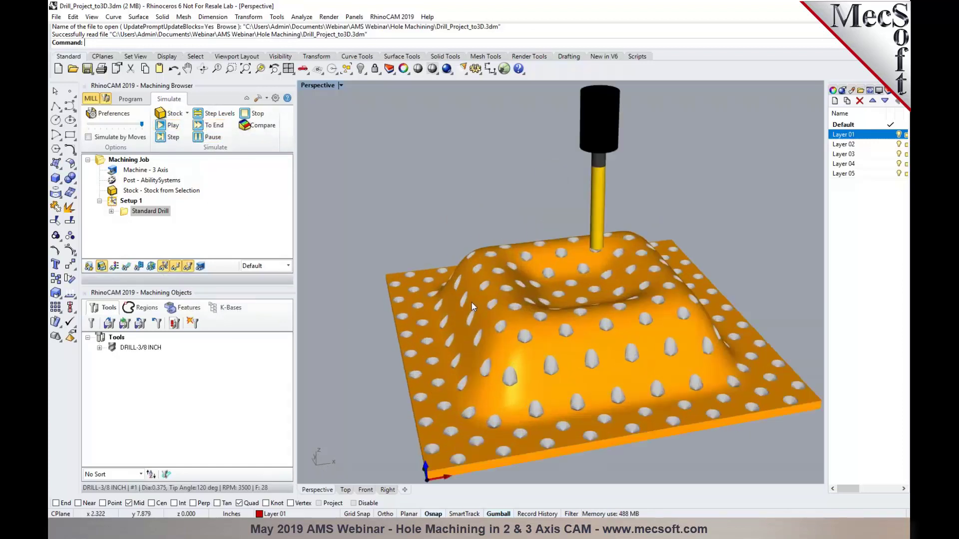
pyautogui.moveTo(537, 352); pyautogui.dragTo(420, 299, button='right')
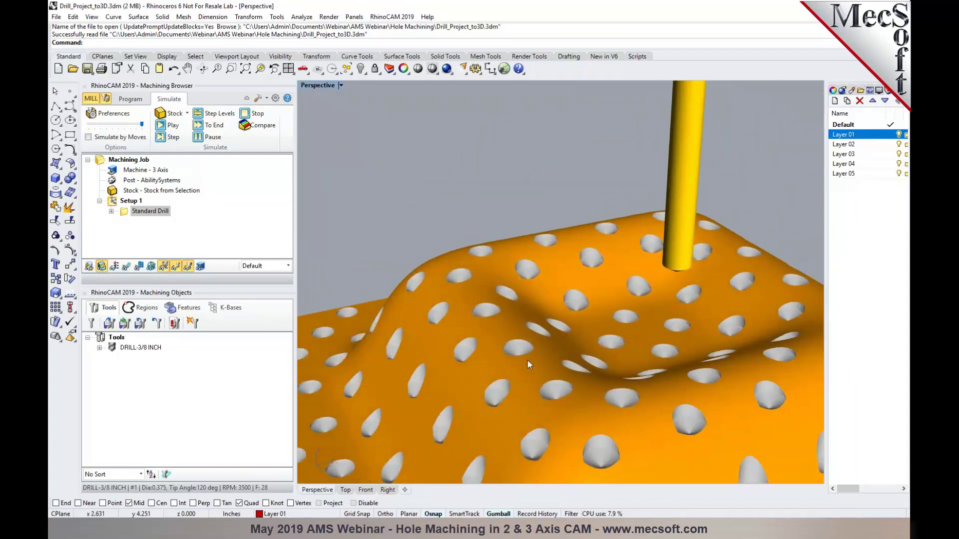
pyautogui.moveTo(583, 344); pyautogui.dragTo(547, 294, button='right')
pyautogui.scroll(-8, 563, 331)
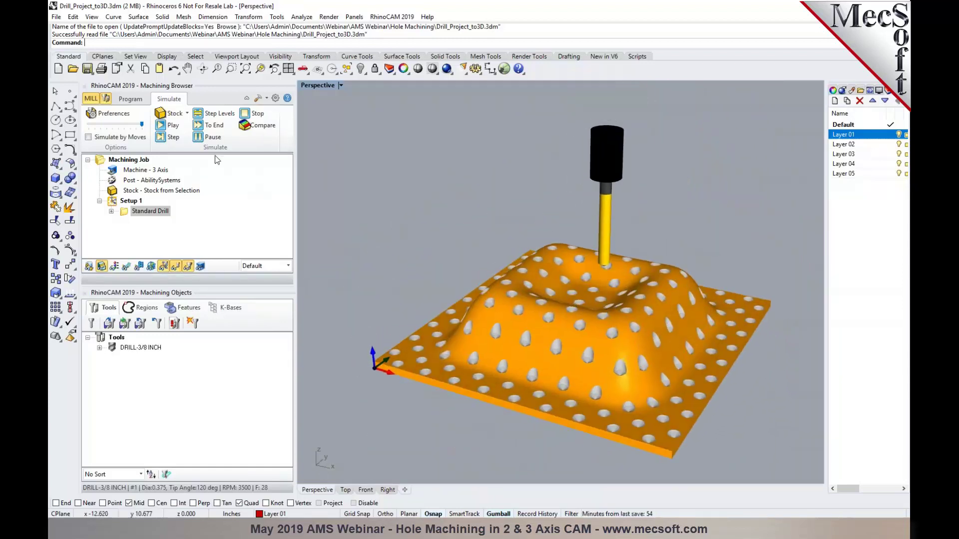
# Step: Return to programming mode and check the Drill Cycle Output setting in the machining preferences
pyautogui.click(130, 99)
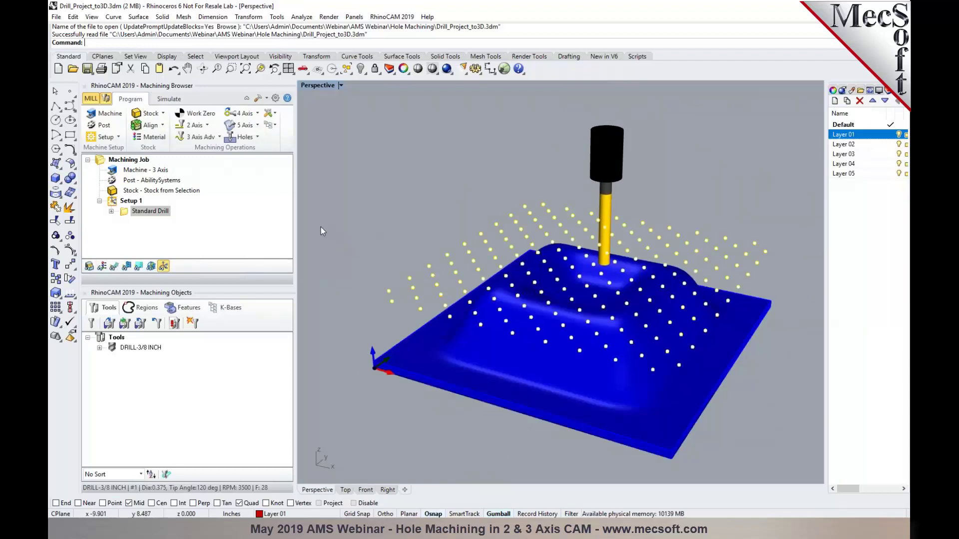
pyautogui.click(276, 98)
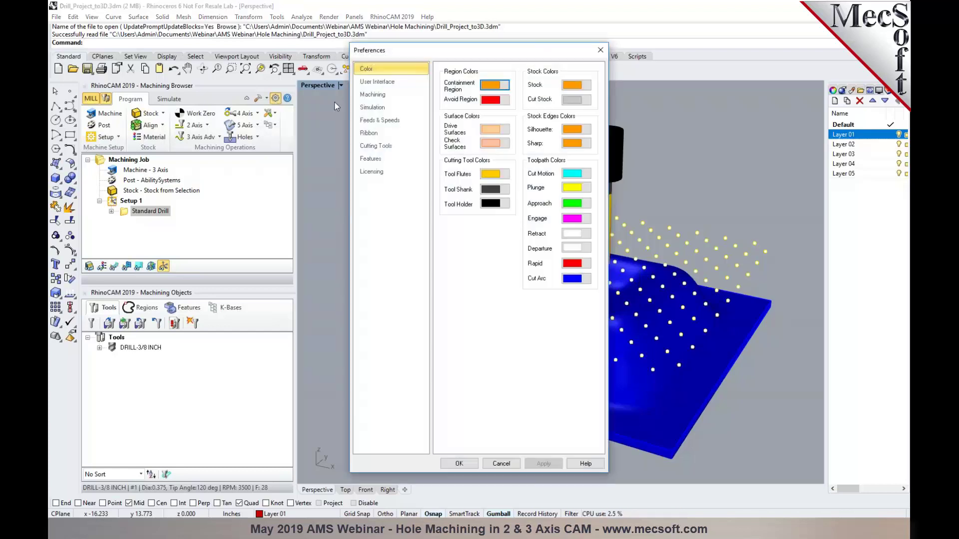
pyautogui.click(369, 96)
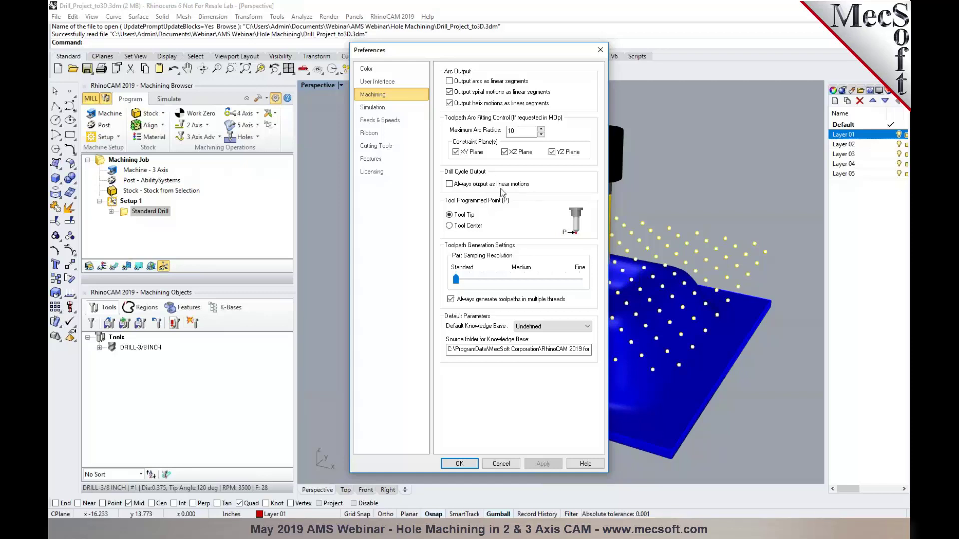
pyautogui.moveTo(503, 192)
pyautogui.click(459, 463)
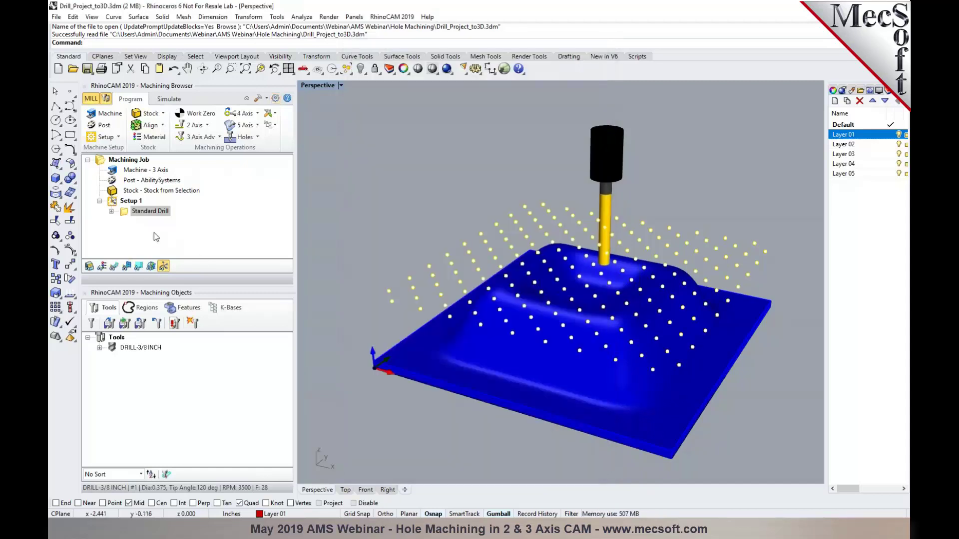
# Step: Post-process the Standard Drill operation with the Fanuc0m post to Drill_Project_to3D_Standard Drill.nc on the Desktop
pyautogui.rightClick(144, 212)
pyautogui.click(150, 235)
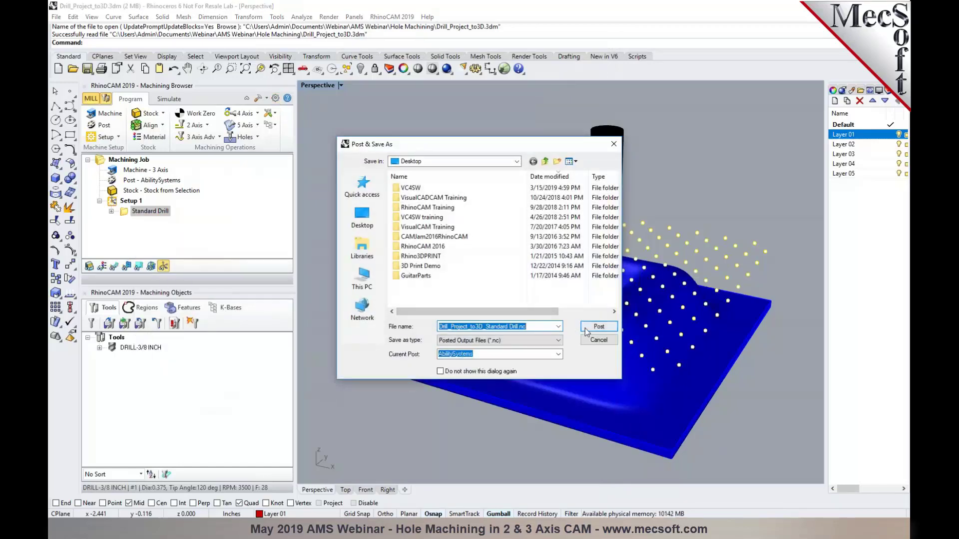
pyautogui.click(559, 355)
pyautogui.moveTo(559, 167); pyautogui.dragTo(558, 210)
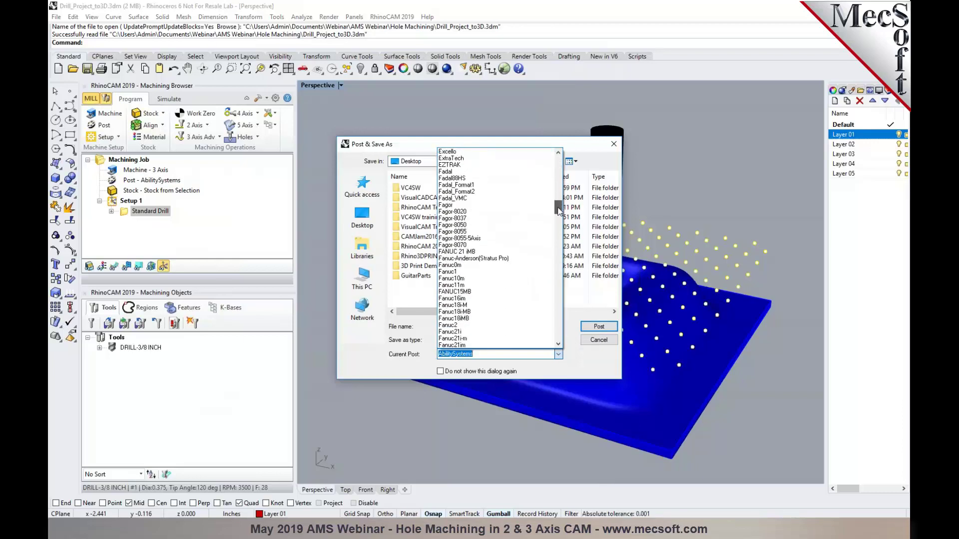
pyautogui.click(450, 265)
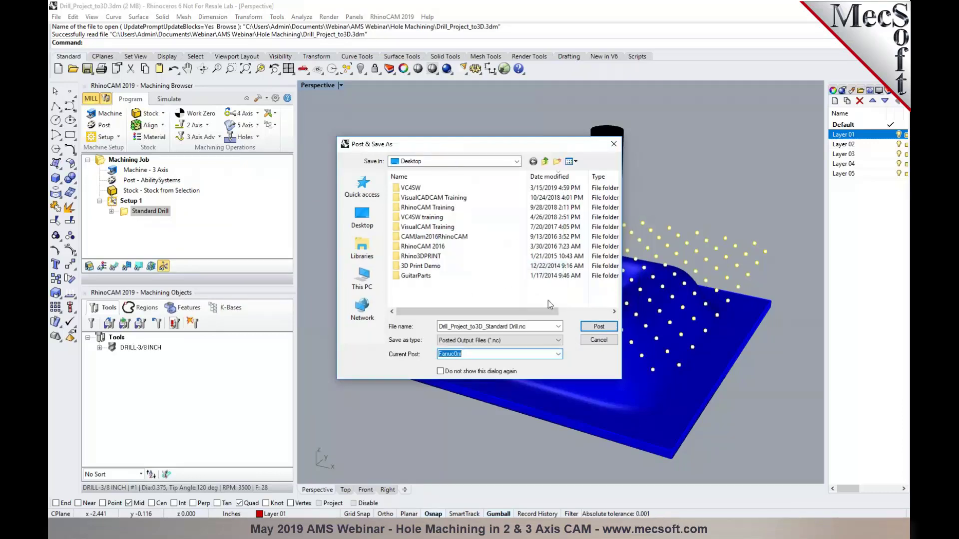
pyautogui.click(590, 327)
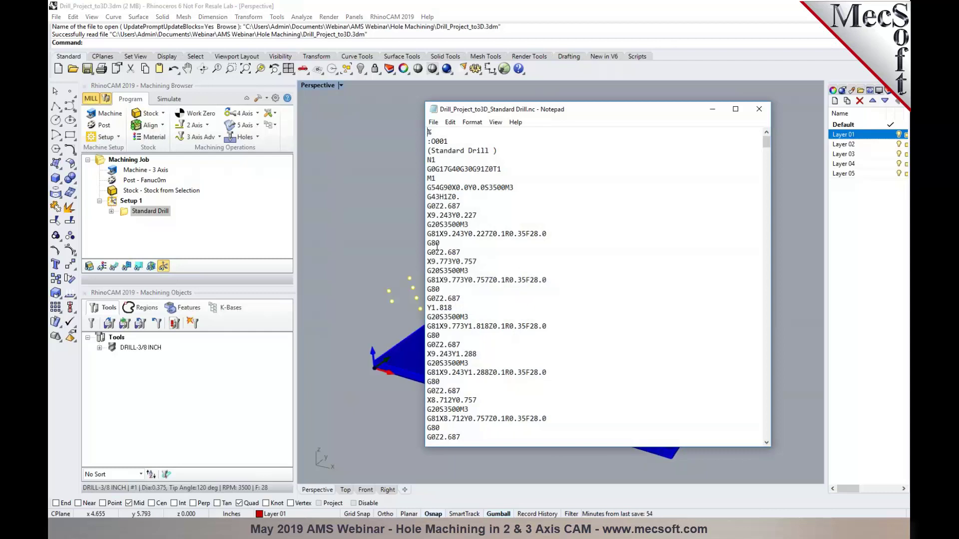
# Step: Examine the G81 drill cycle lines in the posted G-code file
pyautogui.moveTo(428, 236); pyautogui.dragTo(548, 235)
pyautogui.moveTo(427, 280); pyautogui.dragTo(548, 286)
pyautogui.click(449, 324)
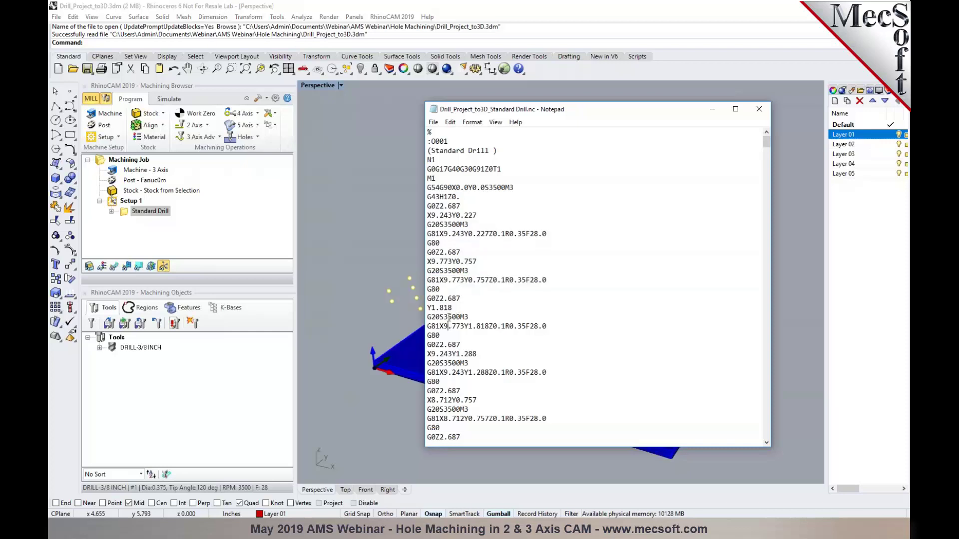
# Step: Close the G-code file, set the Standard Drill operation's dwell to a time of 5 sec, and regenerate it
pyautogui.moveTo(430, 328); pyautogui.dragTo(554, 328)
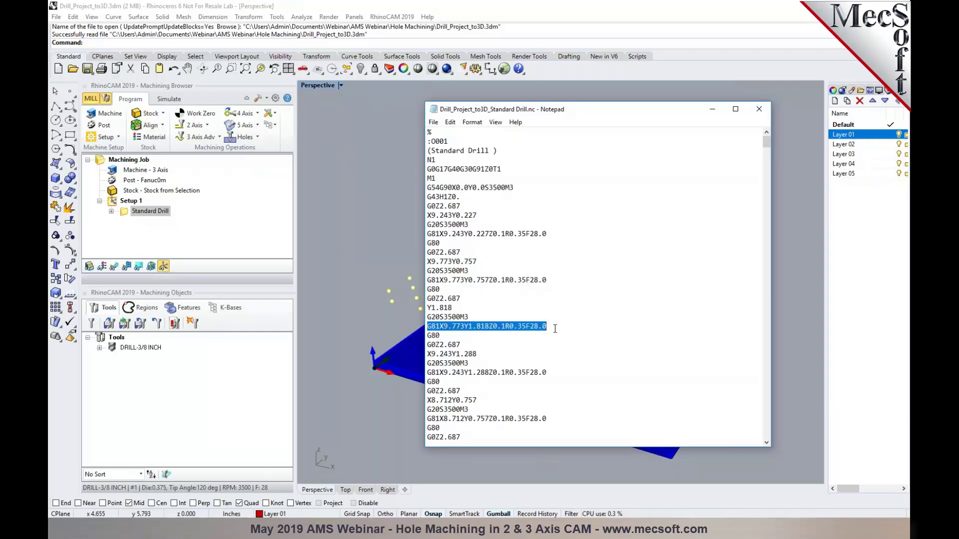
pyautogui.click(759, 109)
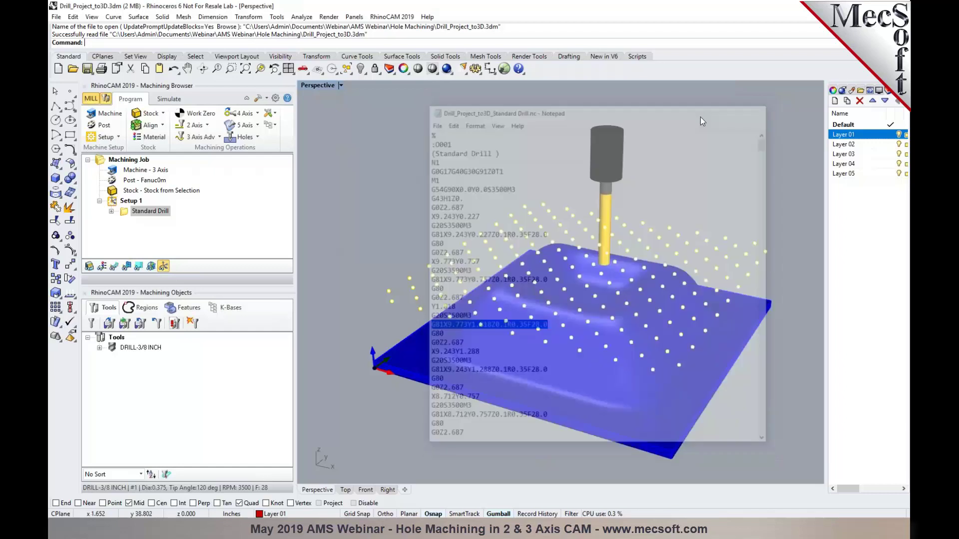
pyautogui.doubleClick(126, 215)
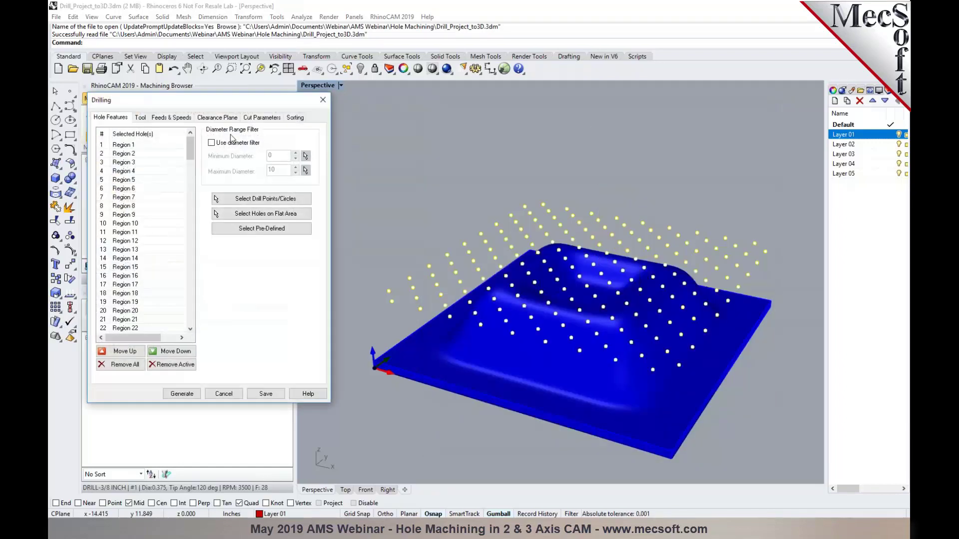
pyautogui.click(264, 119)
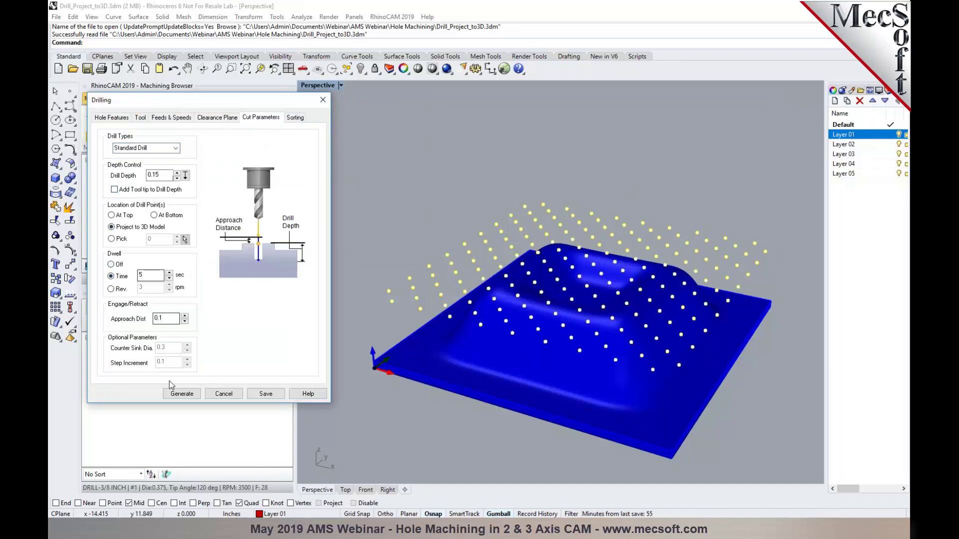
pyautogui.click(182, 393)
# Step: Post the Standard Drill operation again with Fanuc0m, overwriting Drill_Project_to3D_Standard Drill.nc on the Desktop
pyautogui.rightClick(146, 211)
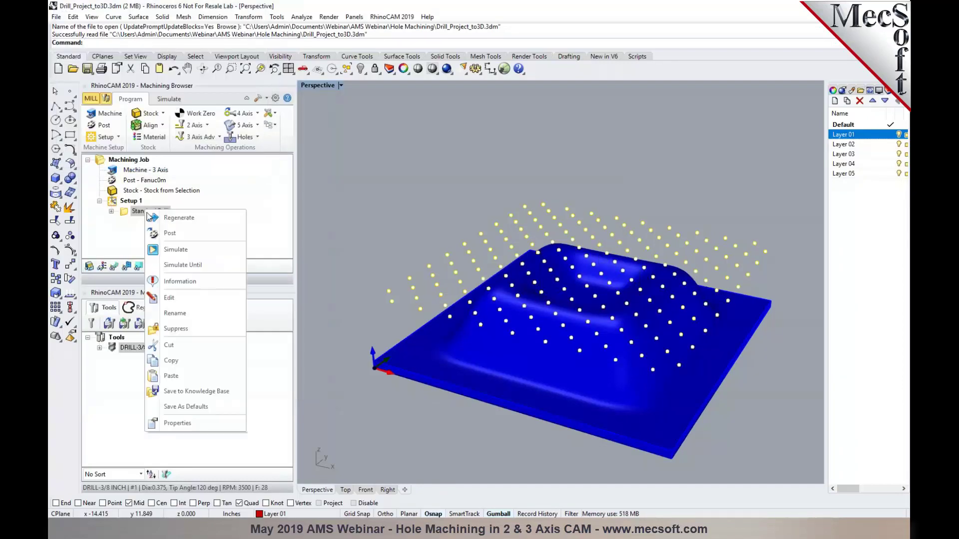
pyautogui.click(165, 232)
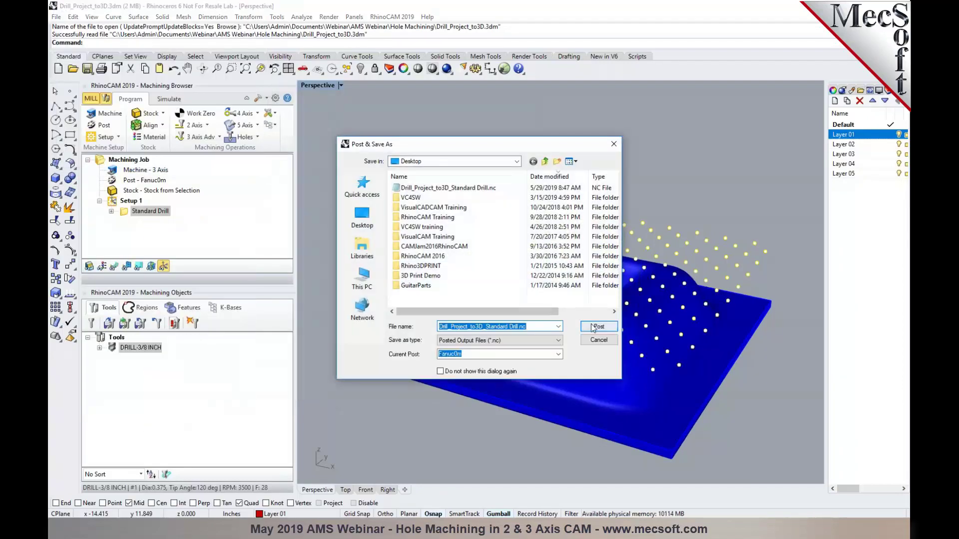
pyautogui.click(598, 326)
pyautogui.click(503, 265)
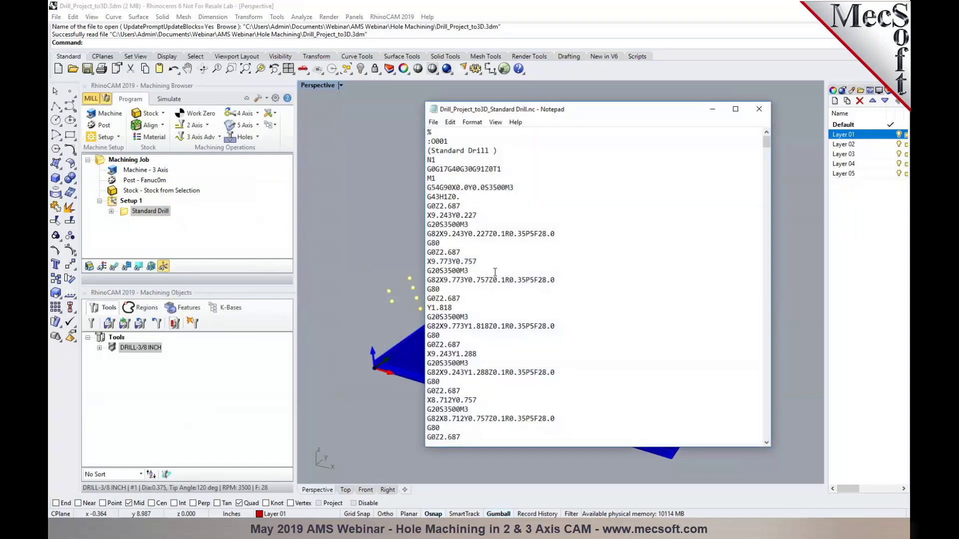
# Step: Examine the G82 cycle lines and their P5 dwell value in the posted G-code, and close the file
pyautogui.moveTo(428, 281); pyautogui.dragTo(529, 284)
pyautogui.click(561, 283)
pyautogui.click(534, 280)
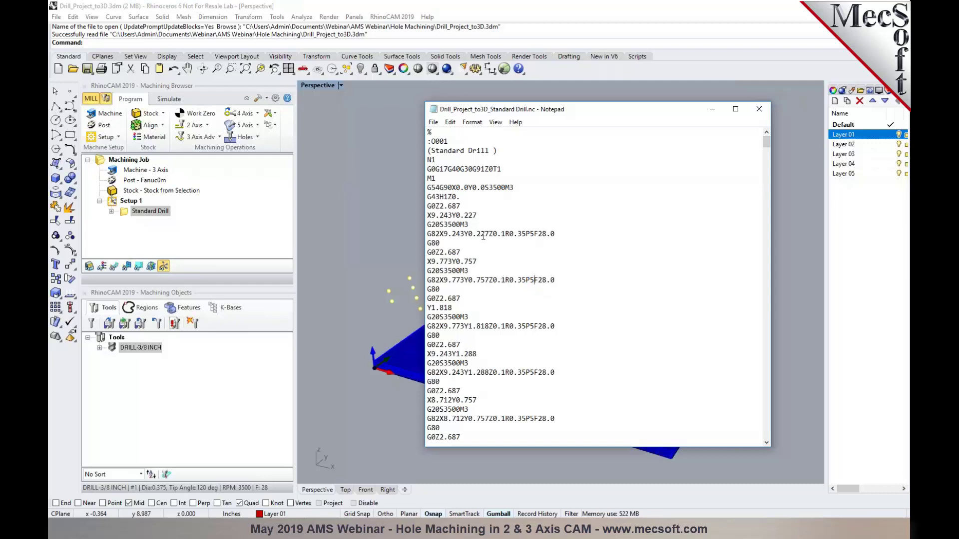
pyautogui.click(758, 109)
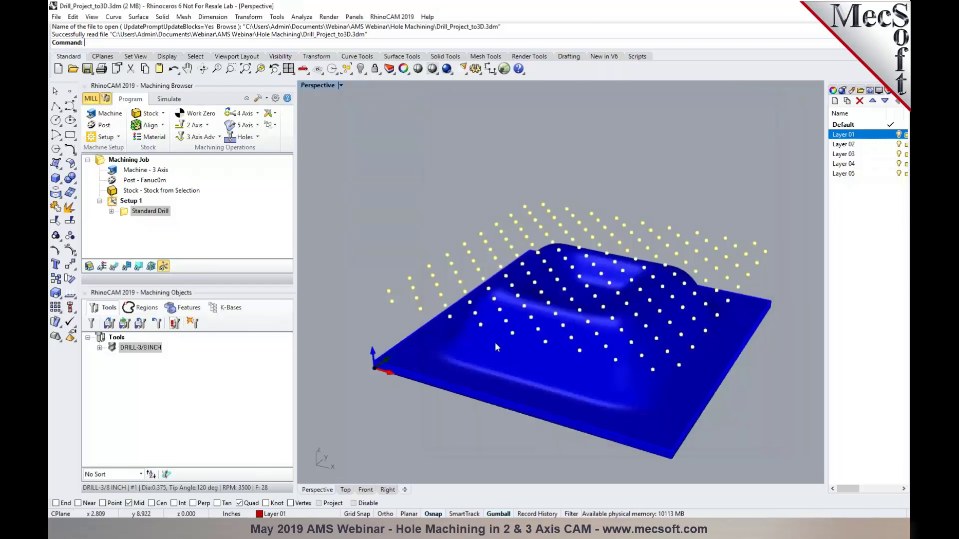
# Step: Switch to the Fixture plate-2 model and post MOp Set 1/4-20 with the Haas post to Fixture plate-2_MOp Set 1_4-20.nc on the Desktop
pyautogui.moveTo(210, 533)
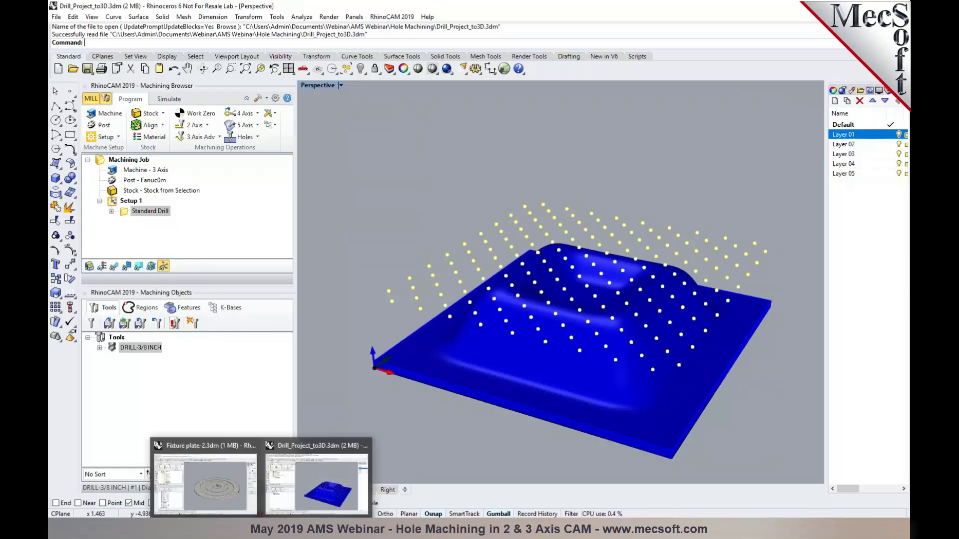
pyautogui.click(237, 500)
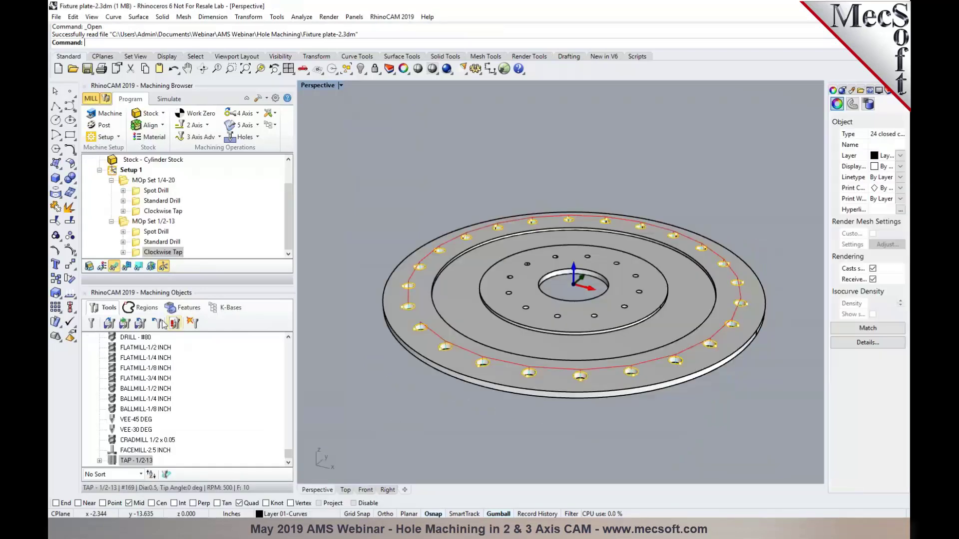
pyautogui.click(138, 182)
pyautogui.rightClick(138, 182)
pyautogui.click(150, 204)
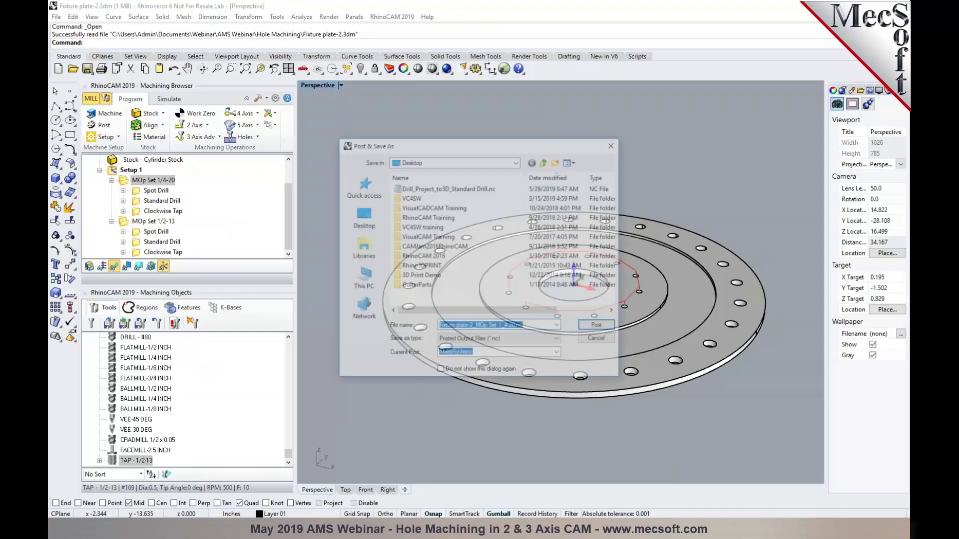
pyautogui.click(558, 355)
pyautogui.moveTo(558, 160); pyautogui.dragTo(556, 231)
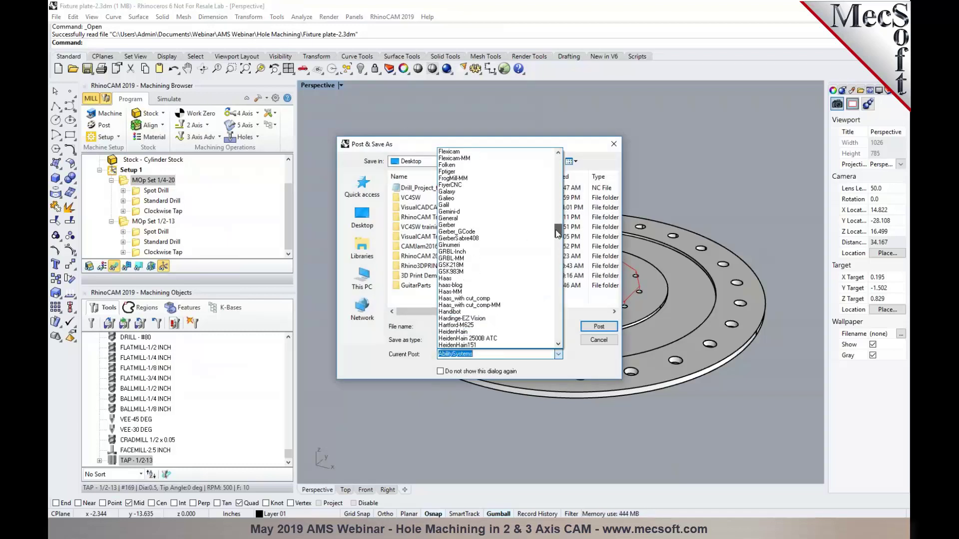
pyautogui.click(494, 278)
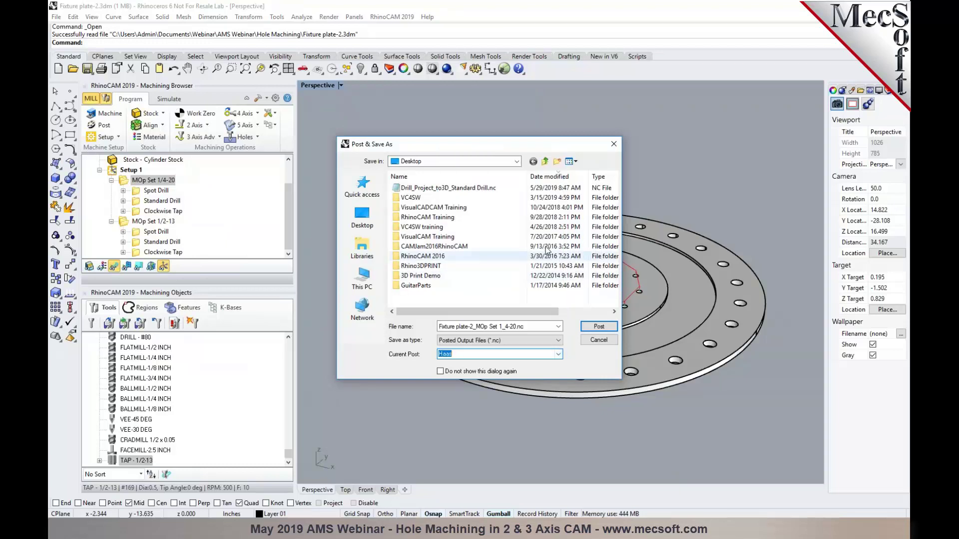
pyautogui.click(586, 327)
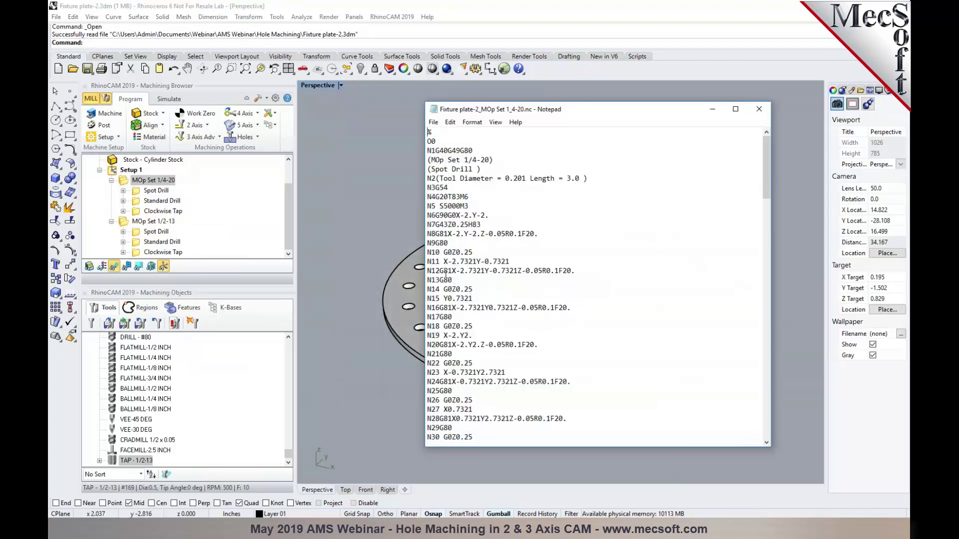
# Step: Examine the G81 drilling and G84 tapping cycle lines in the posted file, and close it
pyautogui.moveTo(446, 275); pyautogui.dragTo(496, 277)
pyautogui.scroll(-20, 504, 283)
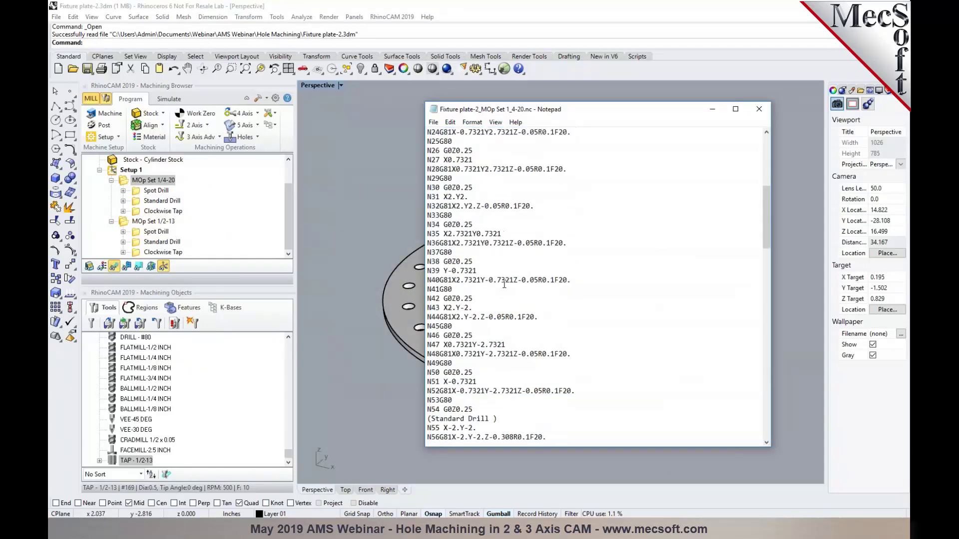
pyautogui.scroll(-5, 504, 284)
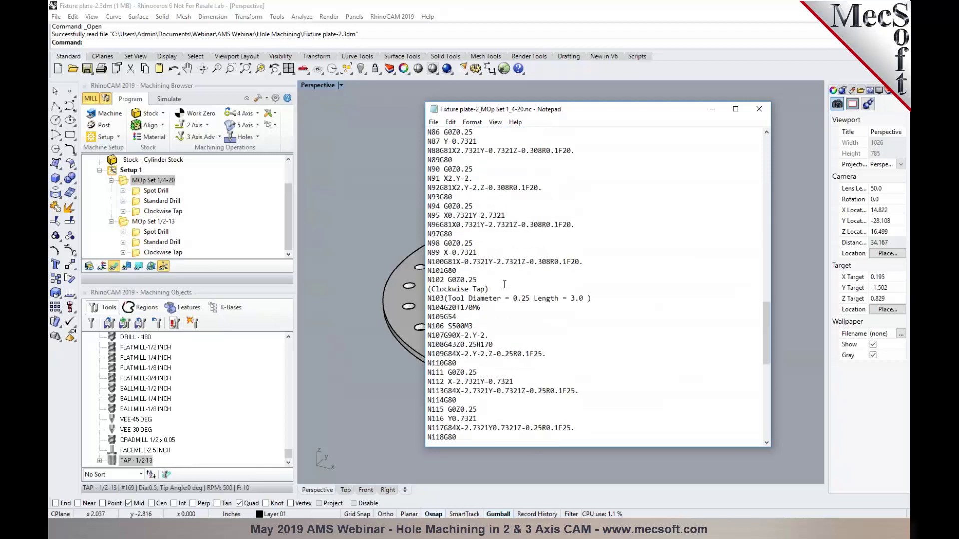
pyautogui.scroll(-5, 505, 284)
pyautogui.moveTo(444, 252); pyautogui.dragTo(516, 260)
pyautogui.moveTo(576, 259); pyautogui.dragTo(583, 256)
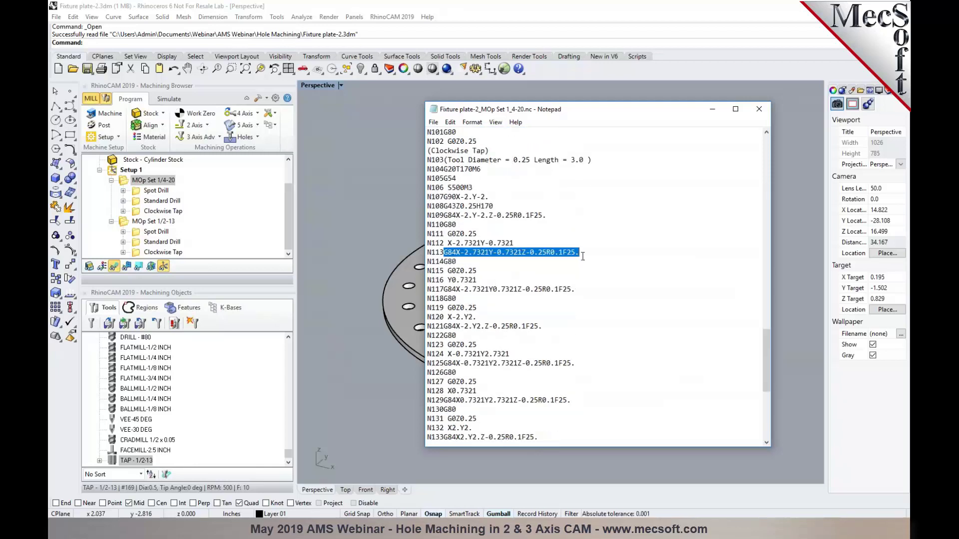
pyautogui.click(573, 281)
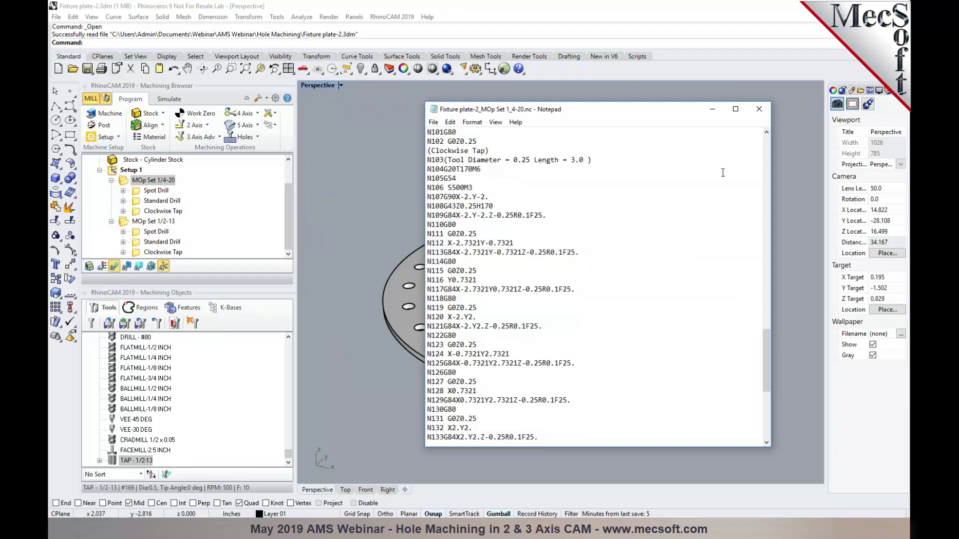
pyautogui.click(759, 109)
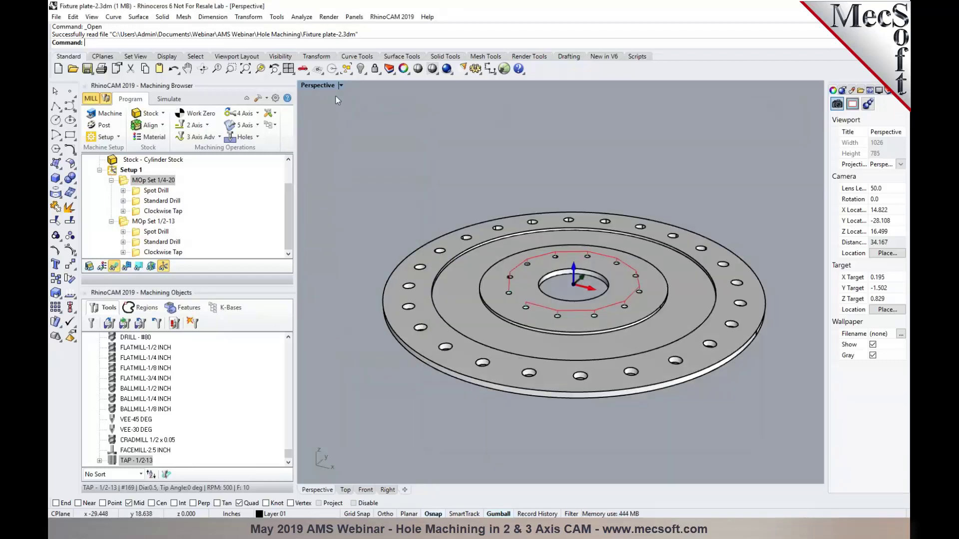
# Step: Enable Always output as linear motions under Drill Cycle Output in the machining preferences
pyautogui.click(275, 98)
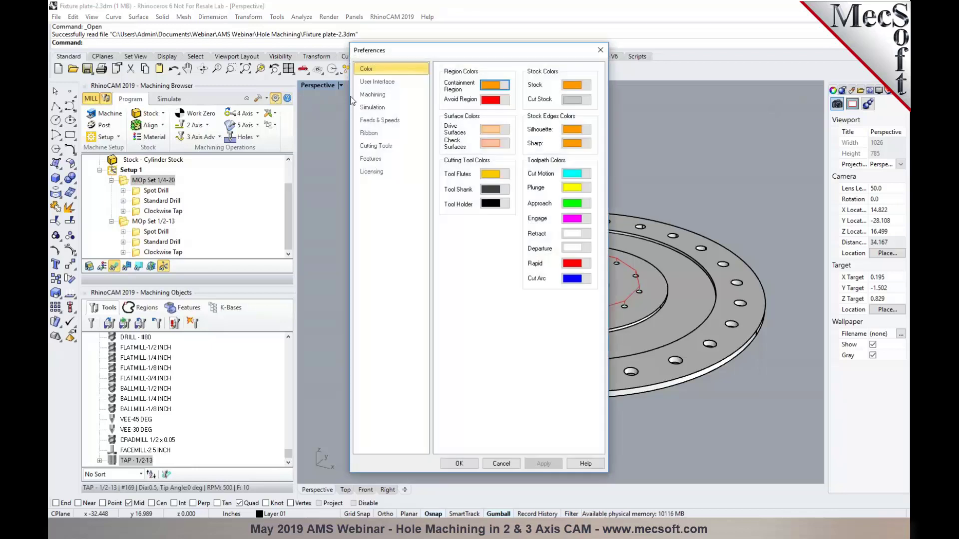
pyautogui.click(371, 95)
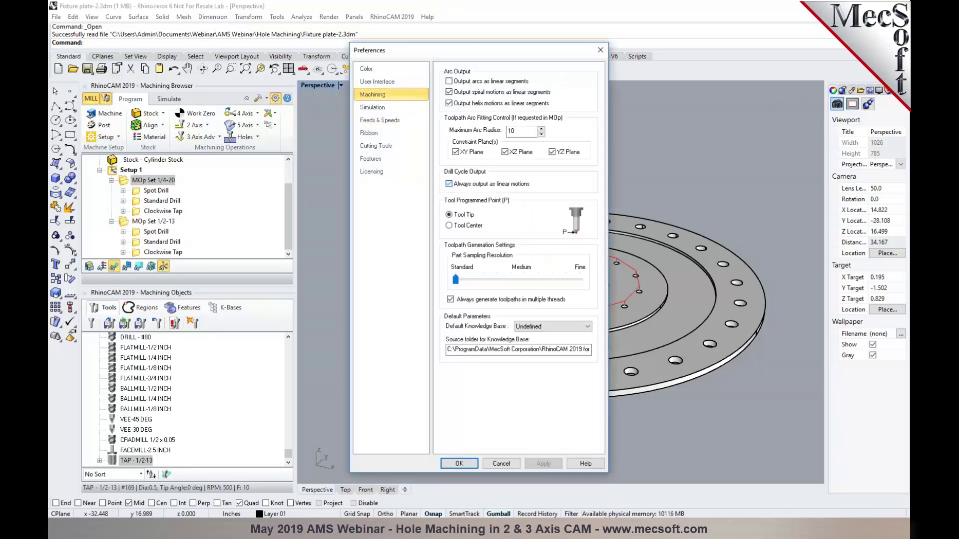
pyautogui.click(449, 184)
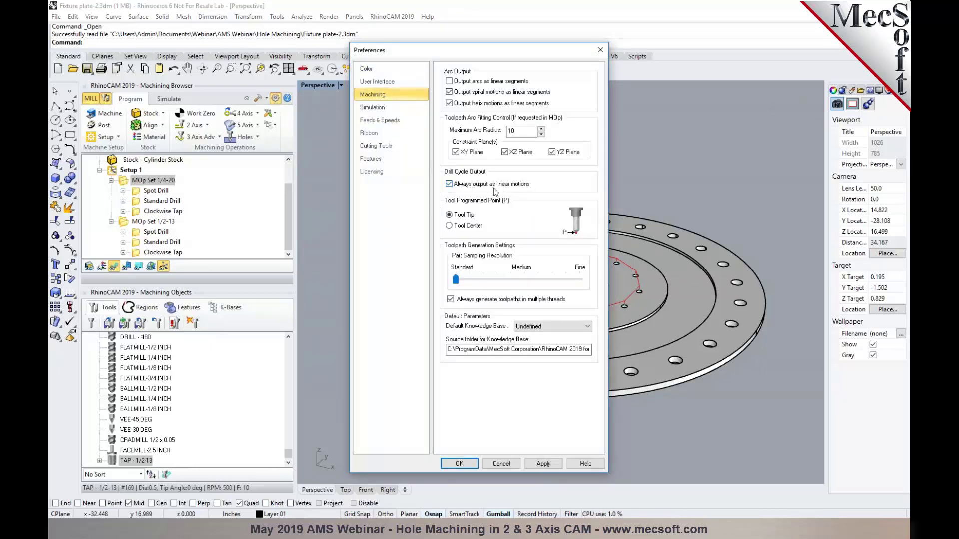
pyautogui.click(459, 465)
# Step: Post MOp Set 1/4-20 again with the Haas post, overwriting Fixture plate-2_MOp Set 1_4-20.nc
pyautogui.rightClick(162, 181)
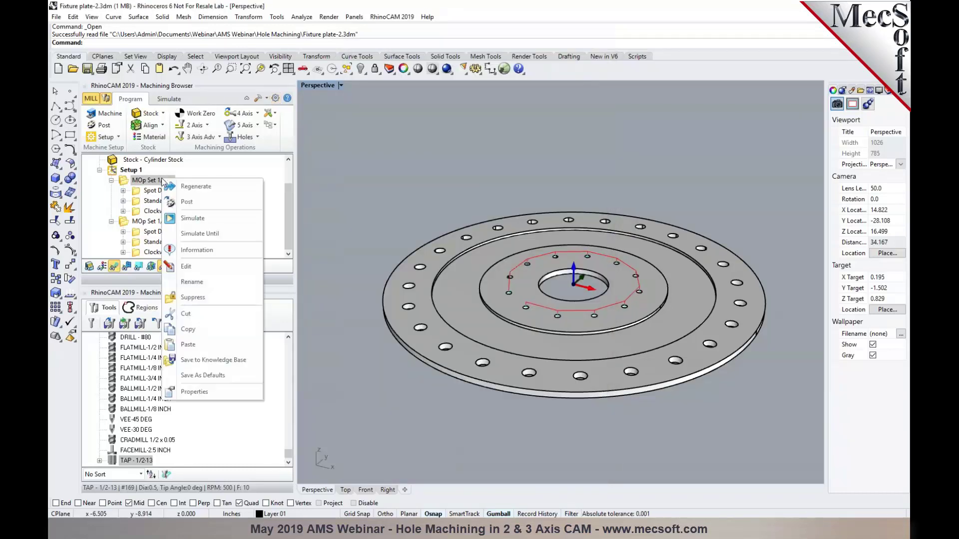
pyautogui.click(176, 202)
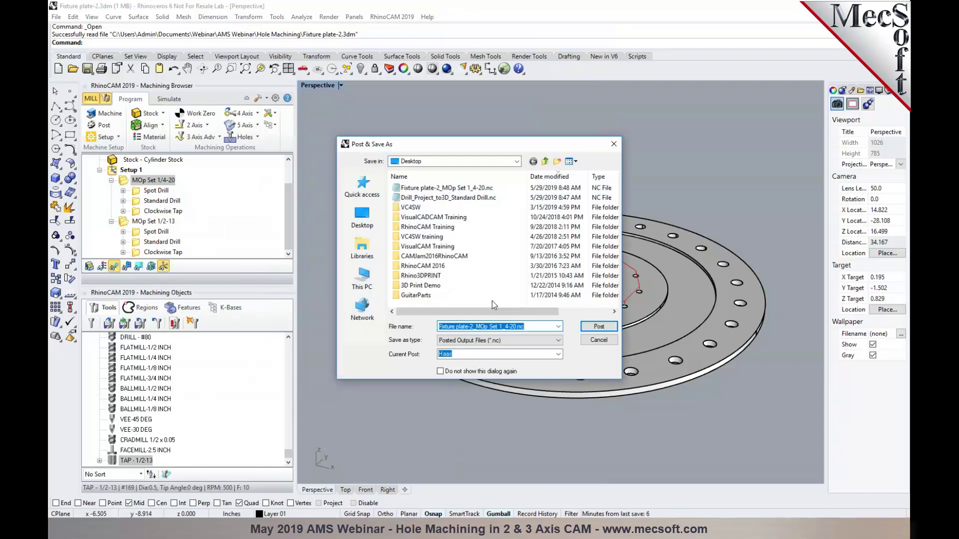
pyautogui.click(598, 327)
pyautogui.click(497, 267)
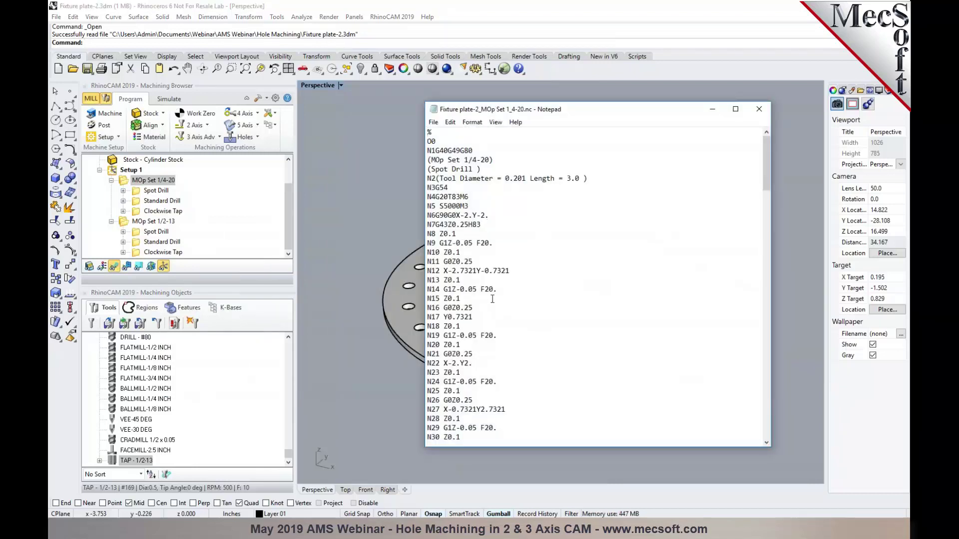
# Step: Examine the posted G-code for linear motions in the Spot Drill and Standard Drill sections and the cycle lines in the Clockwise Tap section
pyautogui.scroll(-2, 487, 295)
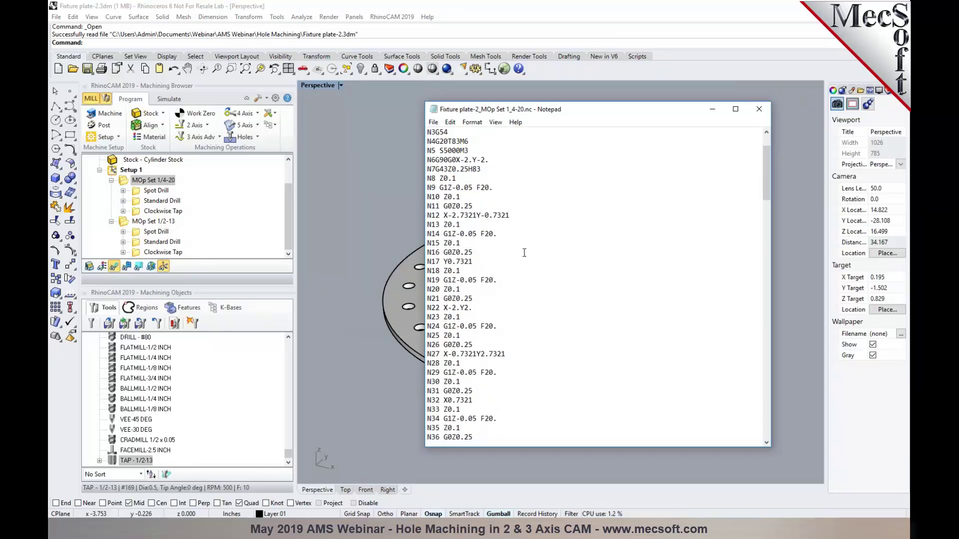
pyautogui.scroll(-8, 519, 265)
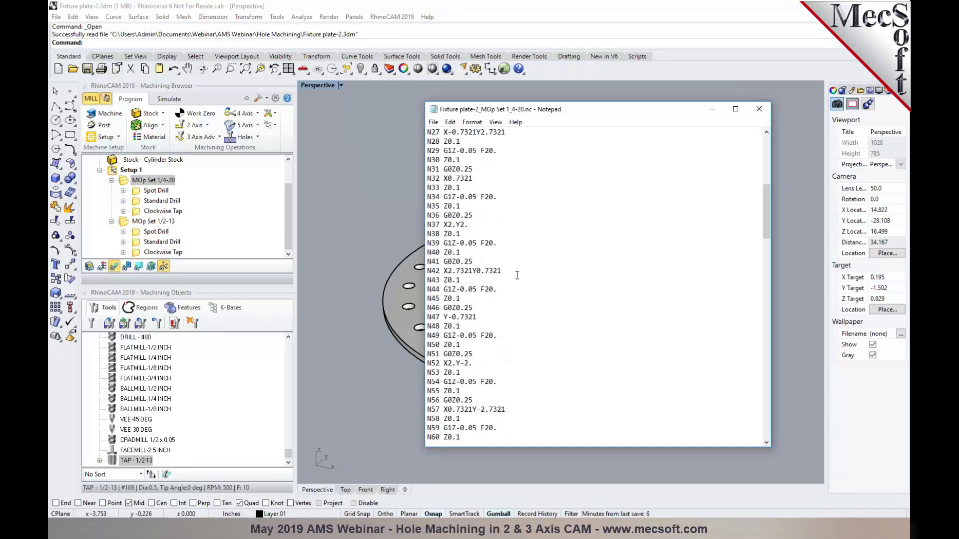
pyautogui.scroll(-2, 517, 276)
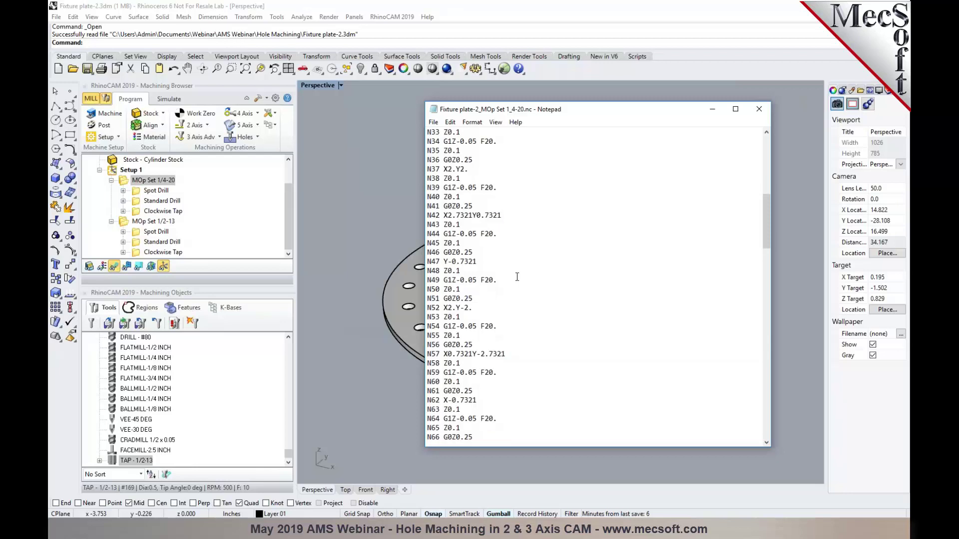
pyautogui.scroll(-4, 517, 276)
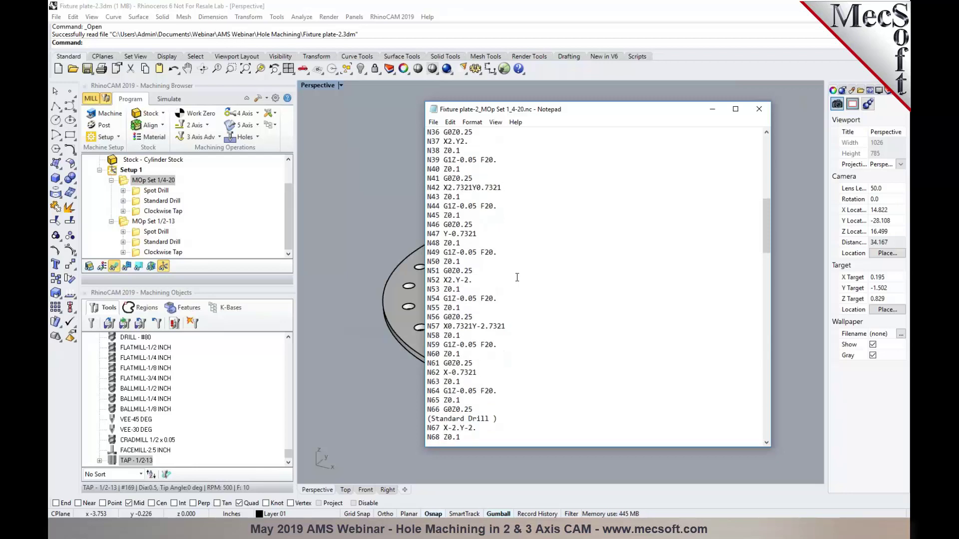
pyautogui.scroll(-4, 517, 277)
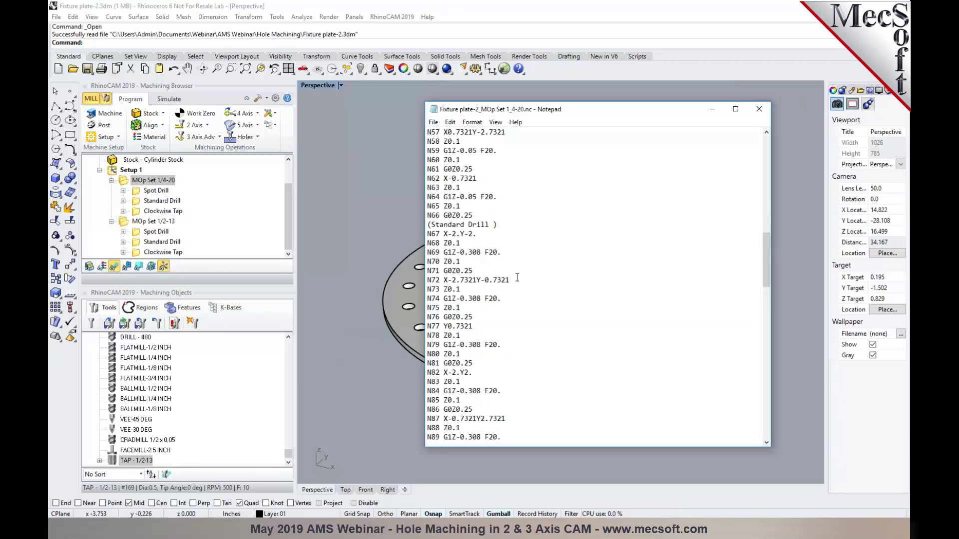
pyautogui.scroll(-20, 517, 277)
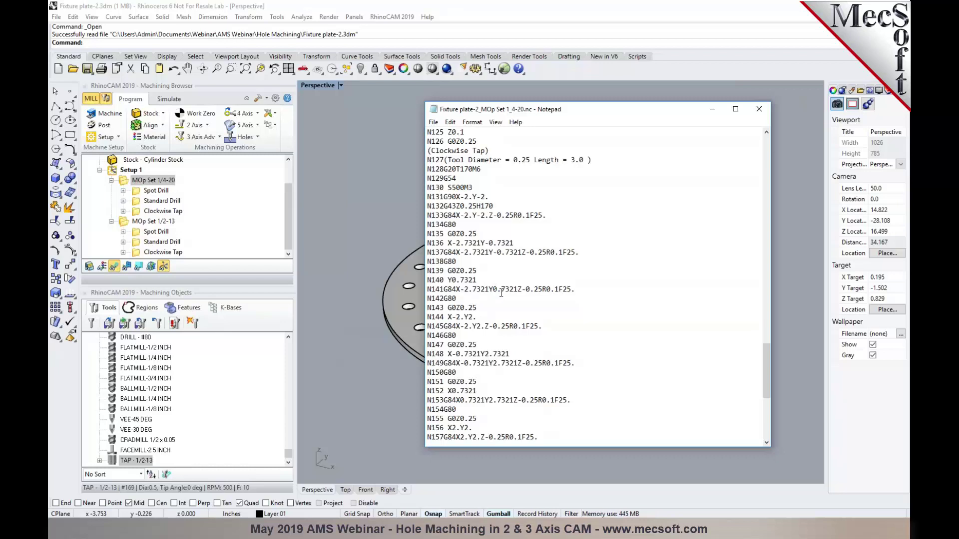
pyautogui.scroll(20, 656, 271)
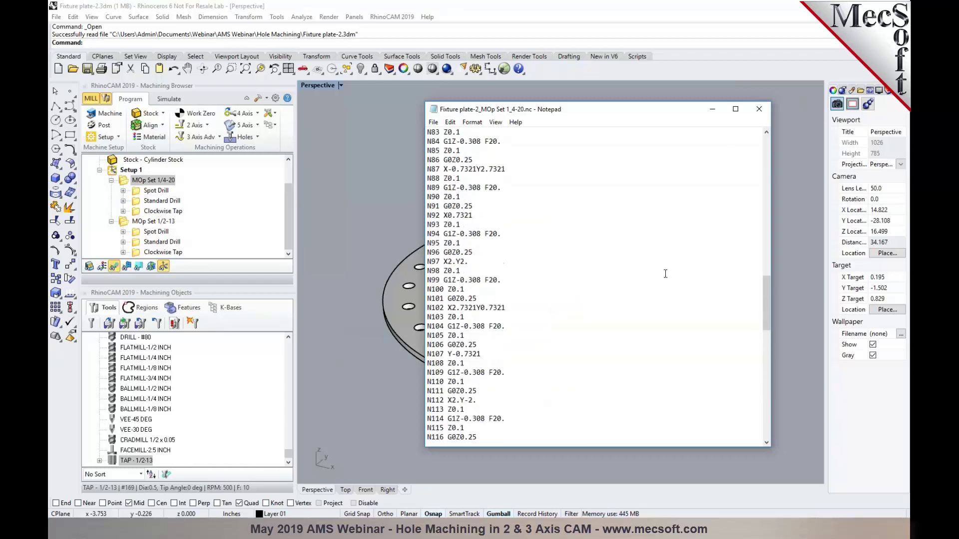
pyautogui.scroll(-3, 655, 271)
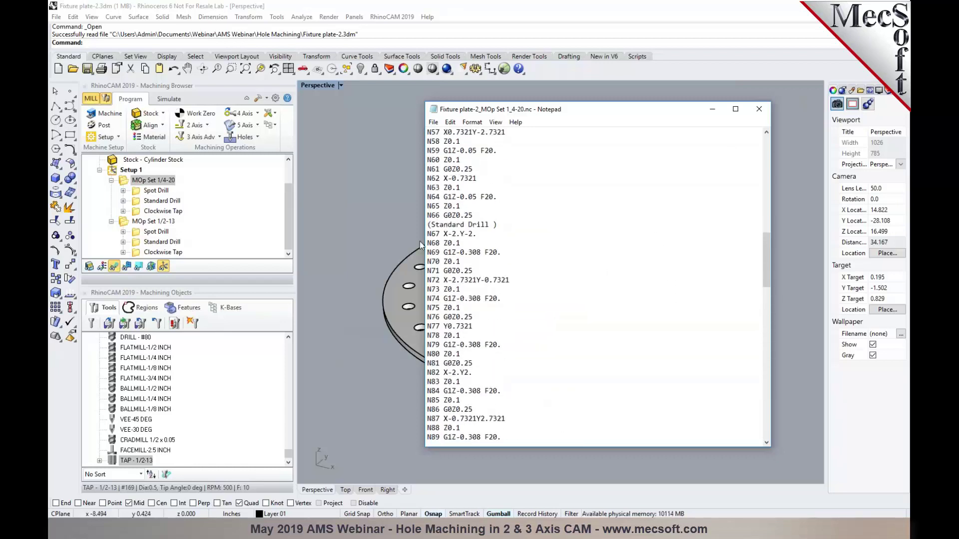
pyautogui.moveTo(444, 234); pyautogui.dragTo(482, 238)
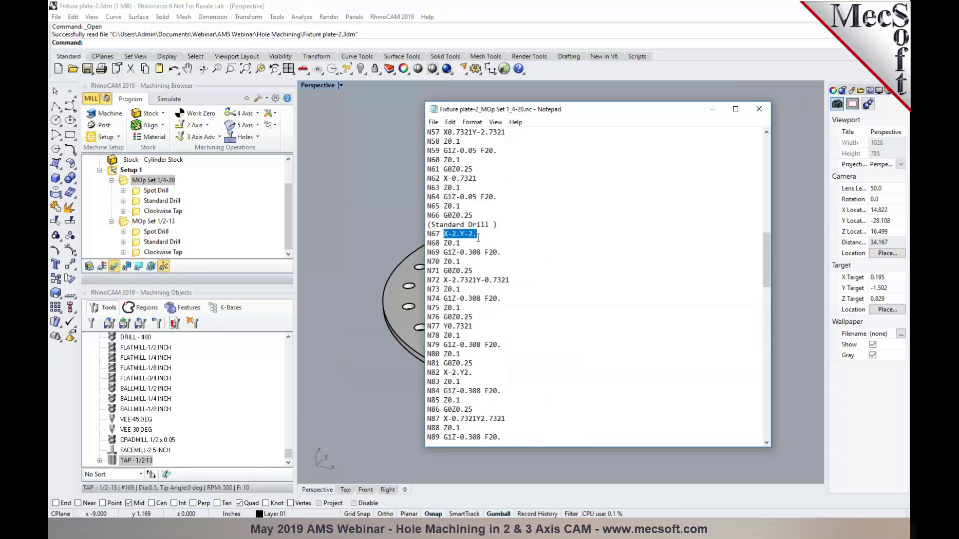
# Step: Review the XY positioning and plunge lines under Standard Drill and the G84 lines under Clockwise Tap, and close the posted file
pyautogui.click(444, 234)
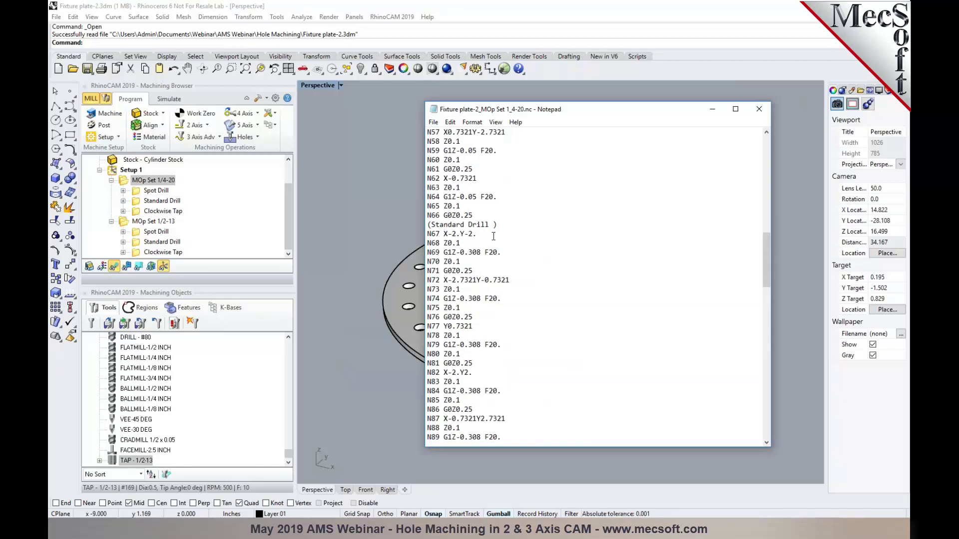
pyautogui.moveTo(444, 252)
pyautogui.mouseDown()
pyautogui.moveTo(506, 253)
pyautogui.moveTo(428, 253)
pyautogui.mouseUp()
pyautogui.click(534, 296)
pyautogui.scroll(-17, 535, 296)
pyautogui.scroll(-4, 535, 296)
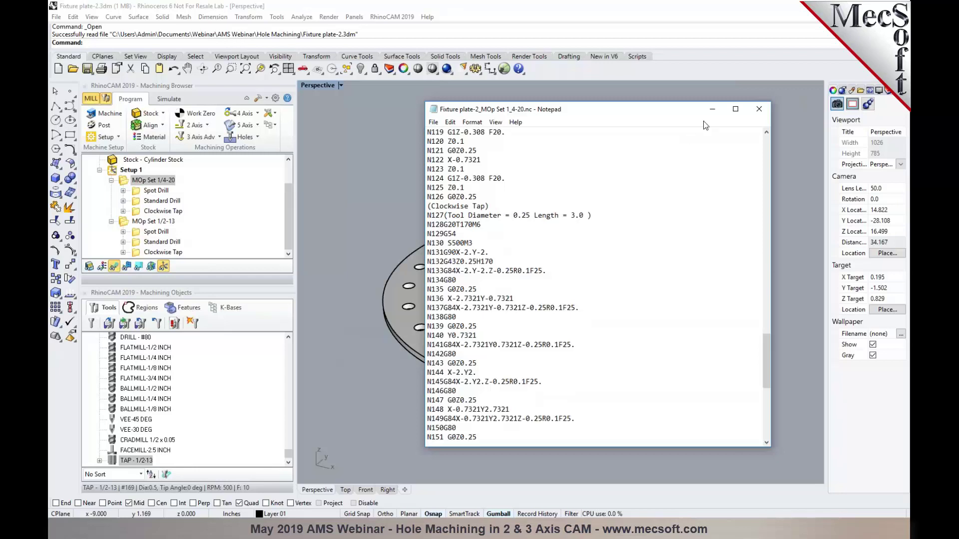
pyautogui.click(759, 110)
# Step: Disable Always output as linear motions under Drill Cycle Output in the machining preferences, and apply the change
pyautogui.click(275, 98)
pyautogui.click(380, 95)
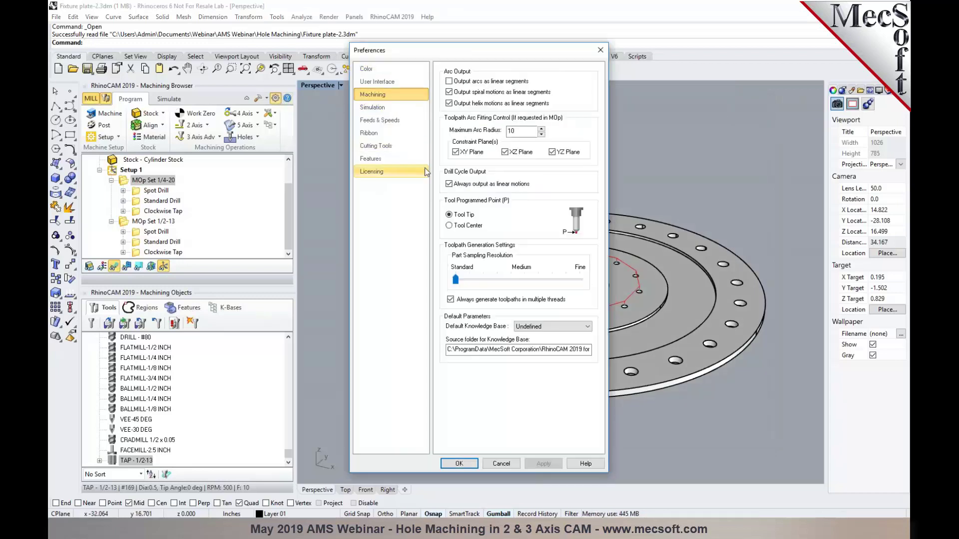
pyautogui.click(449, 184)
pyautogui.click(543, 464)
pyautogui.click(460, 464)
# Step: Post MOp Set 1/4-20 with canned drill cycles using the Haas post, replacing the existing Fixture plate-2_MOp Set 1_4-20.nc
pyautogui.rightClick(167, 180)
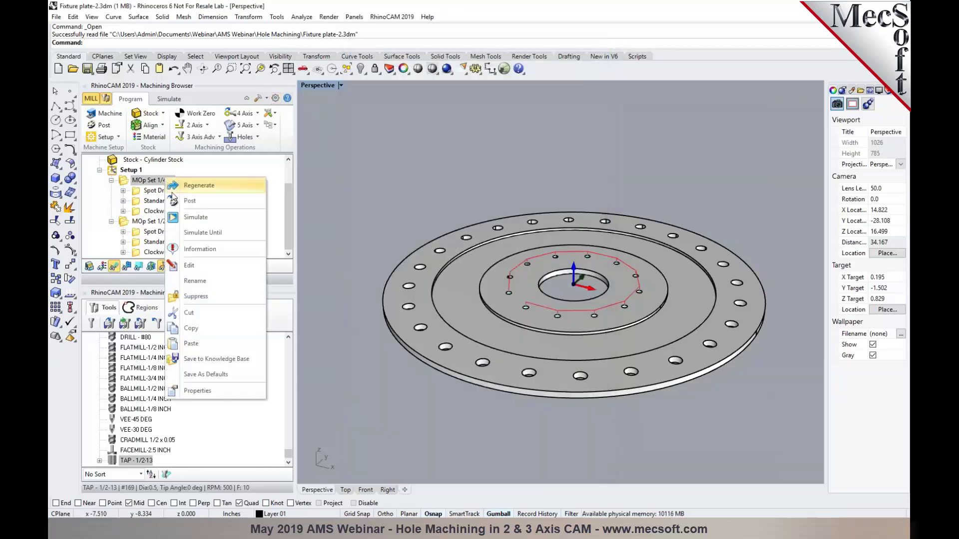
pyautogui.click(189, 200)
pyautogui.click(599, 326)
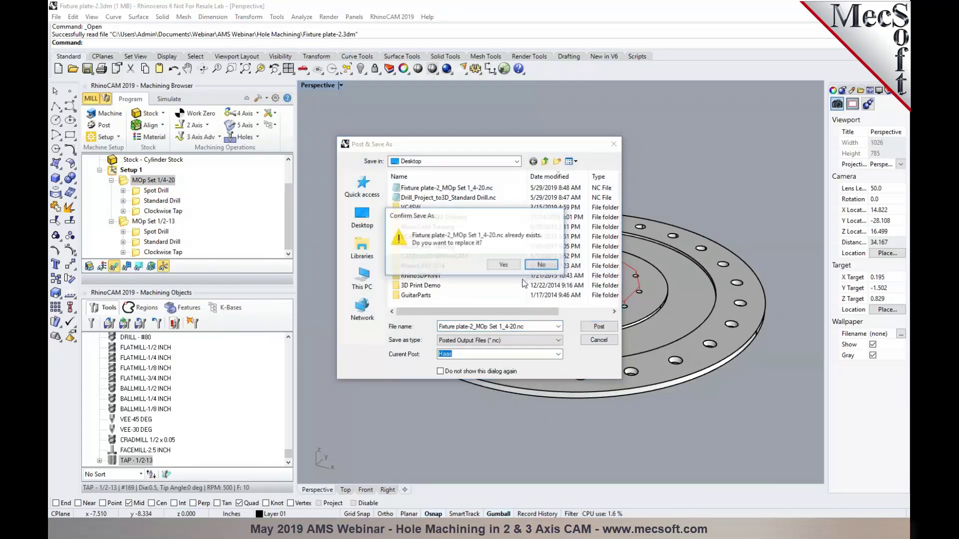
pyautogui.click(503, 264)
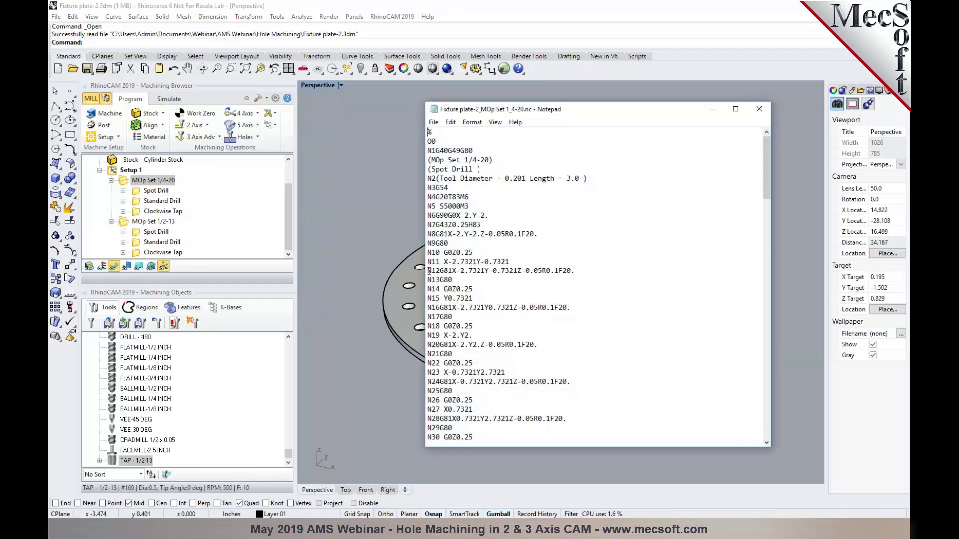
# Step: Examine the repeated G81 and G80 cycle lines in the Spot Drill section, and close the posted file
pyautogui.moveTo(428, 271); pyautogui.dragTo(499, 278)
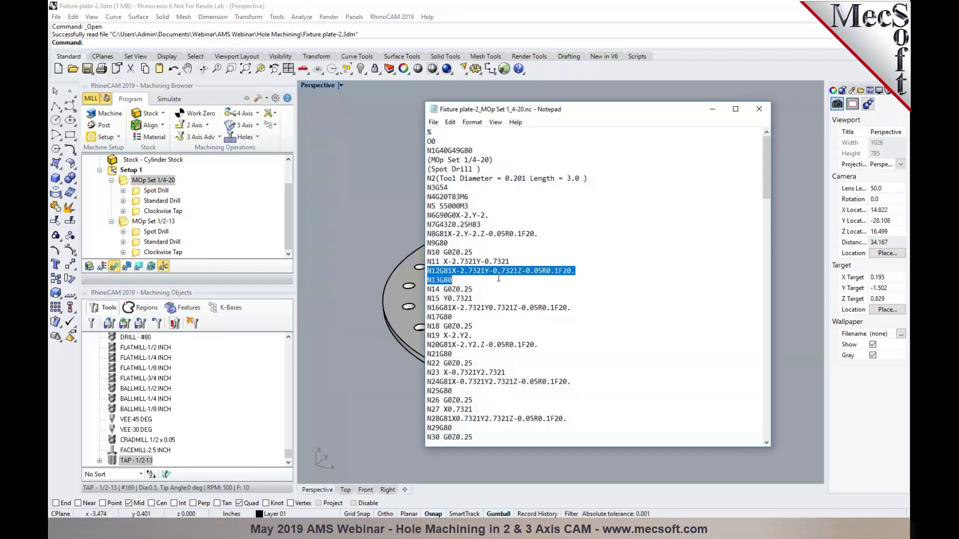
pyautogui.click(478, 307)
pyautogui.scroll(-3, 478, 307)
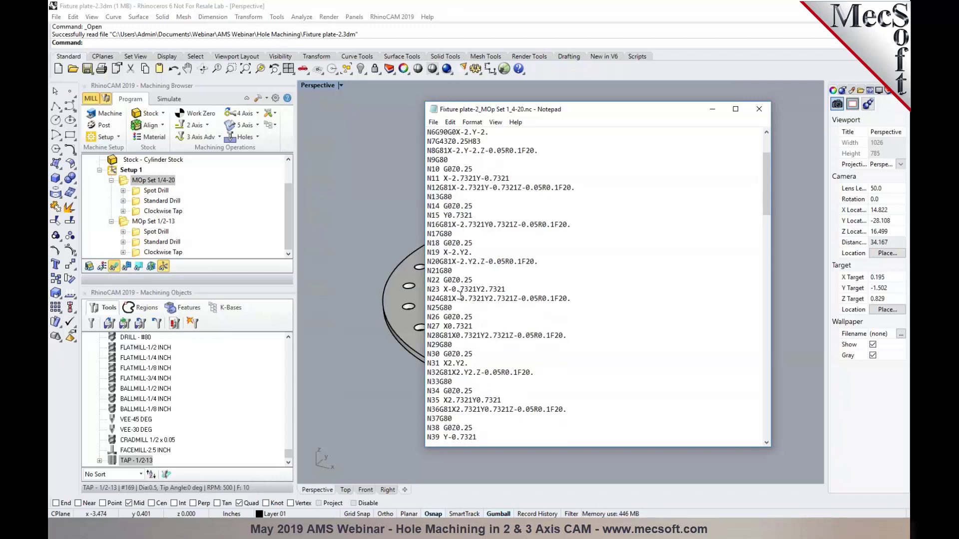
pyautogui.click(759, 110)
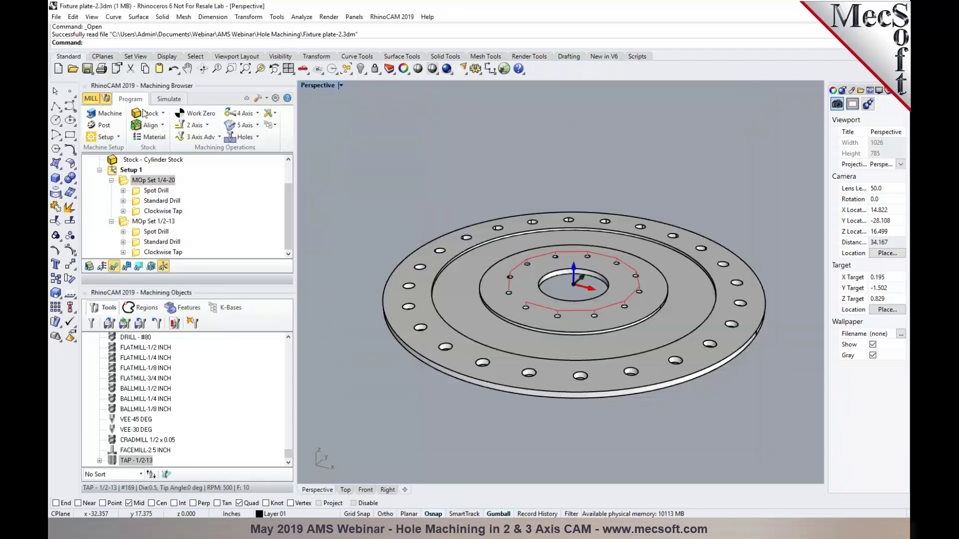
# Step: Enable Optimize Cycle Output for the Standard Drill cycle in the Haas post-processor, and save the post
pyautogui.click(100, 125)
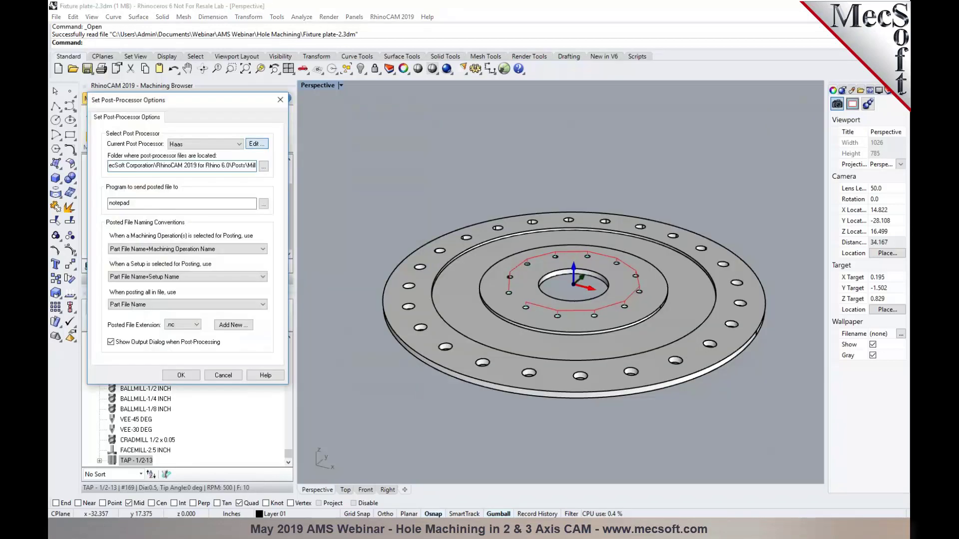
pyautogui.click(255, 144)
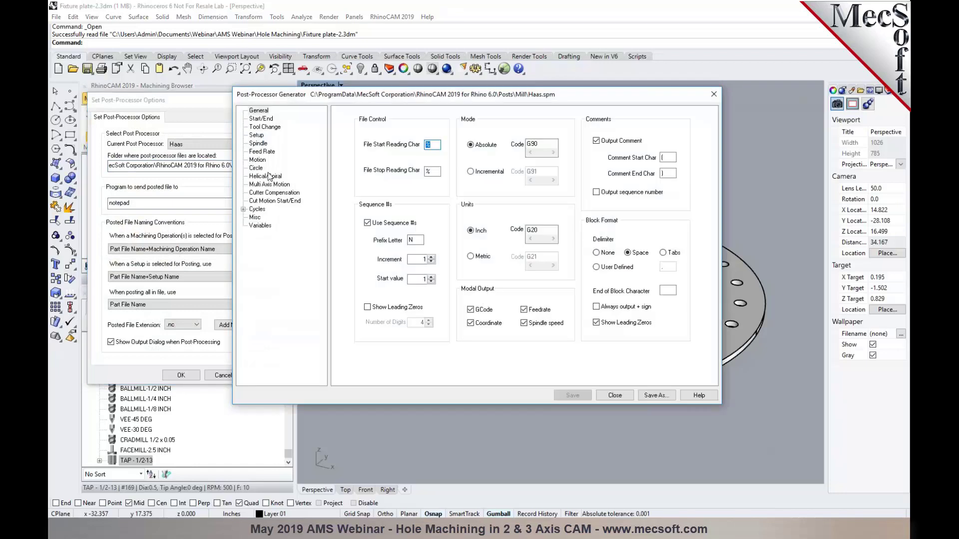
pyautogui.click(256, 210)
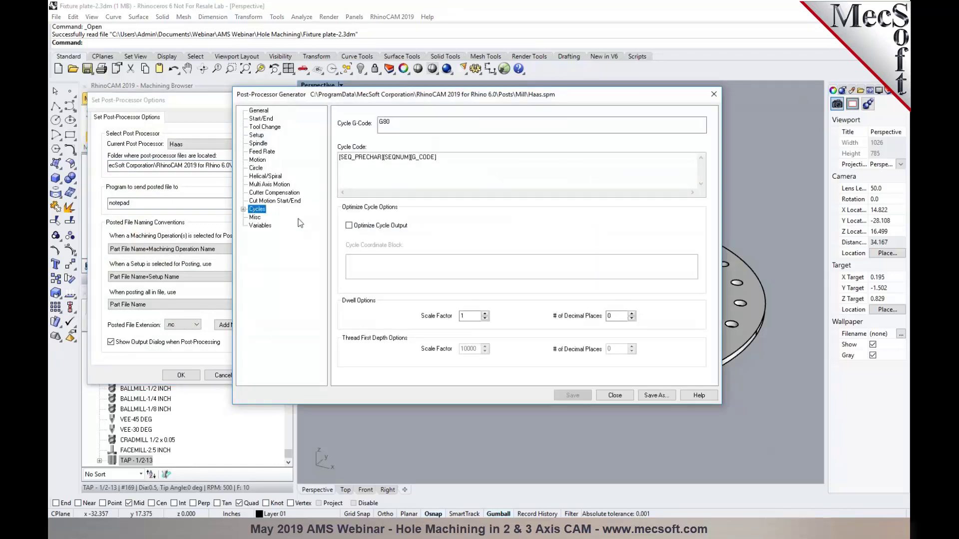
pyautogui.click(243, 210)
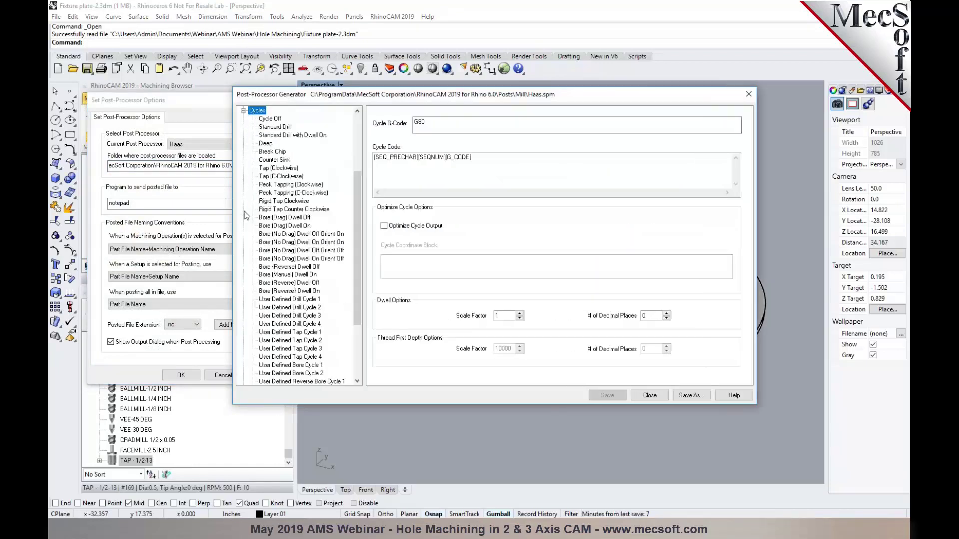
pyautogui.click(275, 128)
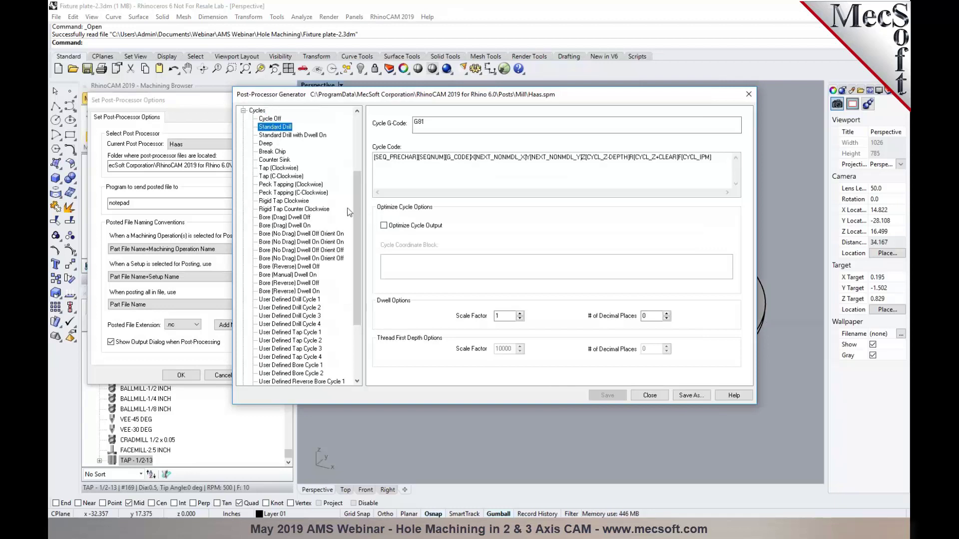
pyautogui.click(383, 227)
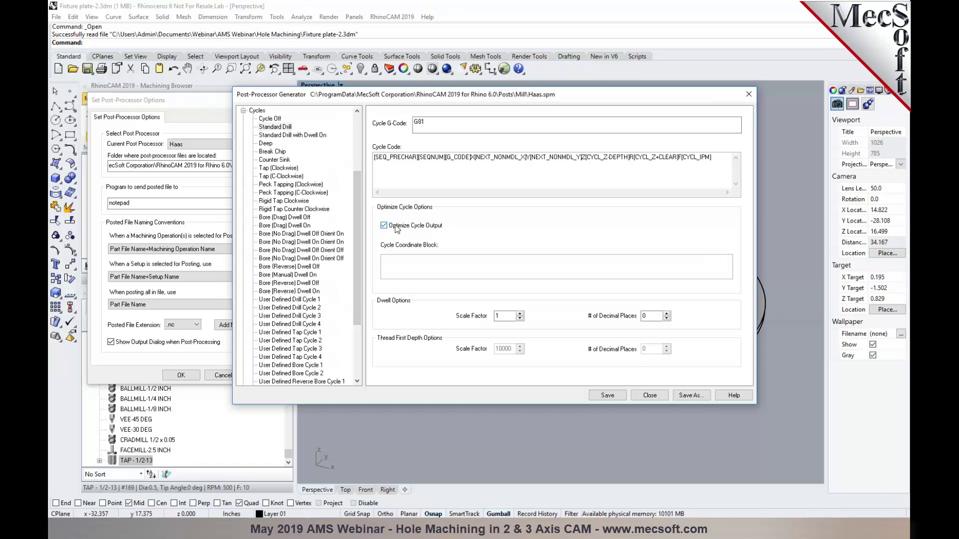
pyautogui.click(602, 395)
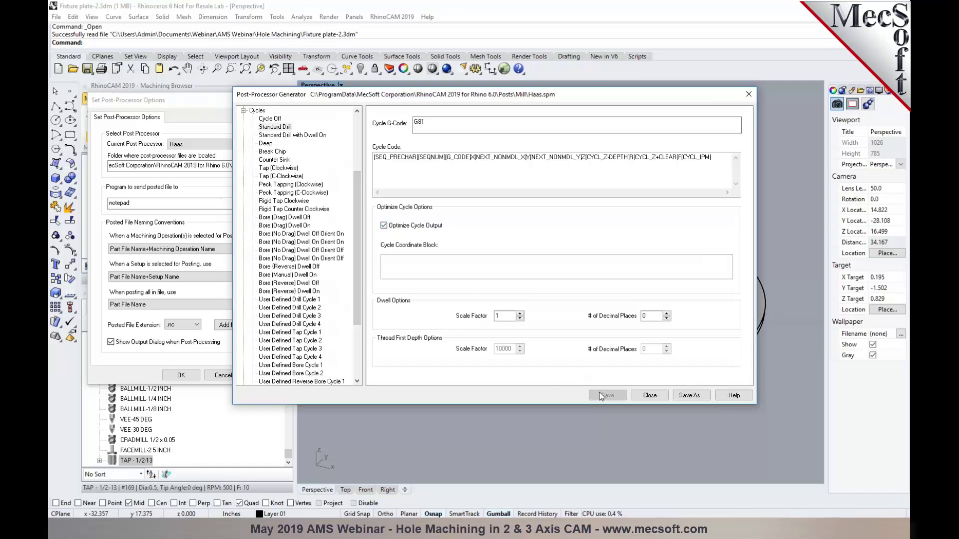
pyautogui.click(639, 395)
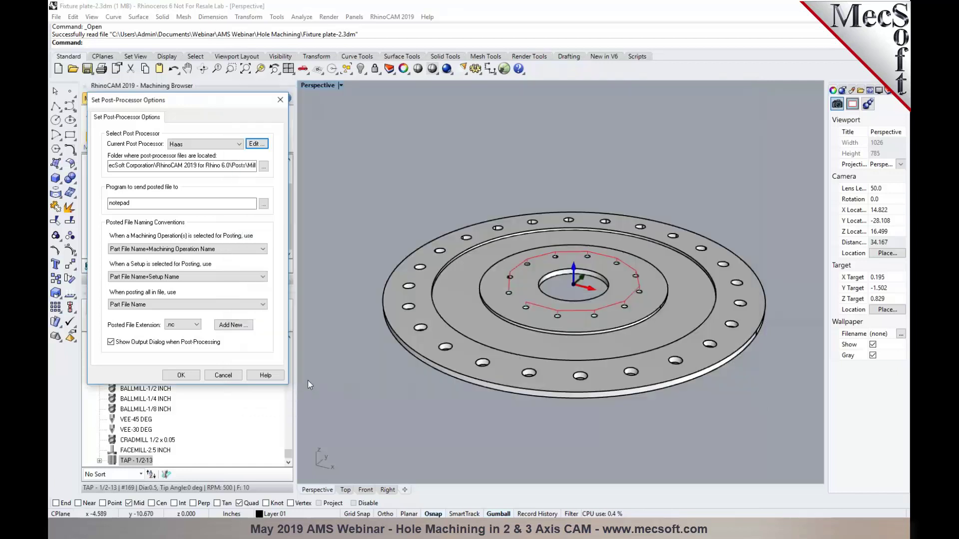
pyautogui.click(180, 376)
# Step: Repost MOp Set 1/4-20 through the modified Haas post, overwriting Fixture plate-2_MOp Set 1_4-20.nc
pyautogui.rightClick(138, 180)
pyautogui.click(165, 202)
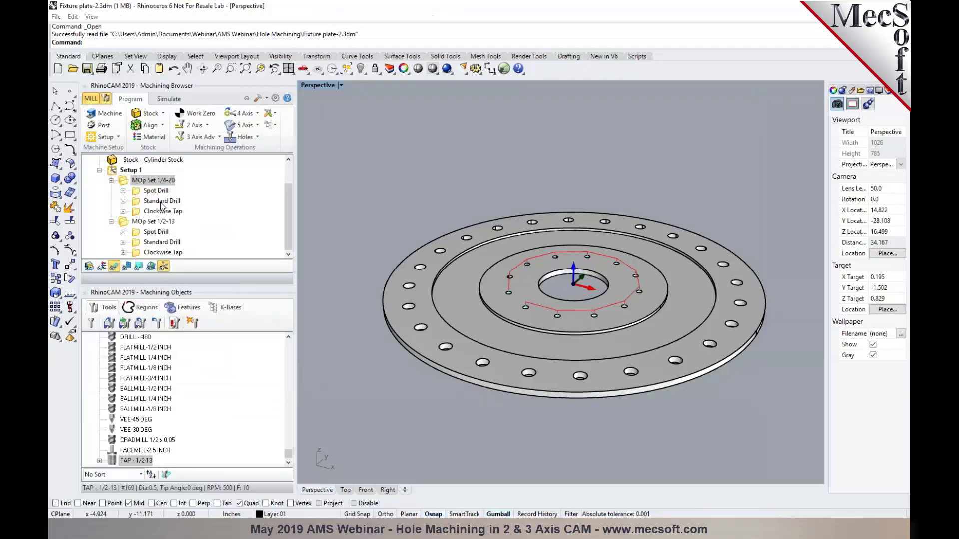
pyautogui.click(598, 326)
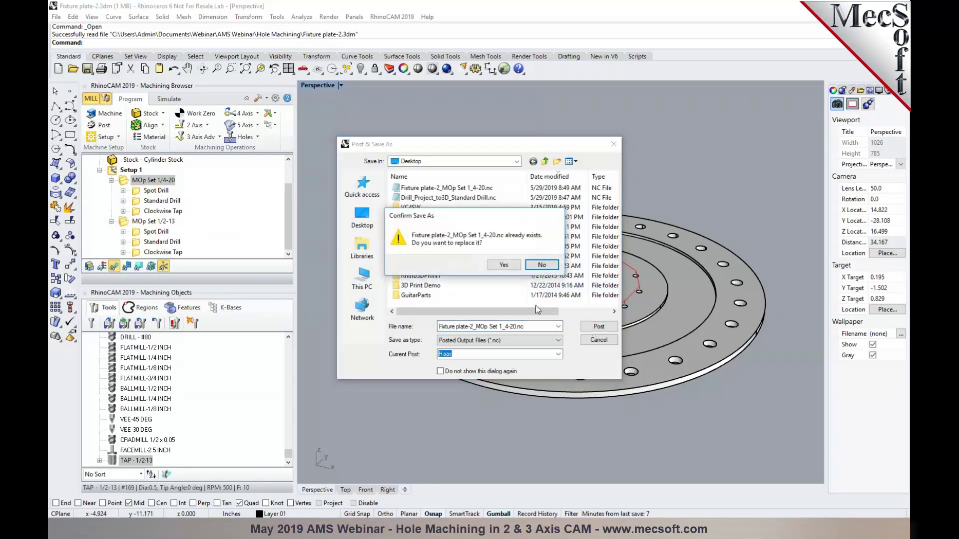
pyautogui.click(504, 265)
# Step: Examine the G81 line, the coordinate lines after it and the closing G80 in the Spot Drill section of the posted file
pyautogui.moveTo(491, 111); pyautogui.dragTo(635, 106)
pyautogui.moveTo(689, 227); pyautogui.dragTo(576, 224)
pyautogui.moveTo(652, 325); pyautogui.dragTo(590, 275)
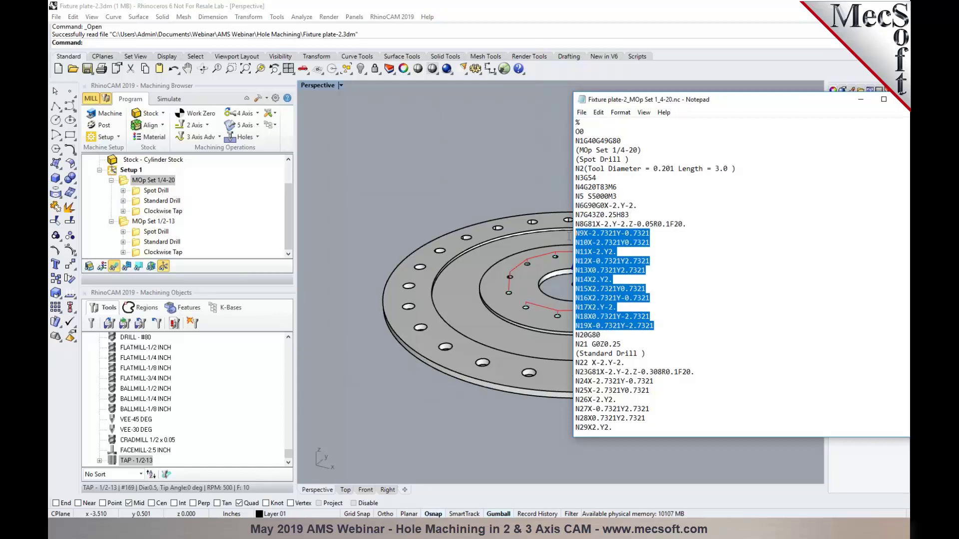
pyautogui.click(683, 289)
pyautogui.doubleClick(597, 335)
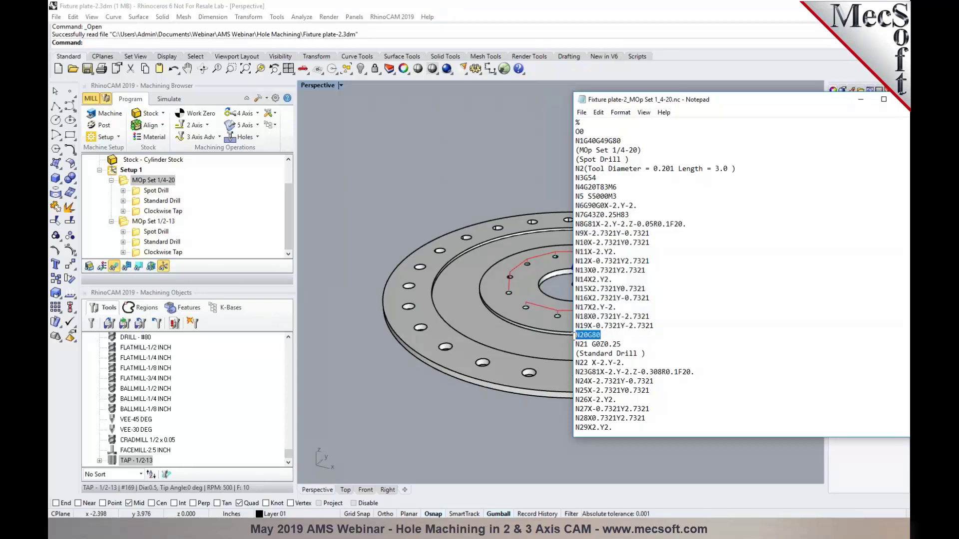
# Step: Examine the optimized cycle output in the Standard Drill and Clockwise Tap sections, and close the posted file
pyautogui.scroll(-1, 660, 333)
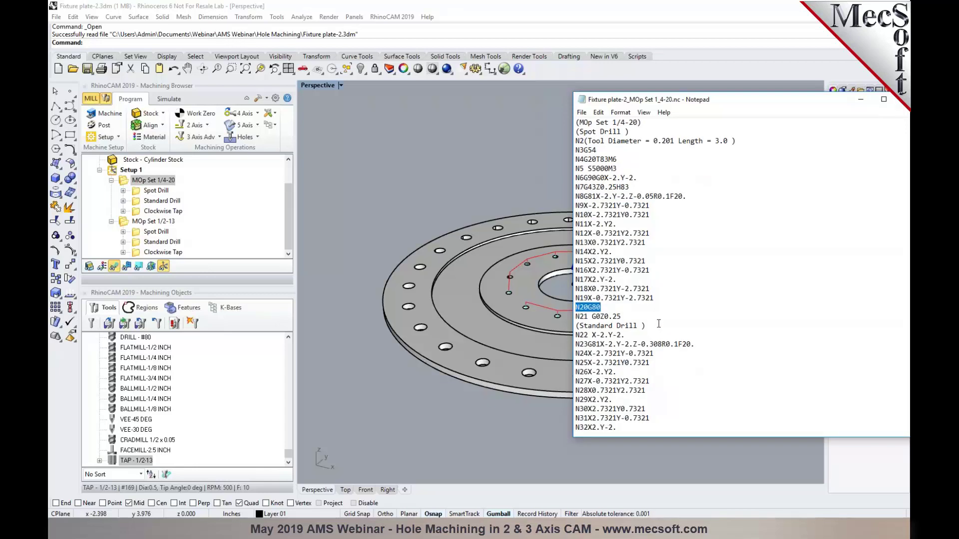
pyautogui.scroll(-4, 659, 323)
pyautogui.click(658, 269)
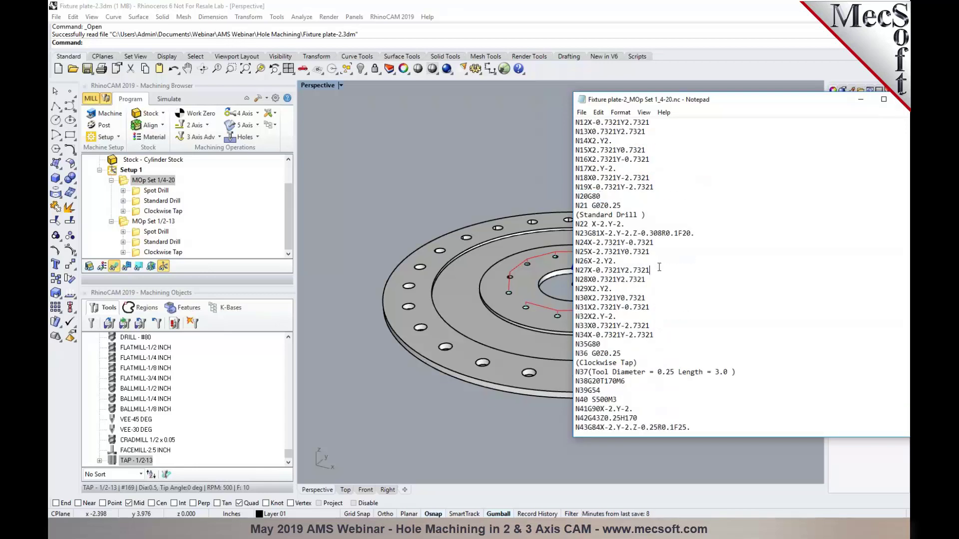
pyautogui.scroll(-5, 659, 268)
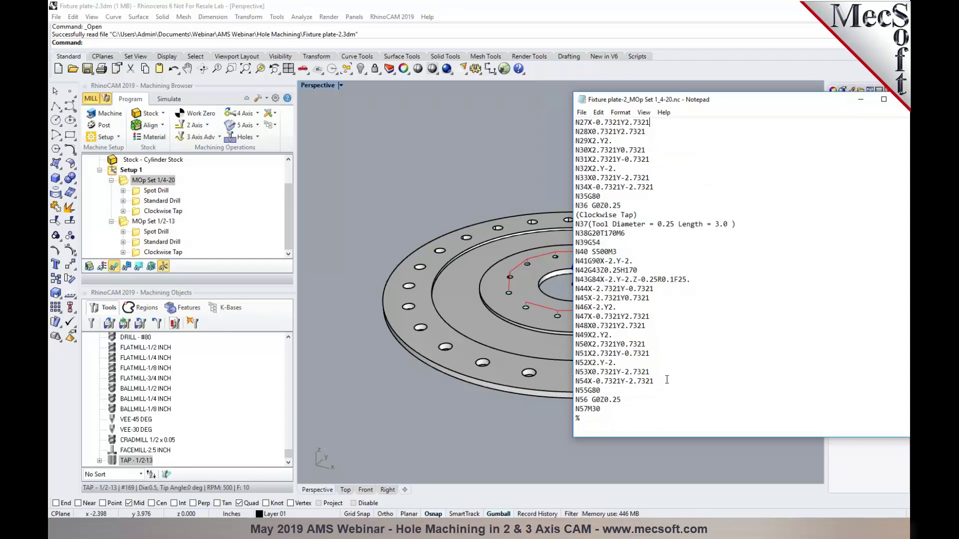
pyautogui.moveTo(669, 103); pyautogui.dragTo(613, 96)
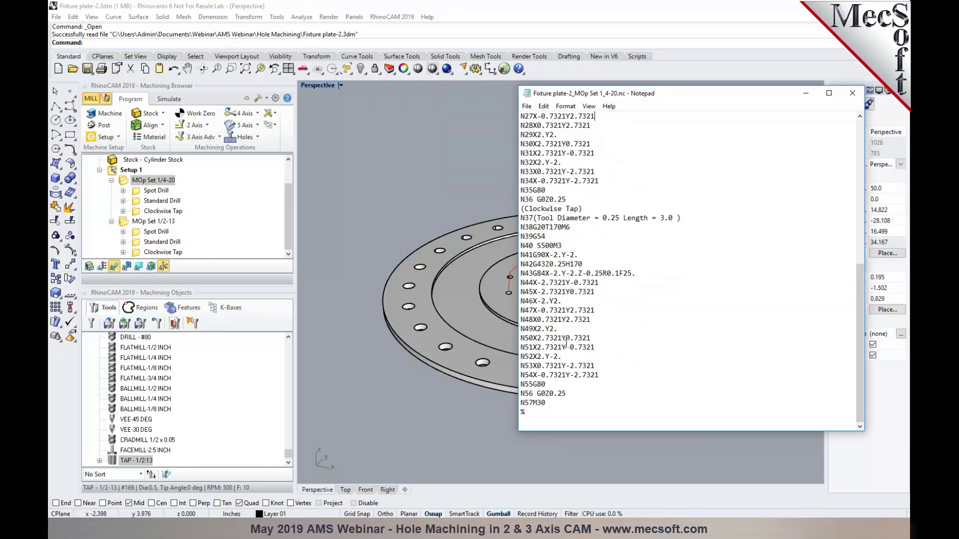
pyautogui.click(852, 93)
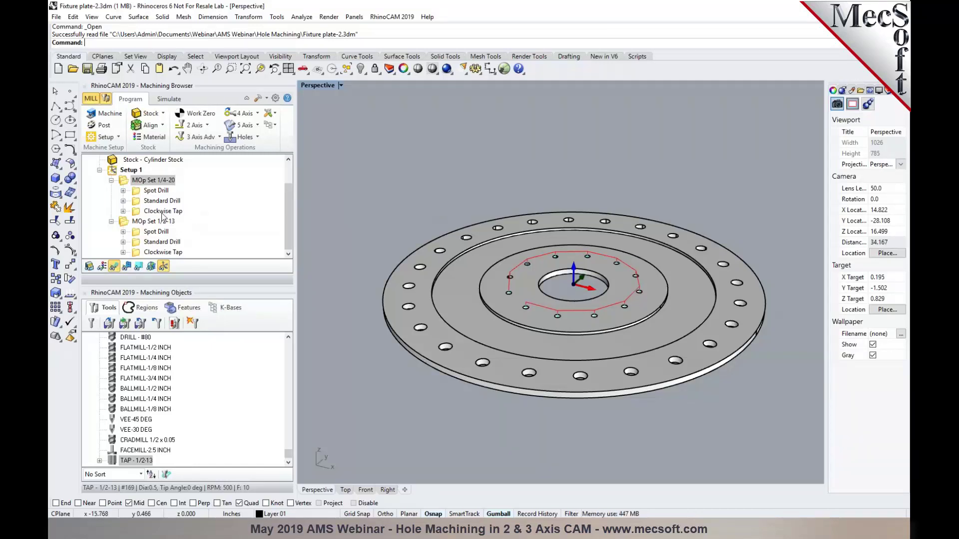
# Step: Open the Clockwise Tap operation in MOp Set 1/4-20 and view its cut parameters
pyautogui.click(163, 211)
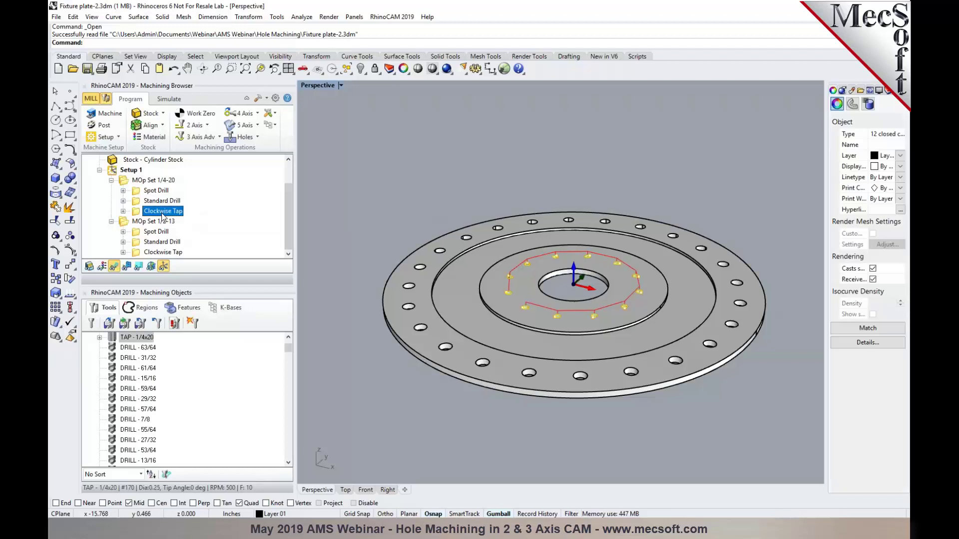
pyautogui.doubleClick(135, 212)
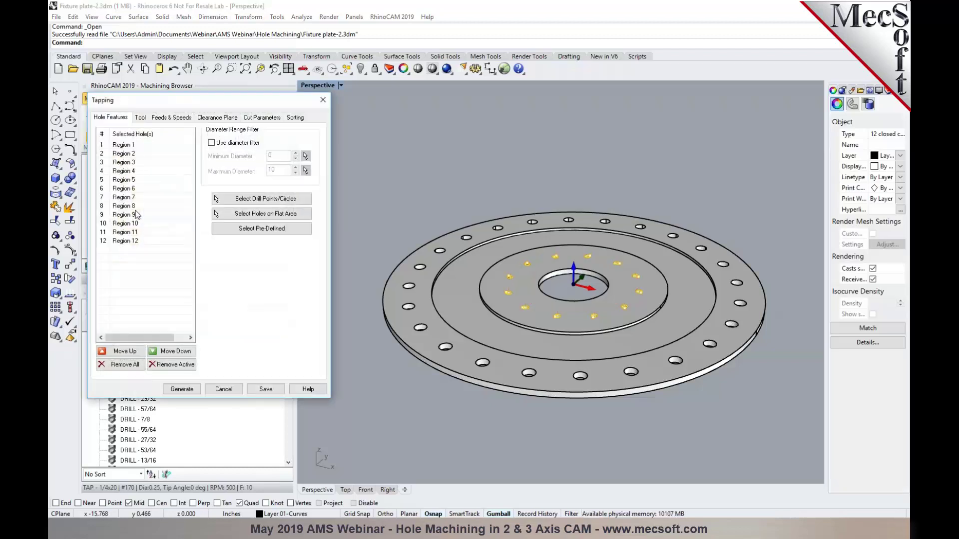
pyautogui.click(256, 120)
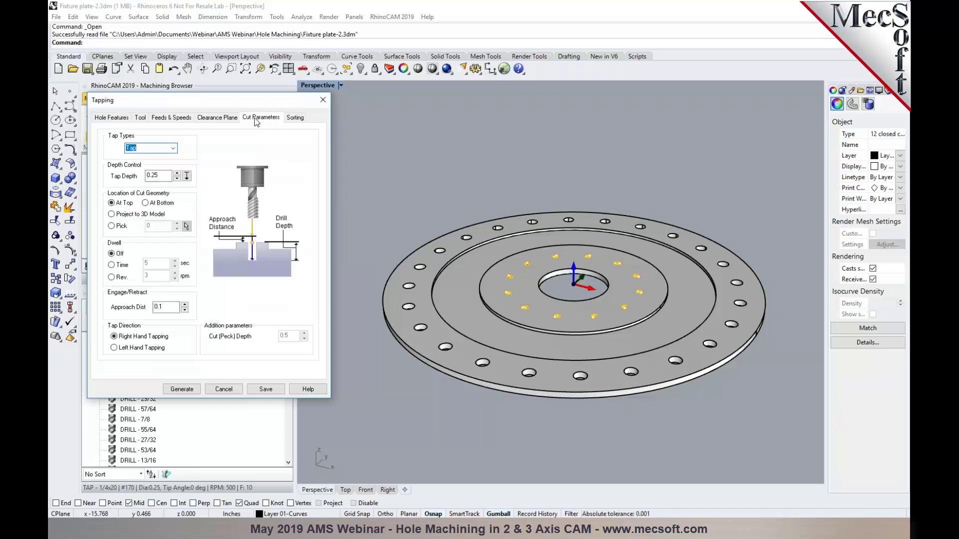
# Step: Look up the Tapping Feedrates topic in the help, and highlight Spindle Speed in the CYCL_IPR macro description
pyautogui.click(308, 389)
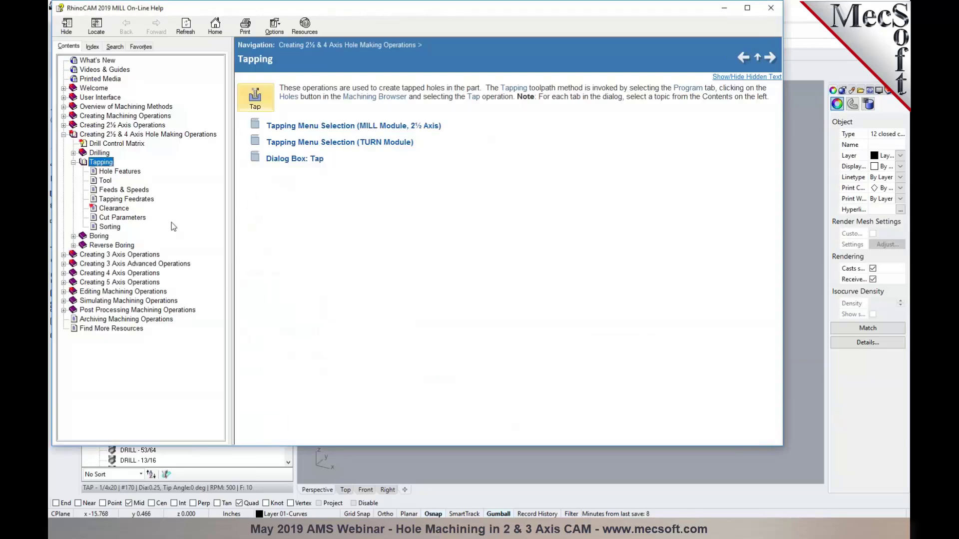
pyautogui.click(130, 200)
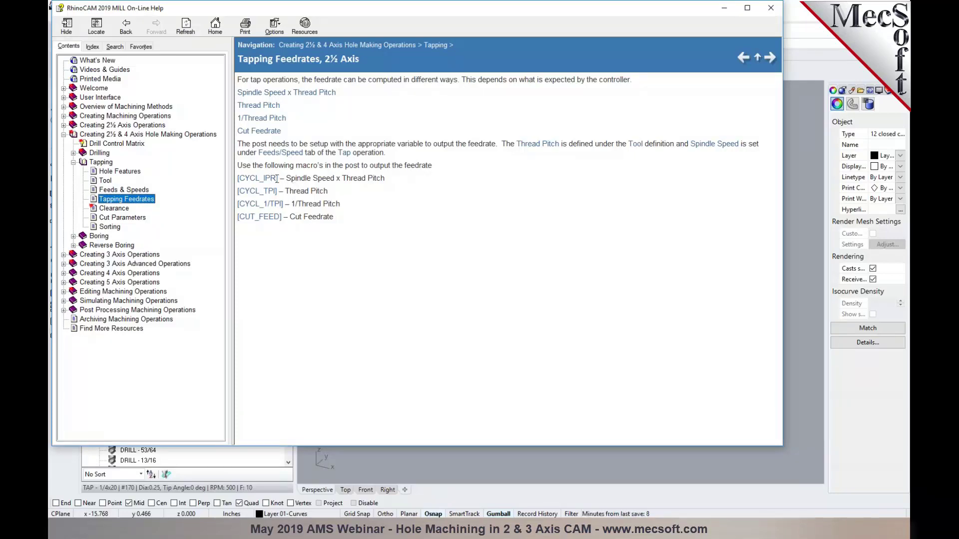
pyautogui.moveTo(292, 178); pyautogui.dragTo(325, 178)
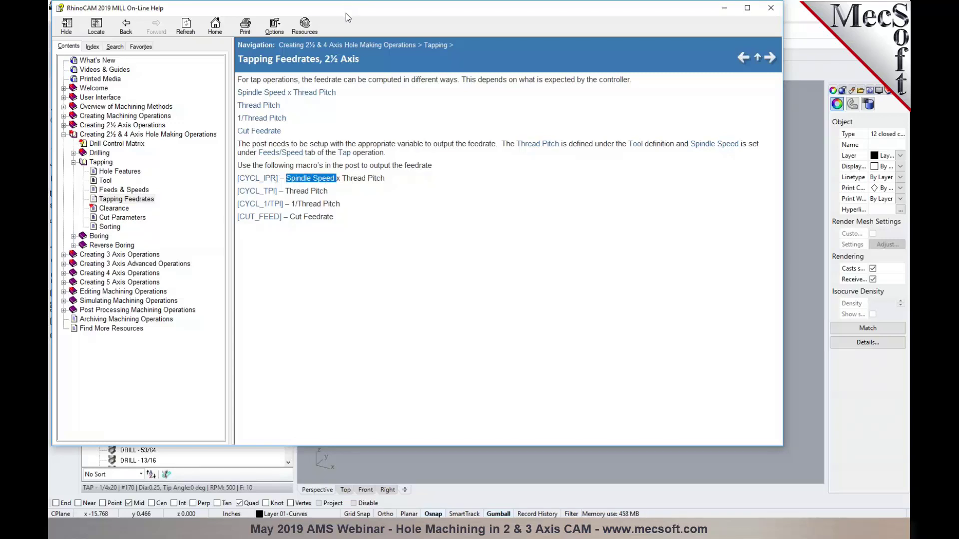
# Step: Place the help window beside the Tapping dialog, and view the operation's spindle speed among its feeds and speeds
pyautogui.moveTo(375, 8); pyautogui.dragTo(564, 26)
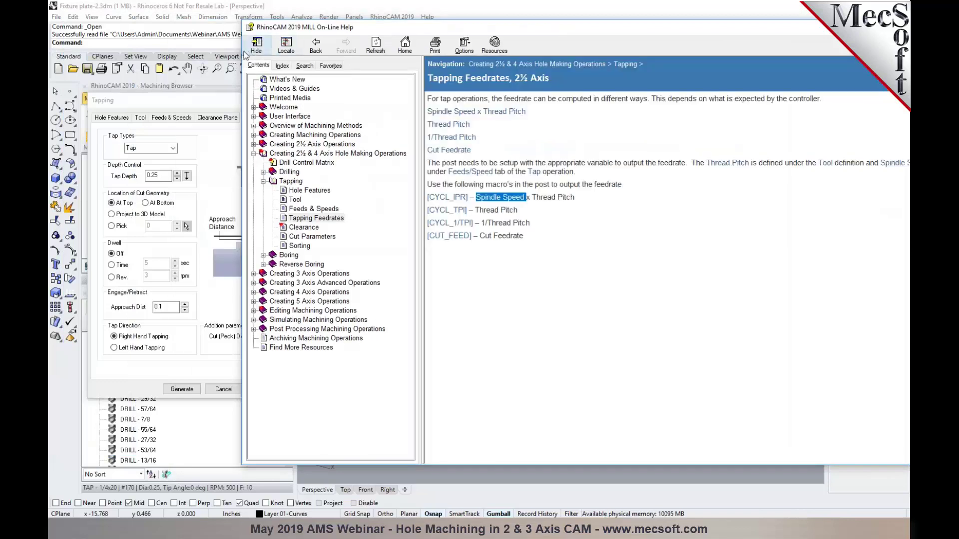
pyautogui.moveTo(243, 55); pyautogui.dragTo(398, 56)
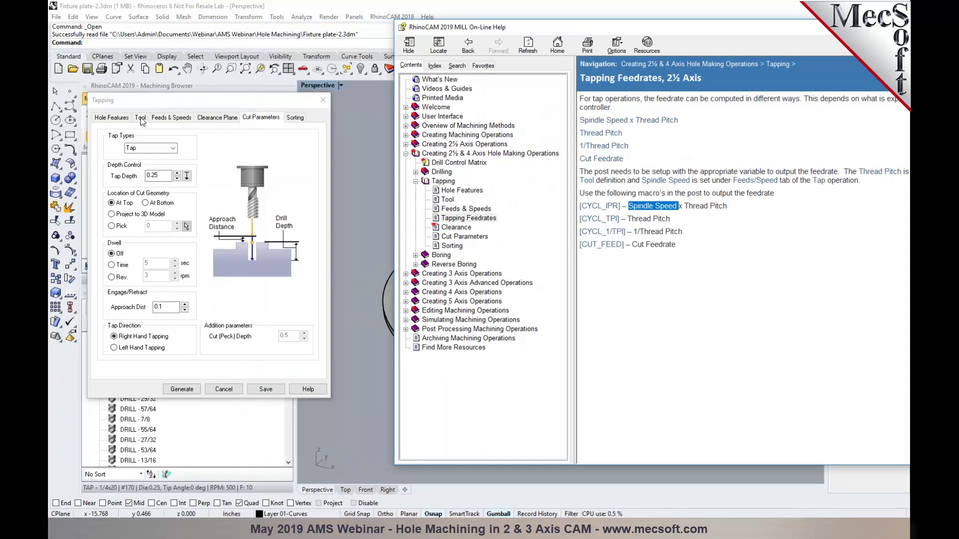
pyautogui.click(169, 119)
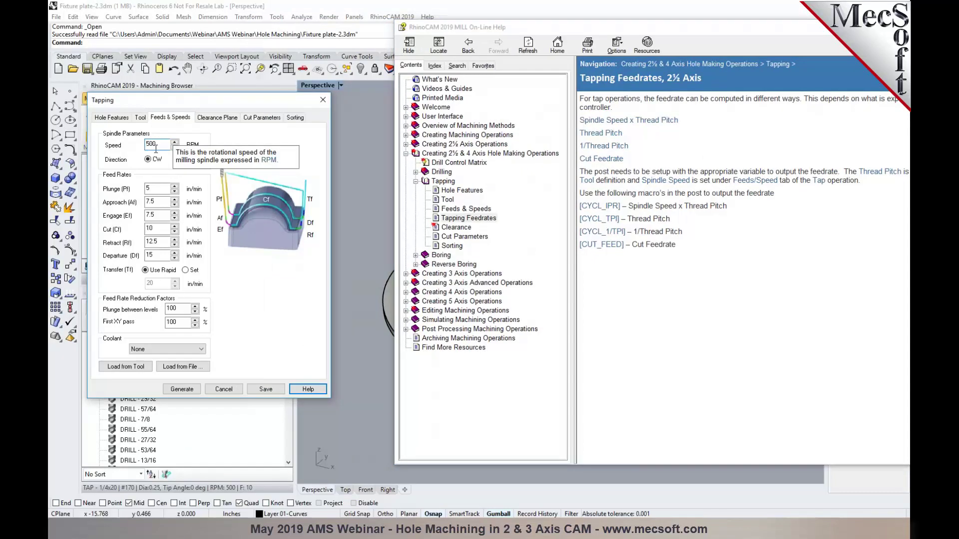
# Step: View the thread pitch in the TAP - 1/4x20 tool definition, and close the Tapping operation without saving
pyautogui.click(140, 118)
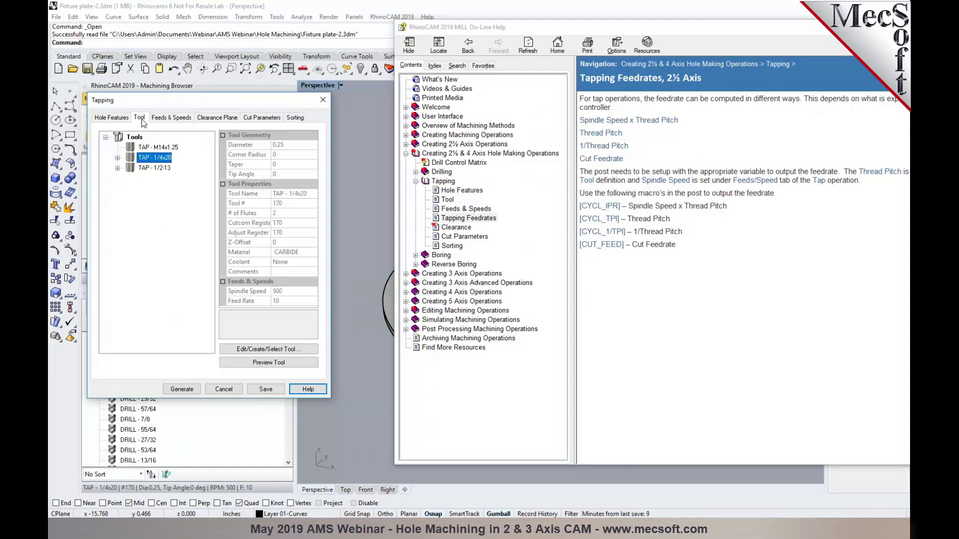
pyautogui.click(259, 350)
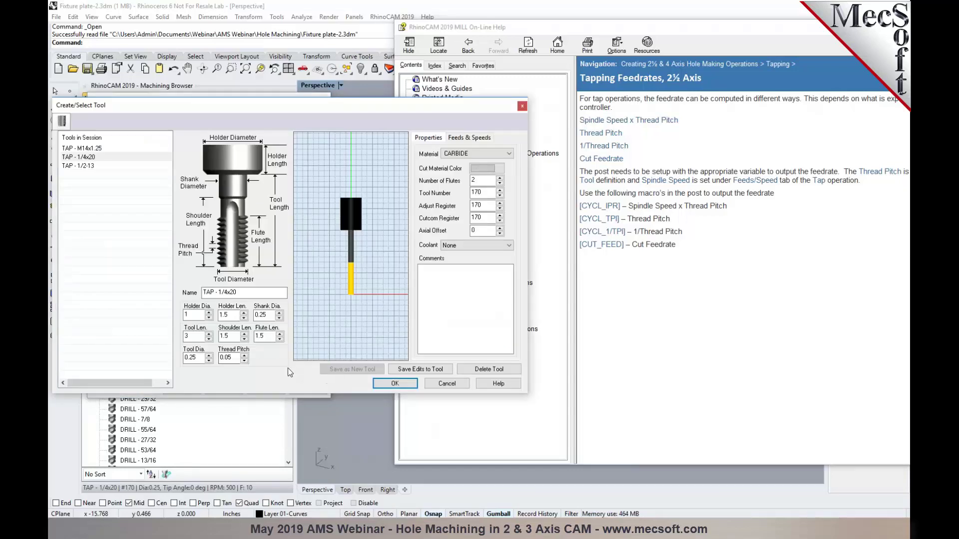
pyautogui.click(433, 384)
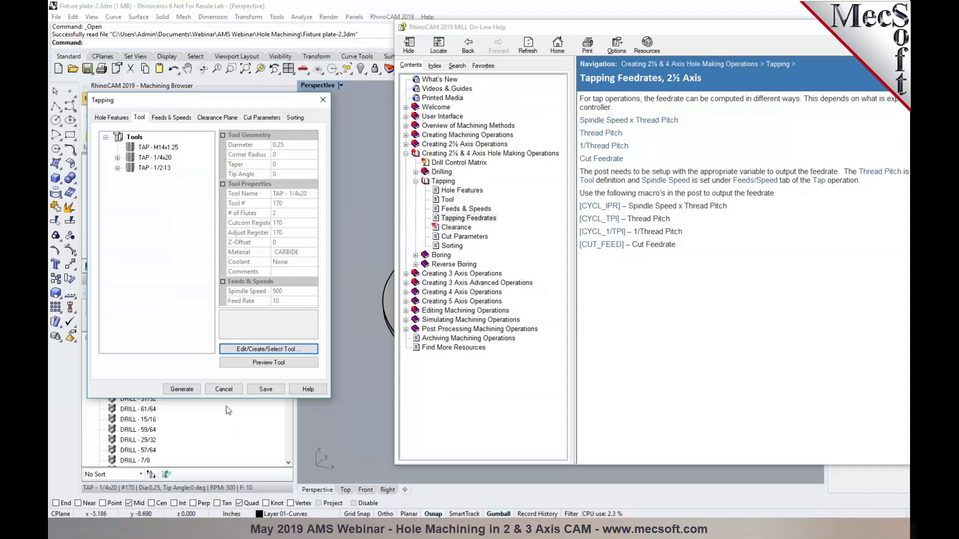
pyautogui.click(224, 389)
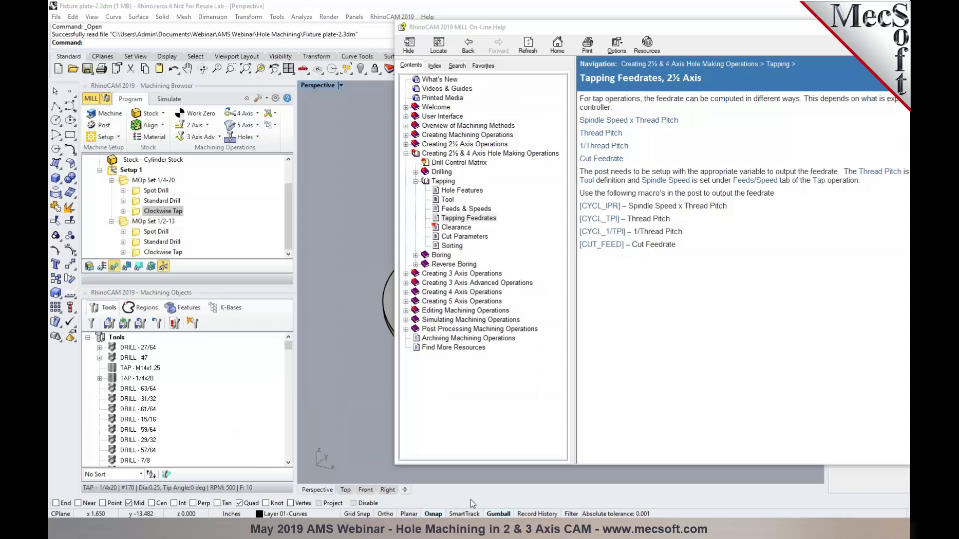
# Step: Post MOp Set 1/4-20 over the existing .nc file, highlight the G84 cycle in its Clockwise Tap section, and close the file
pyautogui.rightClick(149, 180)
pyautogui.click(177, 209)
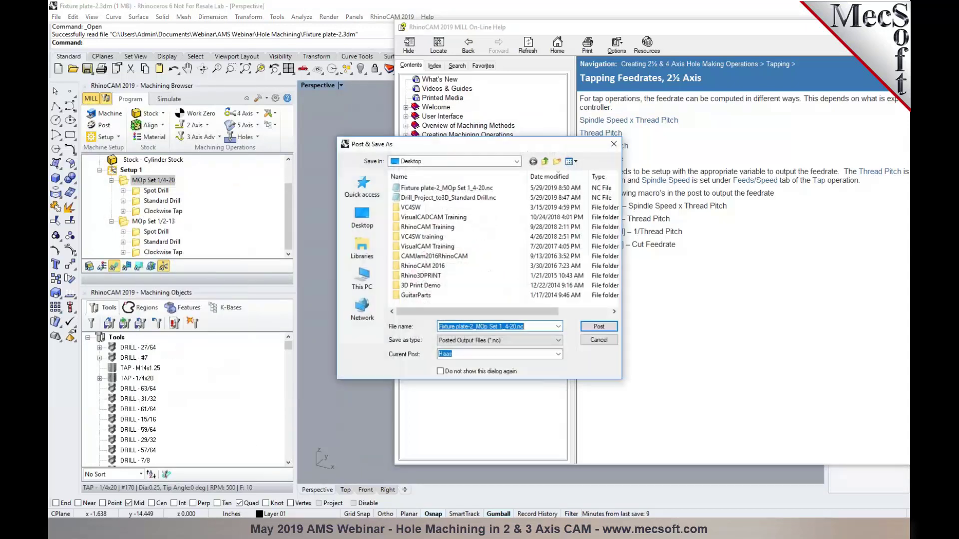
pyautogui.click(599, 327)
pyautogui.click(507, 269)
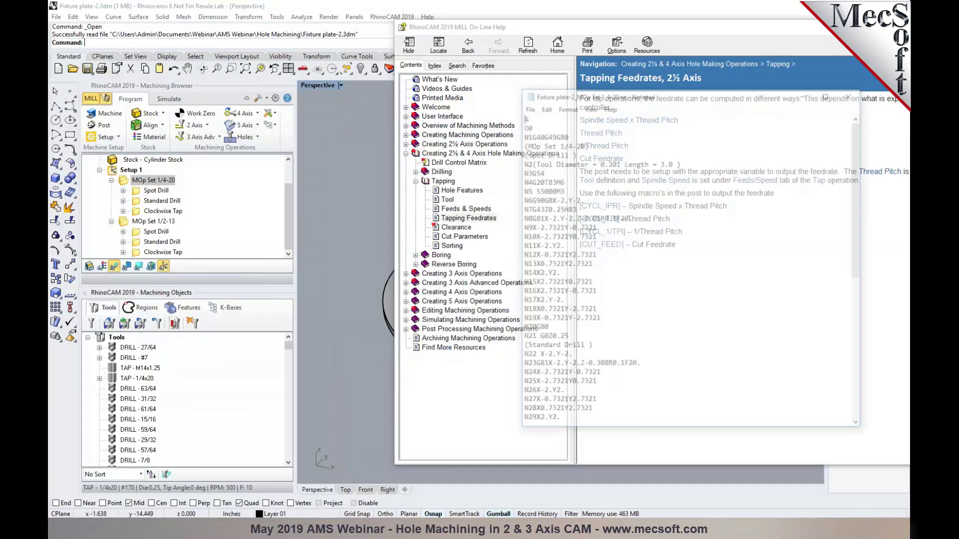
pyautogui.scroll(-10, 598, 322)
pyautogui.moveTo(638, 274); pyautogui.dragTo(534, 271)
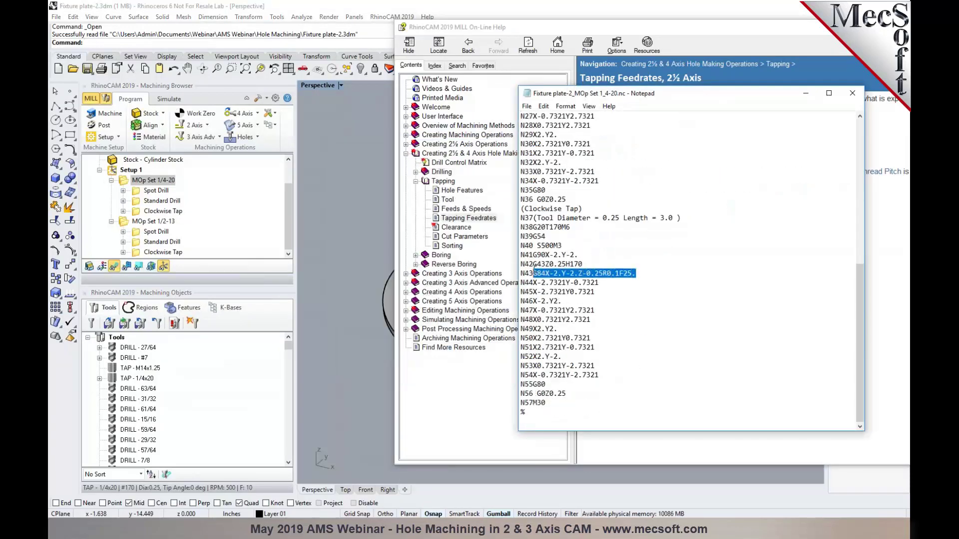
pyautogui.click(854, 95)
# Step: Highlight the CYCL_TPI and CYCL_1/TPI macros in the Tapping Feedrates help topic, and close the help window
pyautogui.moveTo(790, 31); pyautogui.dragTo(708, 32)
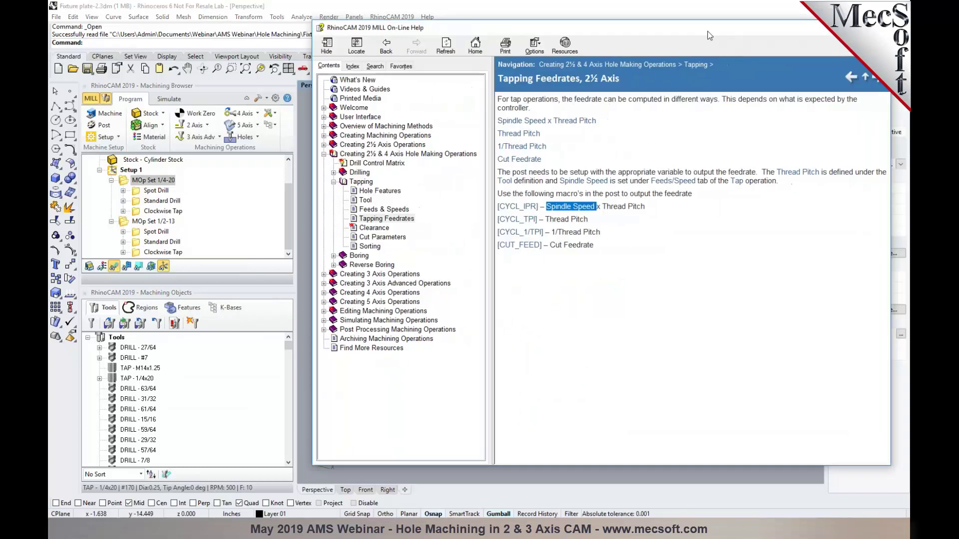
pyautogui.click(611, 213)
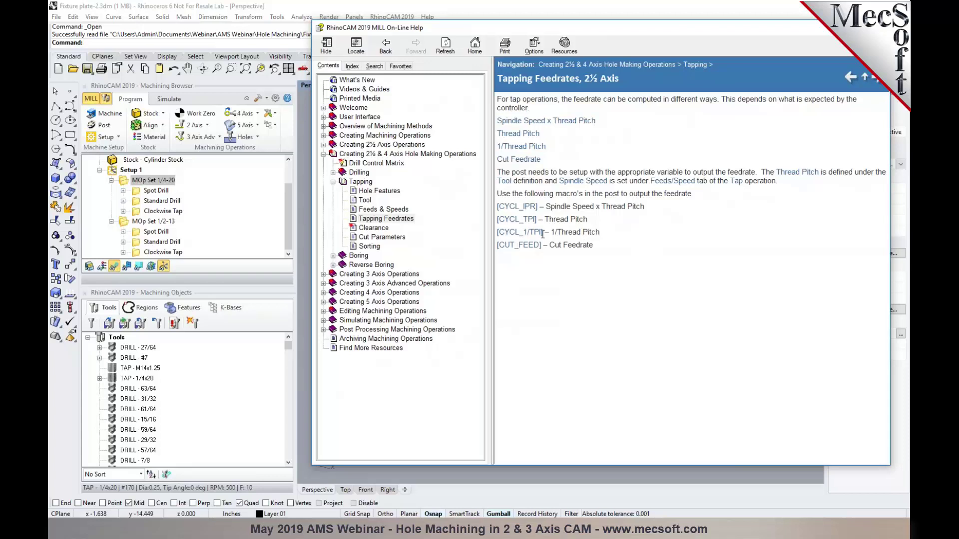
pyautogui.doubleClick(508, 218)
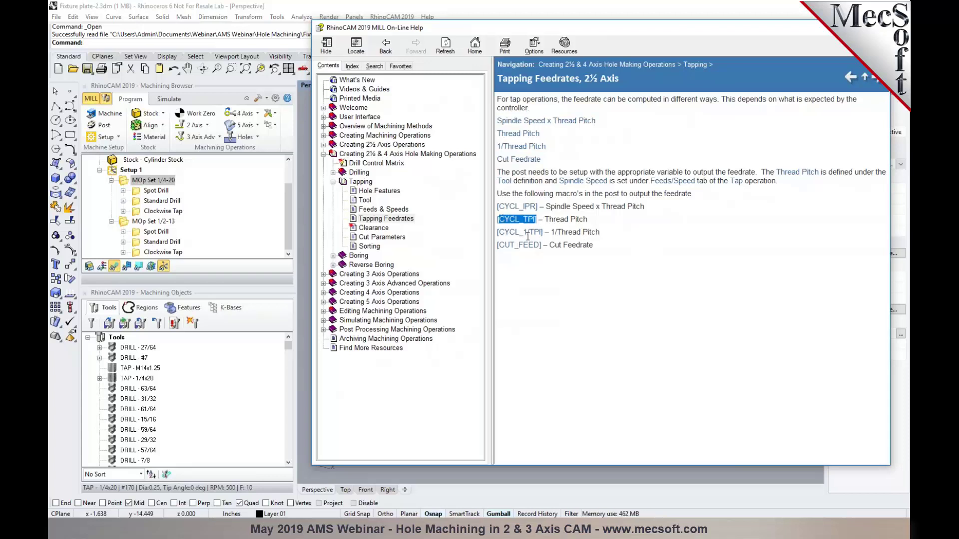
pyautogui.moveTo(544, 233); pyautogui.dragTo(504, 230)
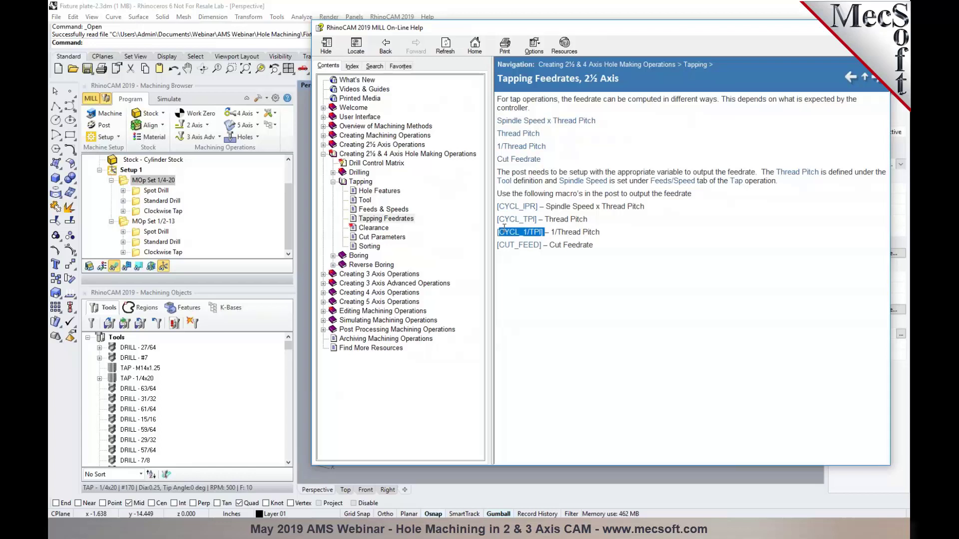
pyautogui.click(541, 245)
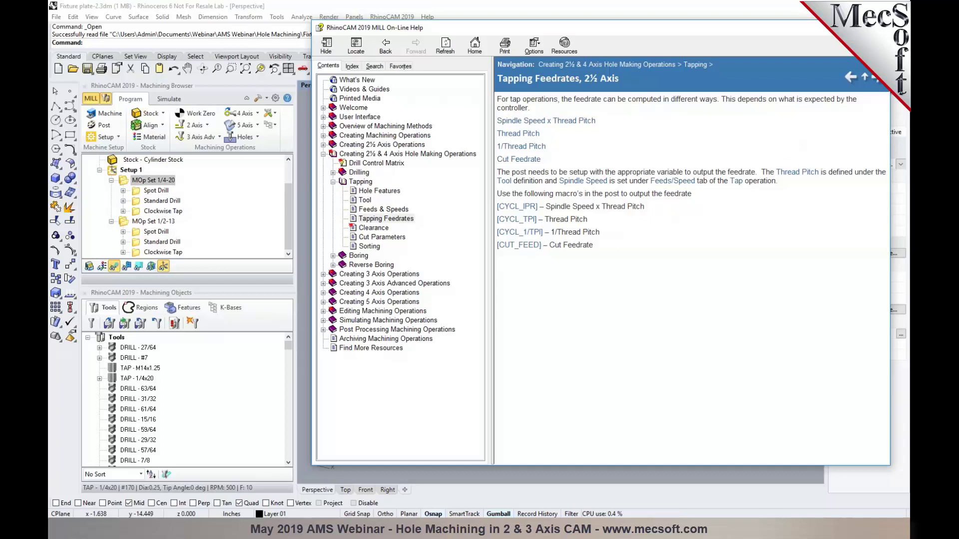
pyautogui.click(879, 28)
# Step: Open the Haas post-processor for editing, and highlight the CYCL_IPR variable in the Tap (Clockwise) cycle code
pyautogui.click(99, 115)
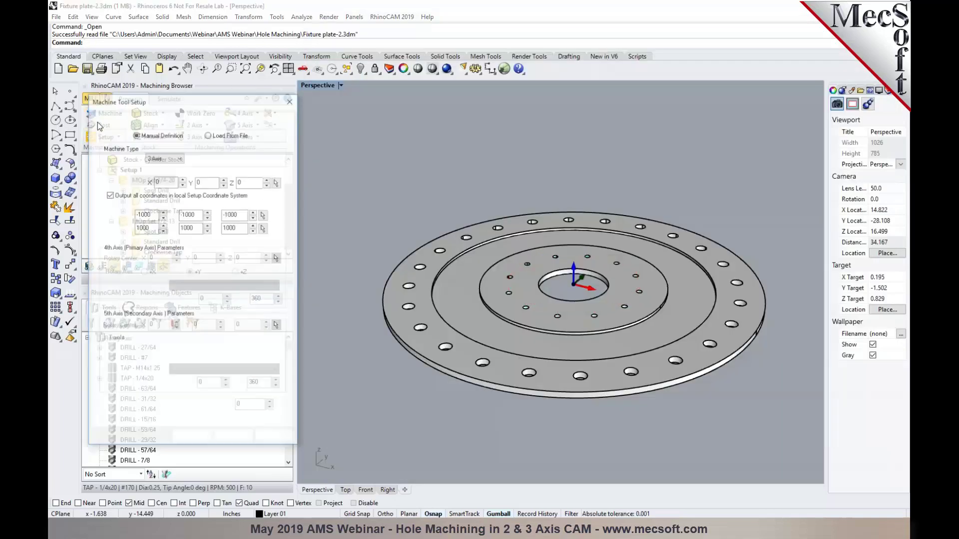
pyautogui.click(290, 101)
pyautogui.click(103, 126)
pyautogui.click(258, 147)
pyautogui.doubleClick(244, 209)
pyautogui.click(278, 169)
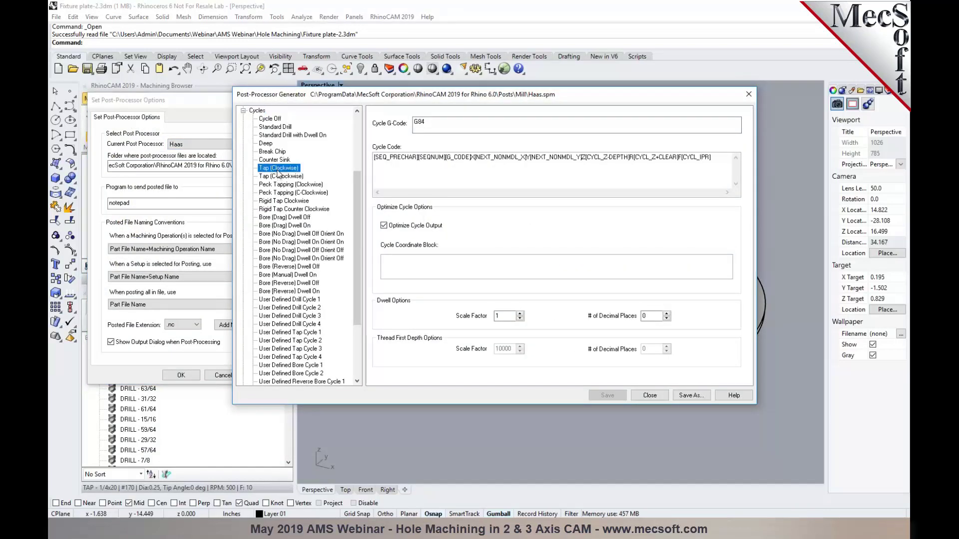
pyautogui.moveTo(712, 158); pyautogui.dragTo(683, 159)
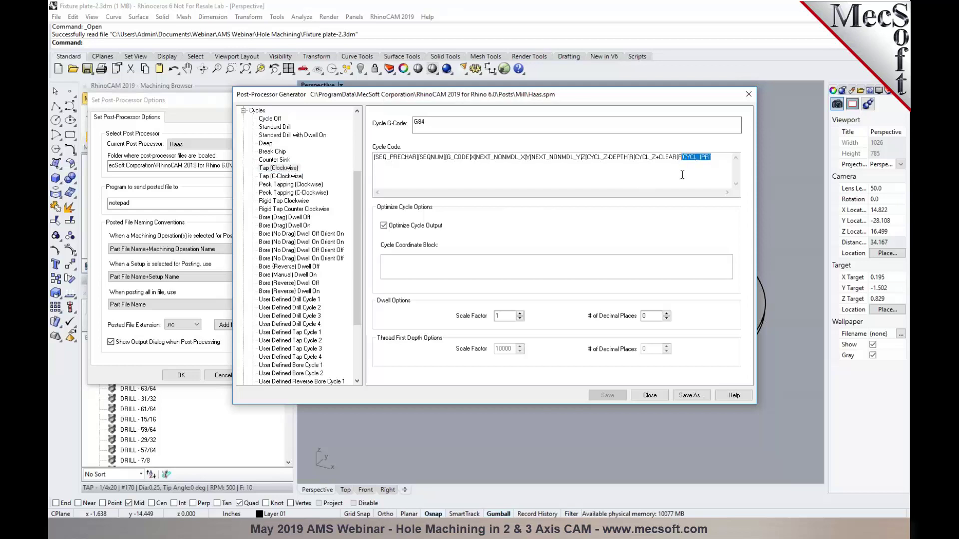
pyautogui.click(682, 175)
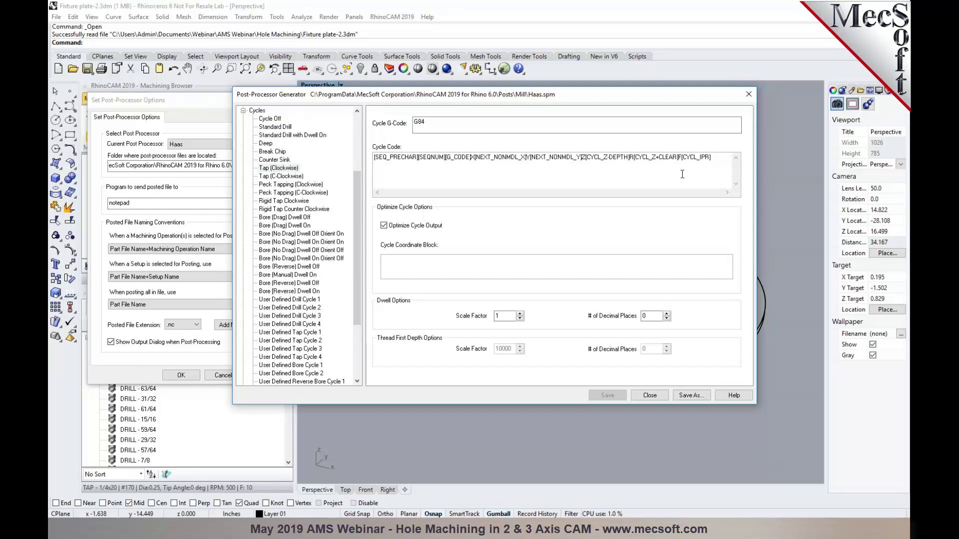
# Step: Find CYCL_IPR among the available post variables, and close the post-processor editor and options
pyautogui.rightClick(684, 179)
pyautogui.scroll(-5, 736, 290)
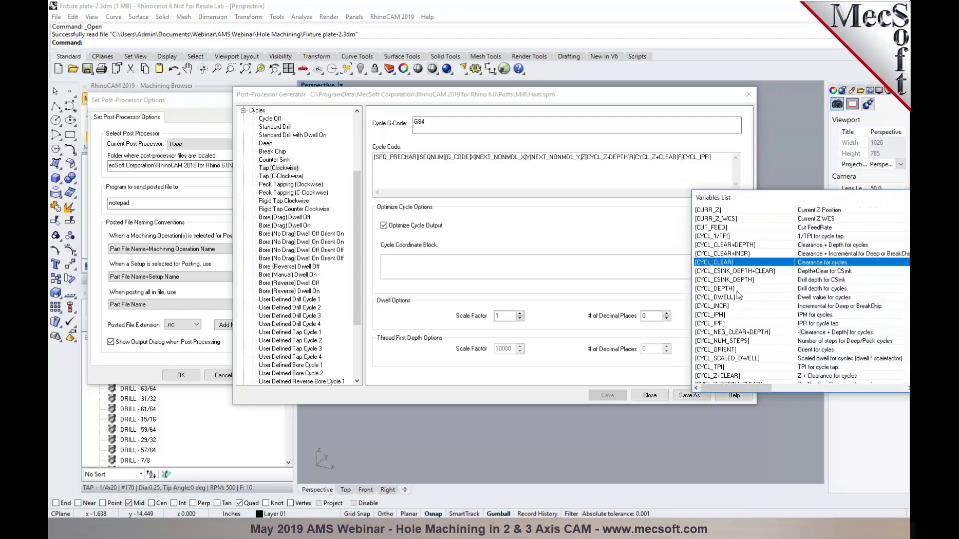
pyautogui.moveTo(759, 198); pyautogui.dragTo(608, 185)
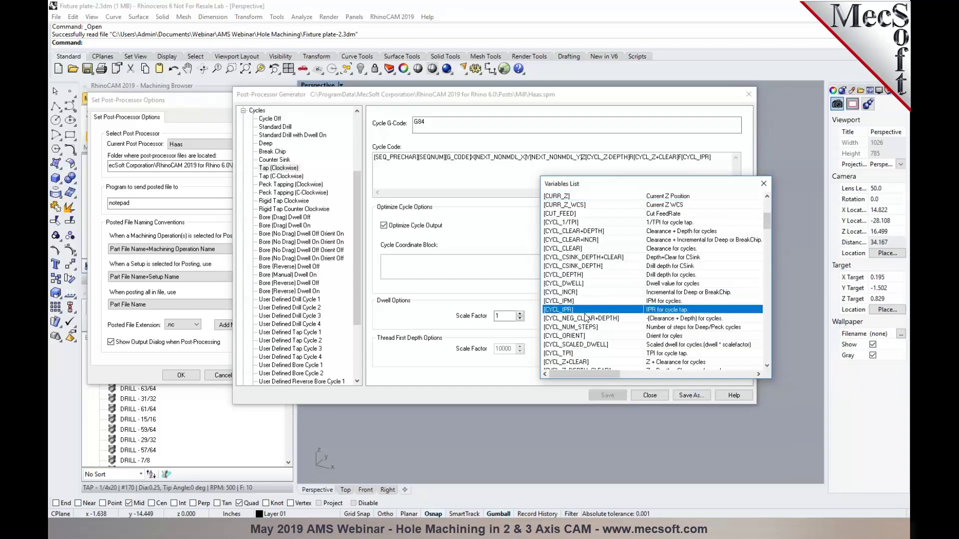
pyautogui.click(763, 183)
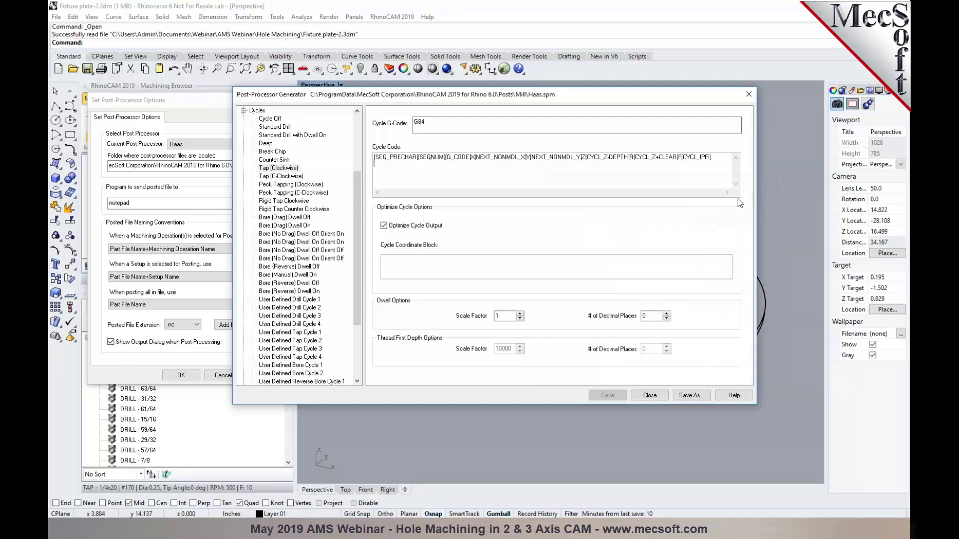
pyautogui.click(749, 94)
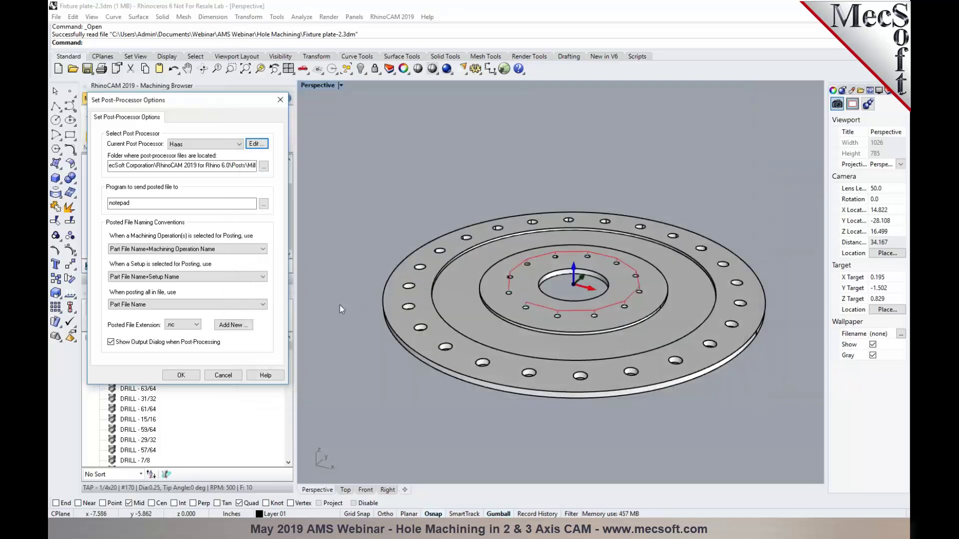
pyautogui.click(193, 376)
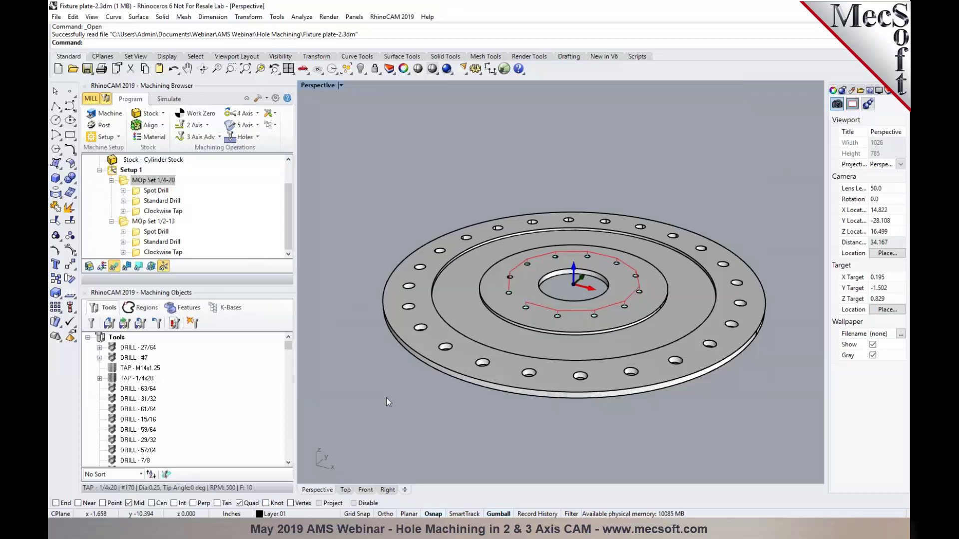
# Step: Switch to the Spindle End Plate.3dm session, review the cut parameters of Hole Feature 2's Hole Profiling operation, and generate its toolpath
pyautogui.moveTo(261, 529)
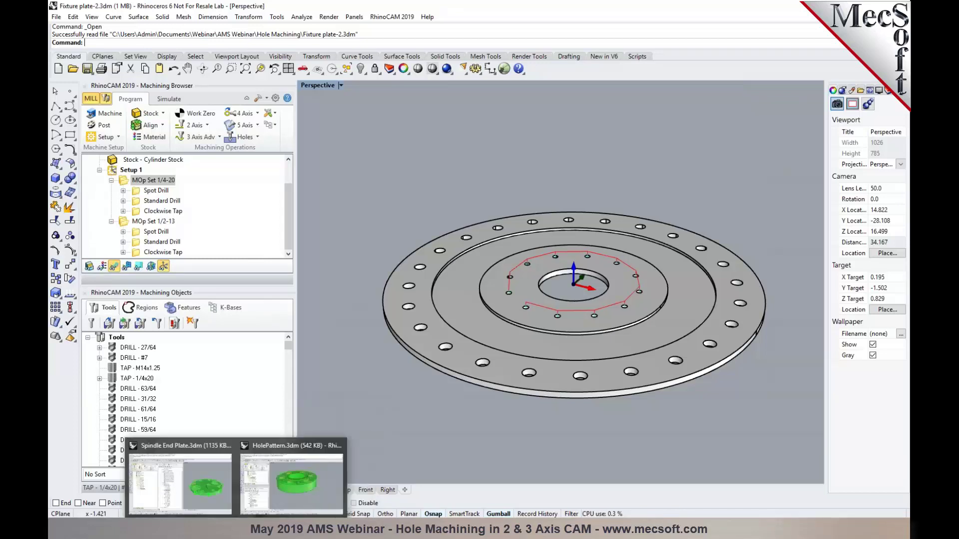
pyautogui.click(179, 482)
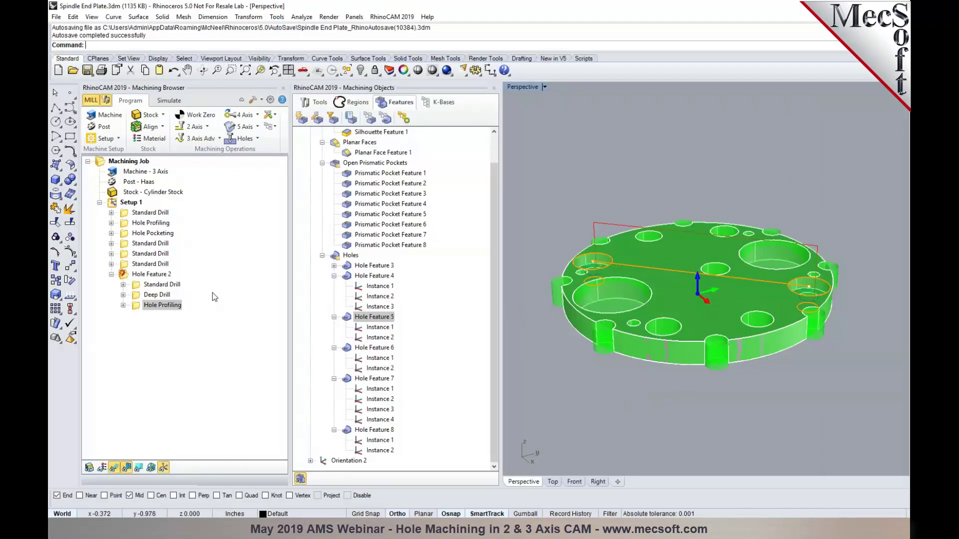
pyautogui.click(142, 306)
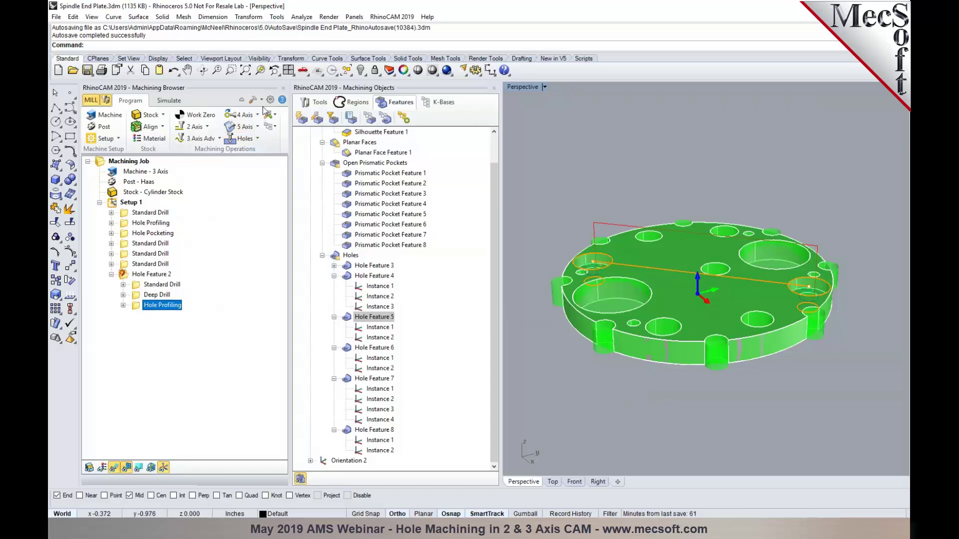
pyautogui.doubleClick(139, 310)
pyautogui.click(190, 126)
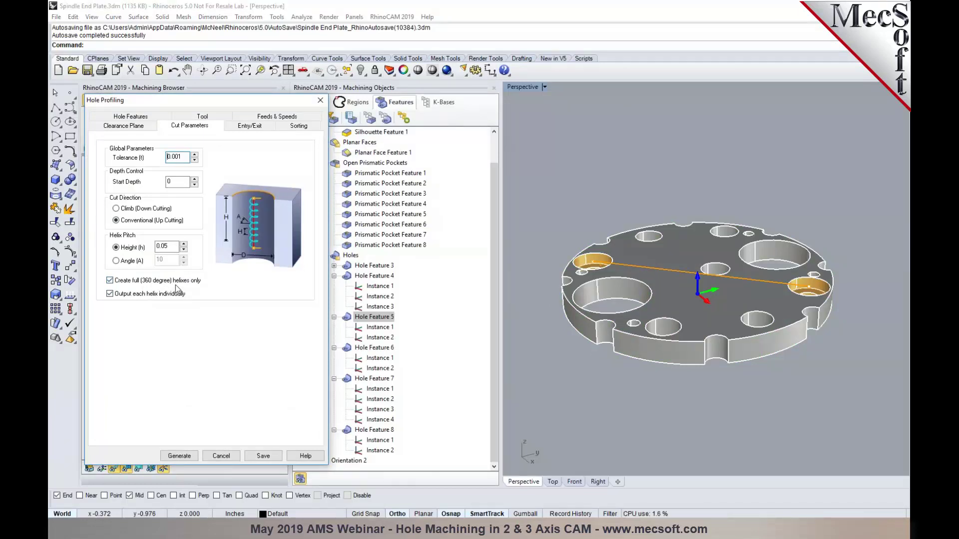
pyautogui.click(190, 457)
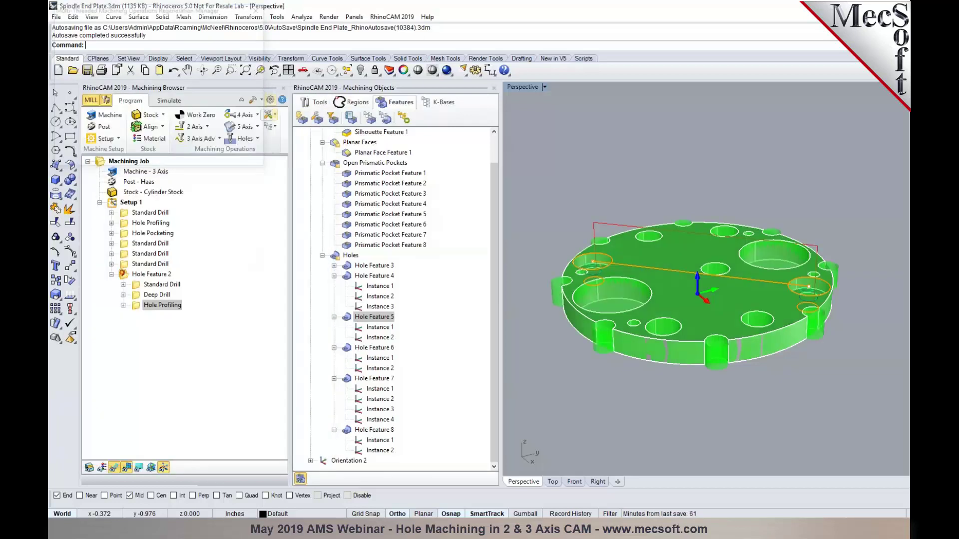
# Step: Turn off the output of helix motions as linear segments in the machining preferences, and apply the change
pyautogui.click(270, 100)
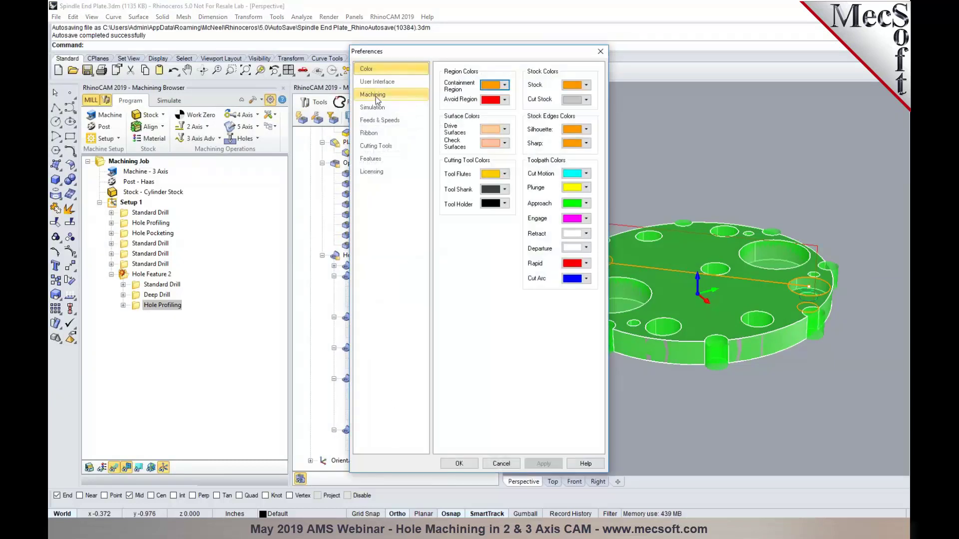
pyautogui.click(375, 95)
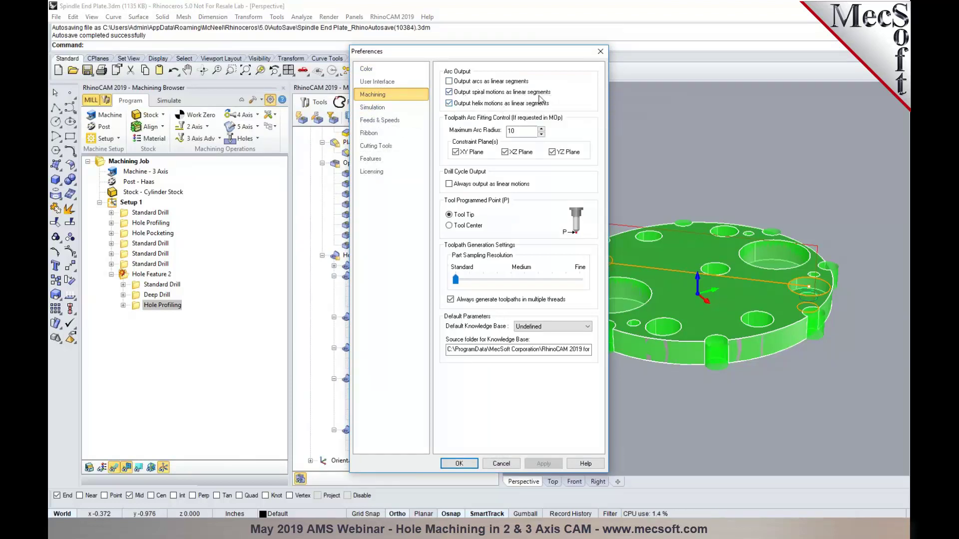
pyautogui.click(449, 104)
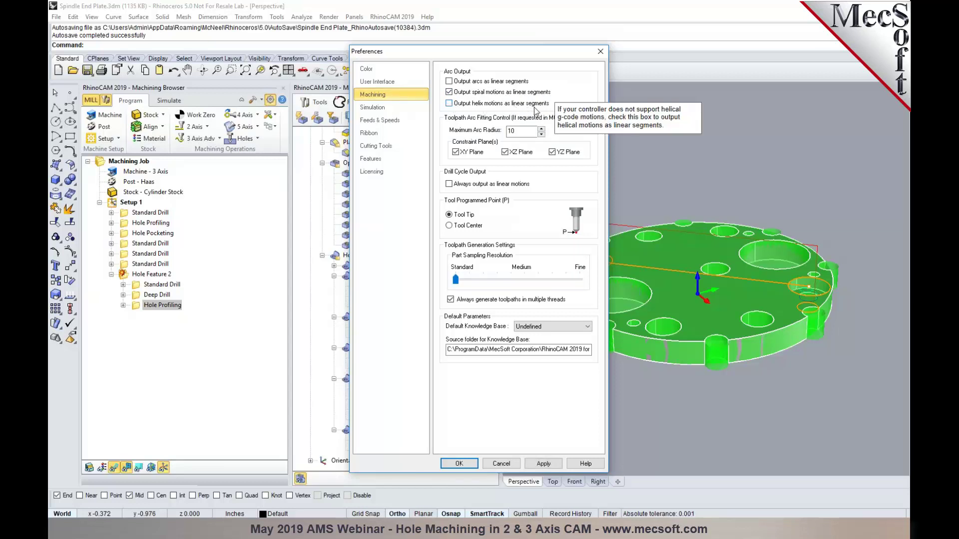
pyautogui.click(544, 464)
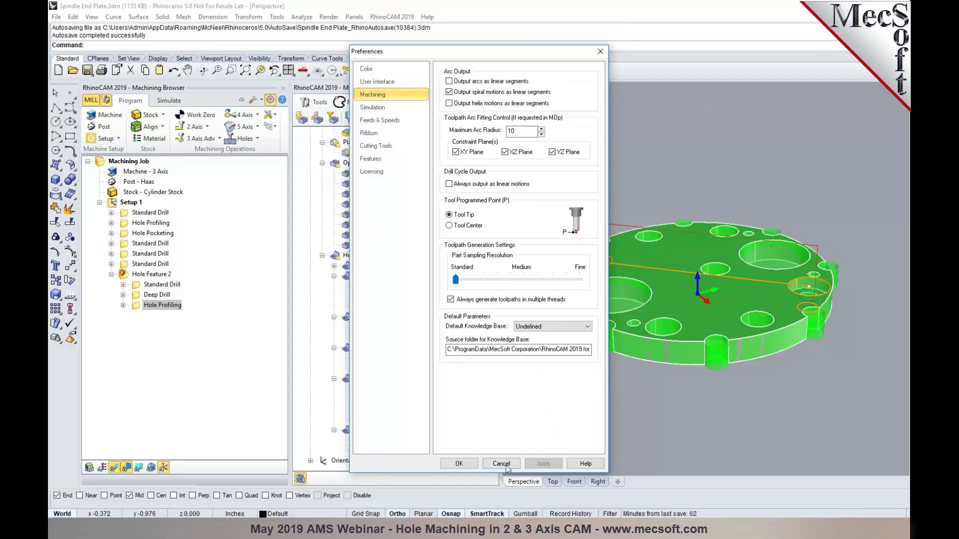
pyautogui.click(459, 463)
# Step: Regenerate the Hole Profiling operation under Hole Feature 2, and post it with Haas as Spindle End Plate_Hole Profiling.nc
pyautogui.rightClick(167, 306)
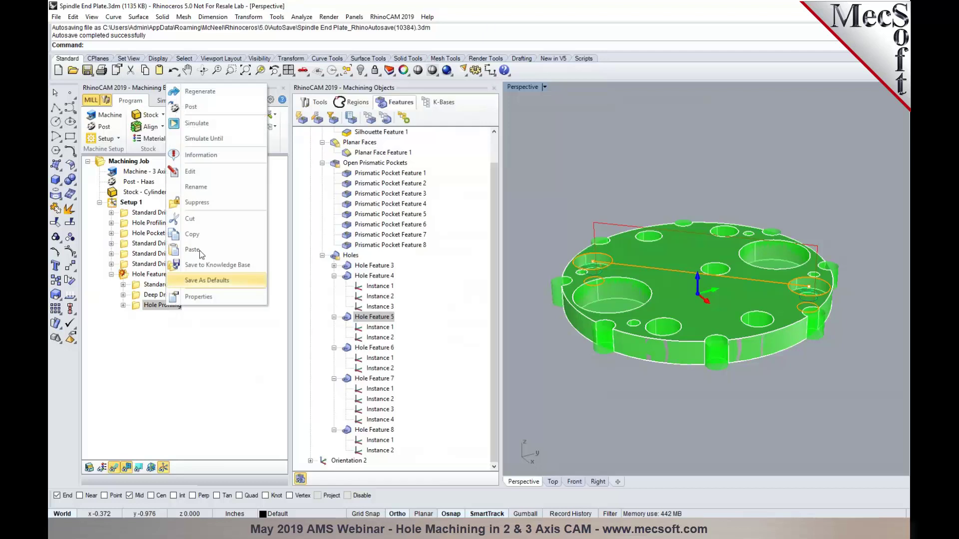
pyautogui.click(218, 93)
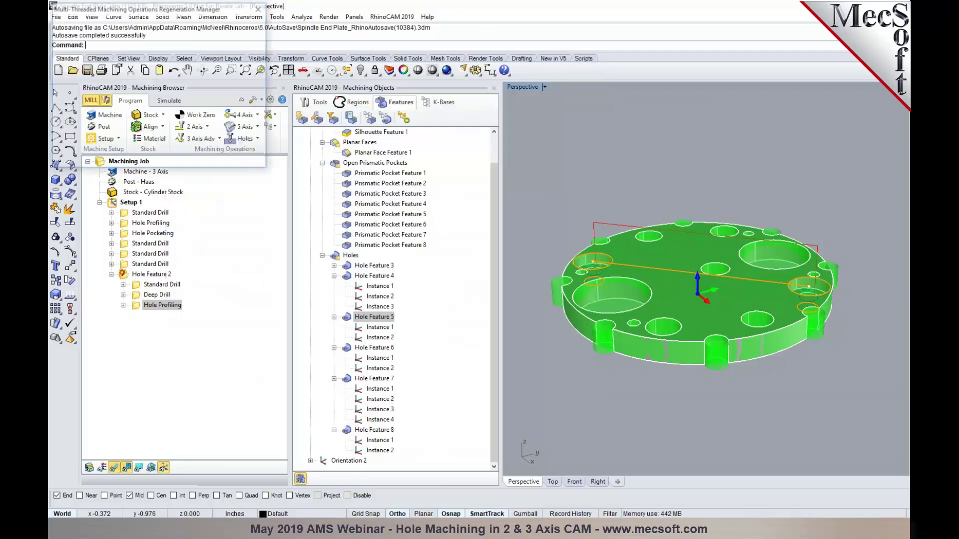
pyautogui.rightClick(172, 308)
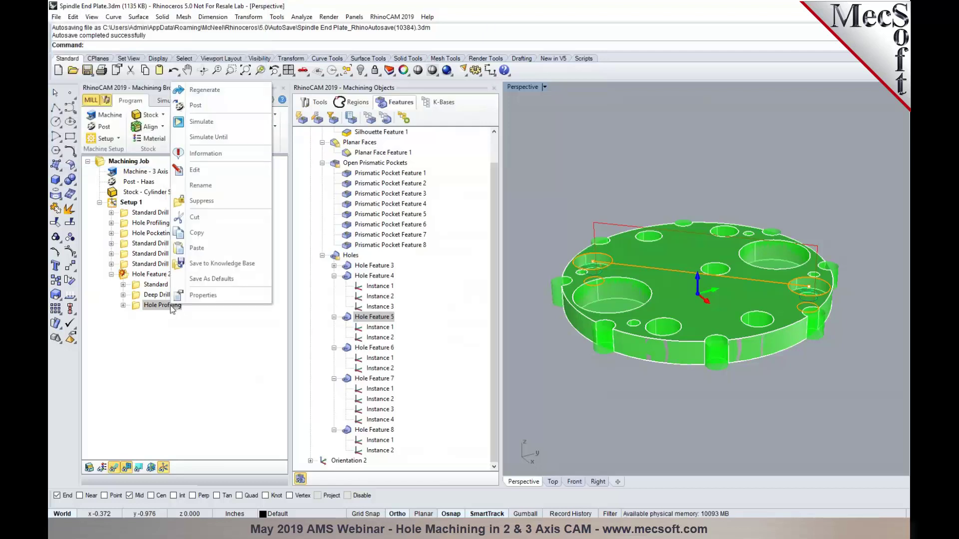
pyautogui.click(228, 107)
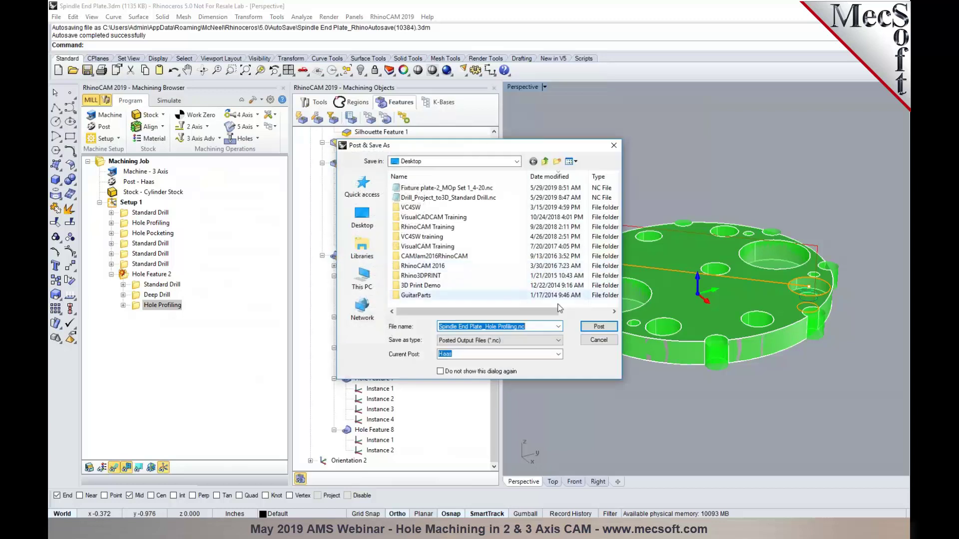
pyautogui.click(597, 327)
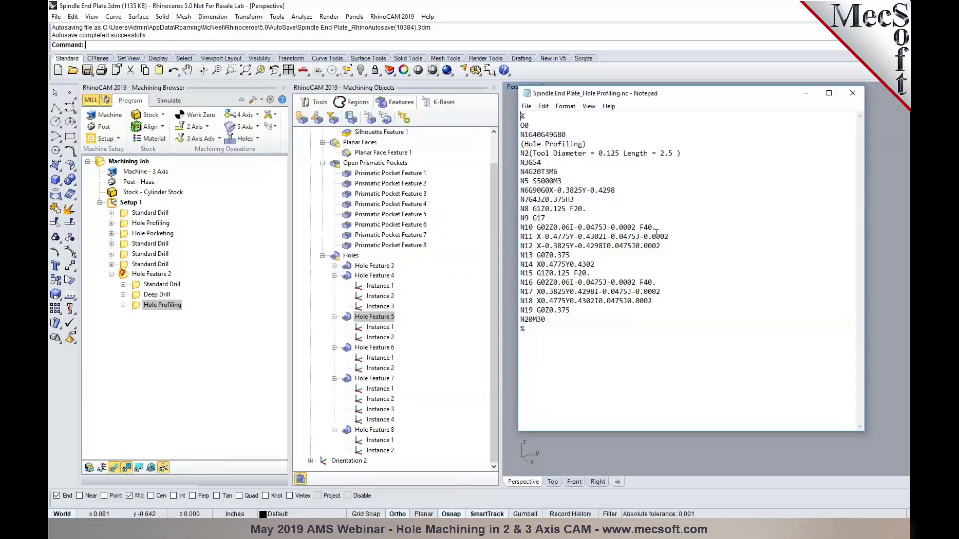
# Step: Examine the helical G02 line N10 and the second hole's arc block N15 to N18 in the posted Hole Profiling code
pyautogui.moveTo(656, 228); pyautogui.dragTo(524, 227)
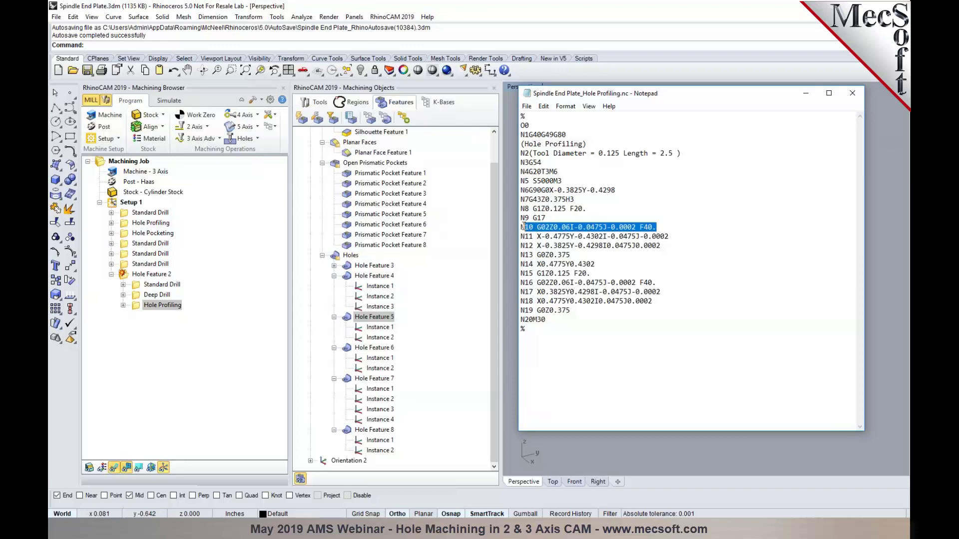
pyautogui.click(581, 255)
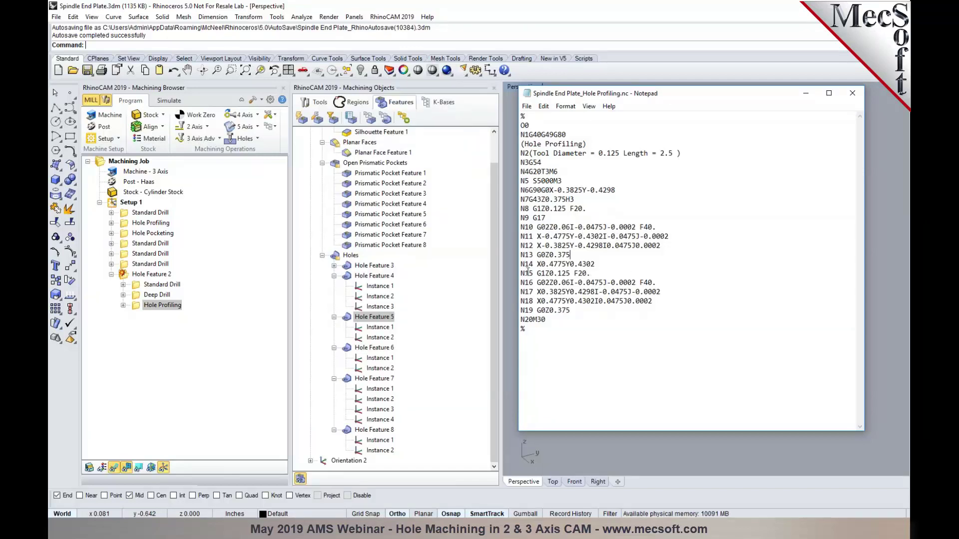
pyautogui.moveTo(521, 273); pyautogui.dragTo(667, 304)
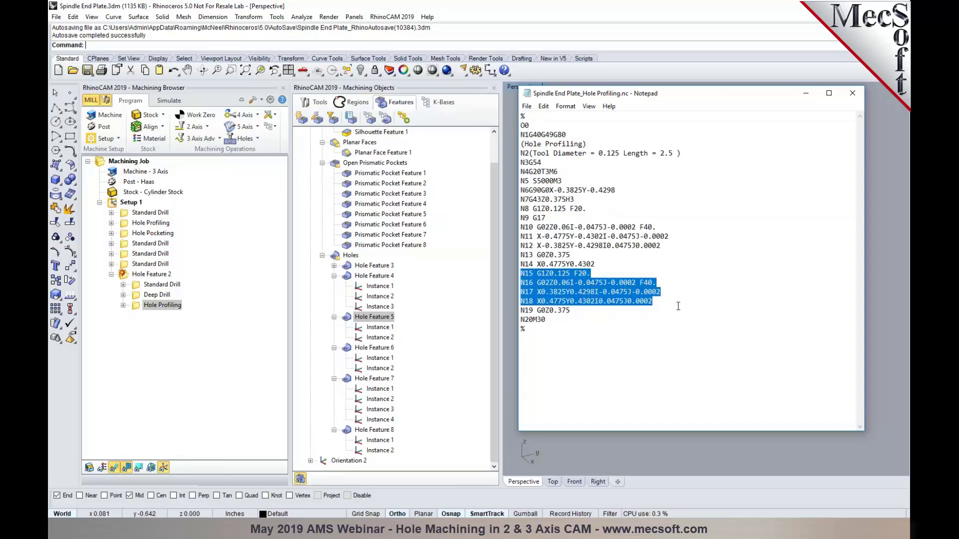
pyautogui.click(680, 310)
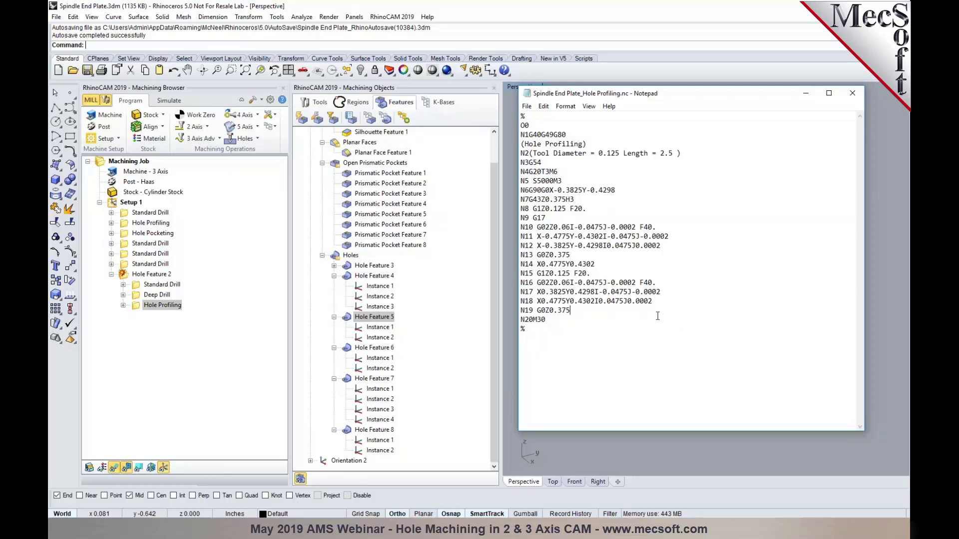
# Step: Compare the helical and spiral interpolation definitions of the Haas post-processor, and close its editor and the post-processor options
pyautogui.click(103, 126)
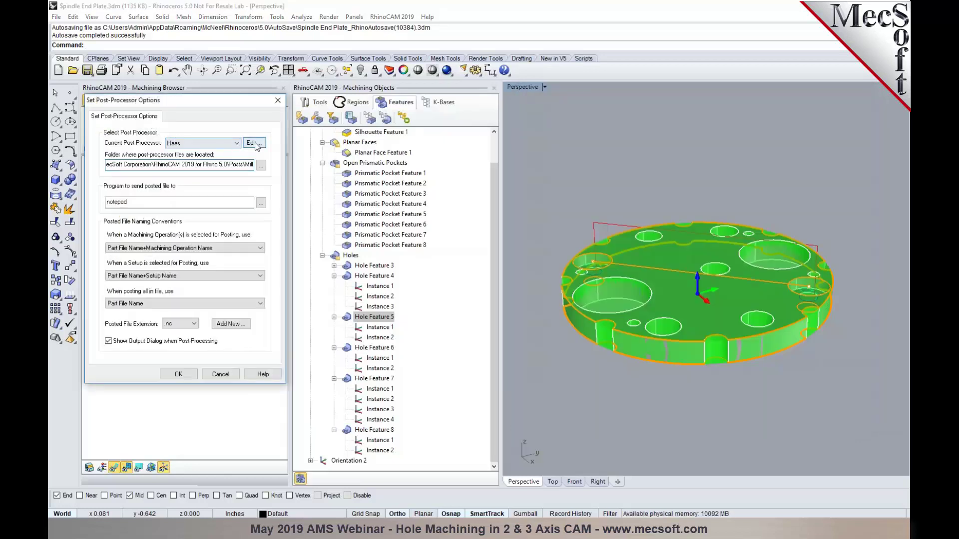
pyautogui.click(252, 142)
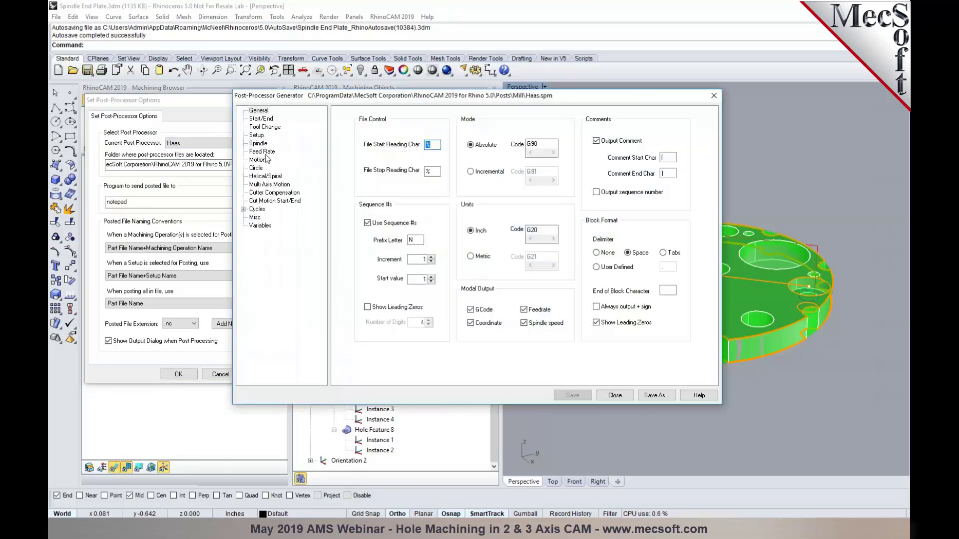
pyautogui.click(266, 176)
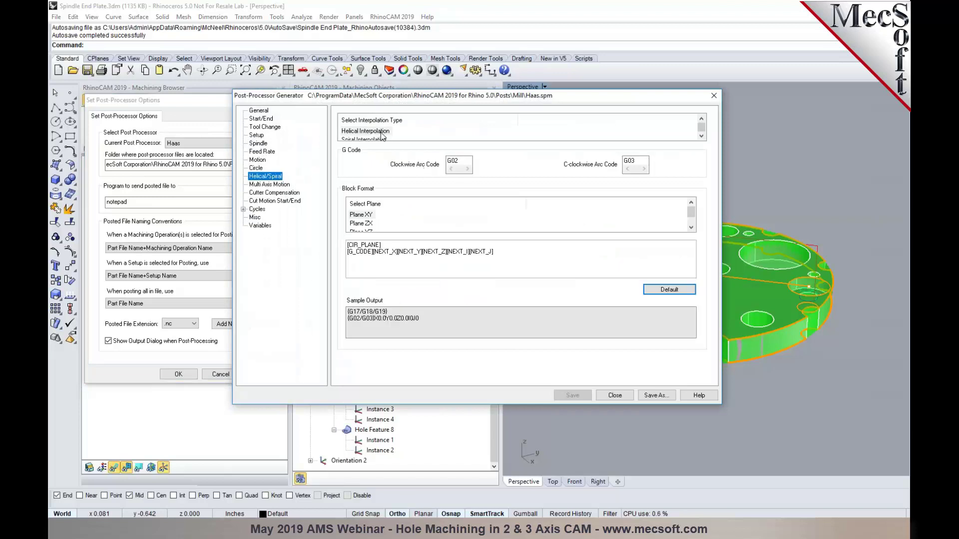
pyautogui.click(364, 140)
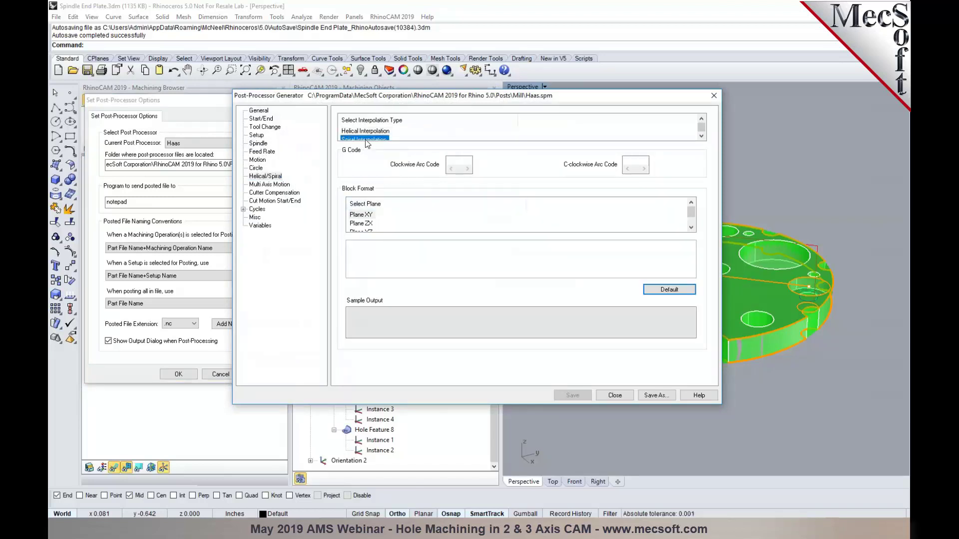
pyautogui.scroll(1, 380, 141)
pyautogui.click(377, 131)
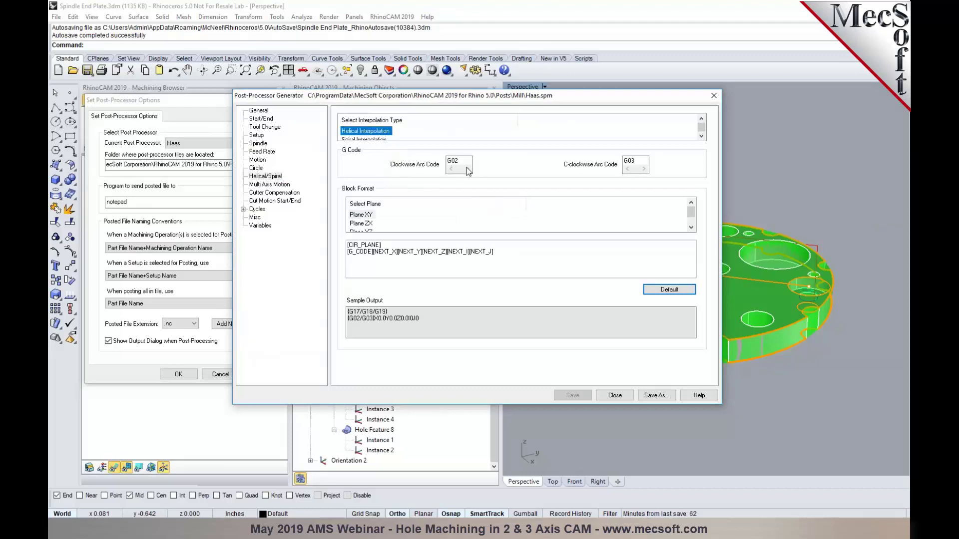
pyautogui.scroll(-1, 378, 141)
pyautogui.click(376, 135)
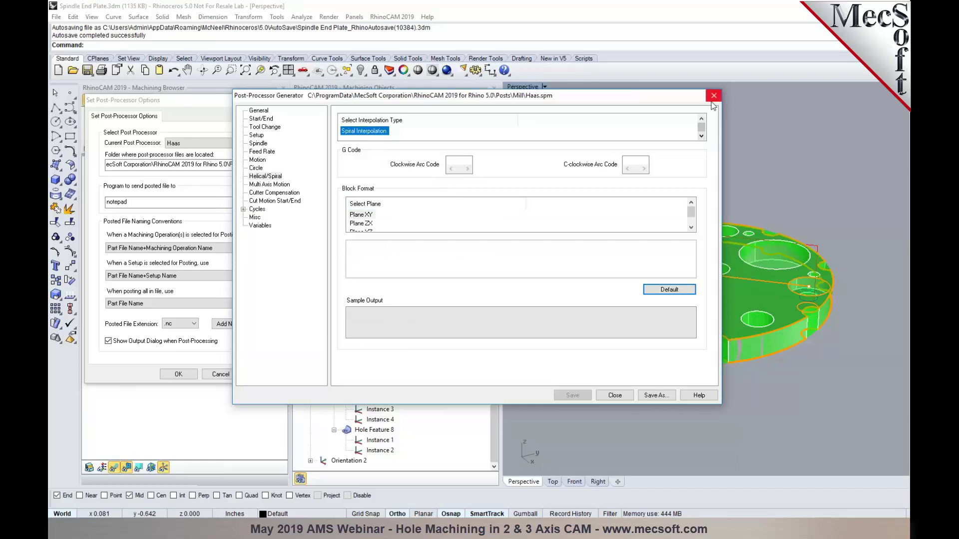
pyautogui.click(714, 96)
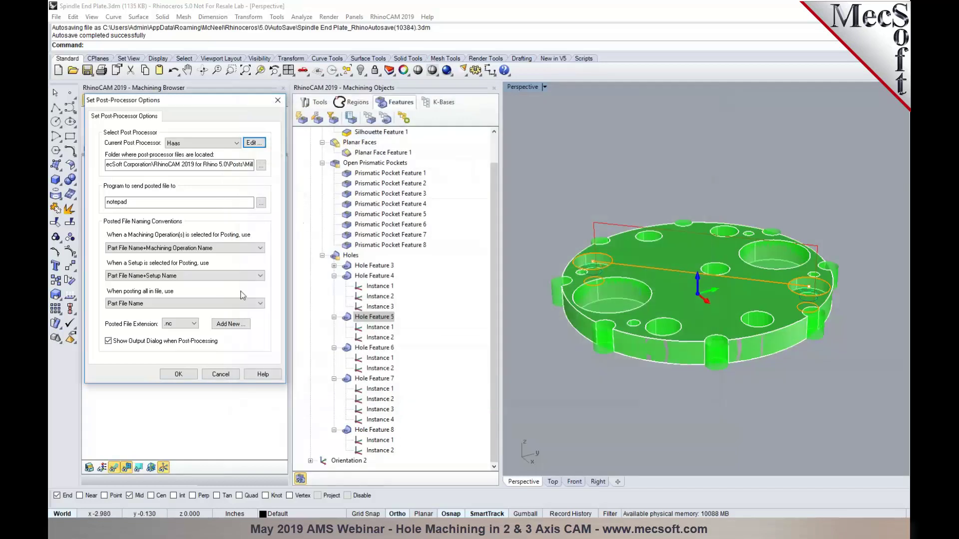
pyautogui.click(179, 374)
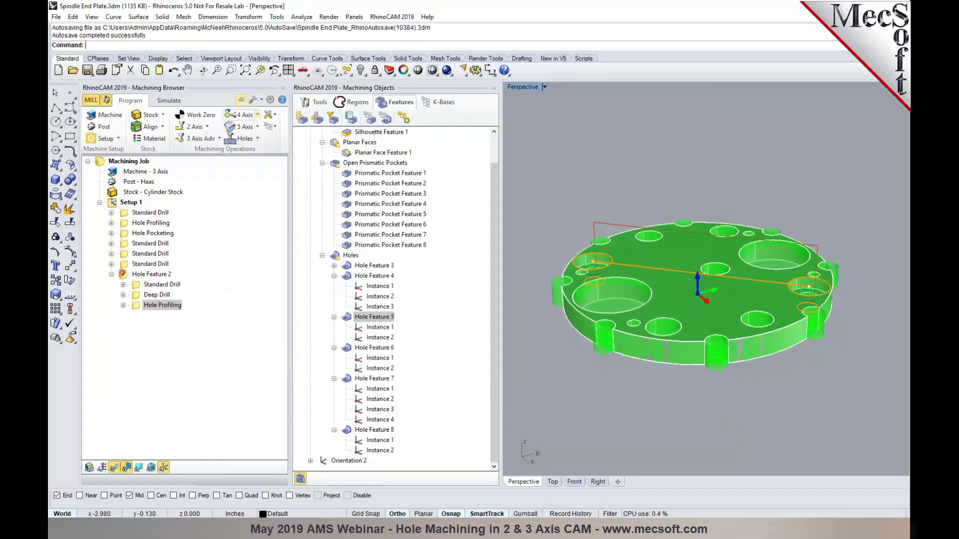
# Step: Review the arc, spiral and helix output options in the machining preferences
pyautogui.click(271, 99)
pyautogui.click(372, 95)
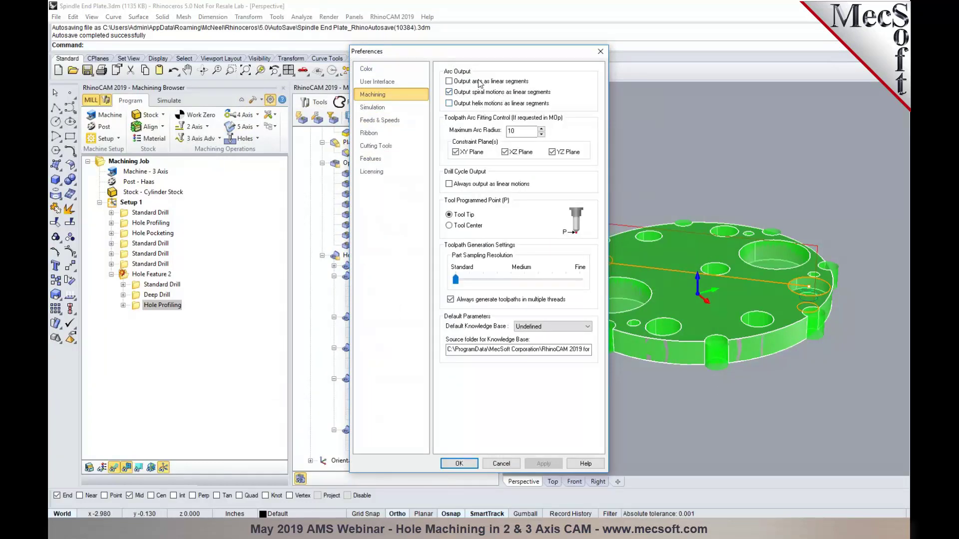
pyautogui.click(471, 464)
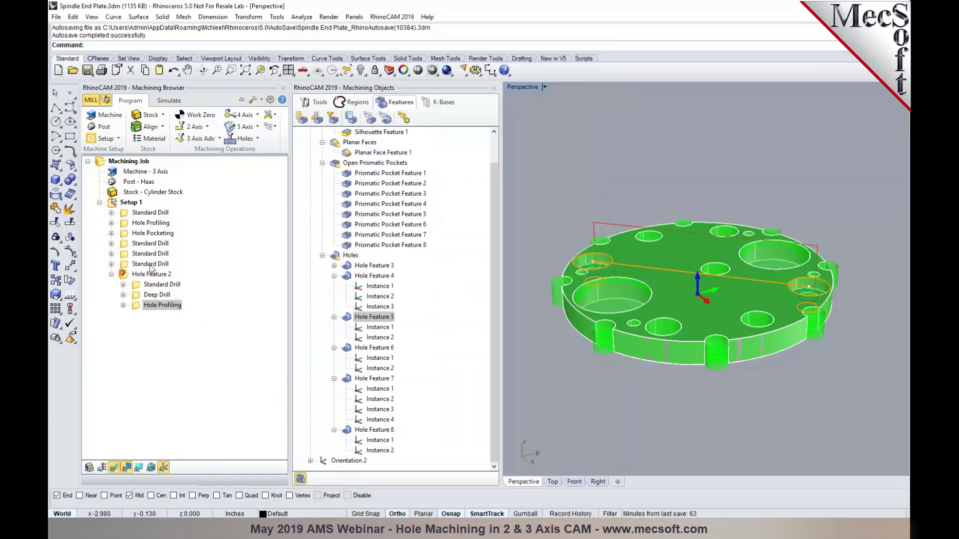
# Step: Post the Hole Pocketing operation of Setup 1 as Spindle End Plate_Hole Pocketing.nc
pyautogui.click(146, 235)
pyautogui.rightClick(147, 235)
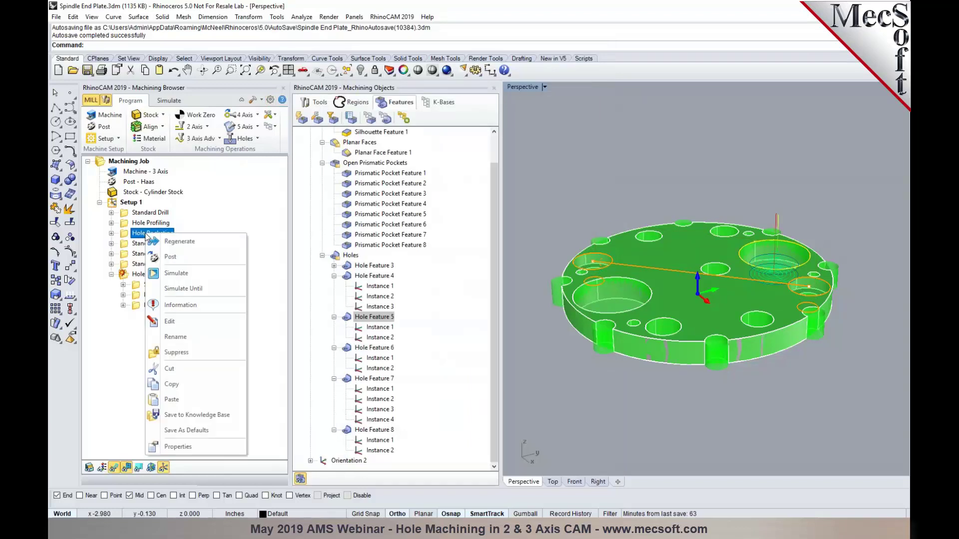
pyautogui.click(156, 257)
pyautogui.click(599, 326)
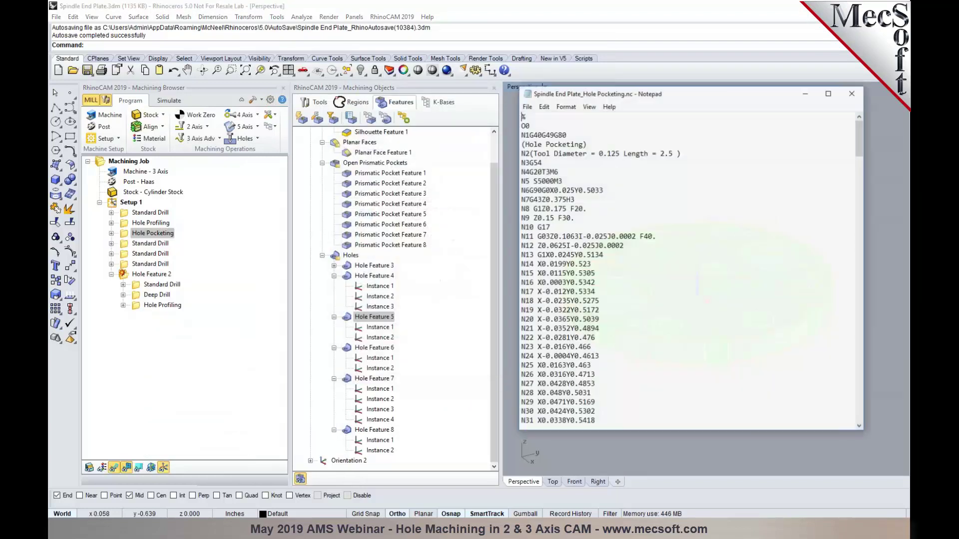
# Step: Examine the posted Hole Pocketing code for linear spiral moves and G03 arcs, including the blocks from N143 and N277
pyautogui.scroll(-1, 563, 227)
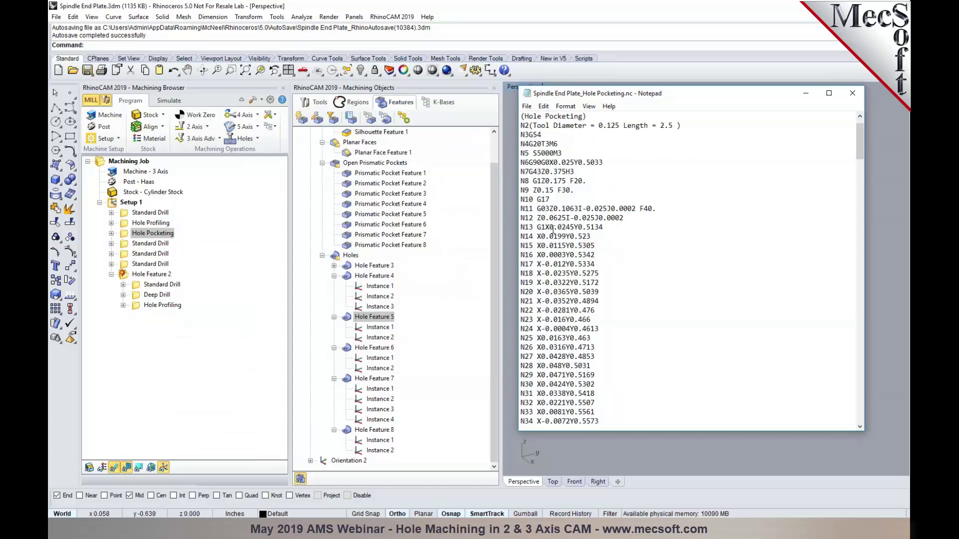
pyautogui.moveTo(524, 236); pyautogui.dragTo(616, 377)
pyautogui.click(615, 377)
pyautogui.scroll(-20, 617, 375)
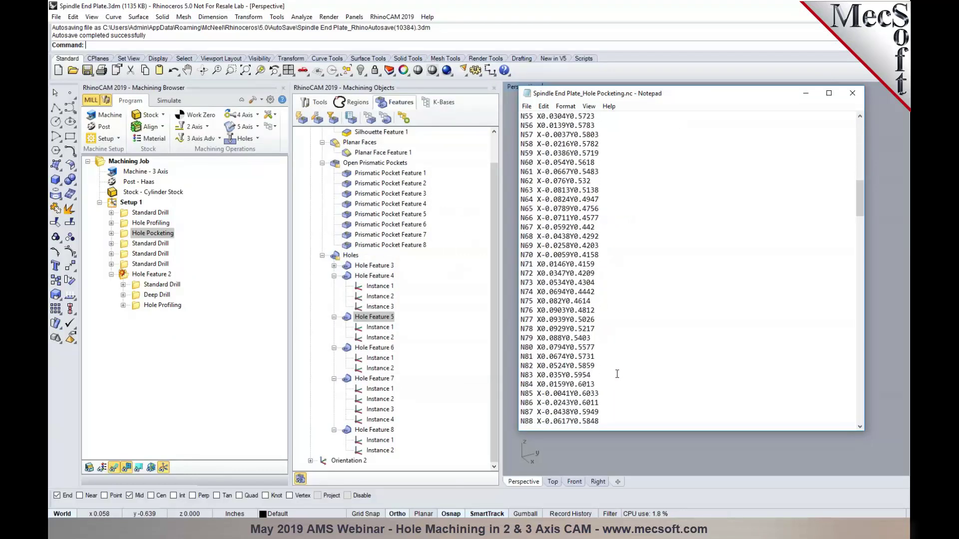
pyautogui.scroll(-13, 618, 373)
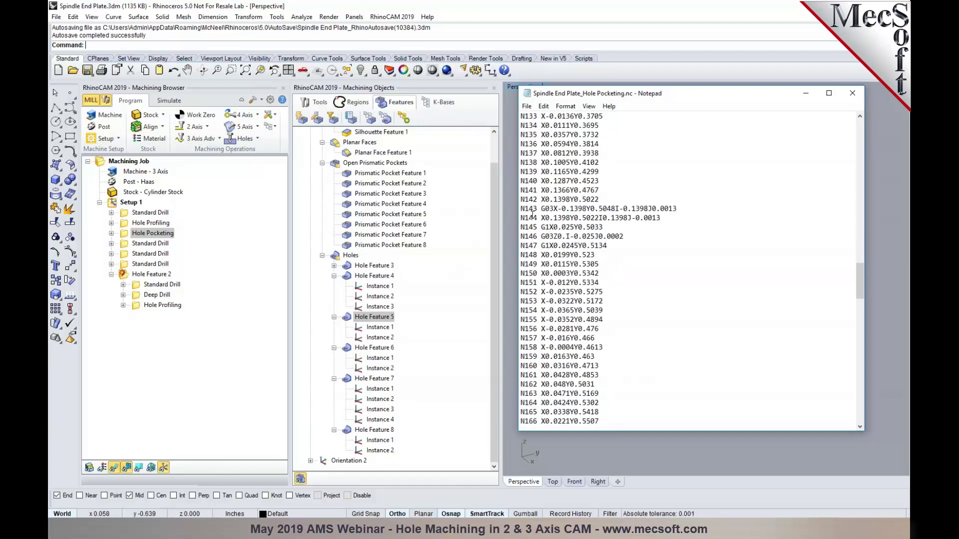
pyautogui.moveTo(524, 210); pyautogui.dragTo(623, 336)
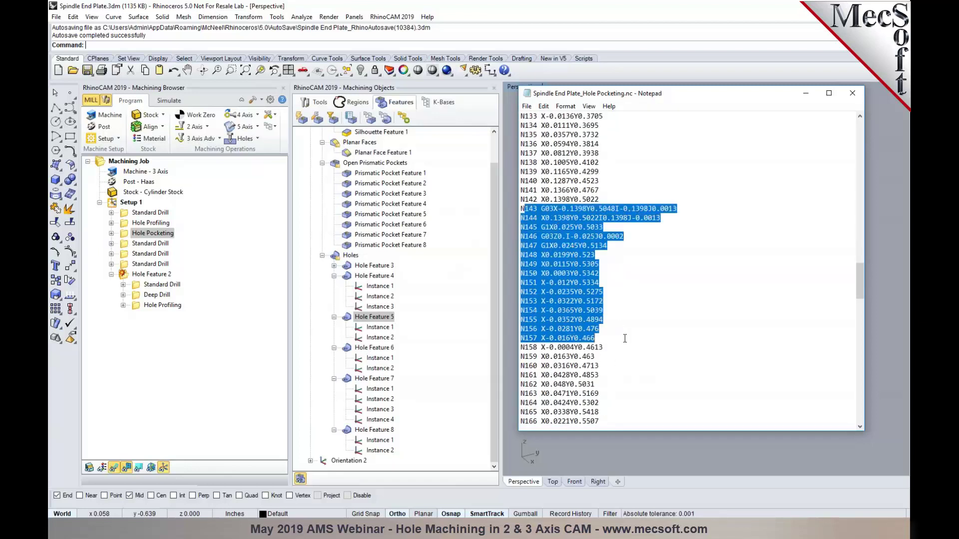
pyautogui.click(625, 339)
pyautogui.scroll(-20, 624, 341)
pyautogui.scroll(-7, 625, 344)
pyautogui.moveTo(662, 386); pyautogui.dragTo(522, 366)
pyautogui.click(715, 357)
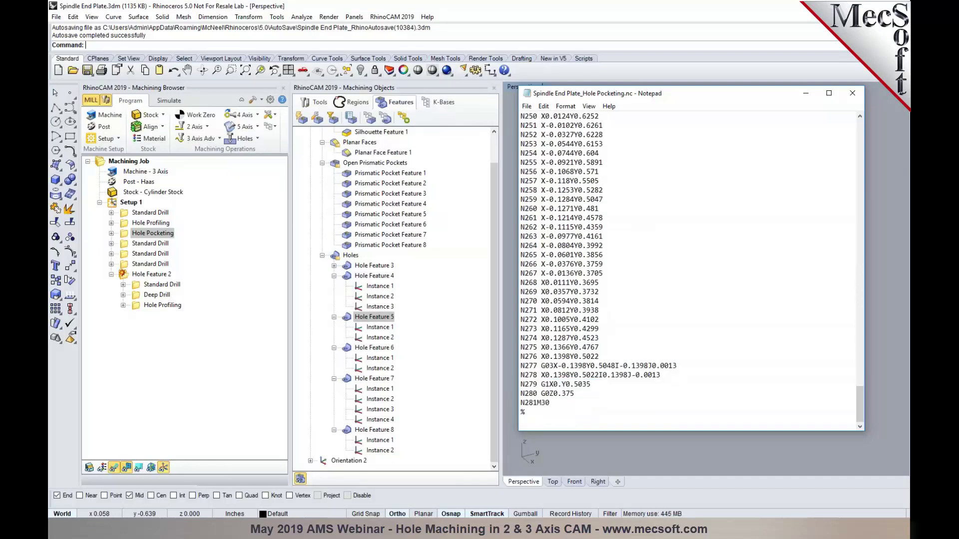
# Step: Close the posted Hole Pocketing code, and hide the Machining Objects browser
pyautogui.click(853, 93)
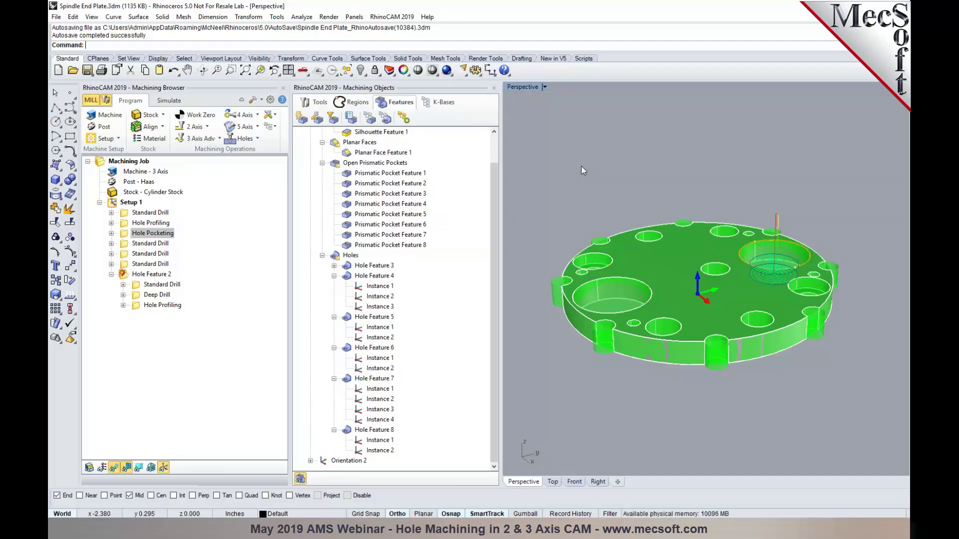
pyautogui.click(494, 88)
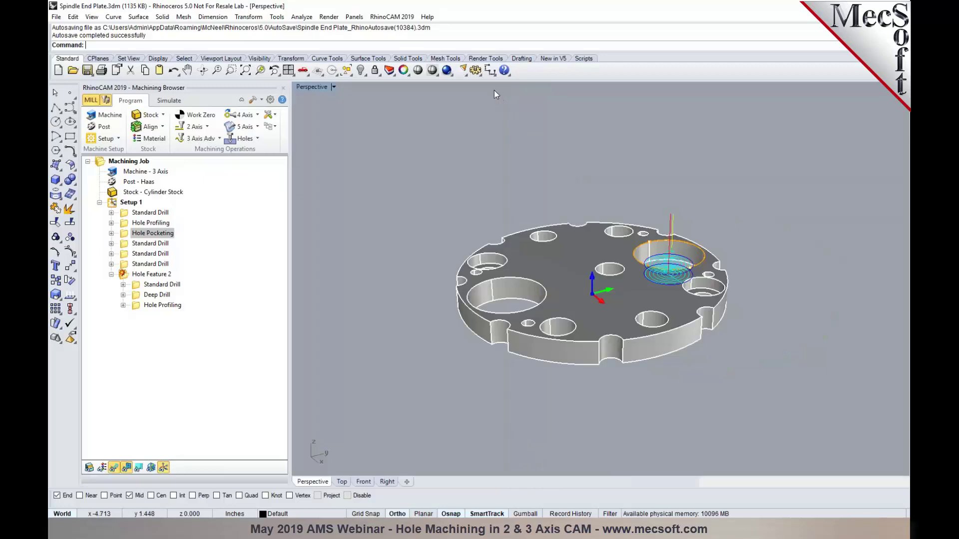